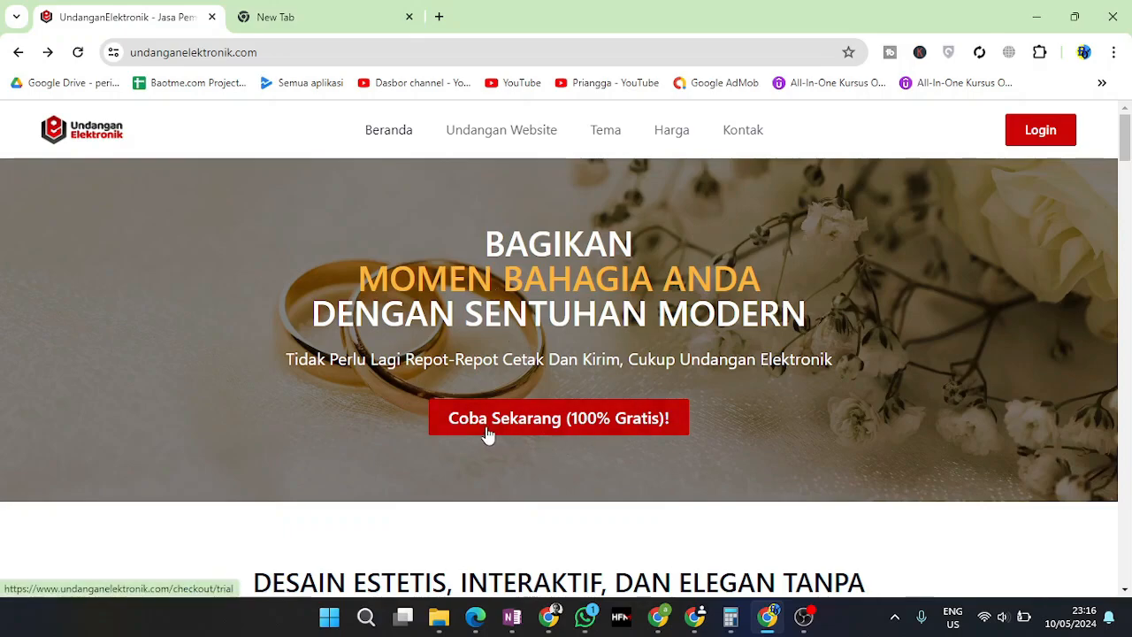
Start the free trial and review the order: Trial product, 1 Hari invitation period
{"action": "left_click", "coordinate": [592, 438]}
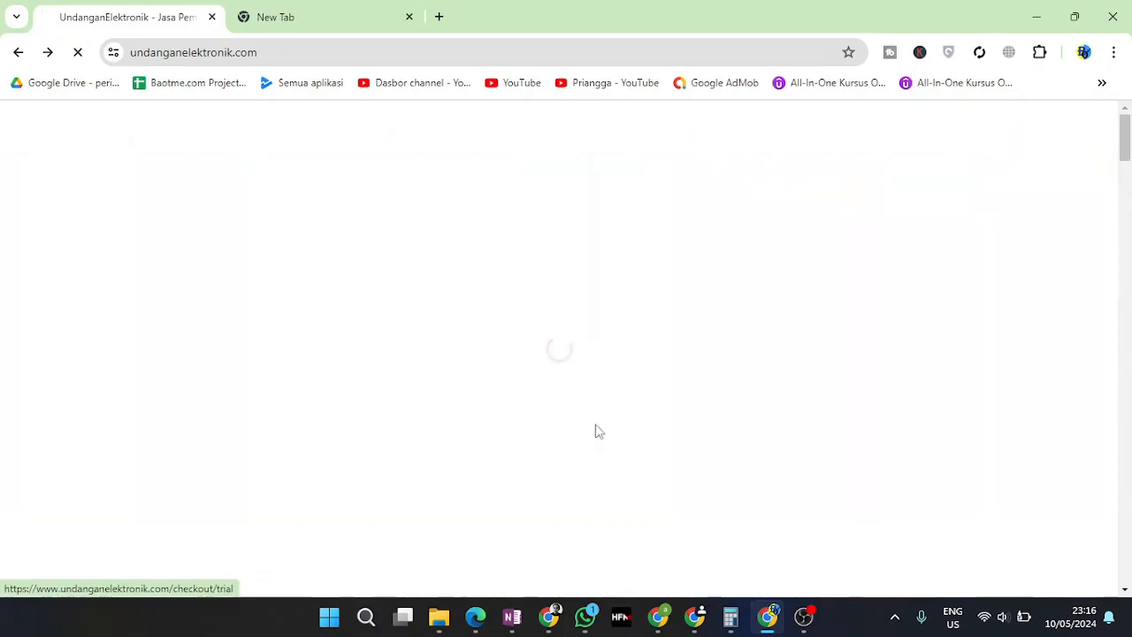
{"action": "left_click_drag", "start_coordinate": [493, 315], "coordinate": [469, 318]}
{"action": "left_click", "coordinate": [693, 343]}
{"action": "scroll", "coordinate": [733, 362], "scroll_direction": "down", "scroll_amount": 1}
{"action": "left_click_drag", "start_coordinate": [774, 309], "coordinate": [825, 334]}
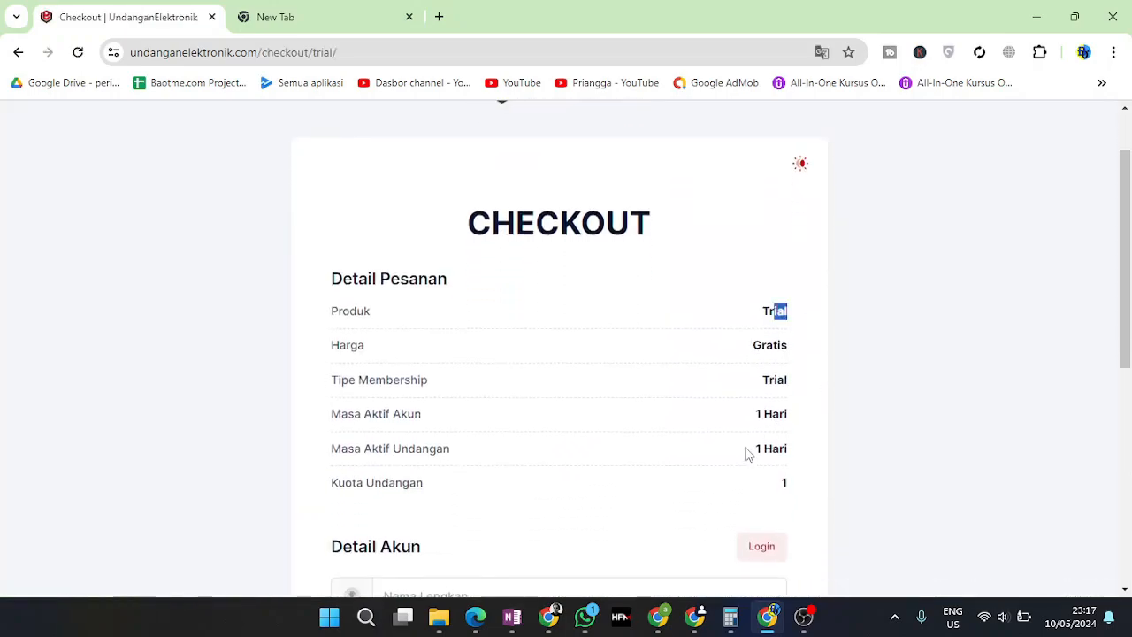
{"action": "left_click_drag", "start_coordinate": [725, 422], "coordinate": [824, 450]}
{"action": "left_click", "coordinate": [763, 452]}
{"action": "left_click", "coordinate": [786, 447]}
{"action": "scroll", "coordinate": [733, 458], "scroll_direction": "down", "scroll_amount": 2}
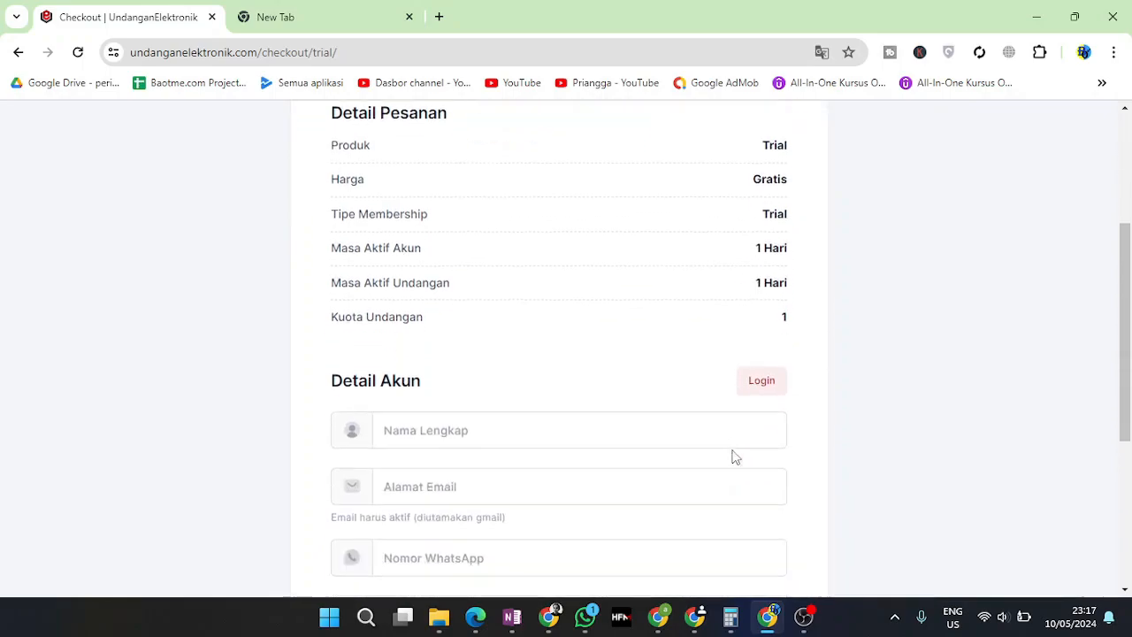
Enter the account holder's full name and paste the saved e-mail address
{"action": "left_click", "coordinate": [511, 434]}
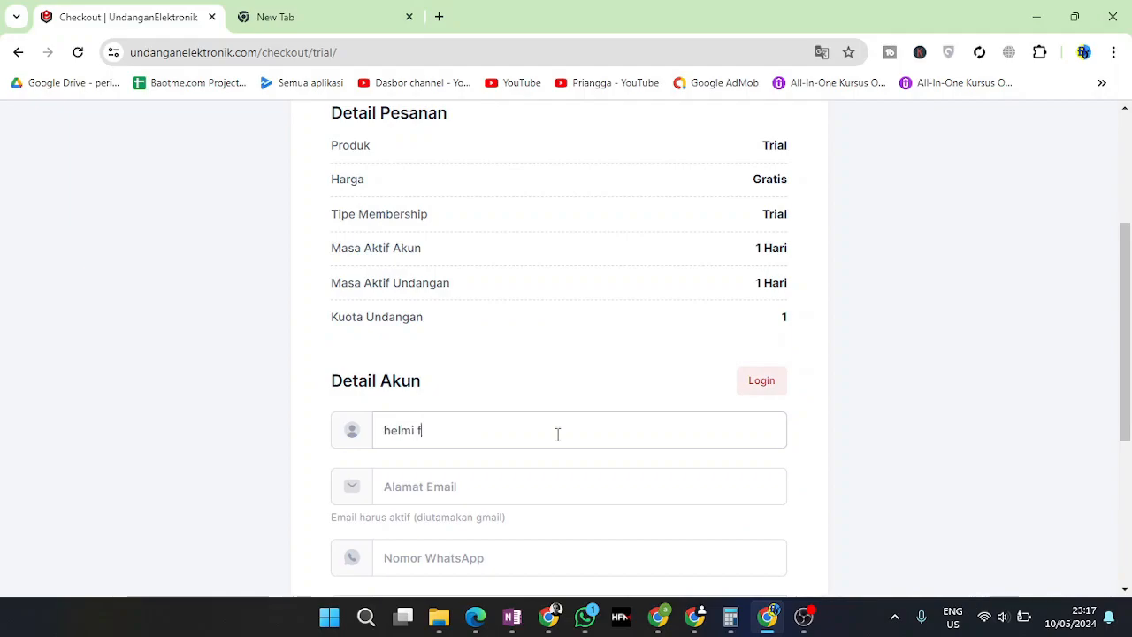
{"action": "key", "text": "Tab"}
{"action": "type", "text": "h"}
{"action": "key", "text": "BackSpace"}
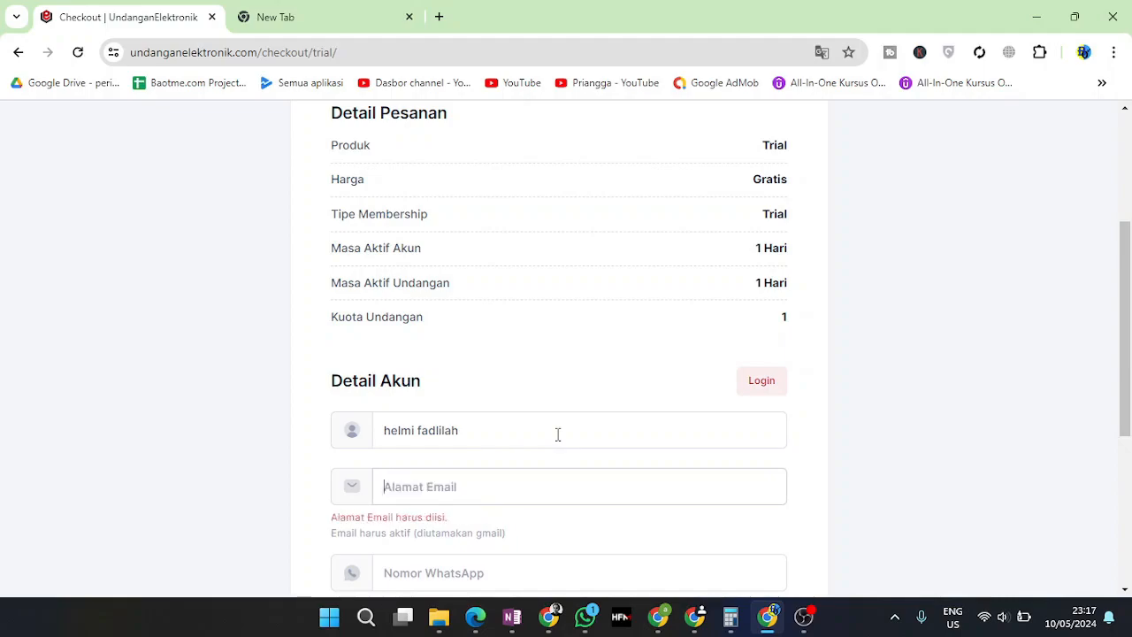
{"action": "key", "text": "ctrl+v"}
Fill in the WhatsApp number and set the account password
{"action": "scroll", "coordinate": [379, 501], "scroll_direction": "down", "scroll_amount": 1}
{"action": "left_click", "coordinate": [423, 483]}
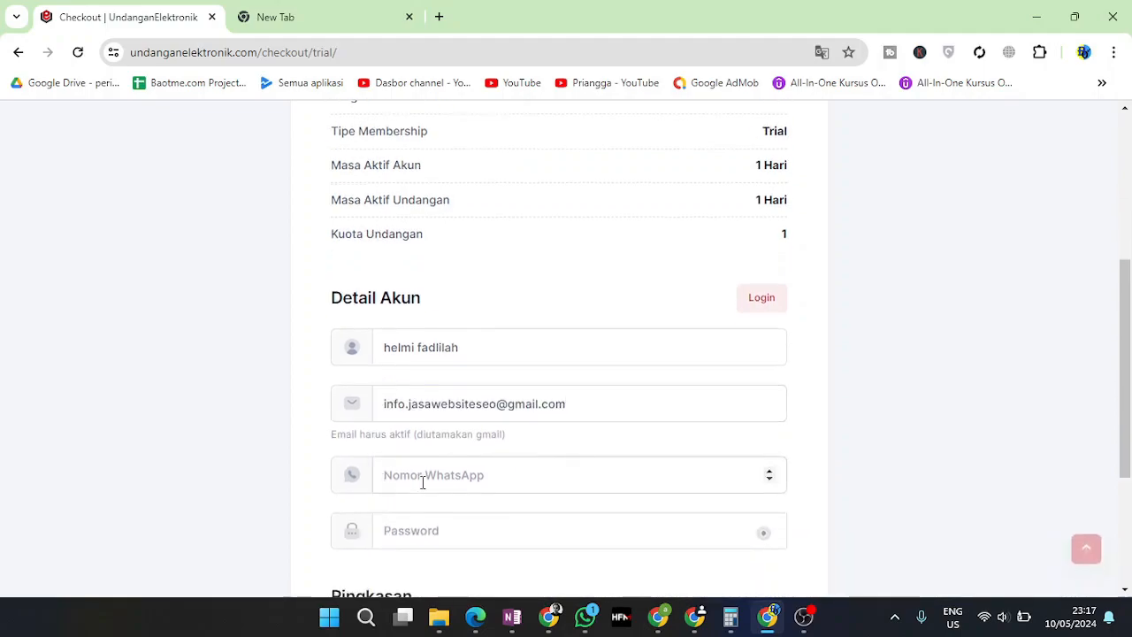
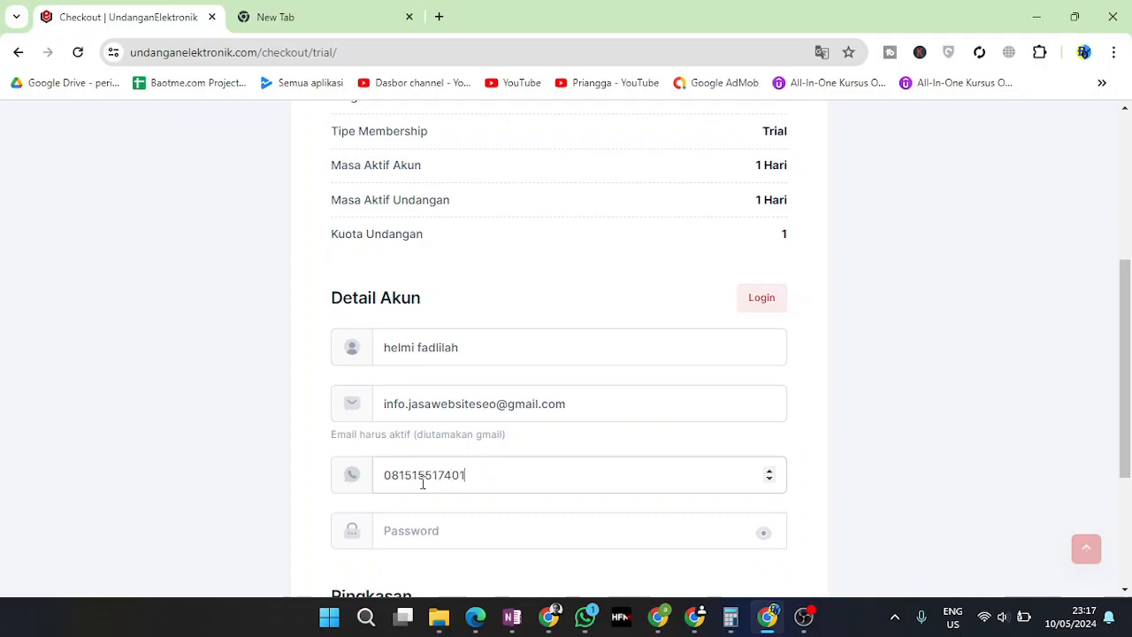
{"action": "scroll", "coordinate": [423, 483], "scroll_direction": "down", "scroll_amount": 1}
{"action": "left_click", "coordinate": [407, 442]}
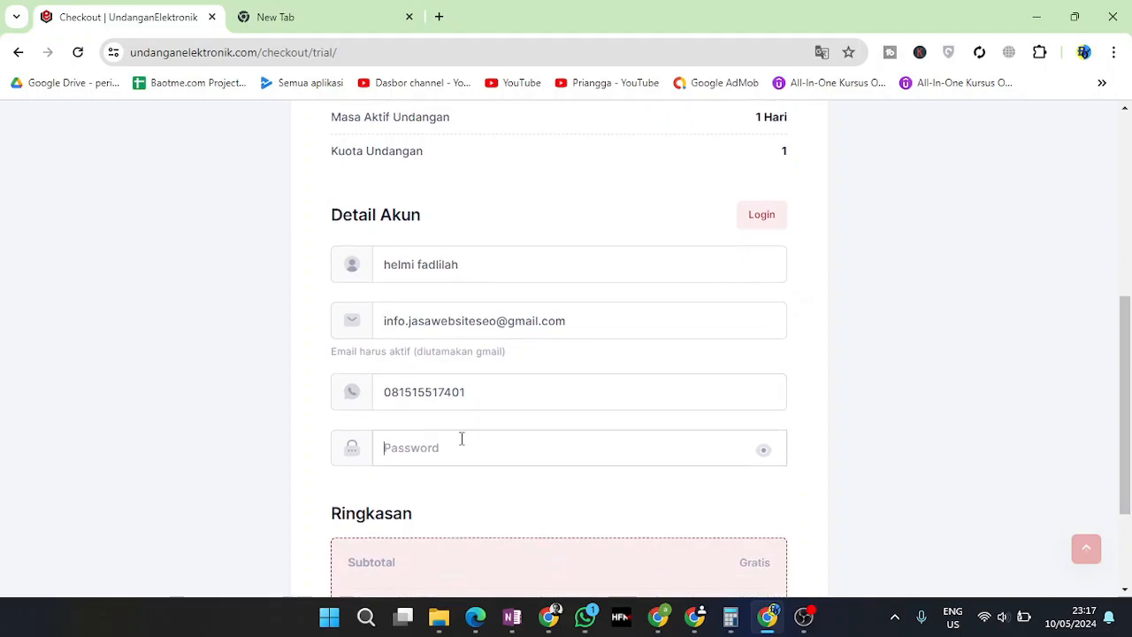
{"action": "type", "text": "a"}
{"action": "double_click", "coordinate": [485, 446]}
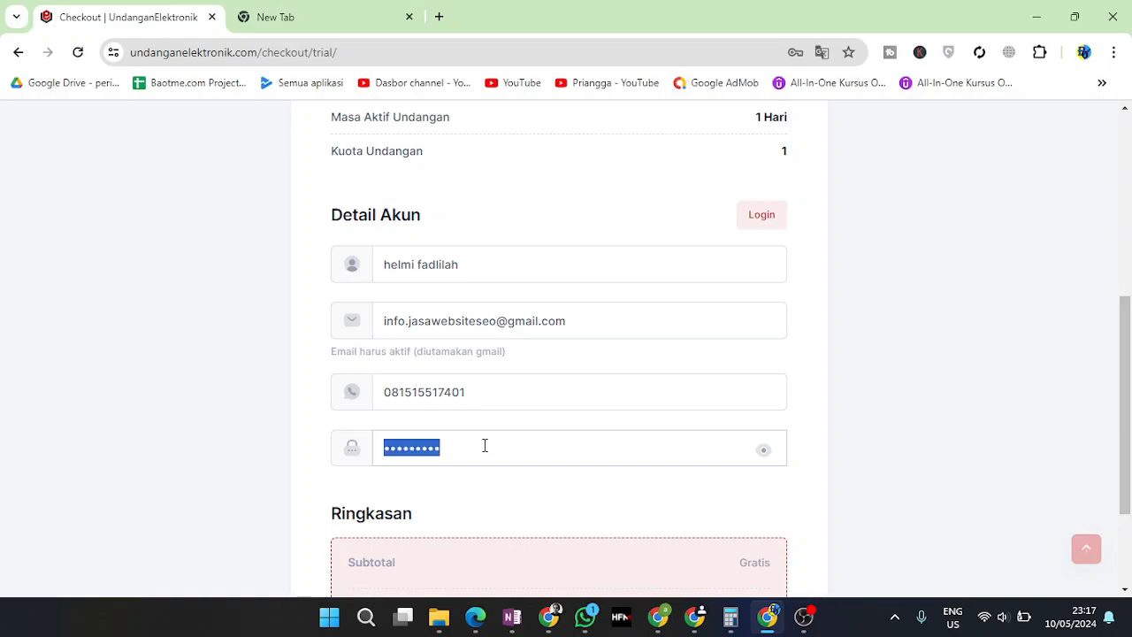
{"action": "type", "text": "12"}
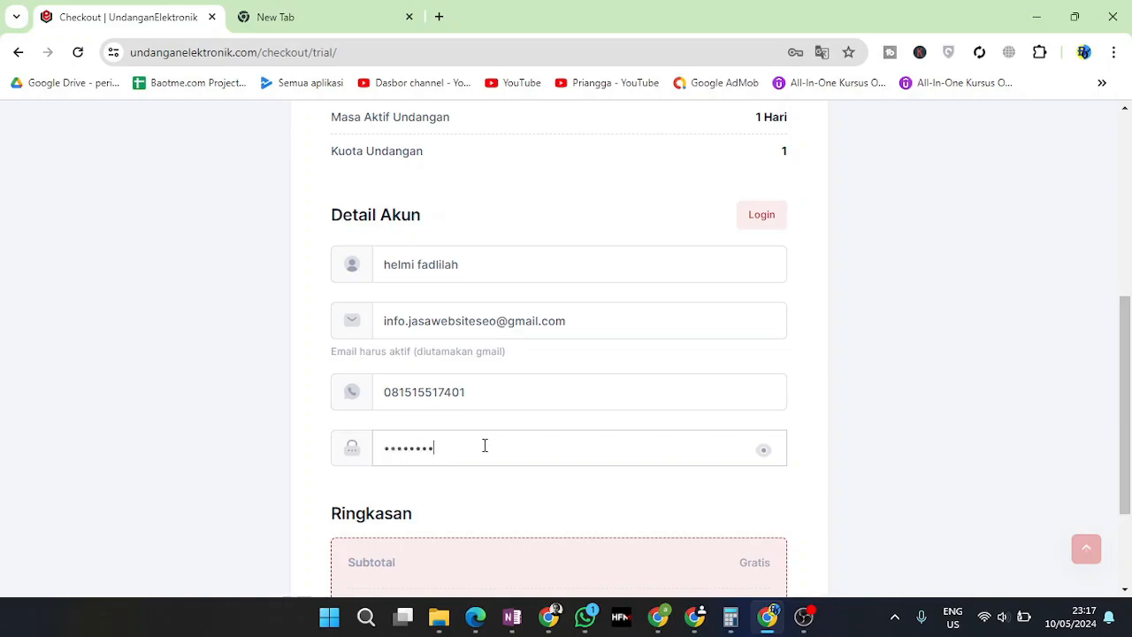
Confirm the Gratis total and submit the free trial order
{"action": "scroll", "coordinate": [484, 445], "scroll_direction": "down", "scroll_amount": 2}
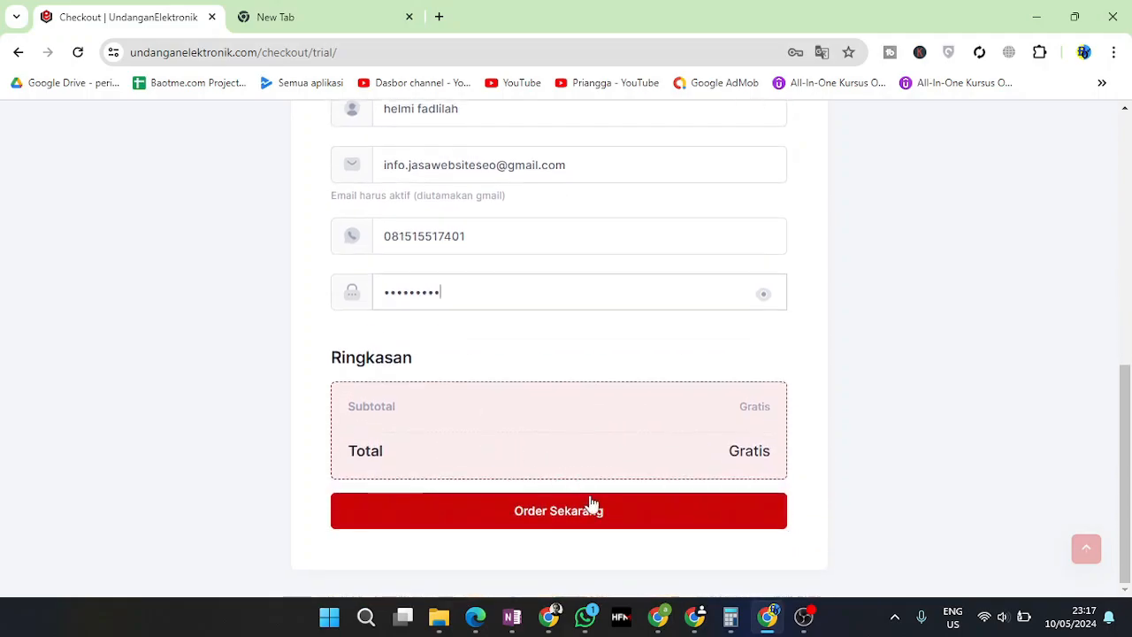
{"action": "left_click_drag", "start_coordinate": [732, 448], "coordinate": [779, 458]}
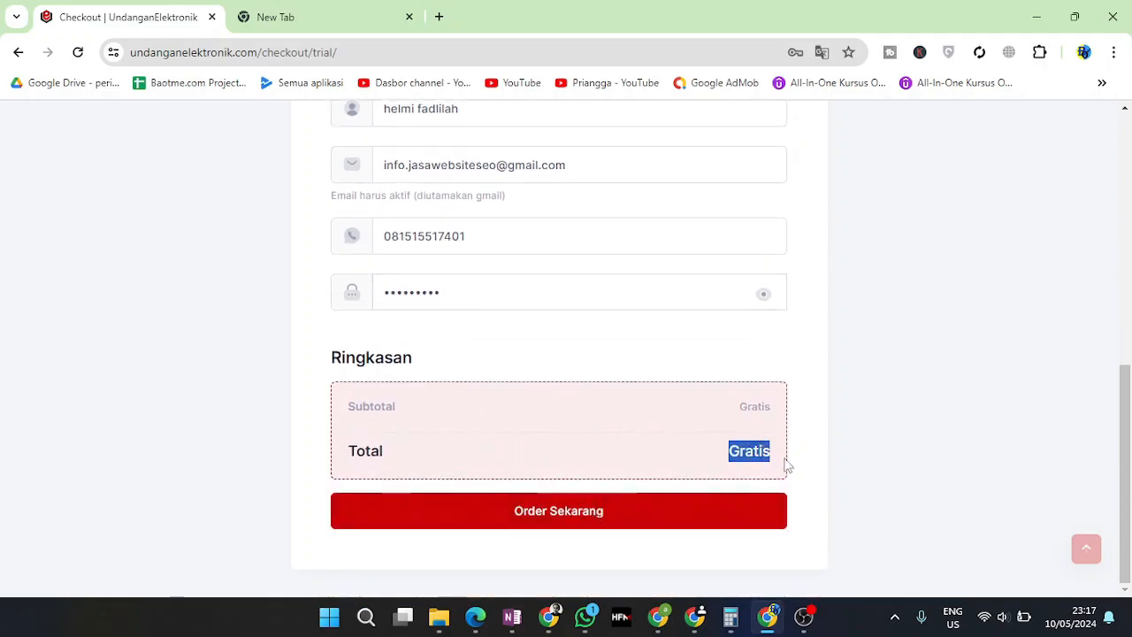
{"action": "left_click", "coordinate": [586, 520]}
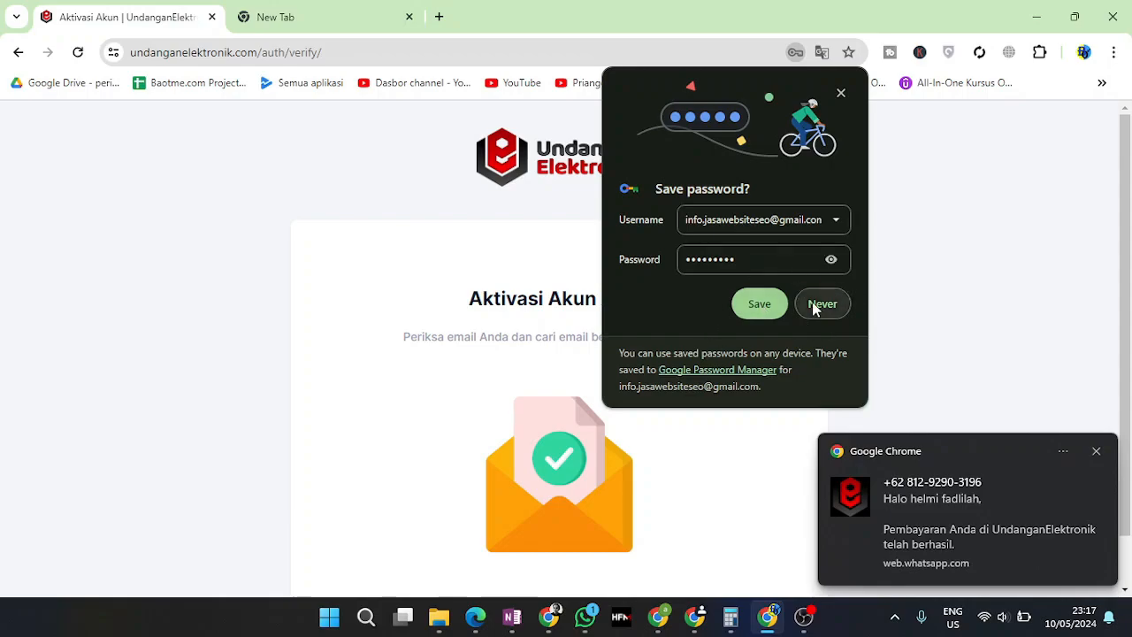
Save the new UndanganElektronik login in Chrome's password bubble
{"action": "left_click", "coordinate": [763, 308]}
{"action": "scroll", "coordinate": [779, 484], "scroll_direction": "down", "scroll_amount": 1}
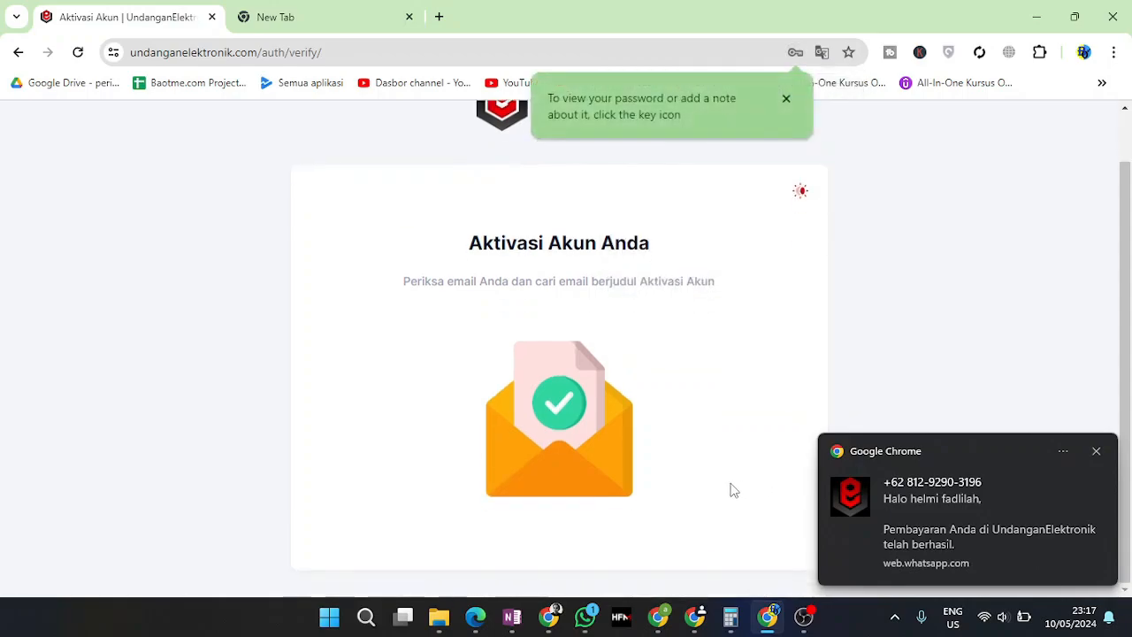
{"action": "scroll", "coordinate": [730, 487], "scroll_direction": "up", "scroll_amount": 1}
Read the Aktivasi Akun Anda instructions, then bring the other browser window forward
{"action": "left_click_drag", "start_coordinate": [510, 340], "coordinate": [706, 353]}
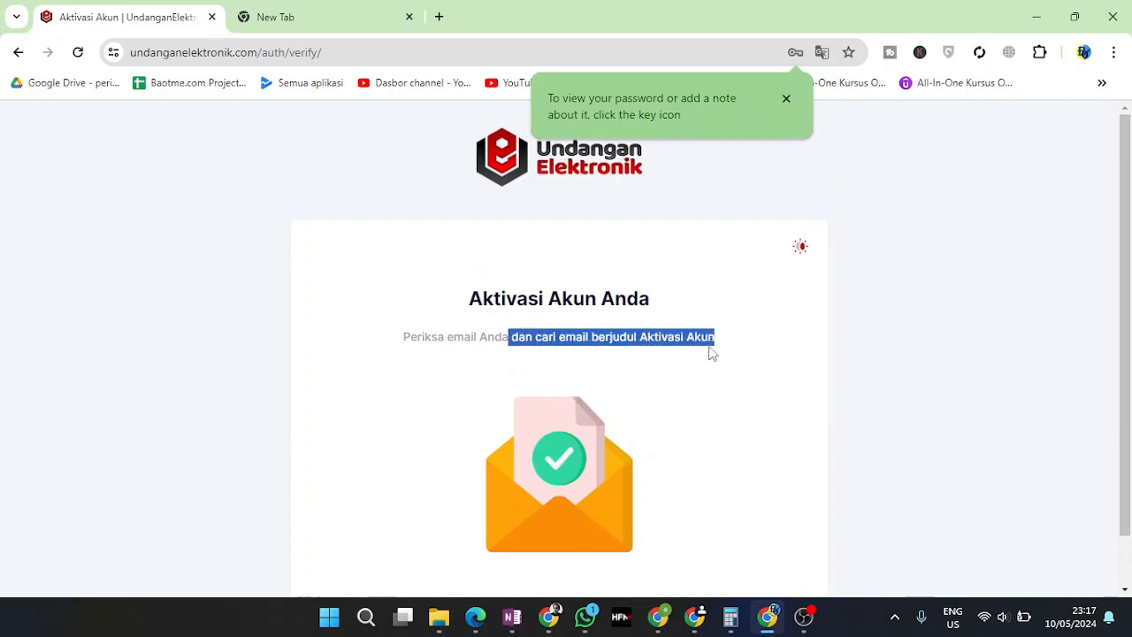
{"action": "left_click_drag", "start_coordinate": [446, 340], "coordinate": [565, 341]}
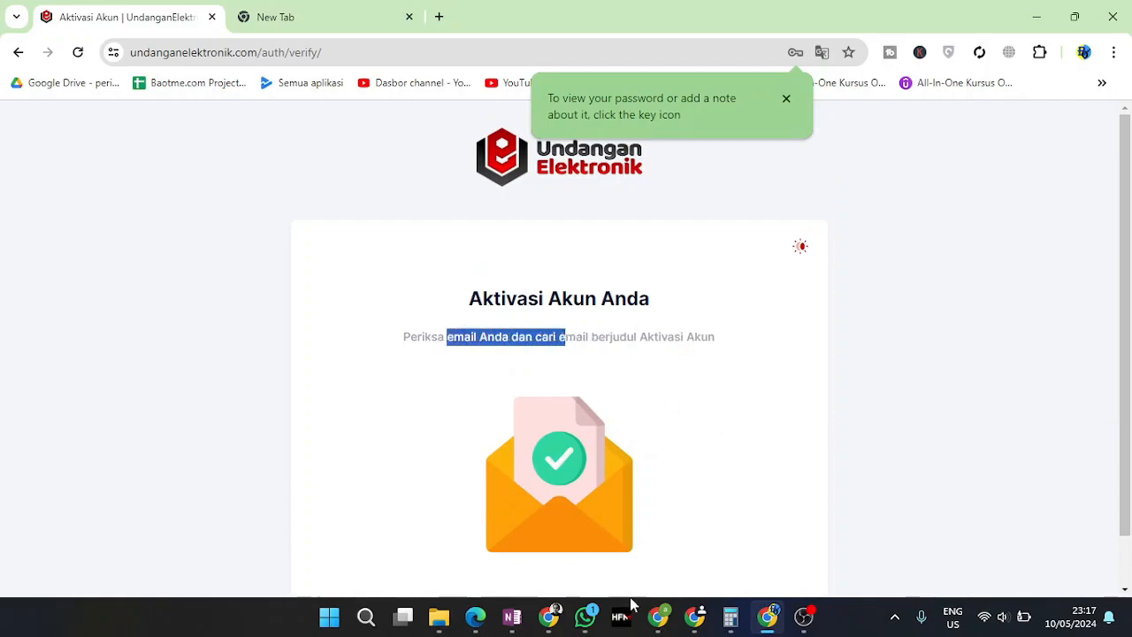
{"action": "mouse_move", "coordinate": [473, 623]}
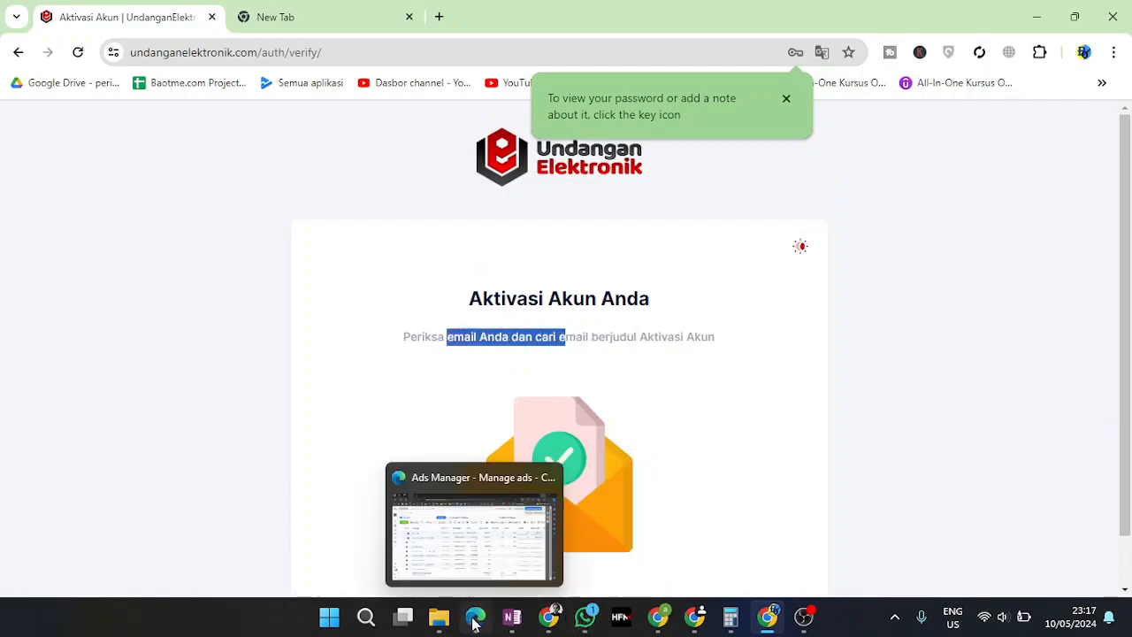
{"action": "left_click", "coordinate": [554, 626]}
In WhatsApp Web, open the unread UndanganElektronik chat and select the activation link
{"action": "left_click", "coordinate": [89, 17]}
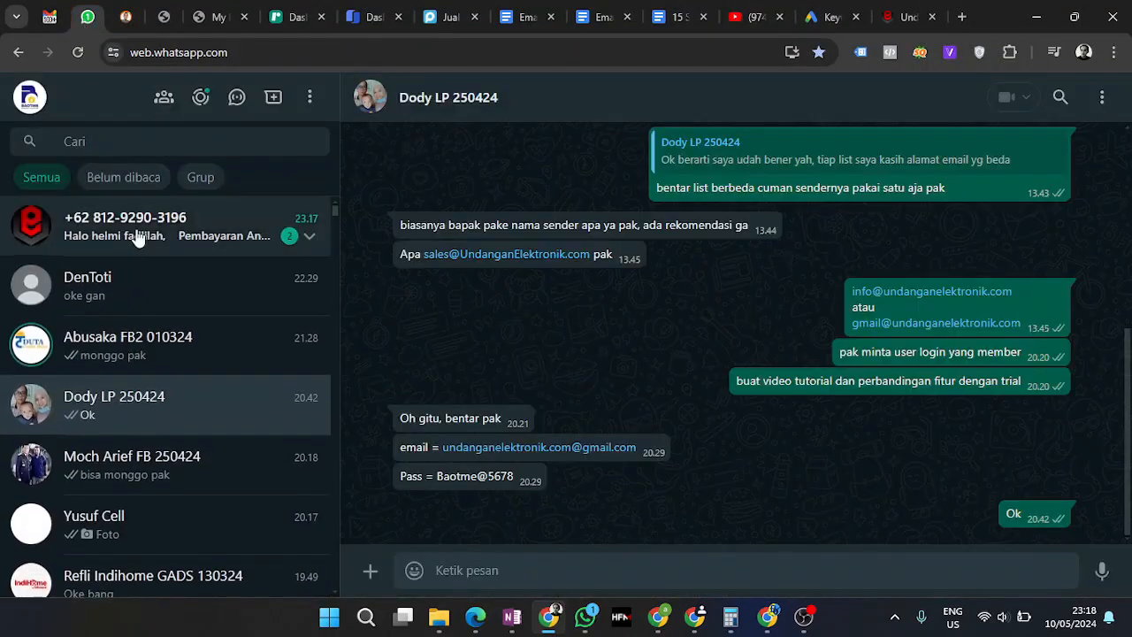
{"action": "left_click", "coordinate": [137, 237]}
{"action": "left_click_drag", "start_coordinate": [445, 268], "coordinate": [759, 268]}
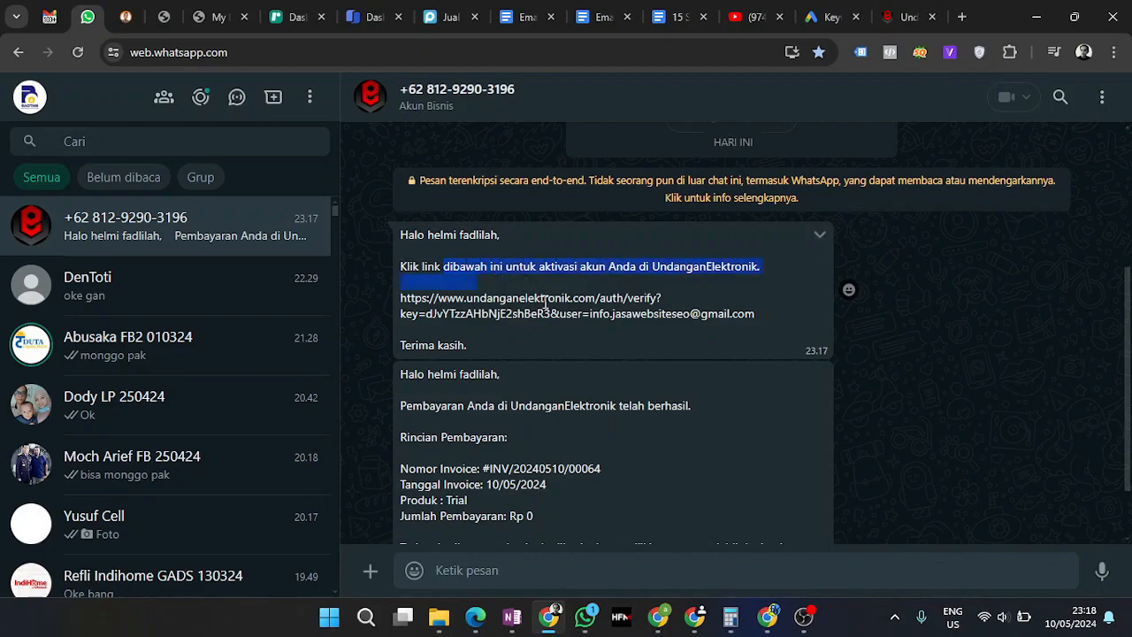
{"action": "triple_click", "coordinate": [513, 301]}
{"action": "left_click", "coordinate": [655, 301]}
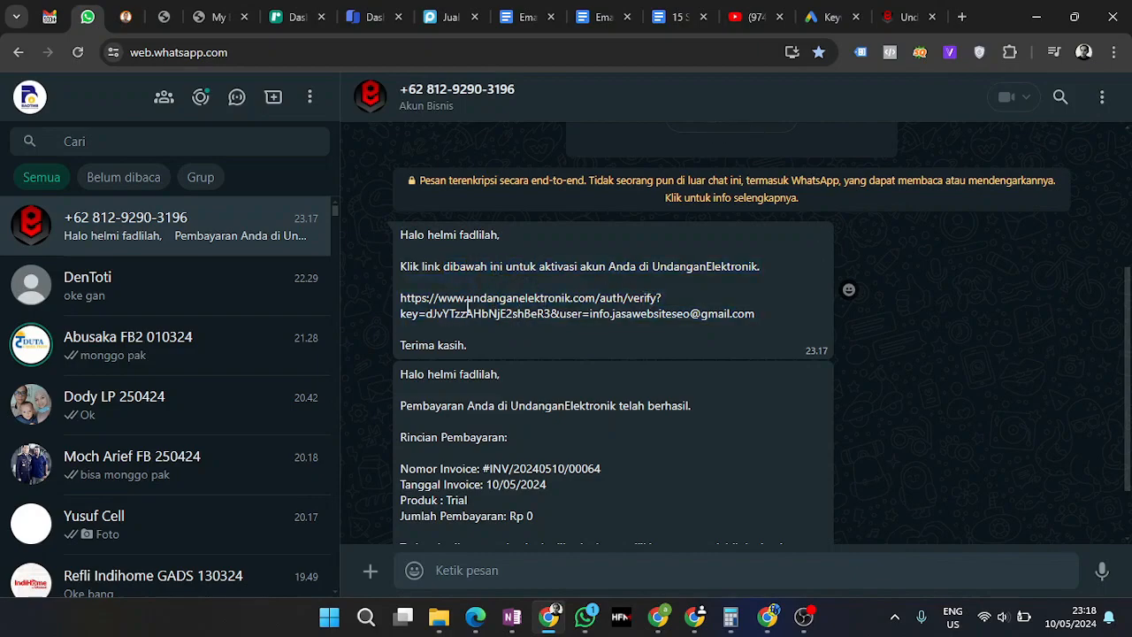
{"action": "left_click_drag", "start_coordinate": [416, 299], "coordinate": [748, 317]}
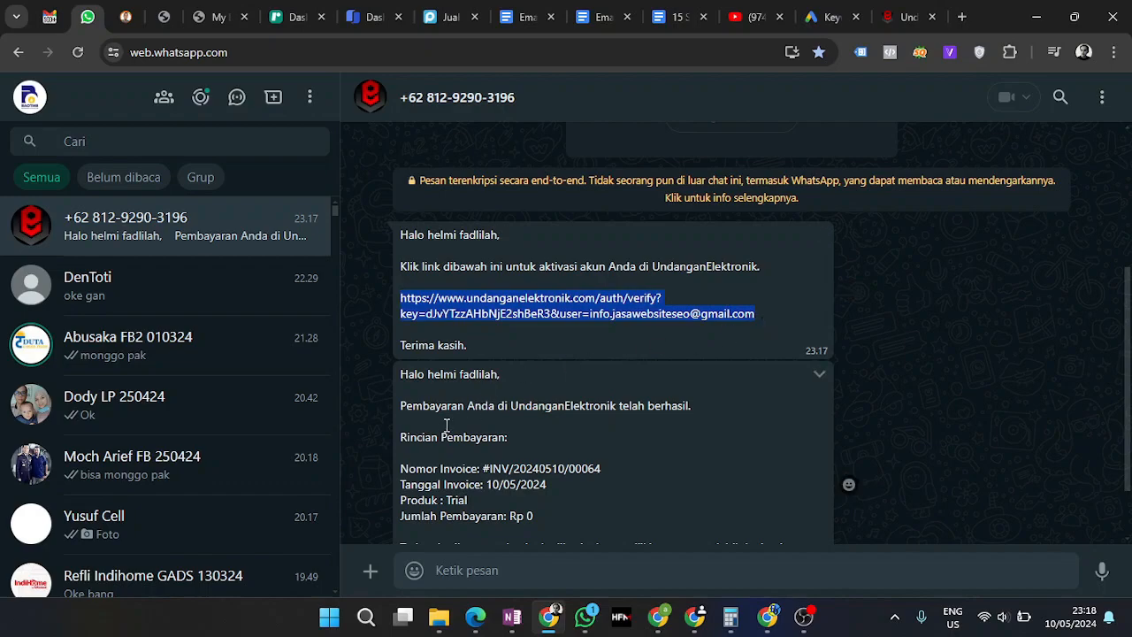
{"action": "mouse_move", "coordinate": [541, 625]}
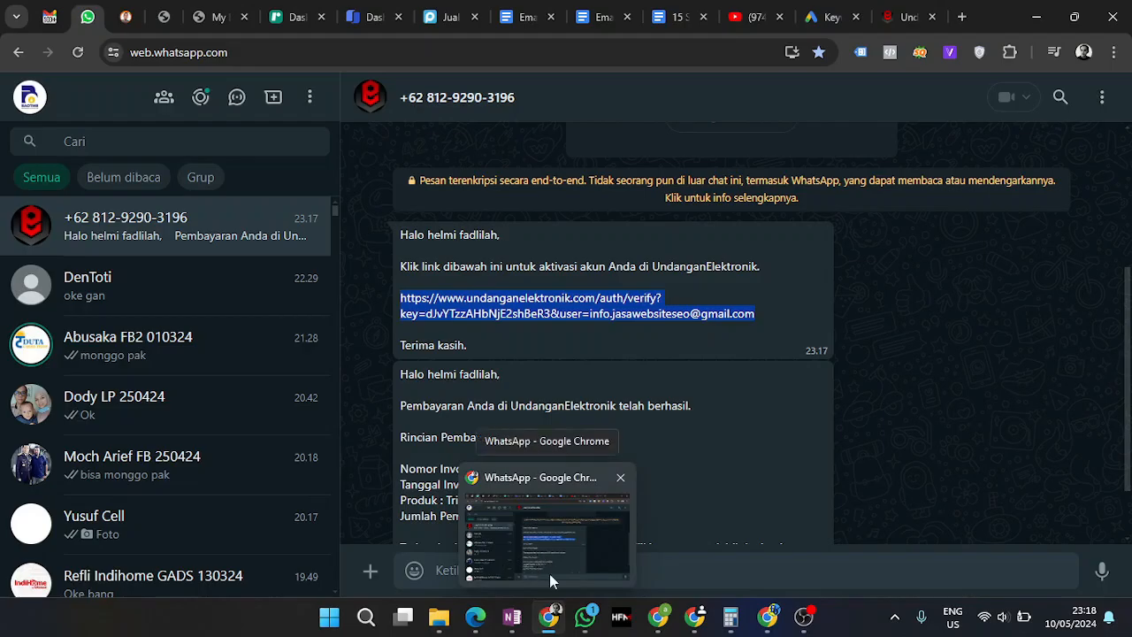
{"action": "left_click", "coordinate": [768, 617]}
Open Gmail in the new tab, move it to first position, and glance at the activation email
{"action": "left_click", "coordinate": [303, 25]}
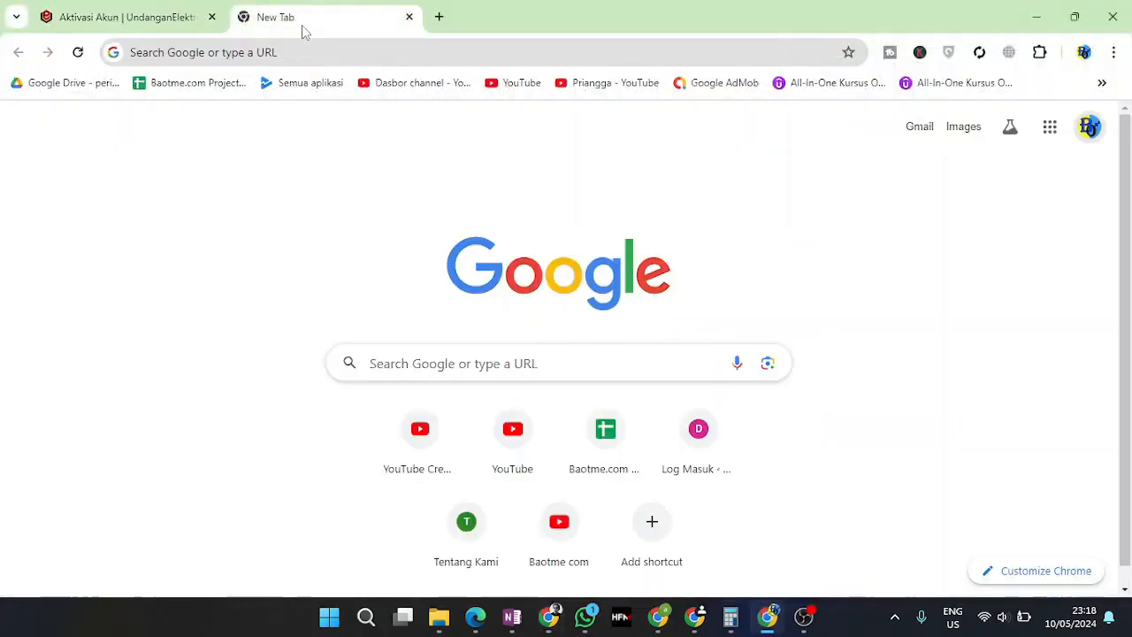
{"action": "left_click", "coordinate": [919, 128]}
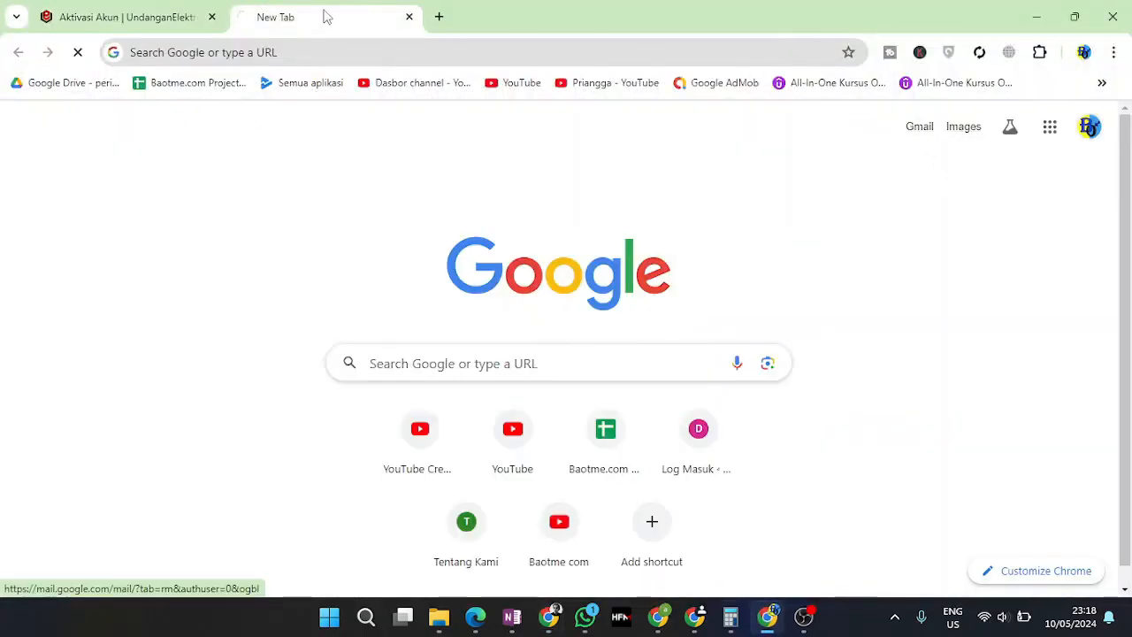
{"action": "left_click_drag", "start_coordinate": [317, 24], "coordinate": [144, 26]}
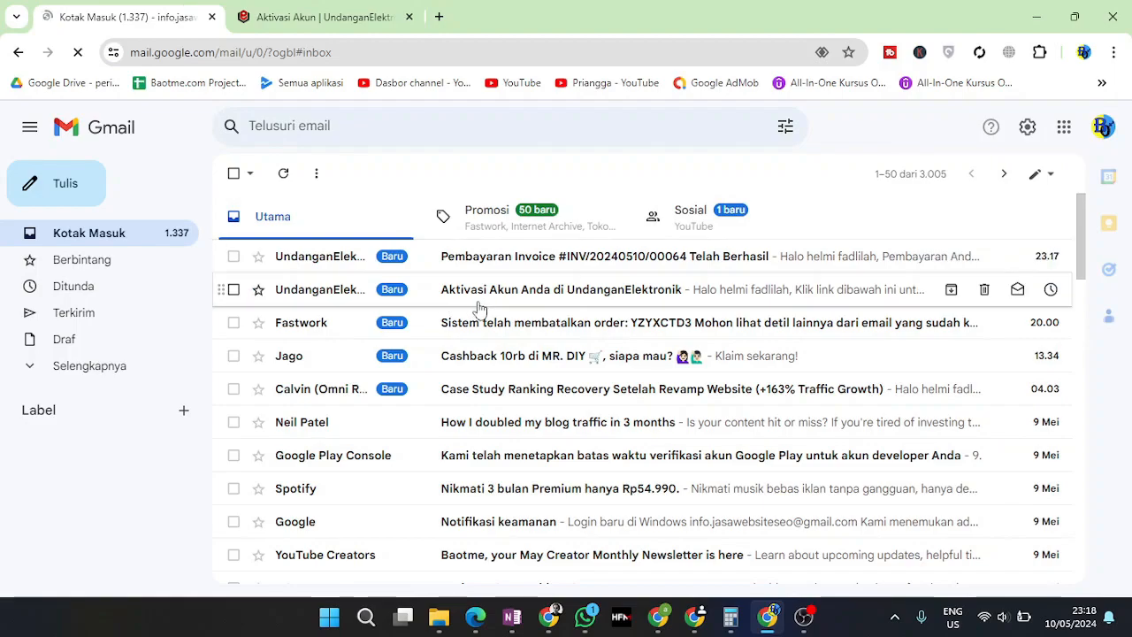
{"action": "left_click", "coordinate": [489, 305]}
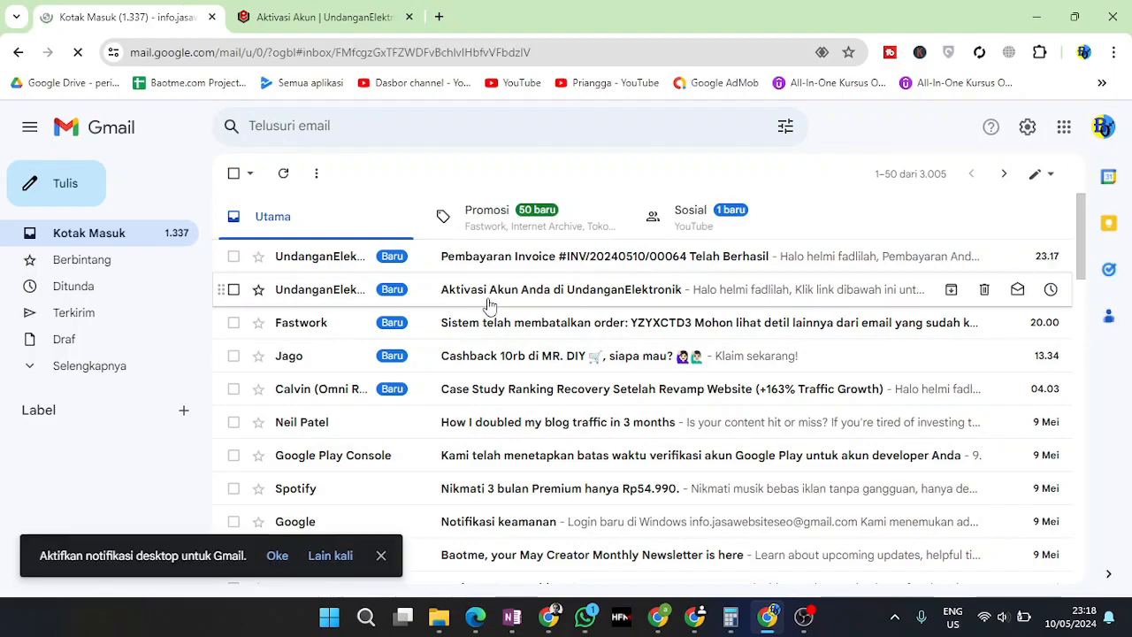
{"action": "left_click", "coordinate": [234, 173]}
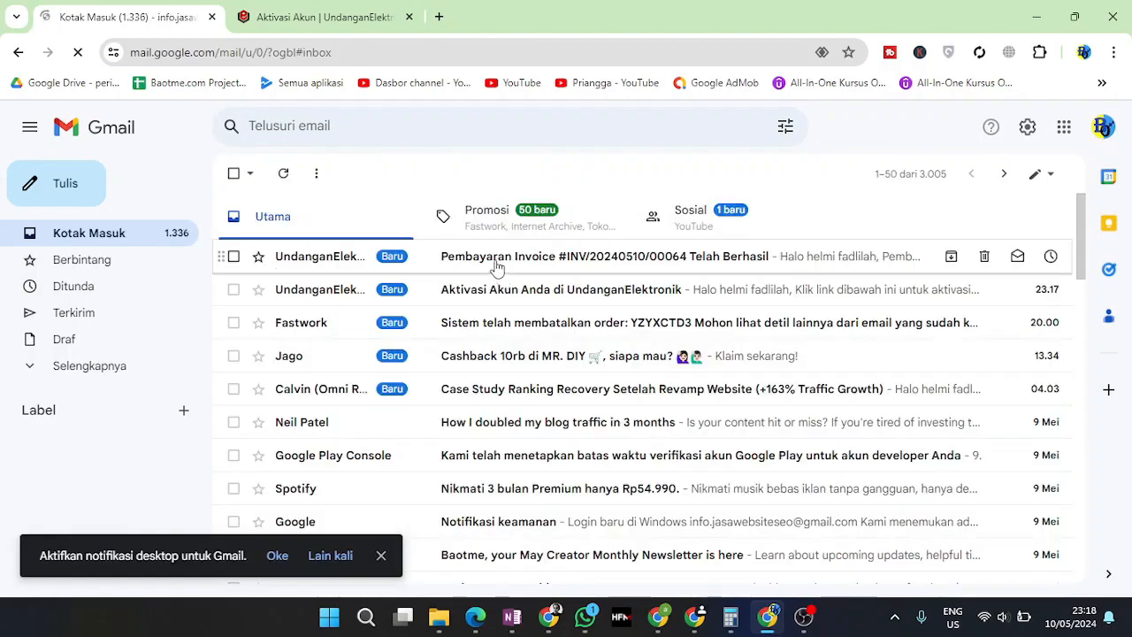
{"action": "left_click", "coordinate": [496, 255]}
{"action": "scroll", "coordinate": [536, 434], "scroll_direction": "down", "scroll_amount": 2}
{"action": "left_click_drag", "start_coordinate": [492, 327], "coordinate": [599, 331]}
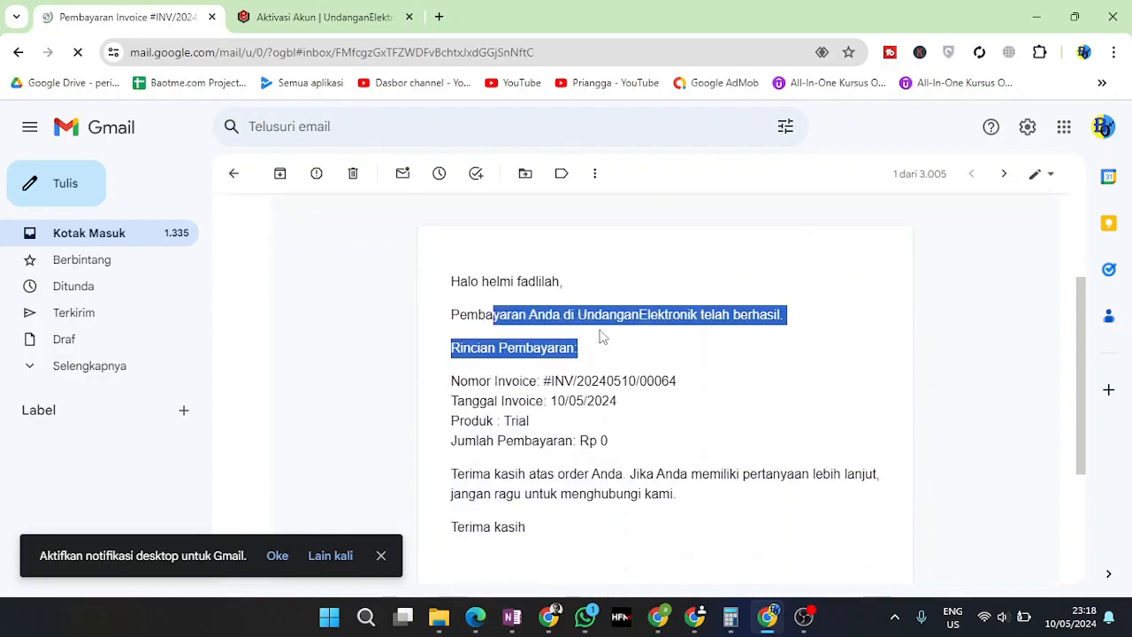
{"action": "scroll", "coordinate": [543, 360], "scroll_direction": "up", "scroll_amount": 2}
{"action": "scroll", "coordinate": [498, 382], "scroll_direction": "down", "scroll_amount": 1}
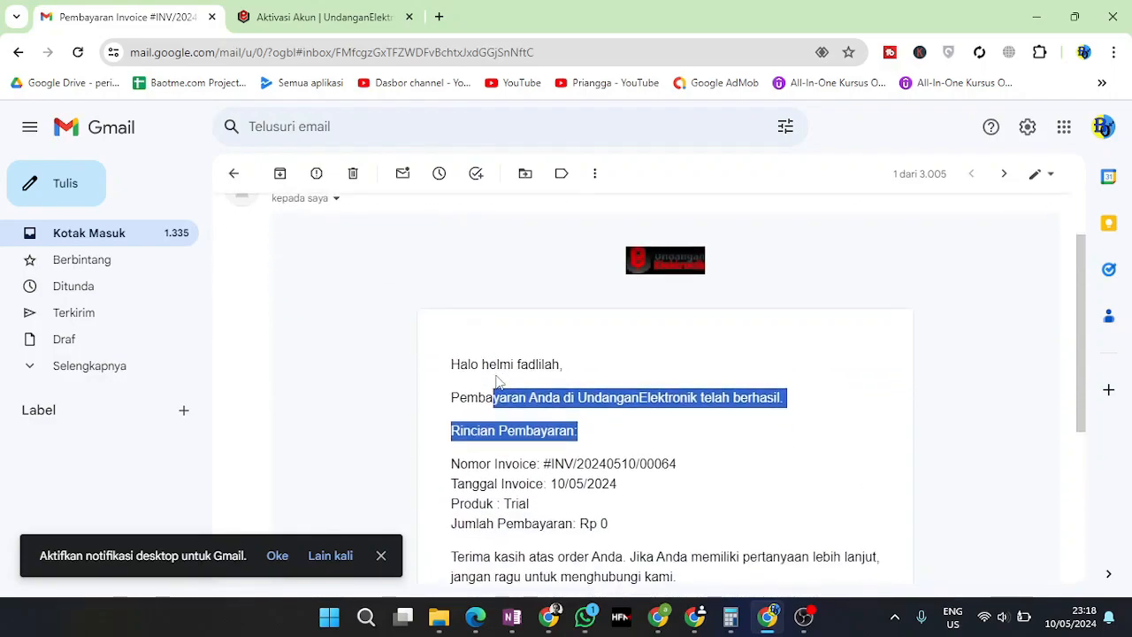
{"action": "scroll", "coordinate": [472, 354], "scroll_direction": "down", "scroll_amount": 2}
{"action": "left_click_drag", "start_coordinate": [488, 319], "coordinate": [646, 444]}
{"action": "left_click", "coordinate": [627, 351]}
{"action": "left_click_drag", "start_coordinate": [552, 356], "coordinate": [659, 364]}
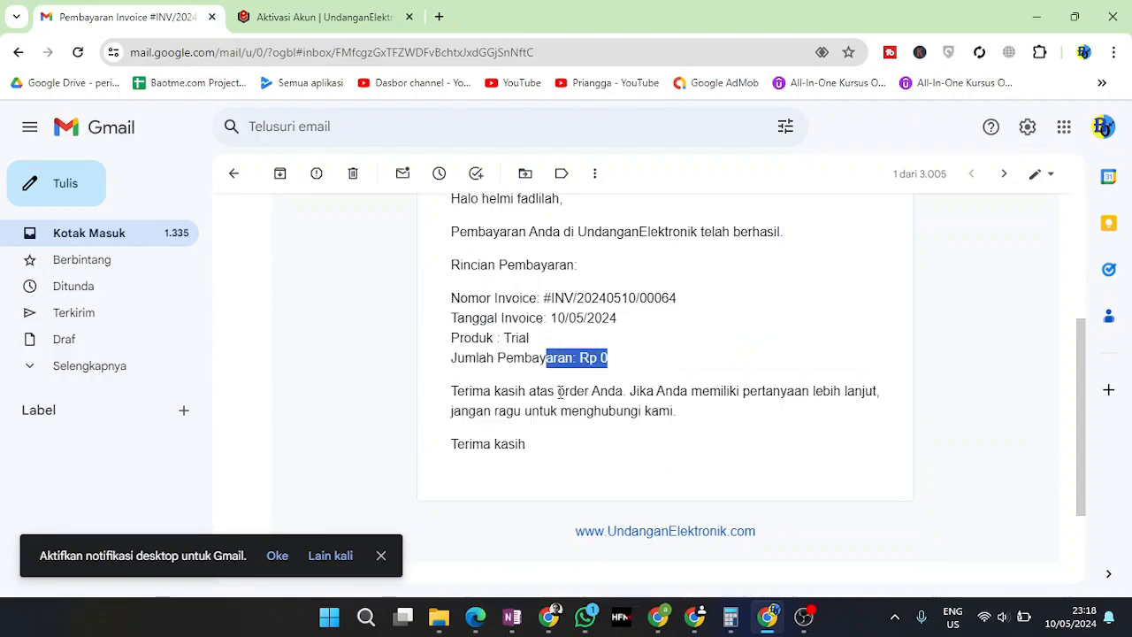
{"action": "left_click", "coordinate": [233, 173]}
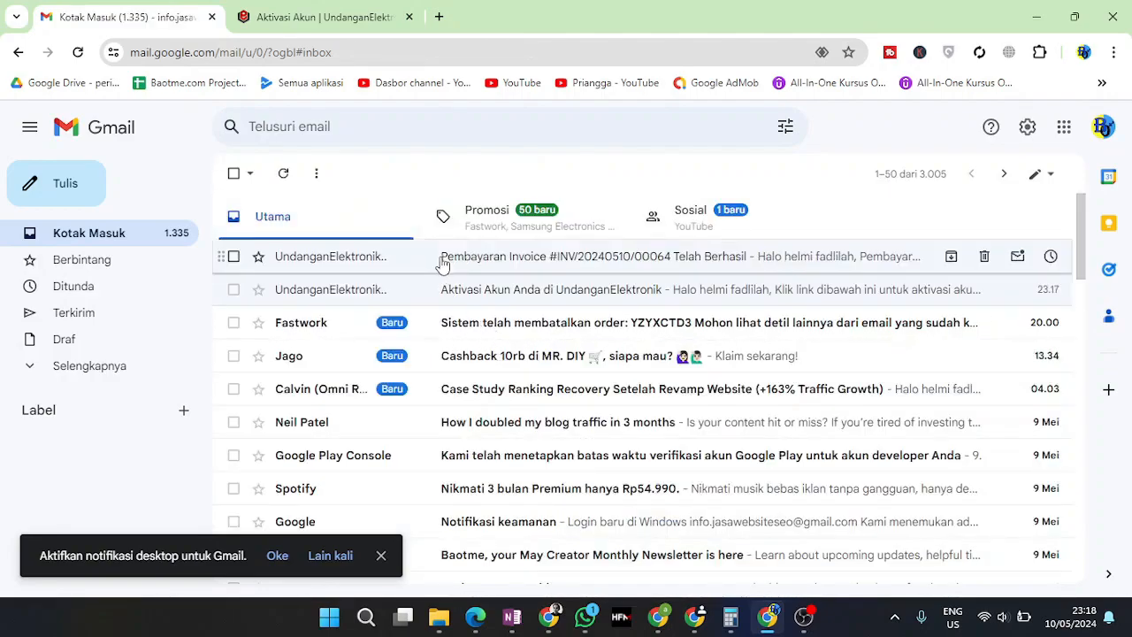
Follow the verification link in the Aktivasi Akun email, then return to the inbox
{"action": "left_click", "coordinate": [470, 296]}
{"action": "scroll", "coordinate": [523, 422], "scroll_direction": "down", "scroll_amount": 3}
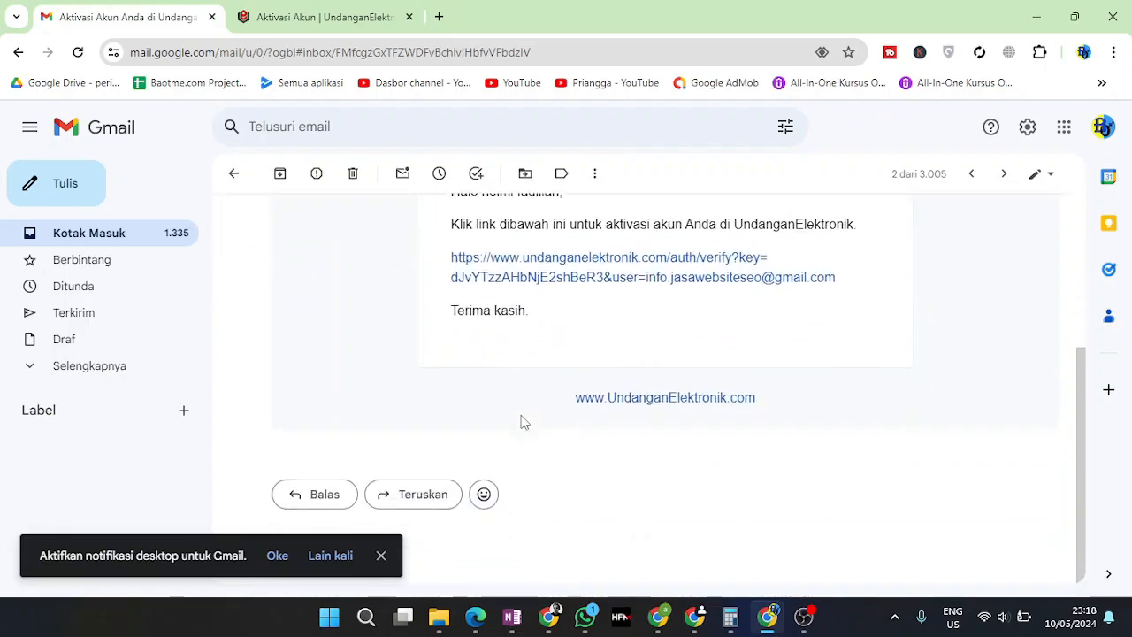
{"action": "left_click", "coordinate": [551, 280]}
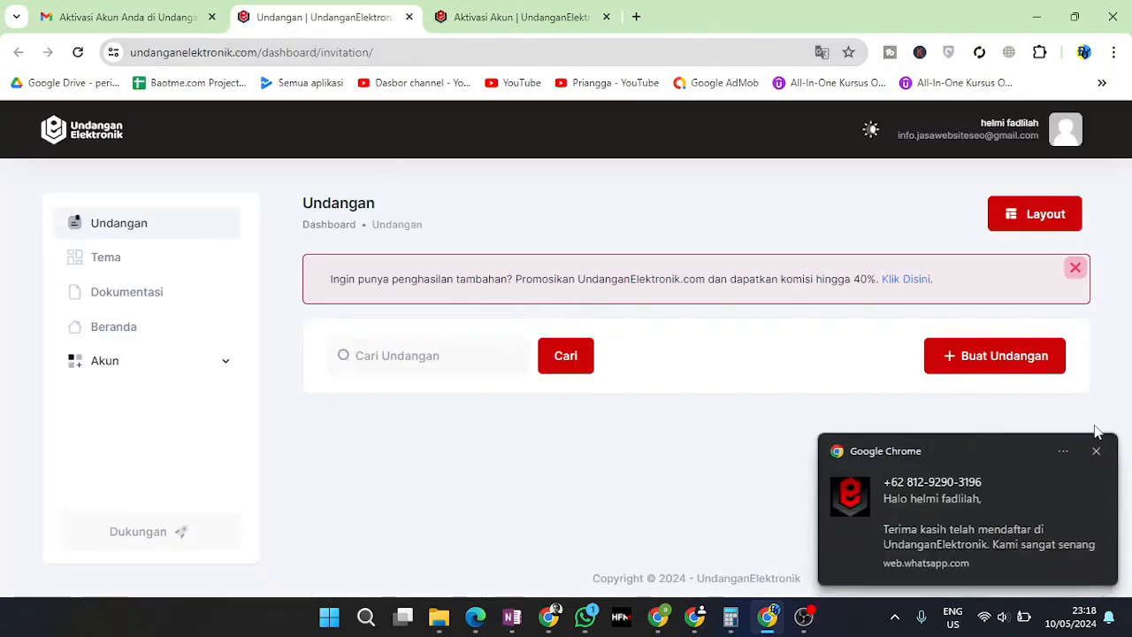
{"action": "left_click", "coordinate": [1097, 454]}
{"action": "left_click", "coordinate": [151, 19]}
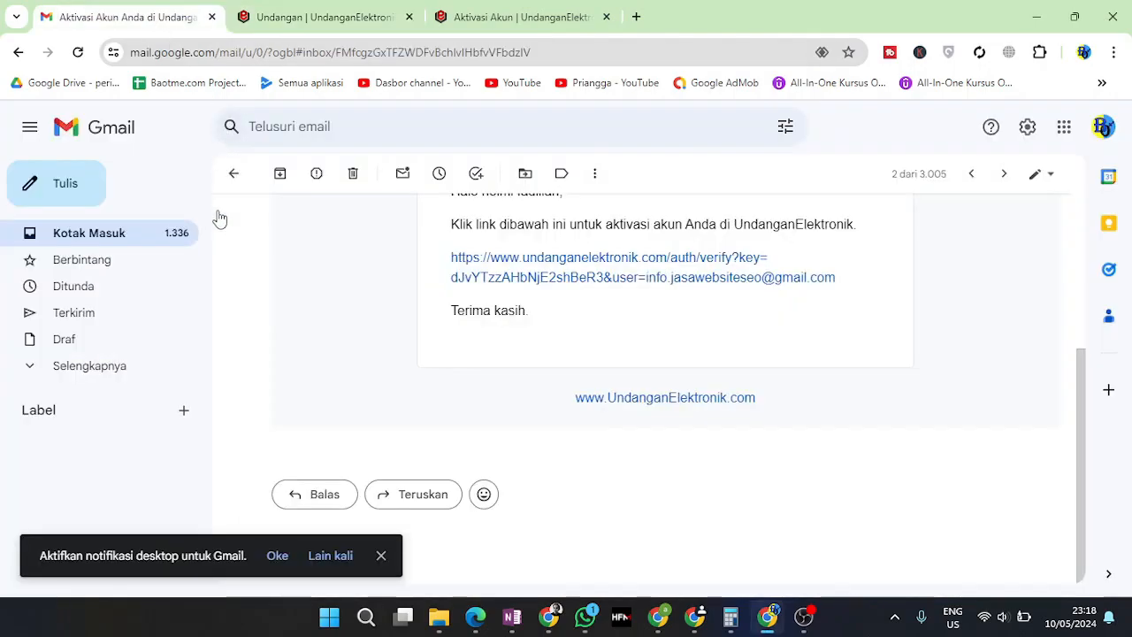
{"action": "left_click", "coordinate": [165, 240]}
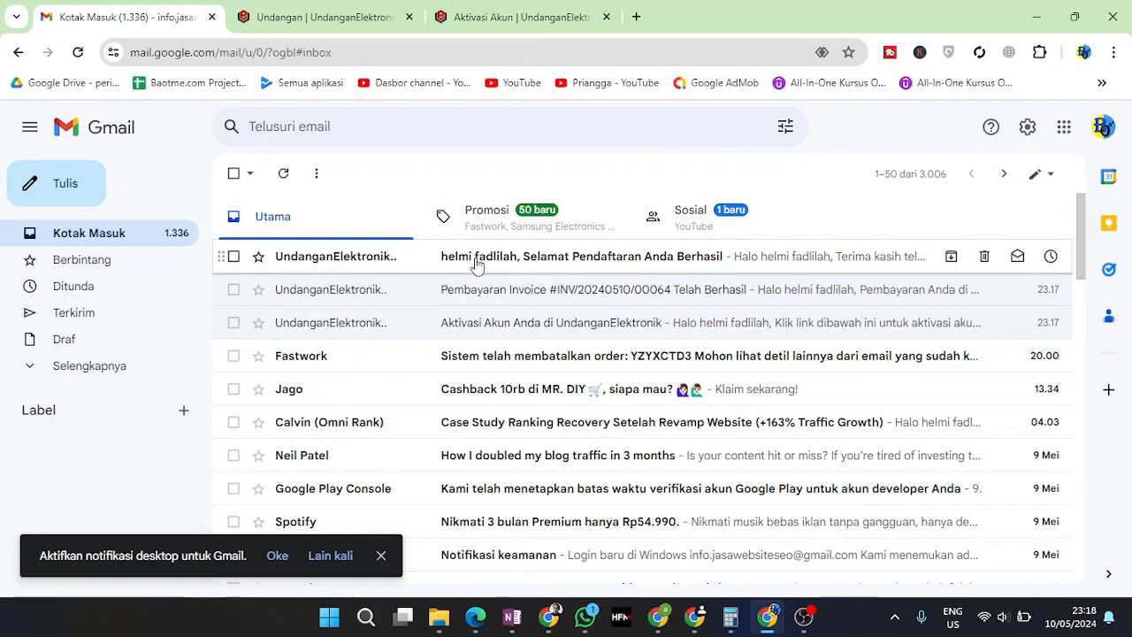
{"action": "left_click", "coordinate": [554, 625]}
{"action": "scroll", "coordinate": [495, 265], "scroll_direction": "up", "scroll_amount": 5}
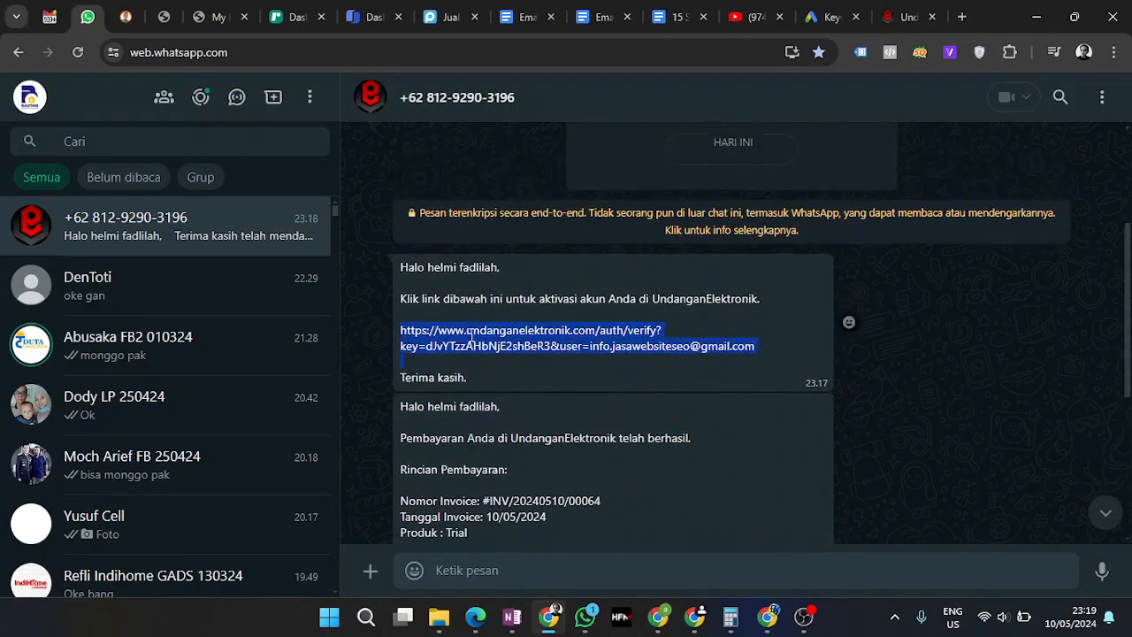
{"action": "scroll", "coordinate": [556, 343], "scroll_direction": "down", "scroll_amount": 4}
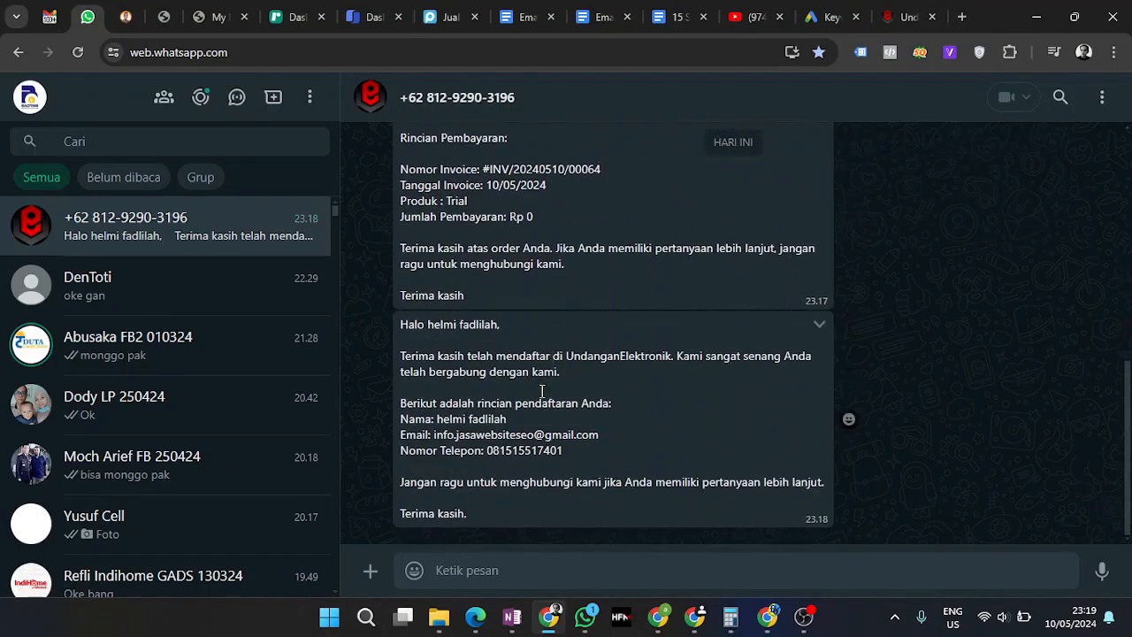
{"action": "scroll", "coordinate": [549, 375], "scroll_direction": "up", "scroll_amount": 3}
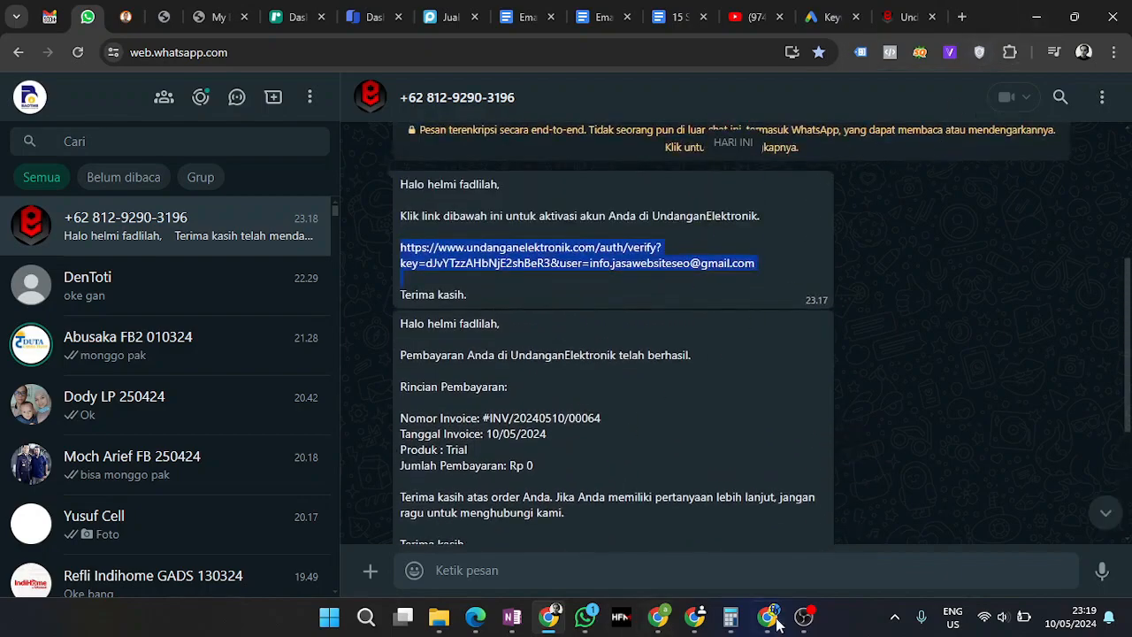
{"action": "left_click", "coordinate": [774, 620]}
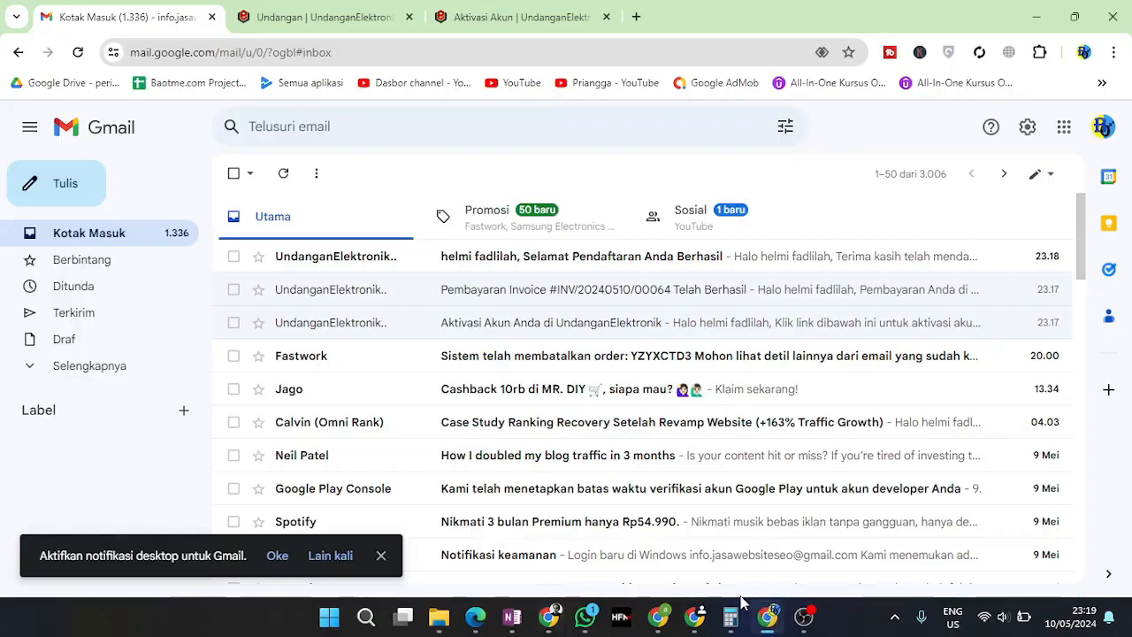
Read the 'Selamat Pendaftaran Anda Berhasil' email, then switch to the Undangan dashboard tab
{"action": "left_click", "coordinate": [406, 261]}
{"action": "scroll", "coordinate": [496, 371], "scroll_direction": "down", "scroll_amount": 1}
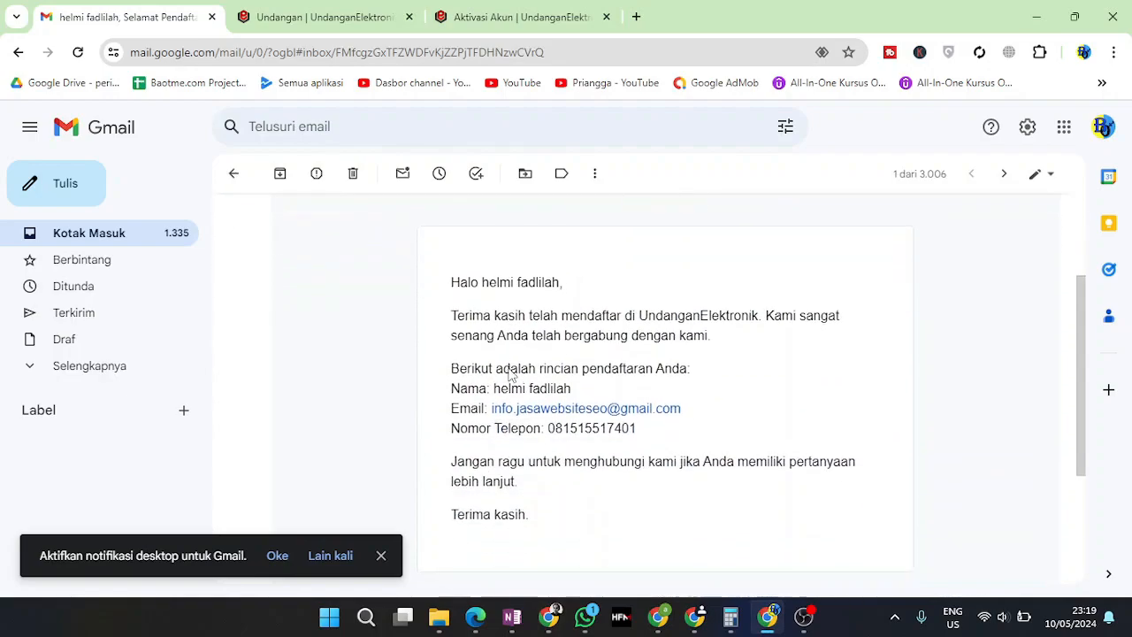
{"action": "left_click_drag", "start_coordinate": [469, 314], "coordinate": [683, 453]}
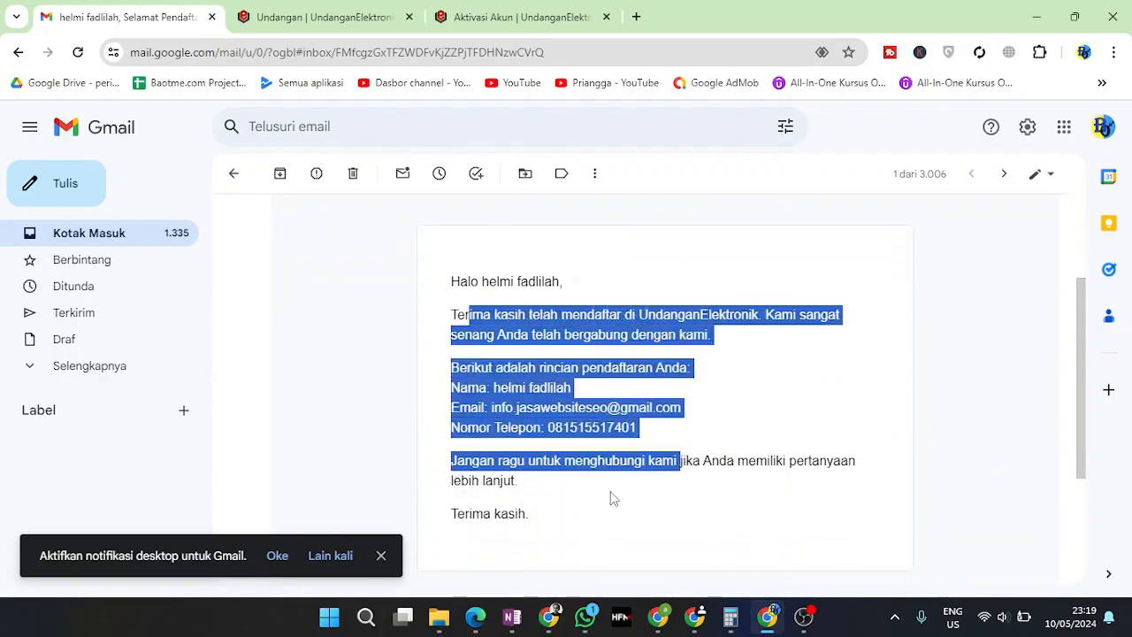
{"action": "left_click", "coordinate": [542, 484]}
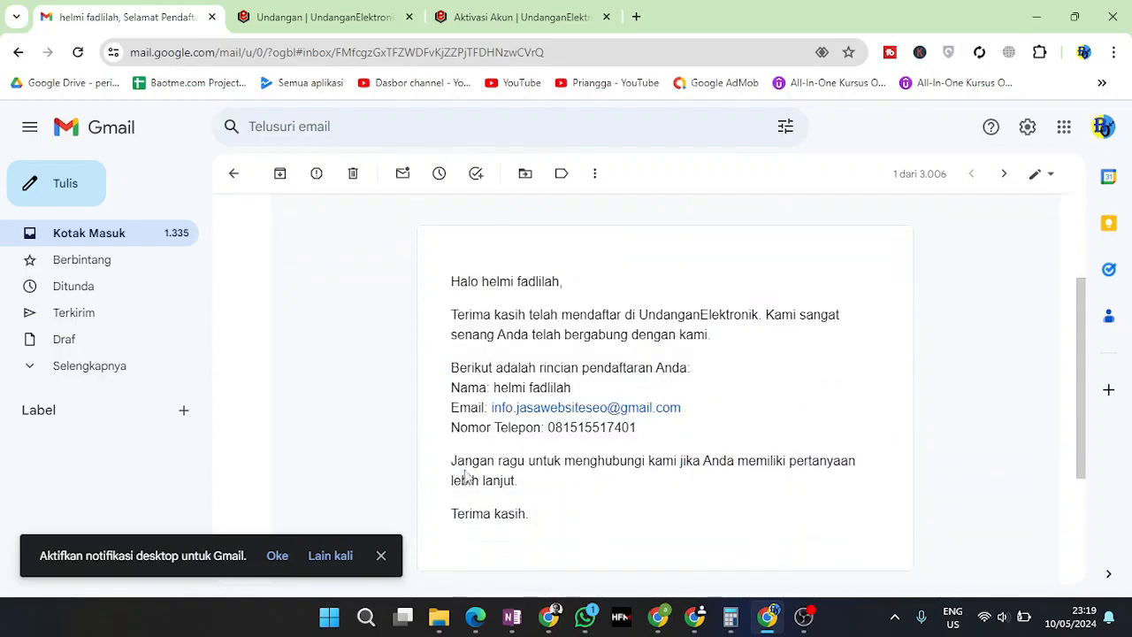
{"action": "left_click_drag", "start_coordinate": [486, 322], "coordinate": [658, 318]}
{"action": "left_click", "coordinate": [718, 353]}
{"action": "left_click", "coordinate": [292, 20]}
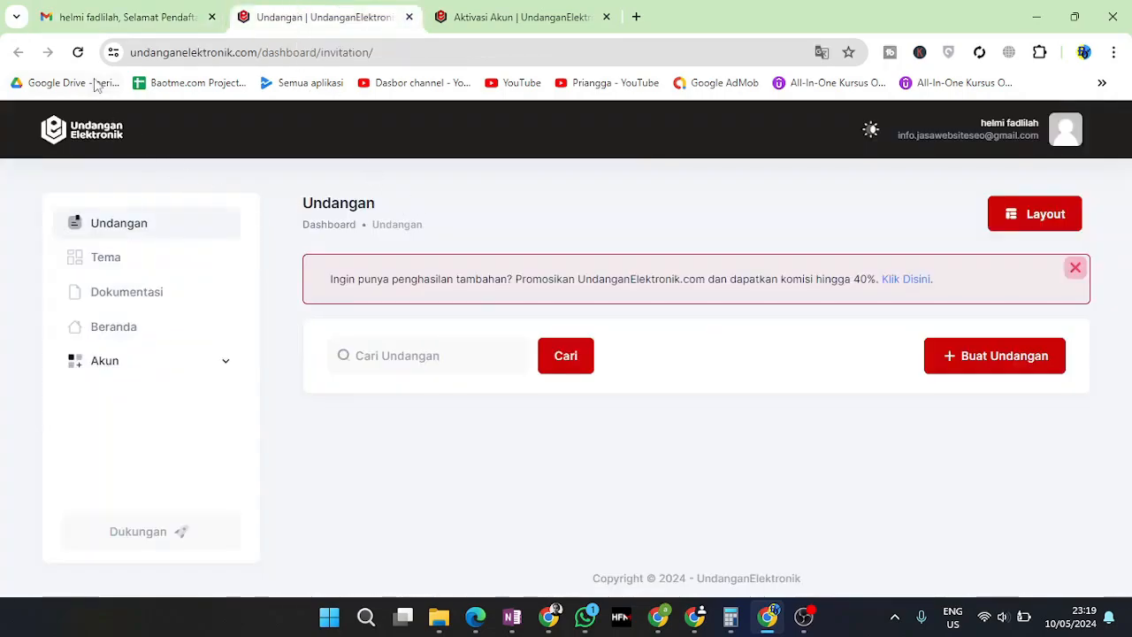
Close the Aktivasi Akun tab and reload the Undangan page from the sidebar
{"action": "left_click", "coordinate": [522, 16]}
{"action": "left_click", "coordinate": [606, 16]}
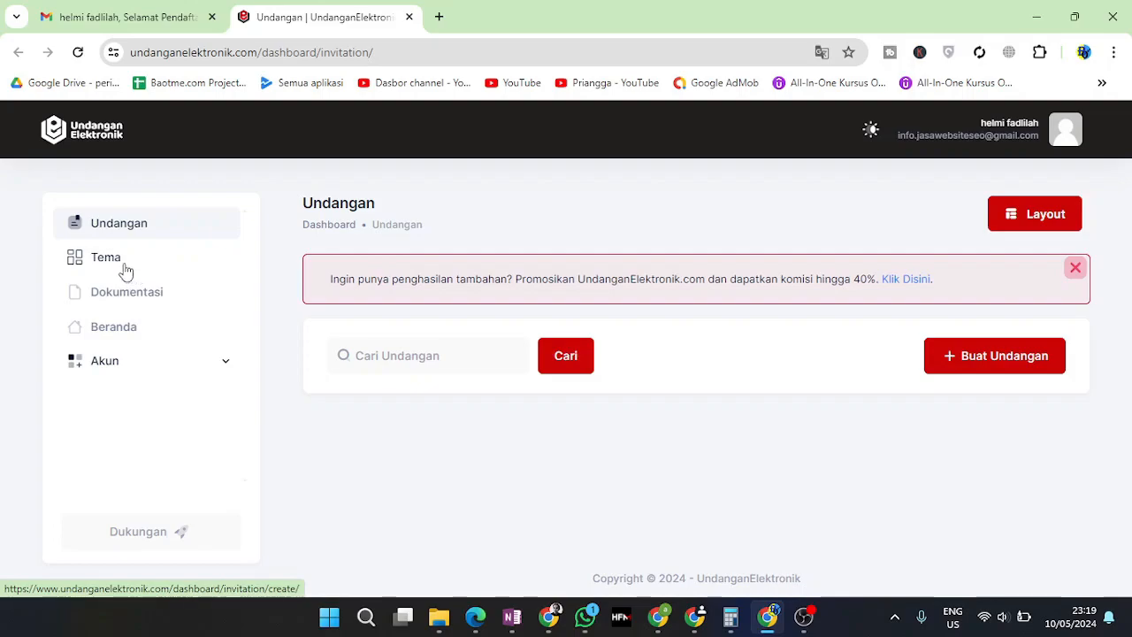
{"action": "left_click", "coordinate": [124, 232]}
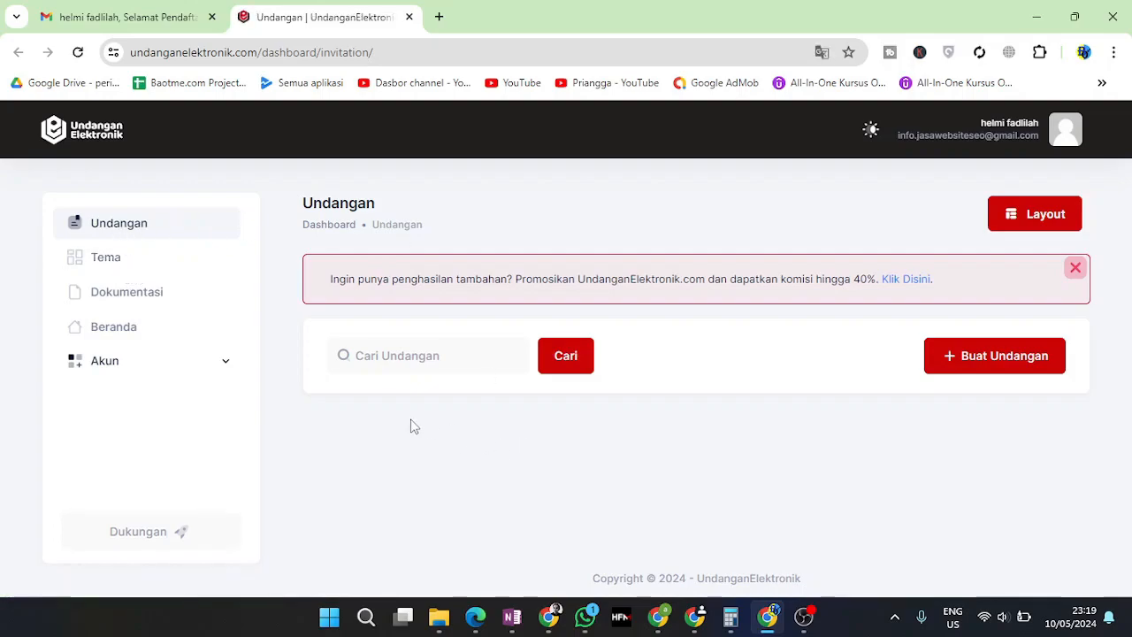
{"action": "left_click_drag", "start_coordinate": [855, 516], "coordinate": [695, 573]}
{"action": "left_click", "coordinate": [559, 452]}
Open the theme chooser and compare the Khitan and Ulang Tahun filters, settling on Pernikahan
{"action": "left_click", "coordinate": [102, 259]}
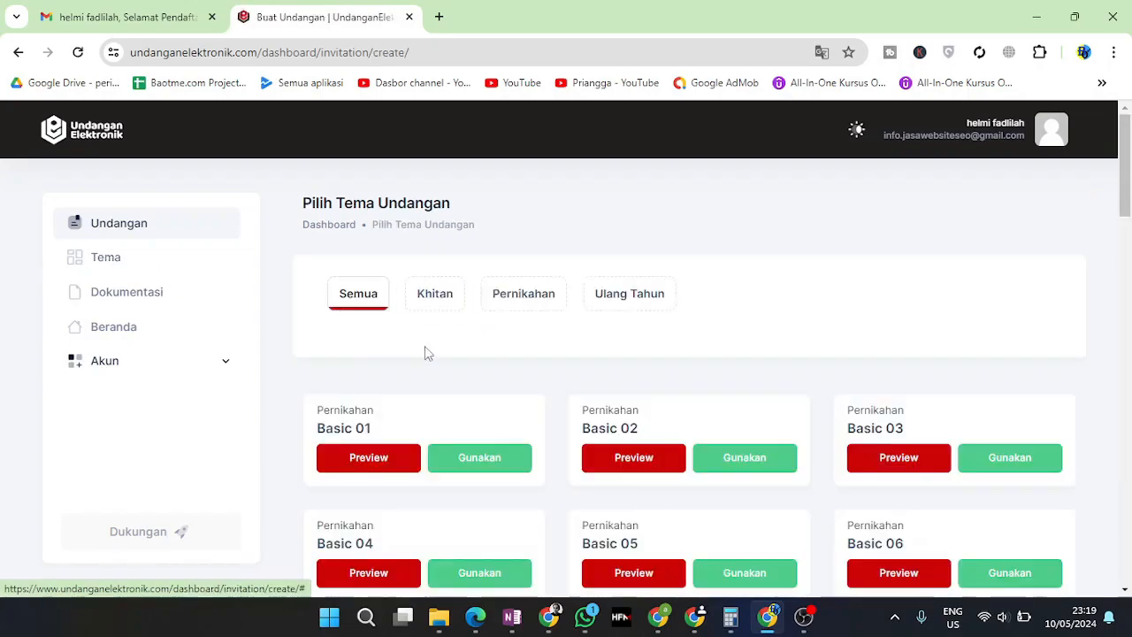
{"action": "scroll", "coordinate": [520, 419], "scroll_direction": "down", "scroll_amount": 2}
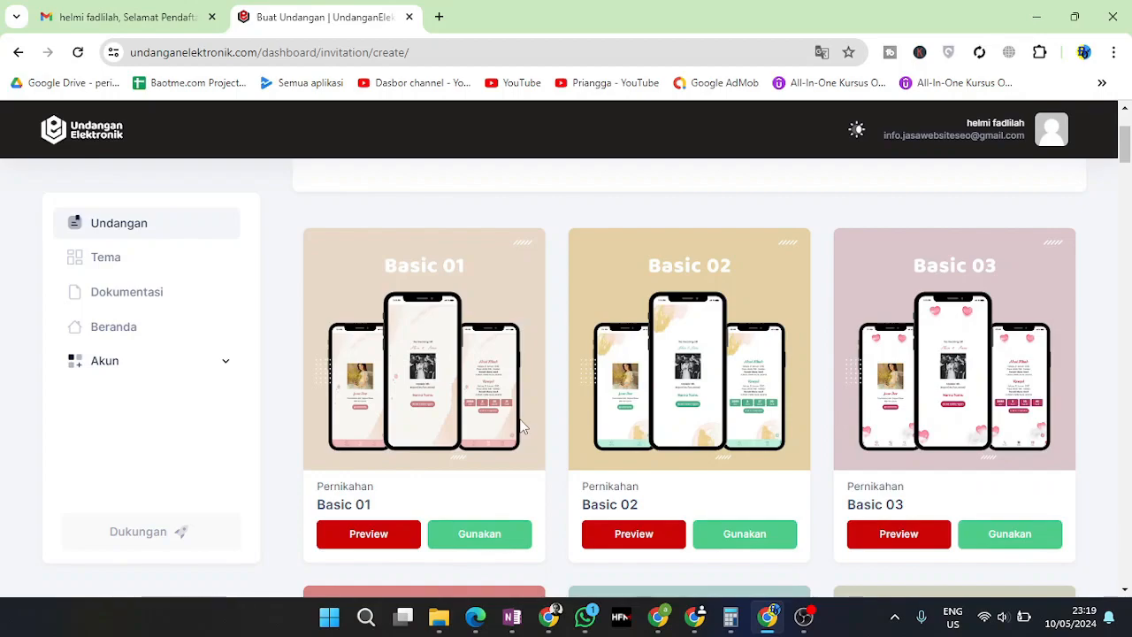
{"action": "scroll", "coordinate": [522, 427], "scroll_direction": "down", "scroll_amount": 2}
{"action": "scroll", "coordinate": [520, 426], "scroll_direction": "up", "scroll_amount": 4}
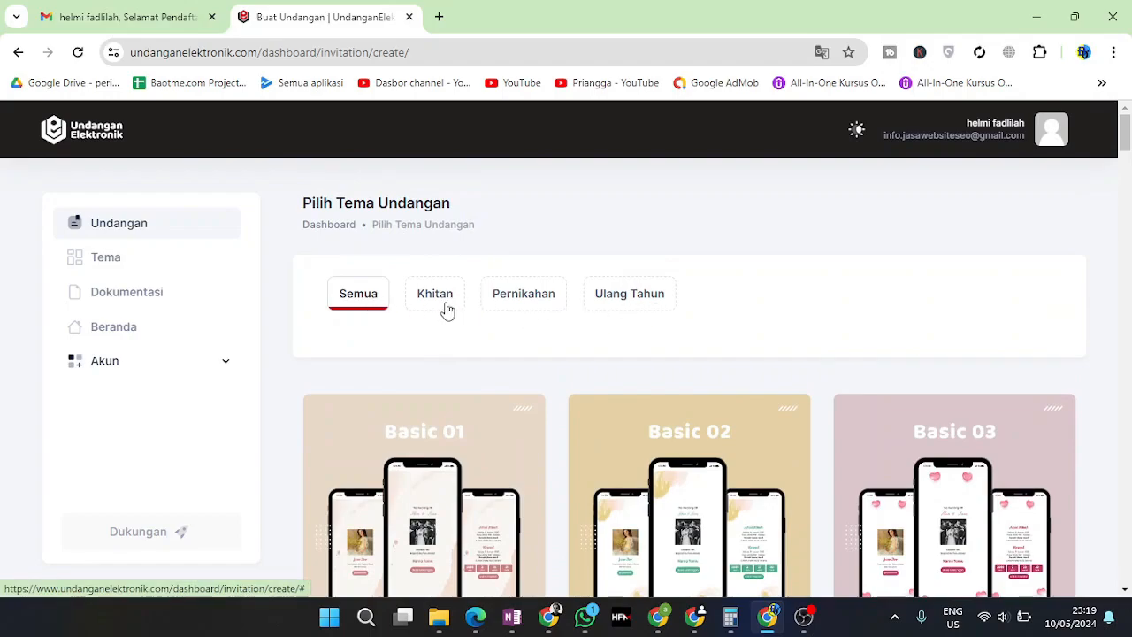
{"action": "left_click", "coordinate": [508, 301]}
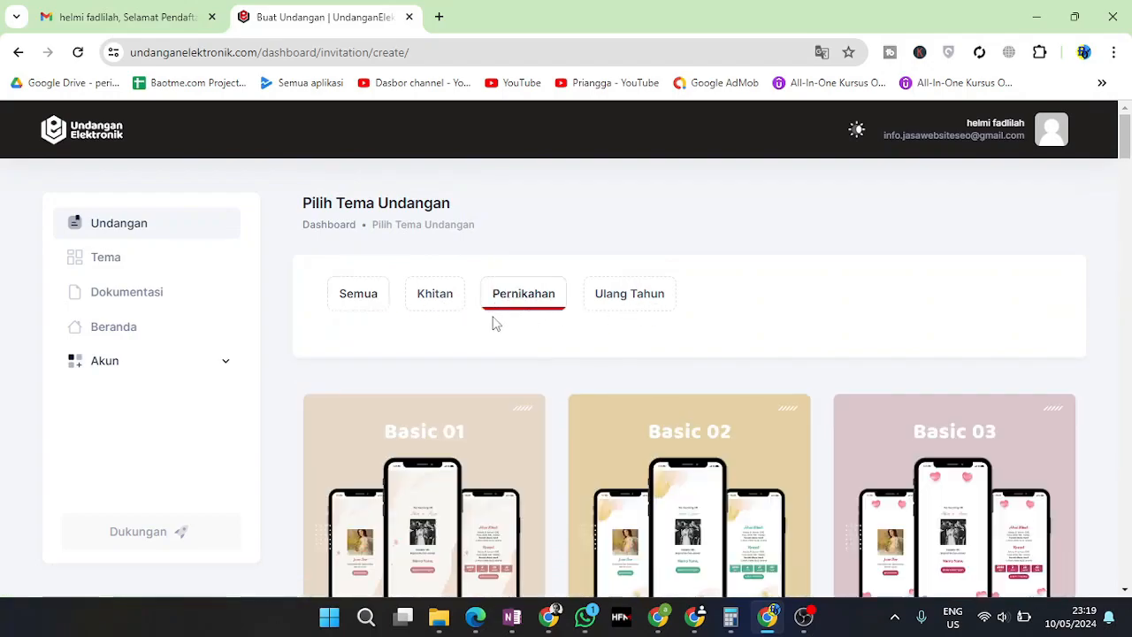
{"action": "left_click", "coordinate": [445, 308]}
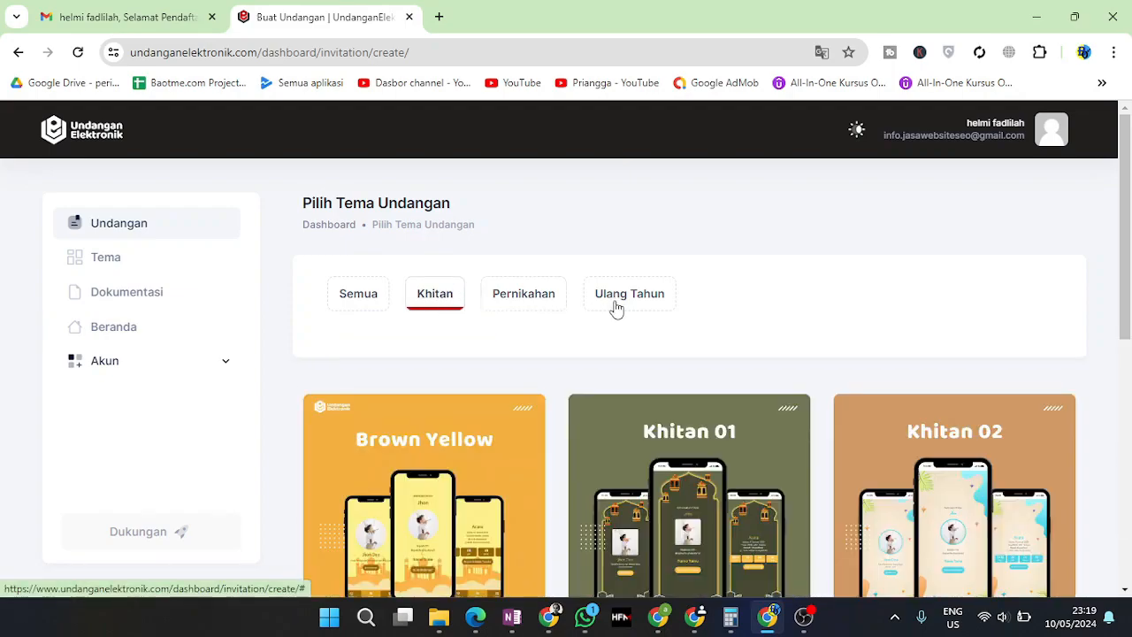
{"action": "left_click", "coordinate": [617, 308]}
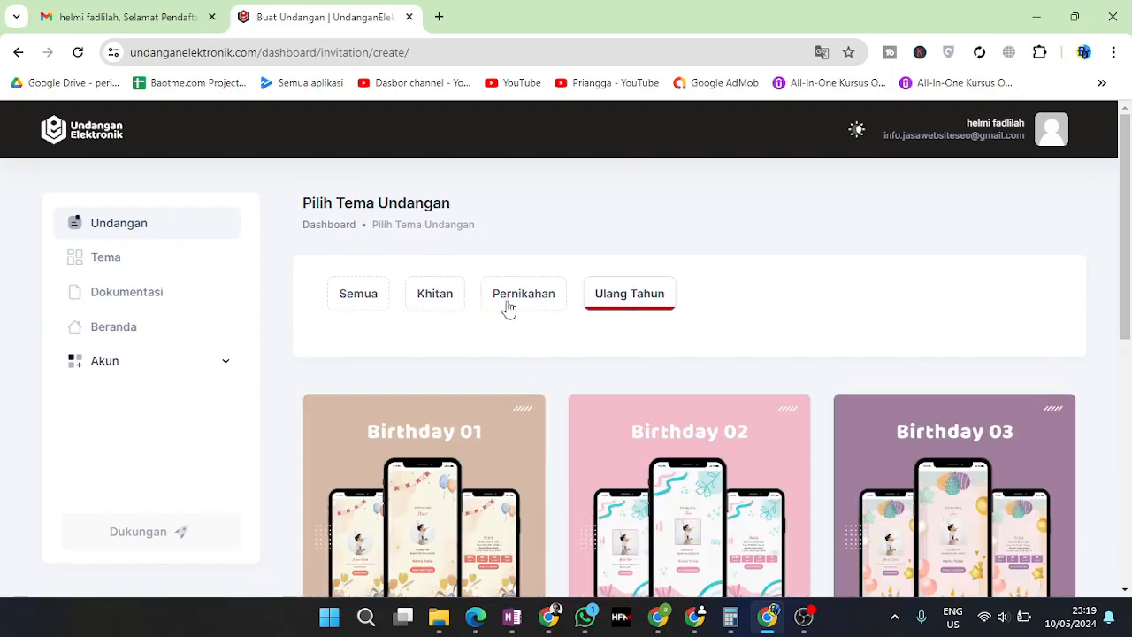
{"action": "left_click", "coordinate": [510, 305]}
Scroll through the wedding themes and preview Basic 08
{"action": "scroll", "coordinate": [545, 361], "scroll_direction": "down", "scroll_amount": 2}
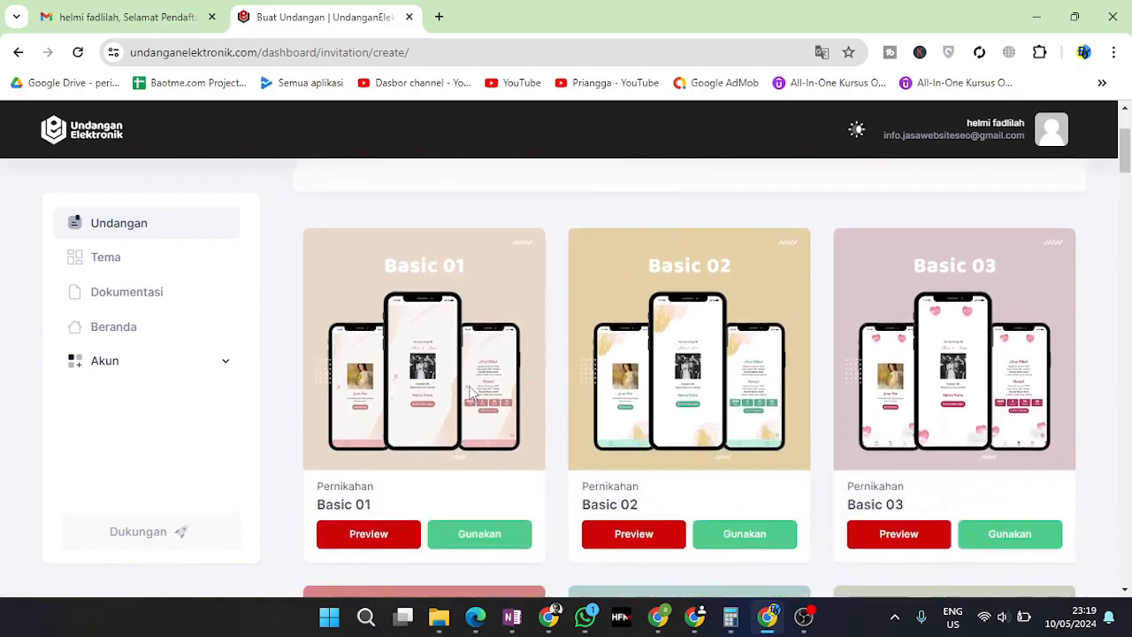
{"action": "scroll", "coordinate": [473, 392], "scroll_direction": "down", "scroll_amount": 2}
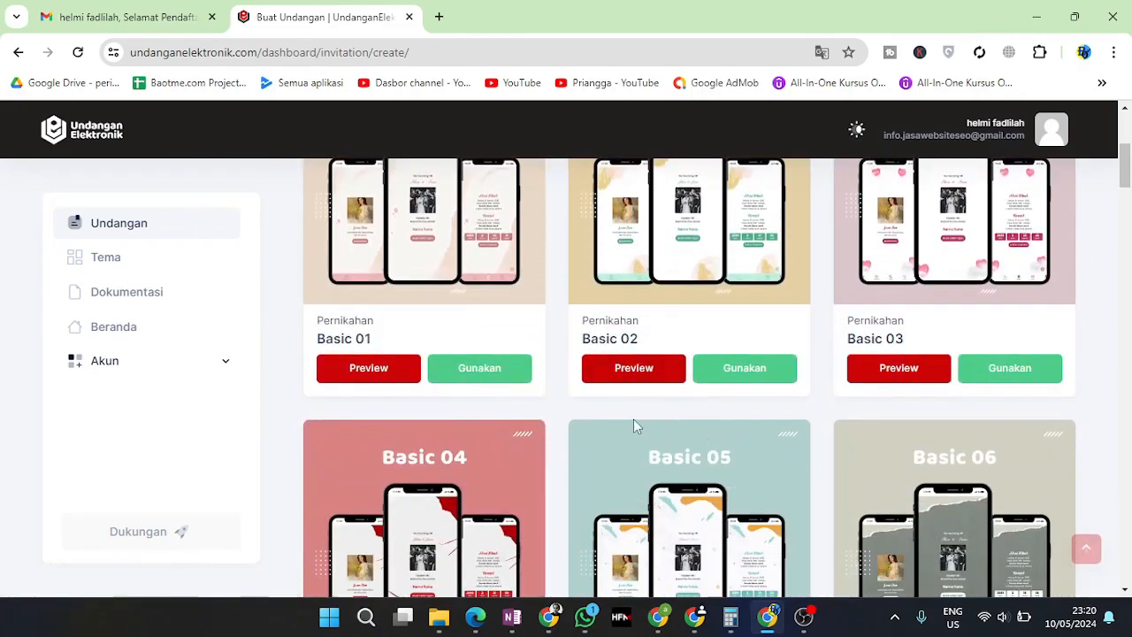
{"action": "scroll", "coordinate": [639, 427], "scroll_direction": "up", "scroll_amount": 3}
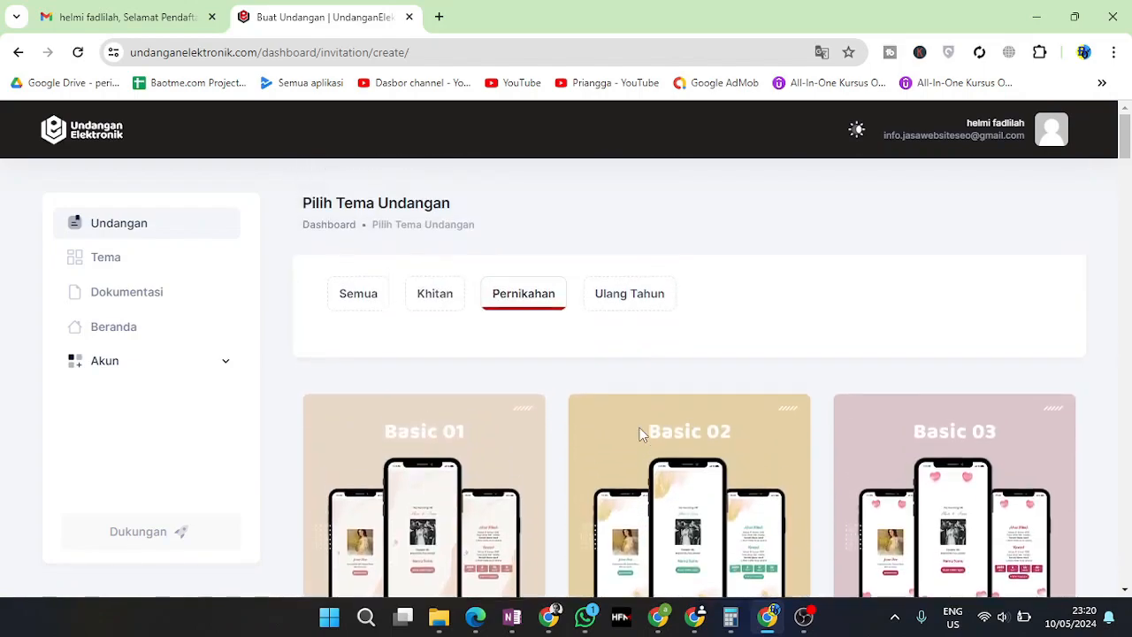
{"action": "scroll", "coordinate": [641, 434], "scroll_direction": "down", "scroll_amount": 2}
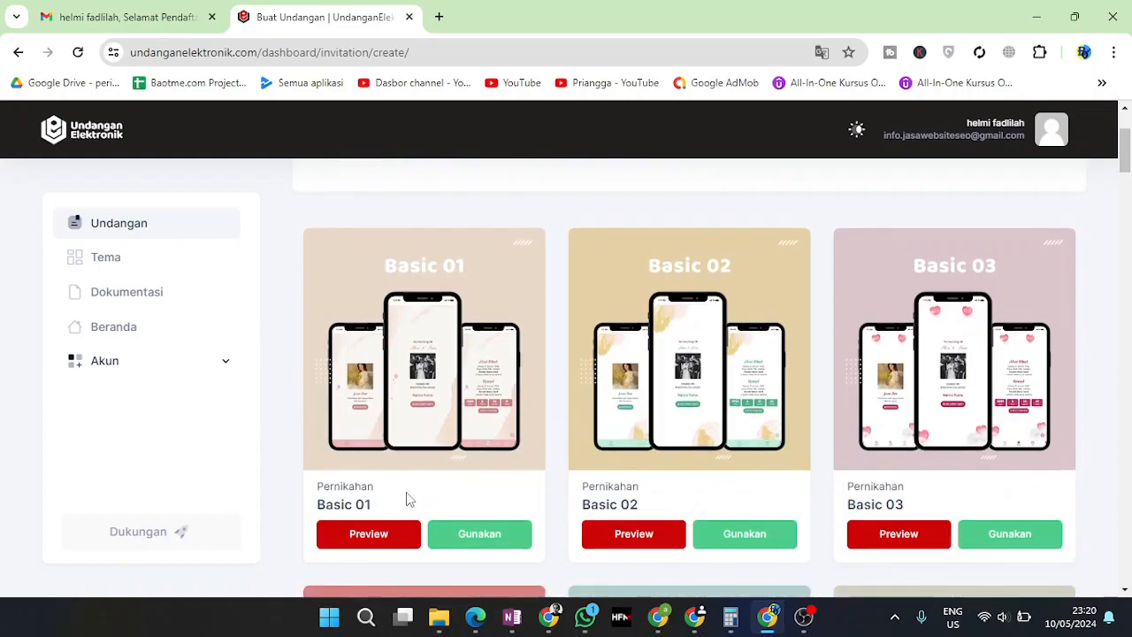
{"action": "scroll", "coordinate": [430, 489], "scroll_direction": "down", "scroll_amount": 1}
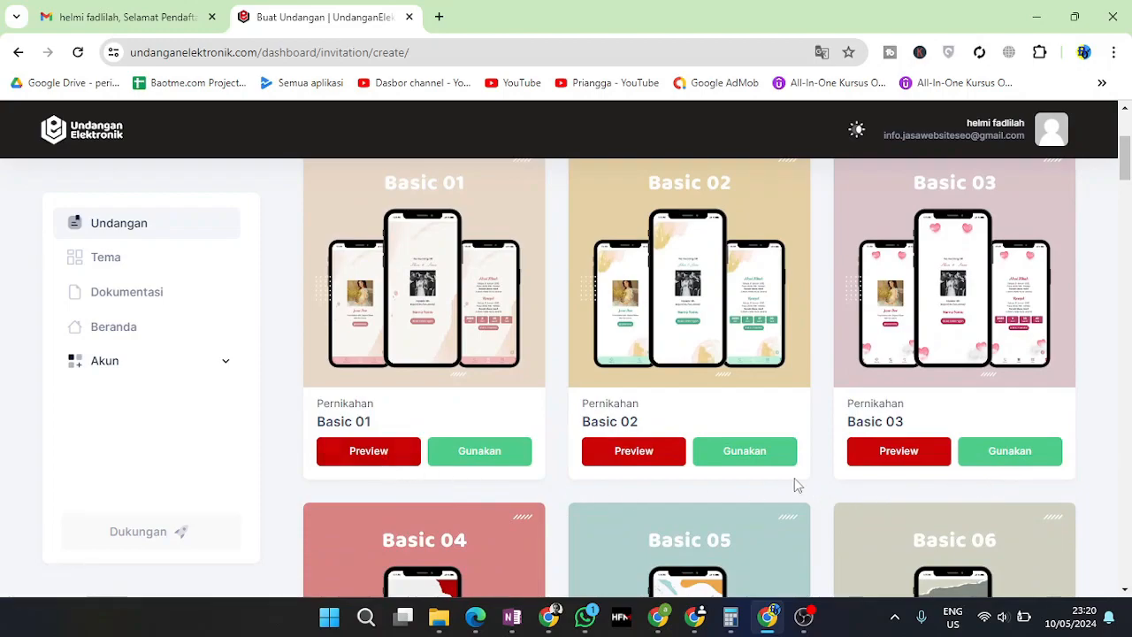
{"action": "scroll", "coordinate": [519, 505], "scroll_direction": "down", "scroll_amount": 3}
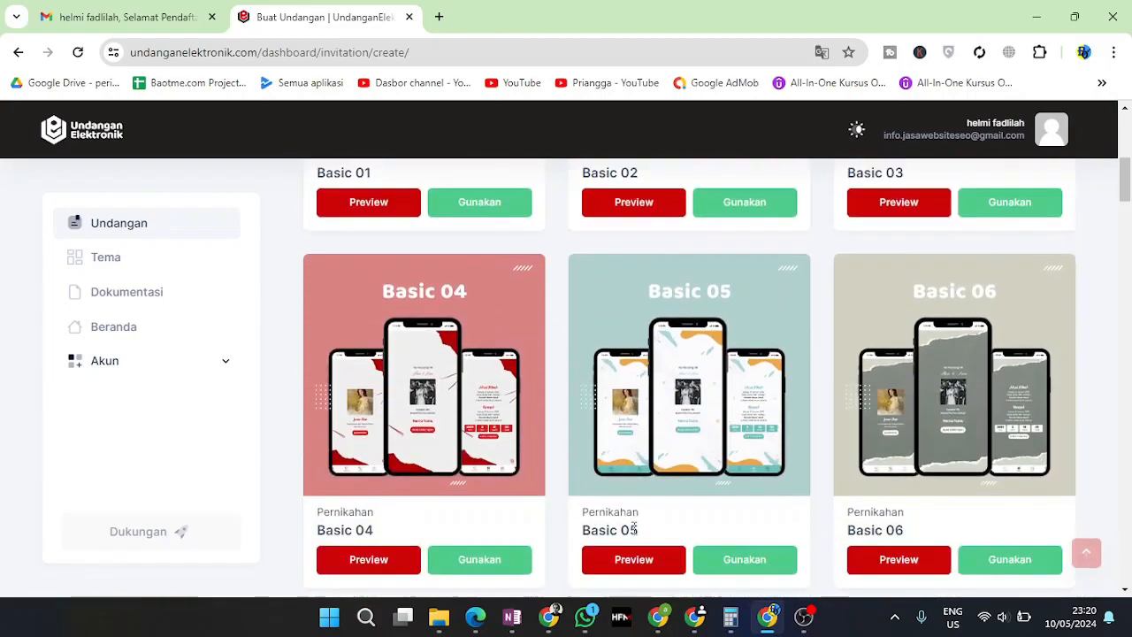
{"action": "scroll", "coordinate": [584, 460], "scroll_direction": "down", "scroll_amount": 5}
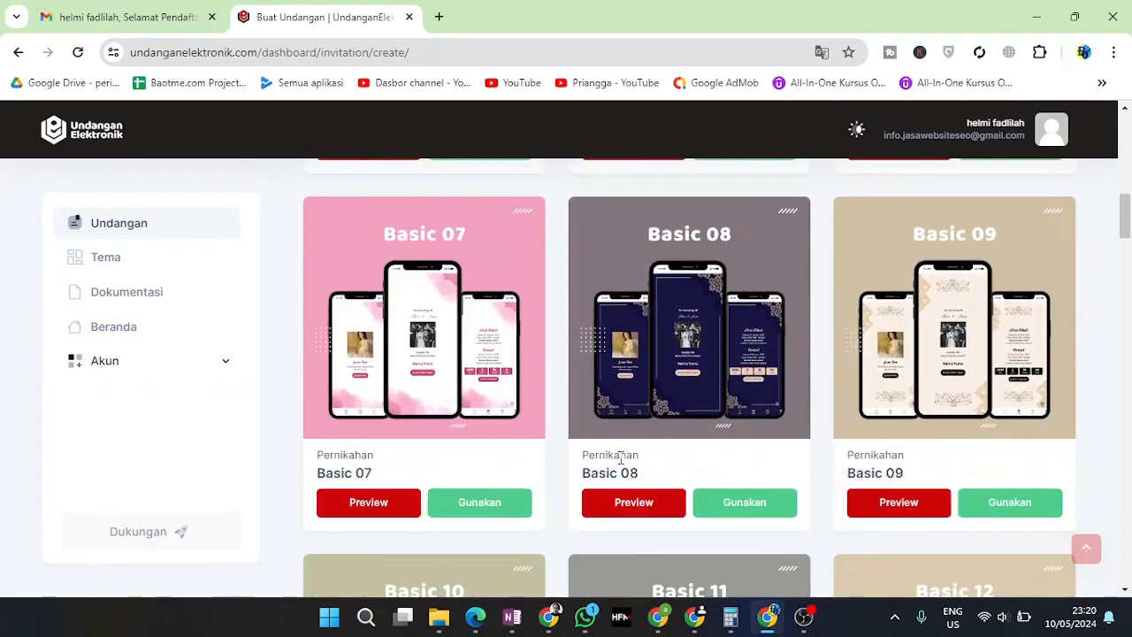
{"action": "left_click", "coordinate": [625, 503]}
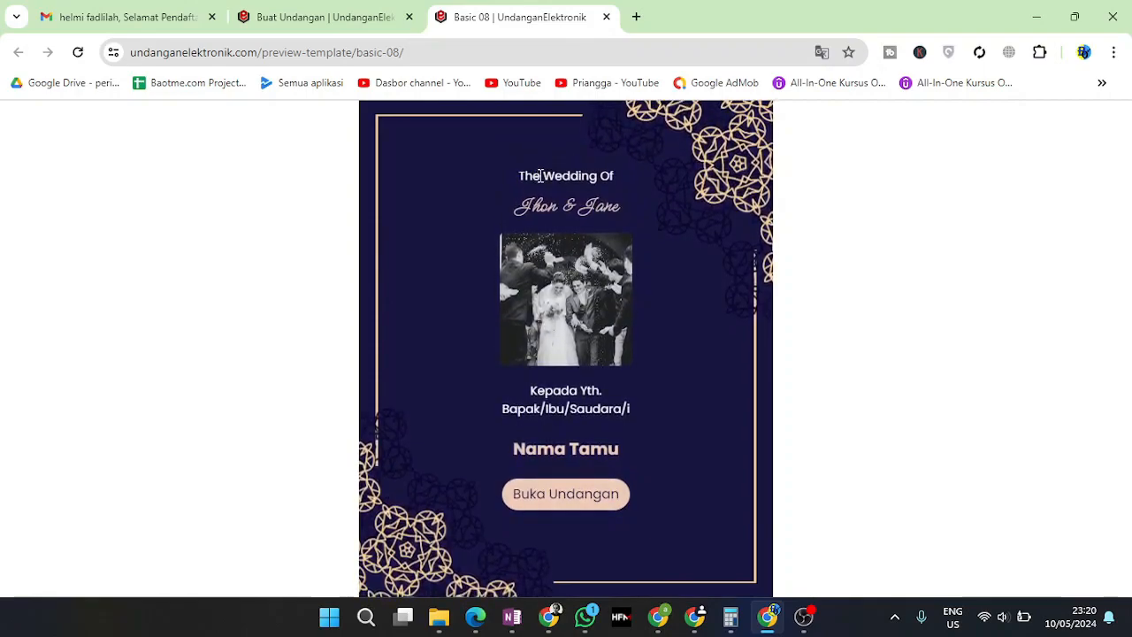
Look over the cover's couple names and Nama Tamu placeholder, then open the invitation
{"action": "left_click_drag", "start_coordinate": [533, 175], "coordinate": [600, 206]}
{"action": "left_click_drag", "start_coordinate": [531, 208], "coordinate": [625, 215]}
{"action": "left_click_drag", "start_coordinate": [534, 445], "coordinate": [625, 445]}
{"action": "left_click", "coordinate": [816, 440]}
{"action": "left_click", "coordinate": [556, 496]}
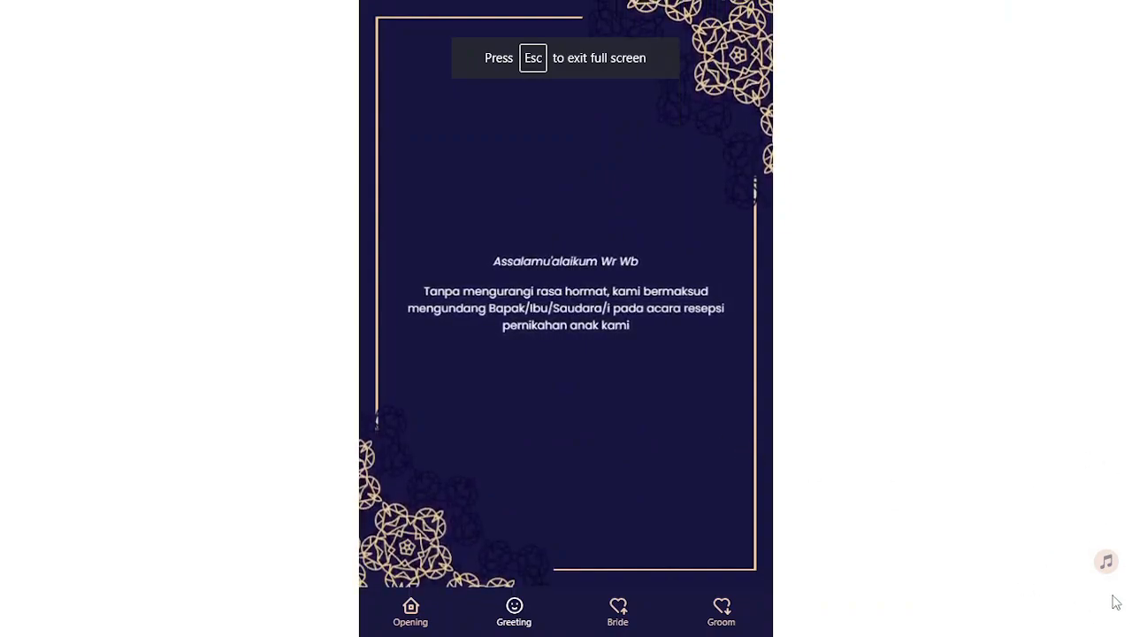
Read the greeting paragraph and the bride's name and parentage line
{"action": "left_click_drag", "start_coordinate": [492, 260], "coordinate": [672, 309]}
{"action": "left_click_drag", "start_coordinate": [448, 292], "coordinate": [631, 326]}
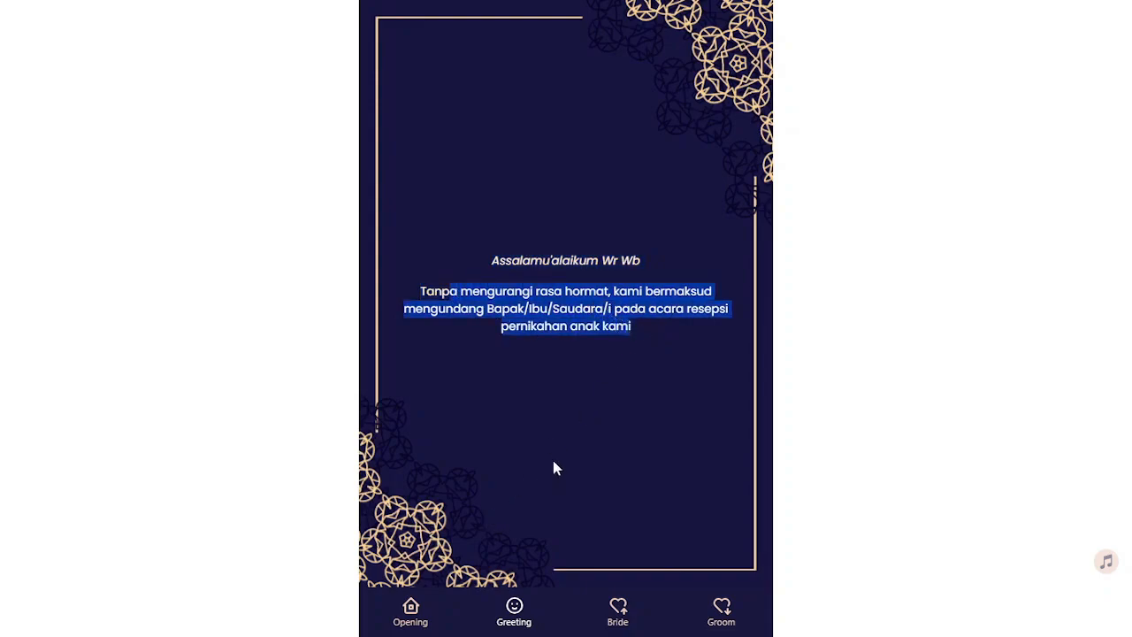
{"action": "scroll", "coordinate": [553, 461], "scroll_direction": "down", "scroll_amount": 1}
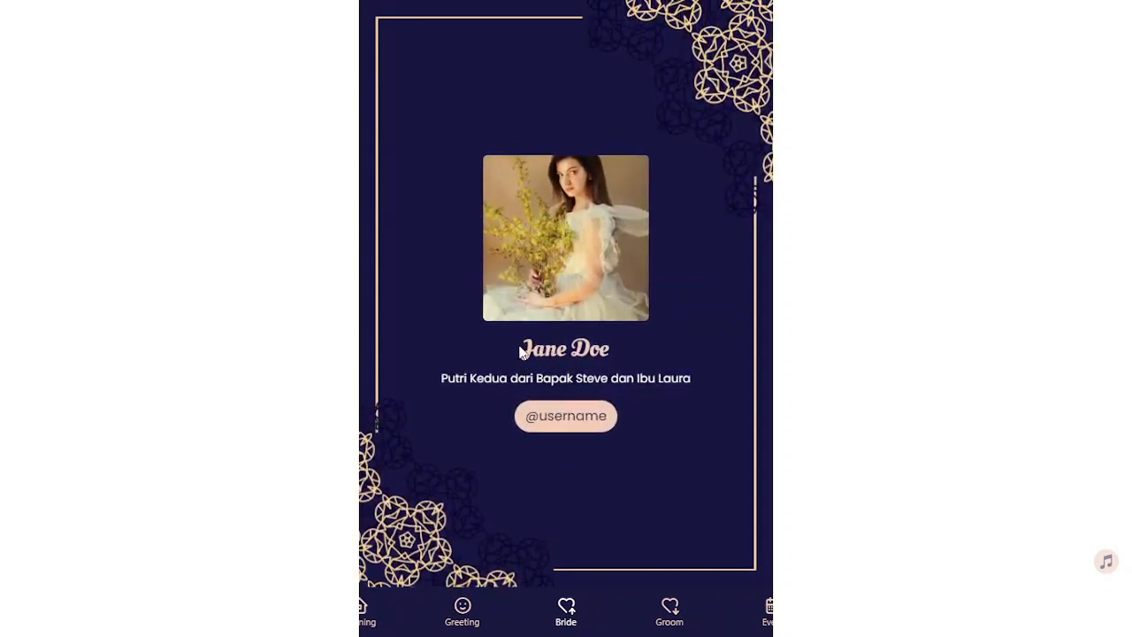
{"action": "left_click_drag", "start_coordinate": [520, 352], "coordinate": [569, 350]}
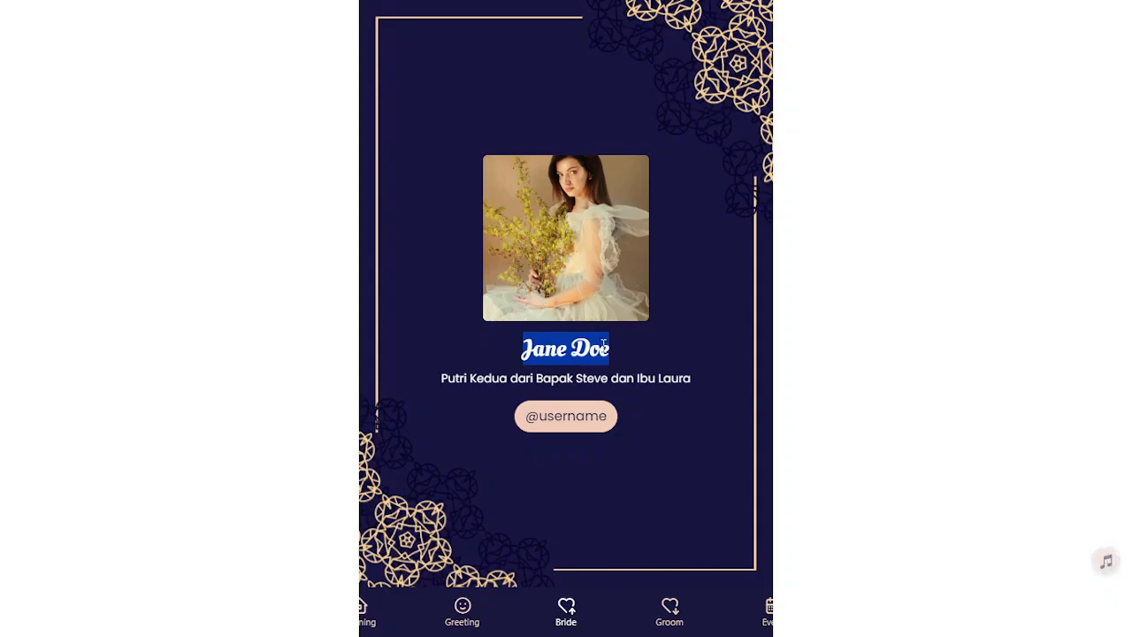
{"action": "left_click_drag", "start_coordinate": [459, 380], "coordinate": [691, 380]}
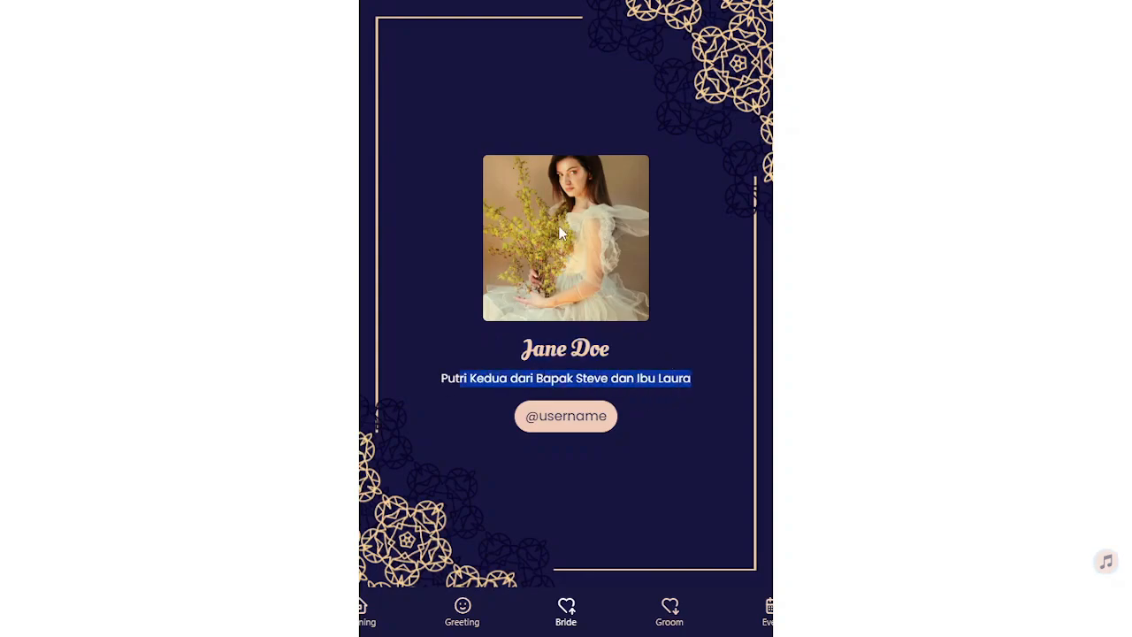
{"action": "left_click_drag", "start_coordinate": [454, 380], "coordinate": [679, 381]}
Continue to the groom's name and parentage line
{"action": "scroll", "coordinate": [698, 358], "scroll_direction": "down", "scroll_amount": 1}
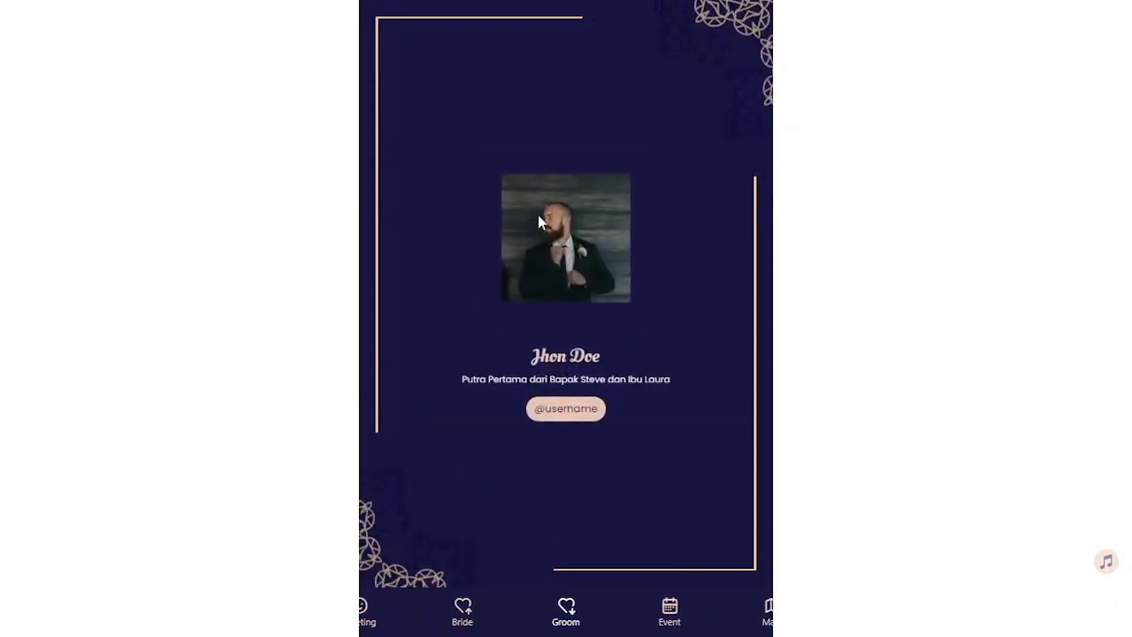
{"action": "left_click_drag", "start_coordinate": [522, 349], "coordinate": [613, 357]}
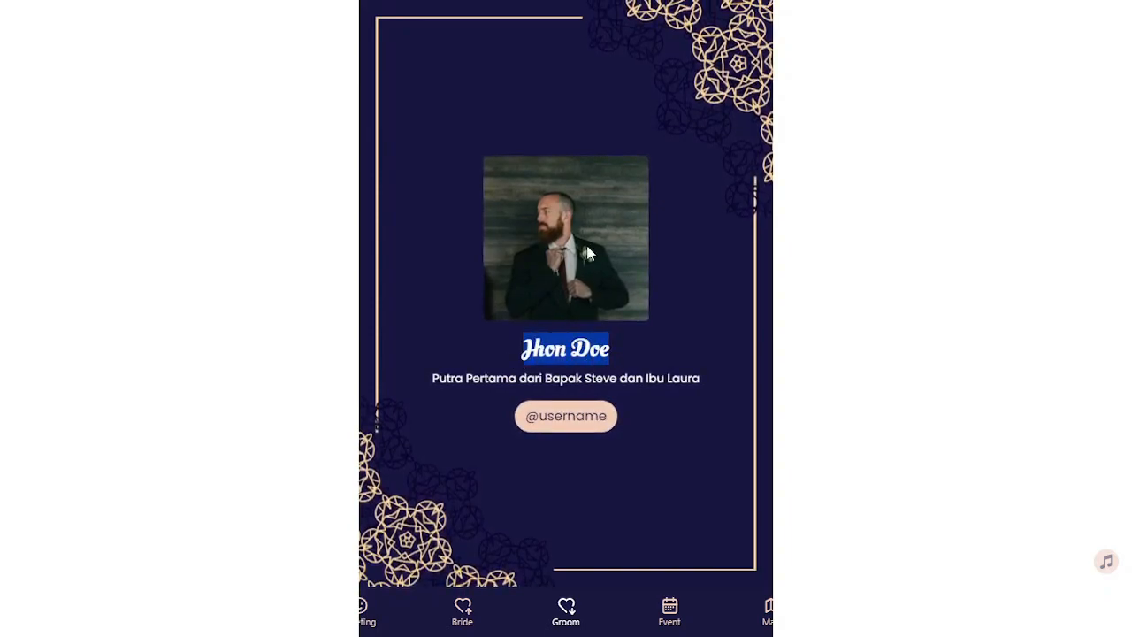
{"action": "left_click_drag", "start_coordinate": [461, 379], "coordinate": [663, 379]}
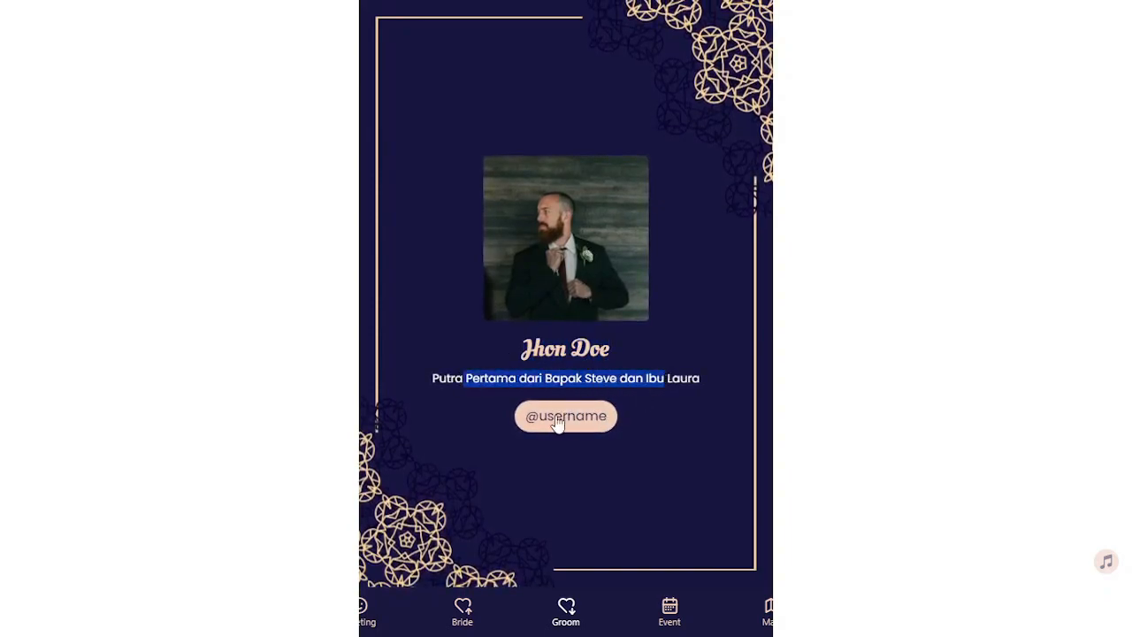
{"action": "left_click", "coordinate": [452, 383]}
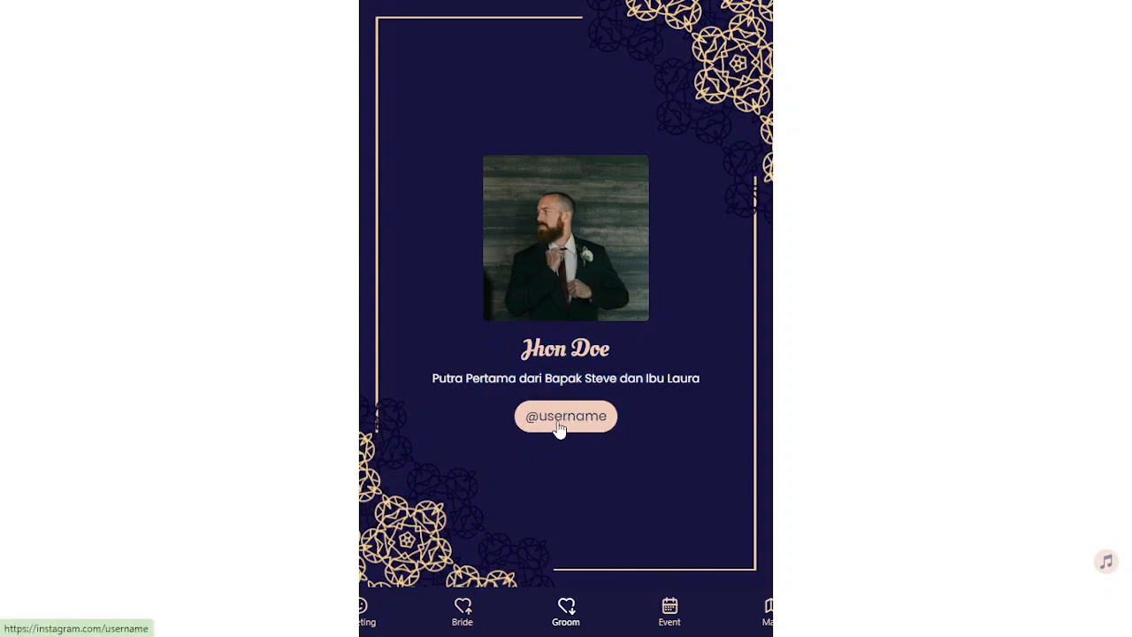
{"action": "scroll", "coordinate": [686, 374], "scroll_direction": "down", "scroll_amount": 2}
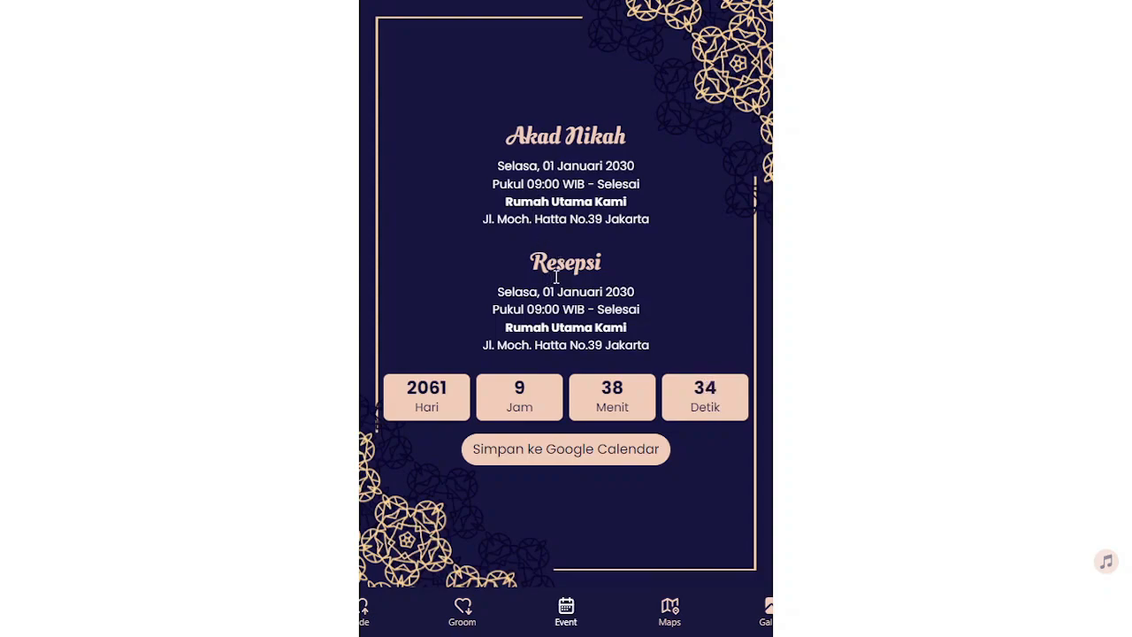
Check the wedding countdown and save the sample event to Google Calendar
{"action": "left_click_drag", "start_coordinate": [414, 396], "coordinate": [693, 405]}
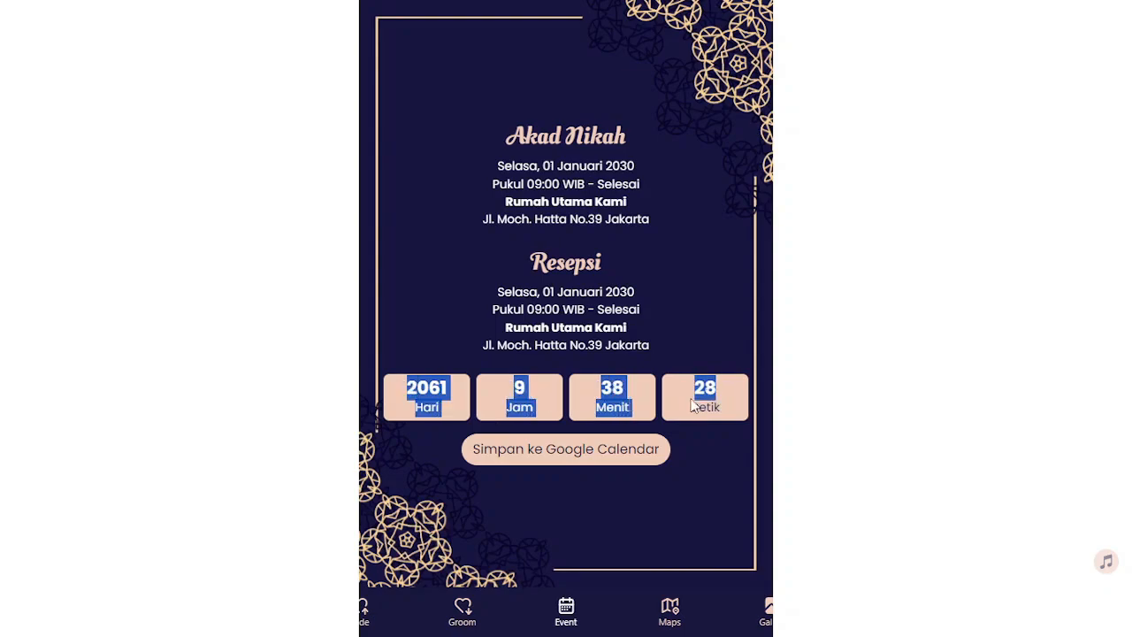
{"action": "left_click", "coordinate": [541, 396]}
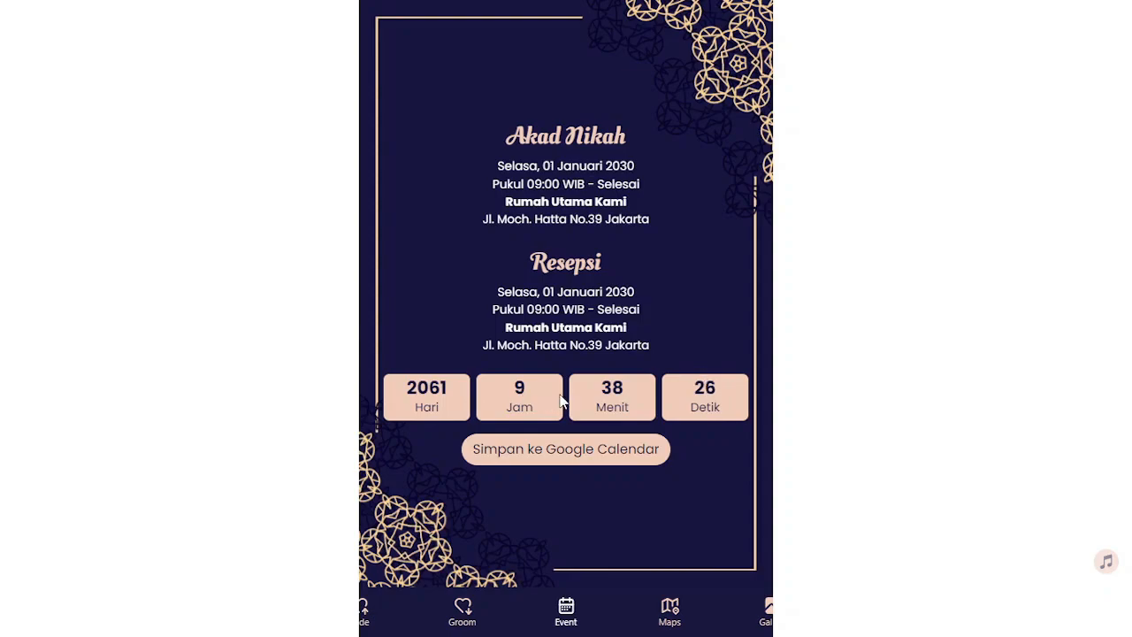
{"action": "left_click", "coordinate": [550, 458]}
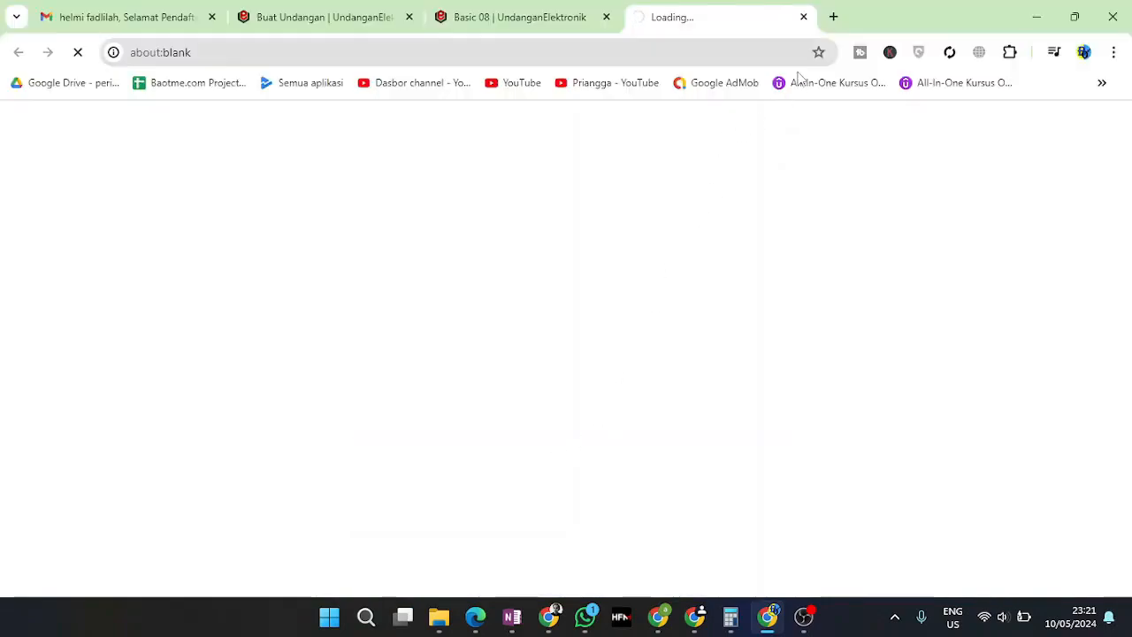
Cycle through the browser tabs back to the Basic 08 preview
{"action": "left_click", "coordinate": [152, 19]}
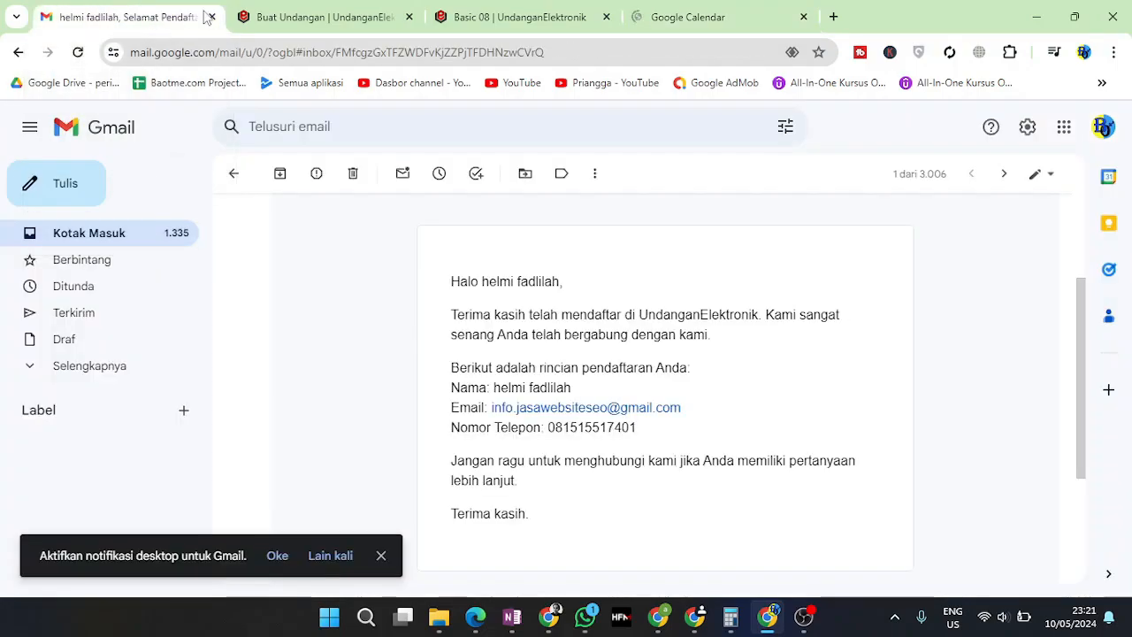
{"action": "left_click", "coordinate": [286, 17]}
{"action": "left_click", "coordinate": [531, 20]}
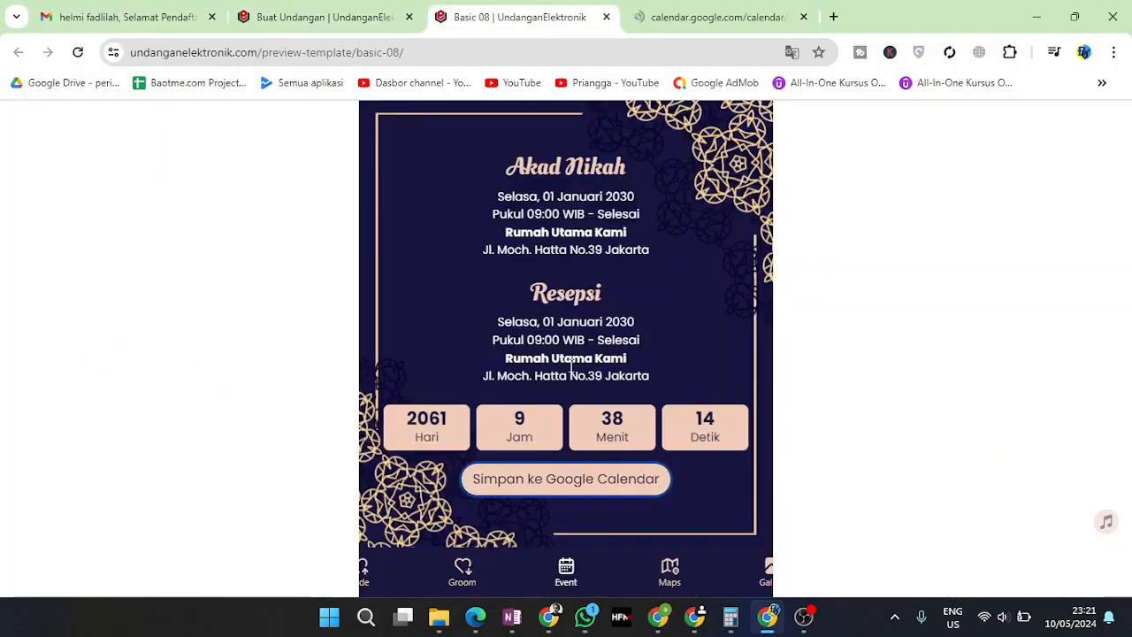
Open Petunjuk Ke Lokasi directions, close Google Maps, and continue to the Memori Kami gallery
{"action": "scroll", "coordinate": [648, 478], "scroll_direction": "down", "scroll_amount": 1}
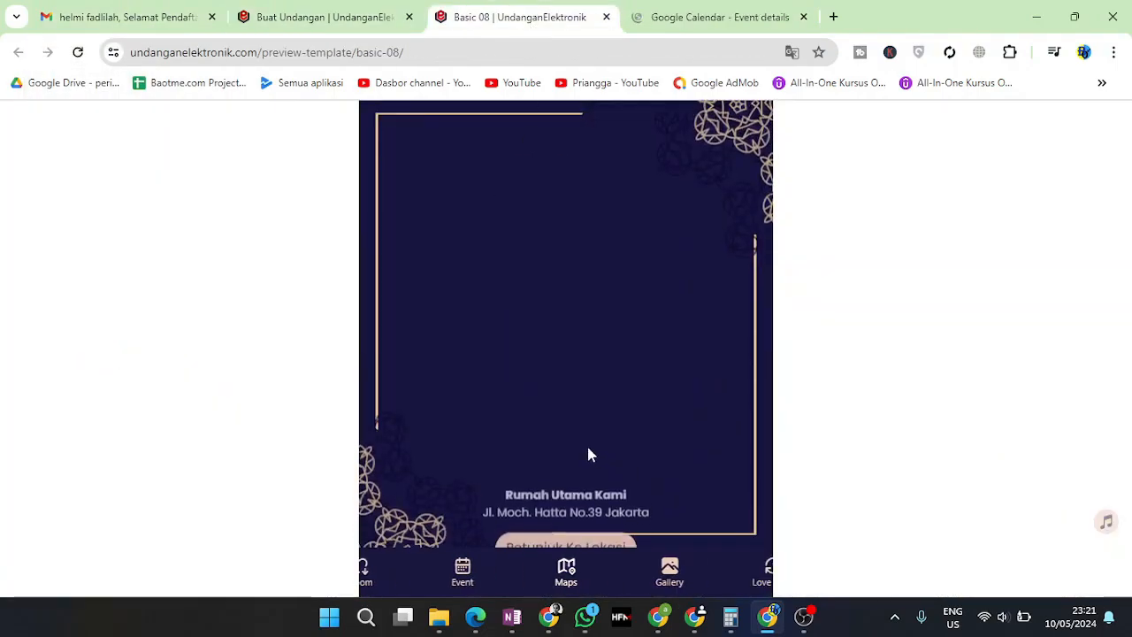
{"action": "scroll", "coordinate": [753, 484], "scroll_direction": "up", "scroll_amount": 1}
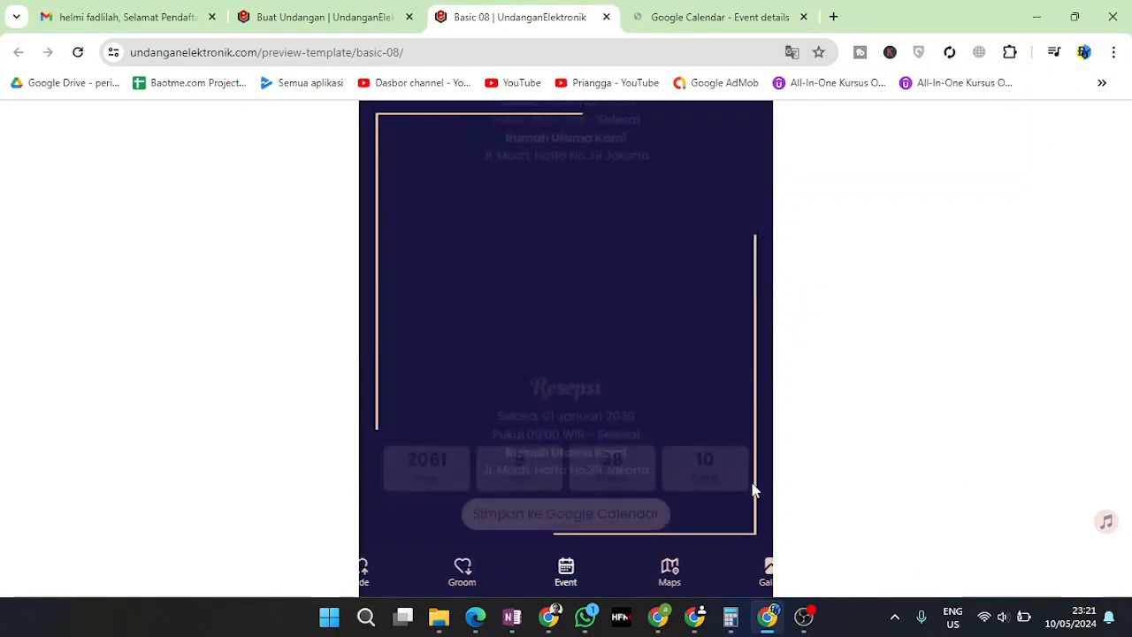
{"action": "scroll", "coordinate": [719, 473], "scroll_direction": "down", "scroll_amount": 2}
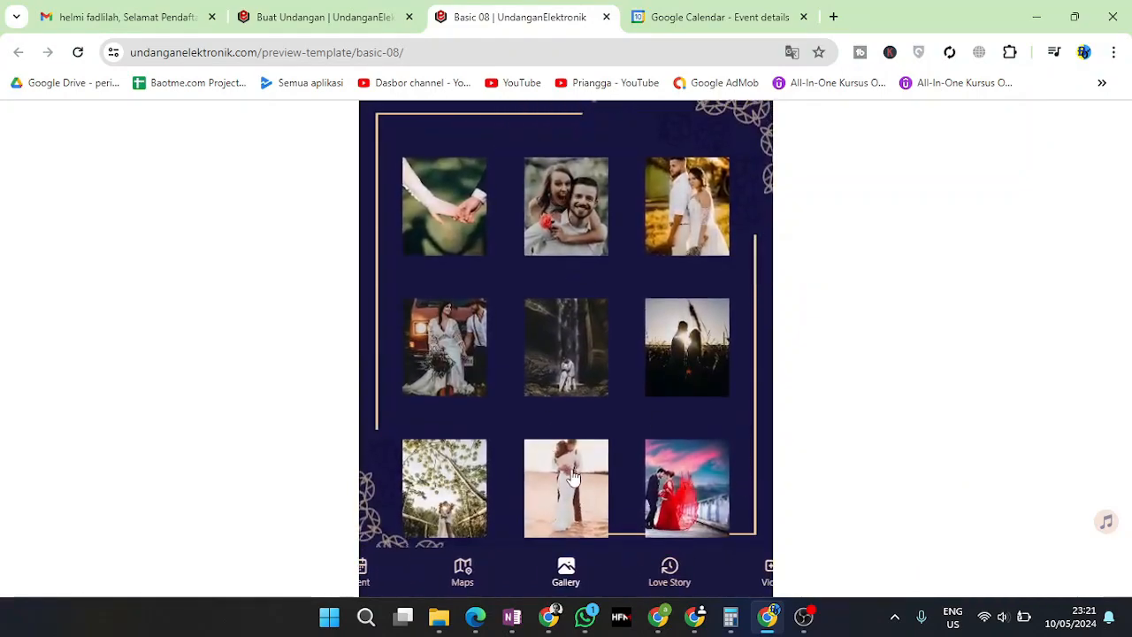
{"action": "scroll", "coordinate": [571, 475], "scroll_direction": "up", "scroll_amount": 1}
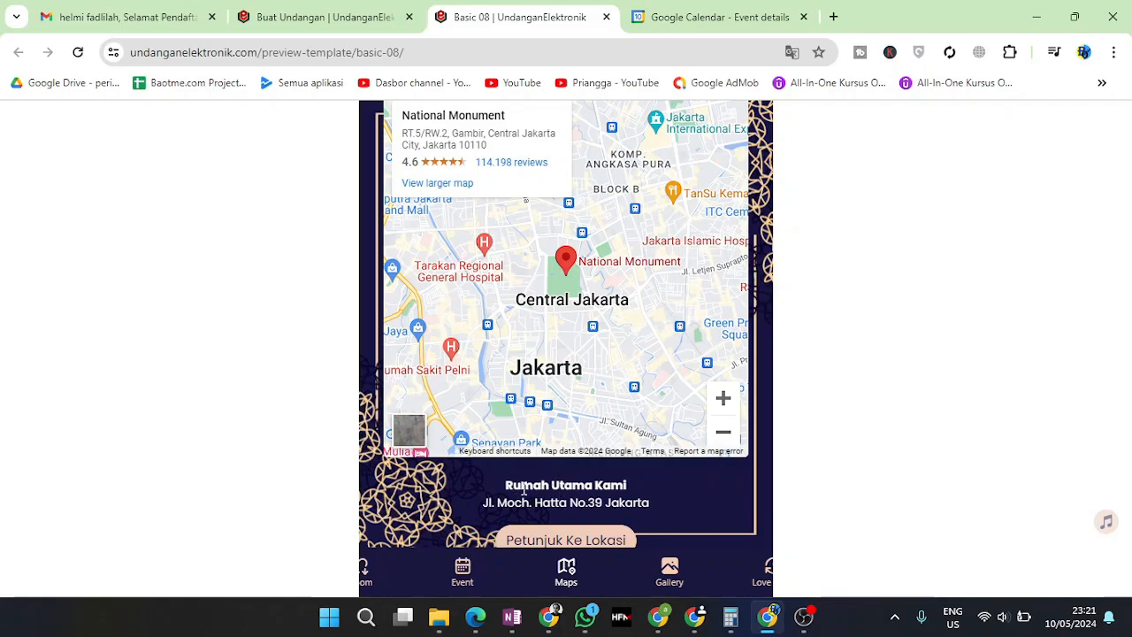
{"action": "left_click", "coordinate": [545, 542]}
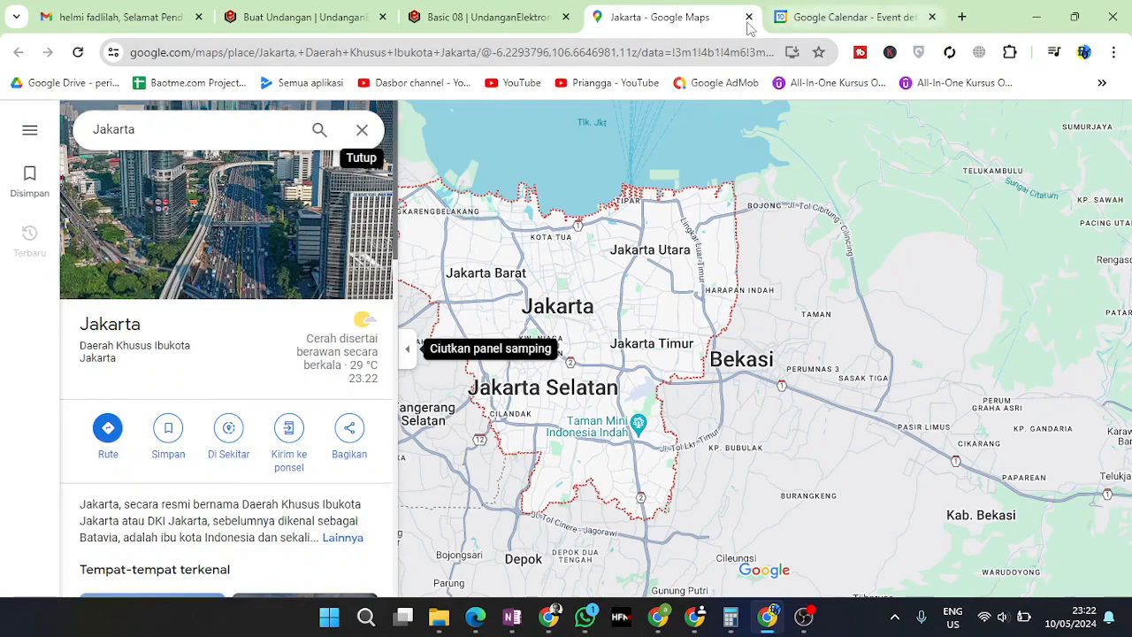
{"action": "left_click", "coordinate": [750, 17]}
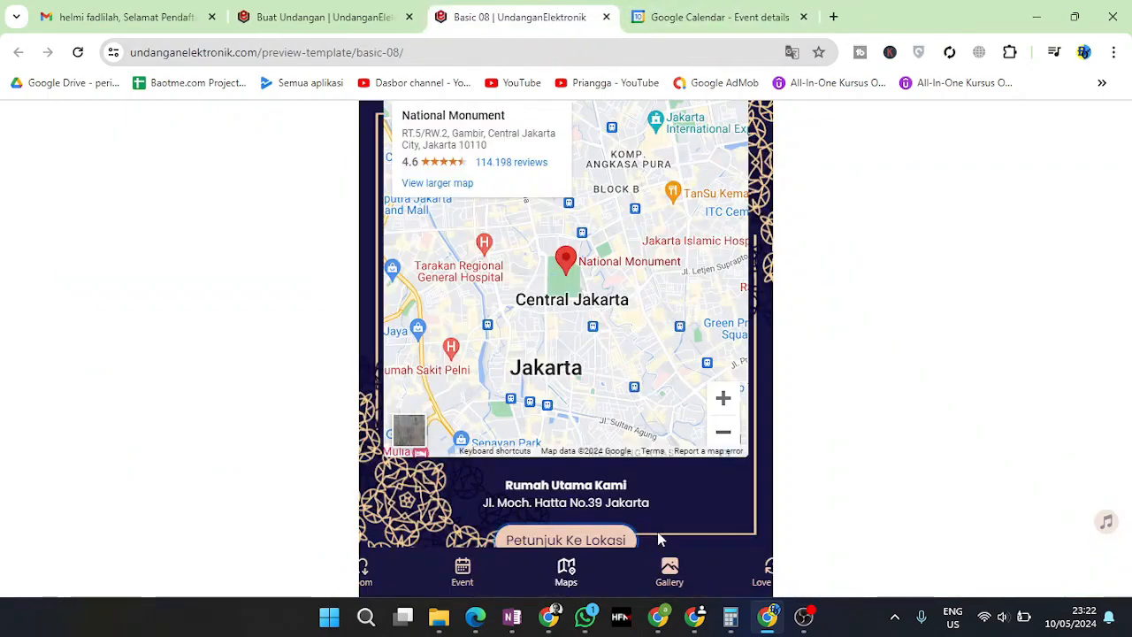
{"action": "scroll", "coordinate": [649, 500], "scroll_direction": "down", "scroll_amount": 2}
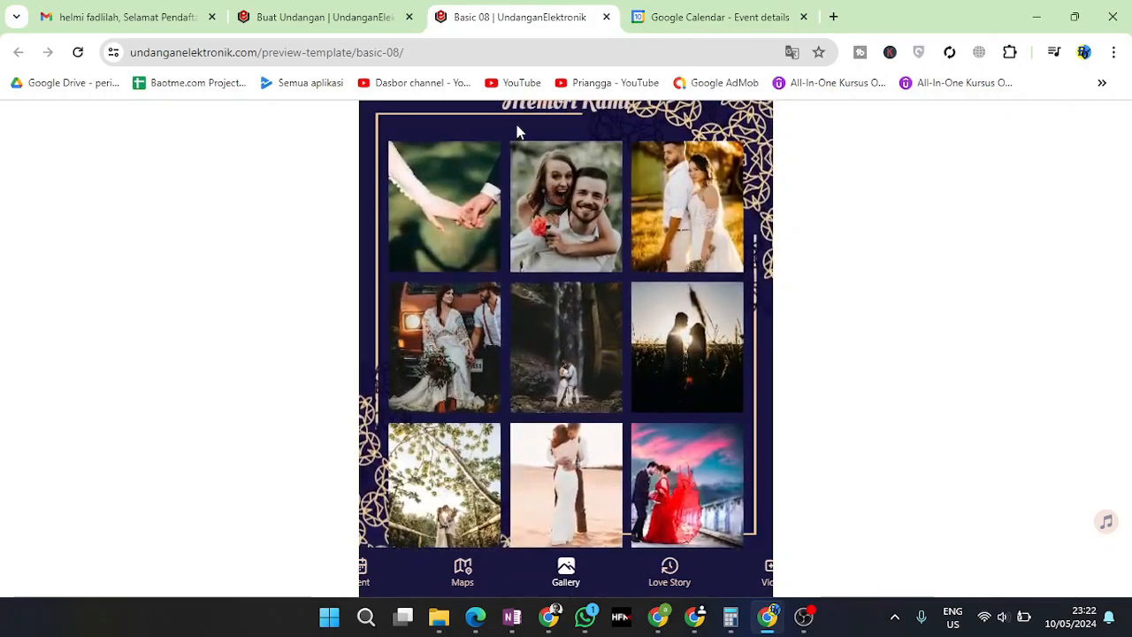
Move from the Memori Kami gallery to the love story timeline and read its First Meet, Relationship and Engagement entries
{"action": "left_click_drag", "start_coordinate": [500, 108], "coordinate": [637, 116]}
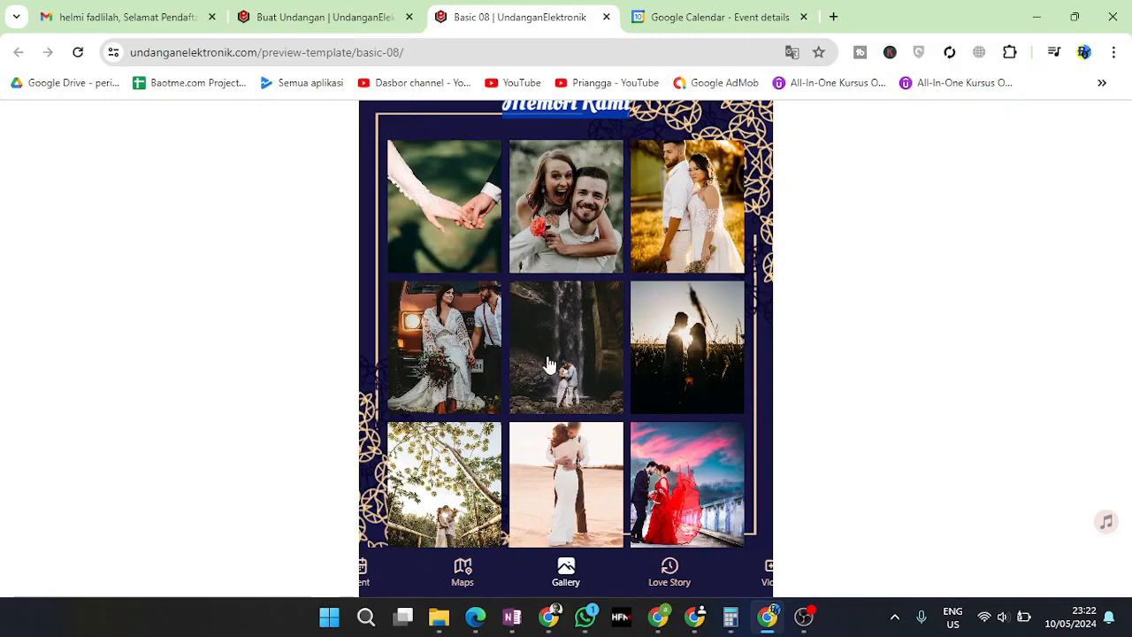
{"action": "left_click", "coordinate": [668, 575]}
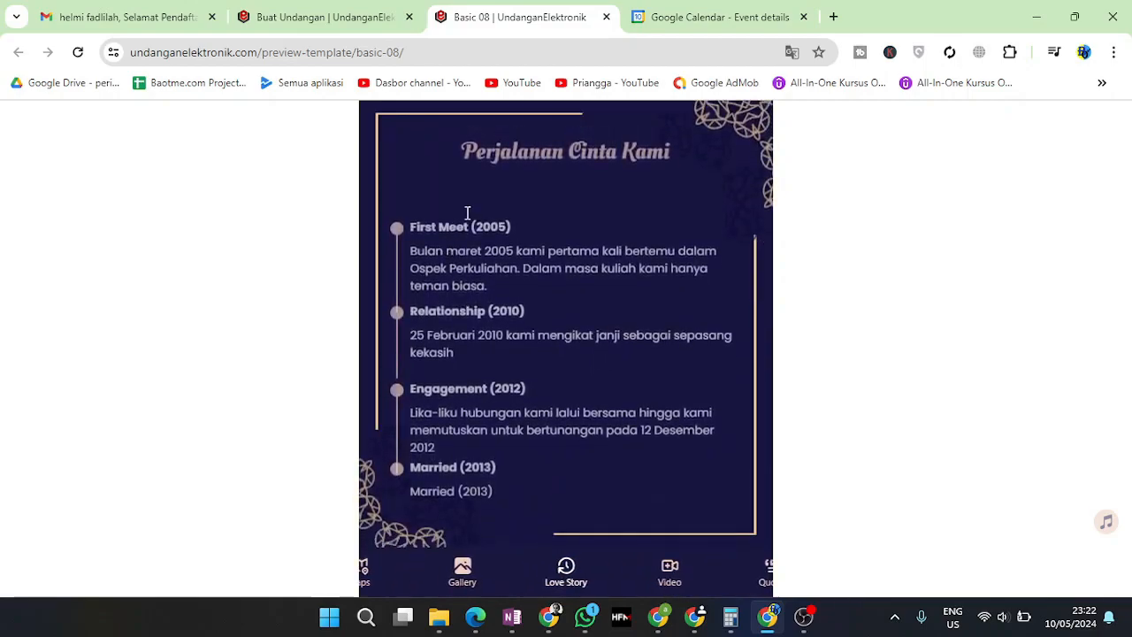
{"action": "left_click_drag", "start_coordinate": [493, 162], "coordinate": [646, 170]}
{"action": "left_click_drag", "start_coordinate": [435, 227], "coordinate": [501, 228]}
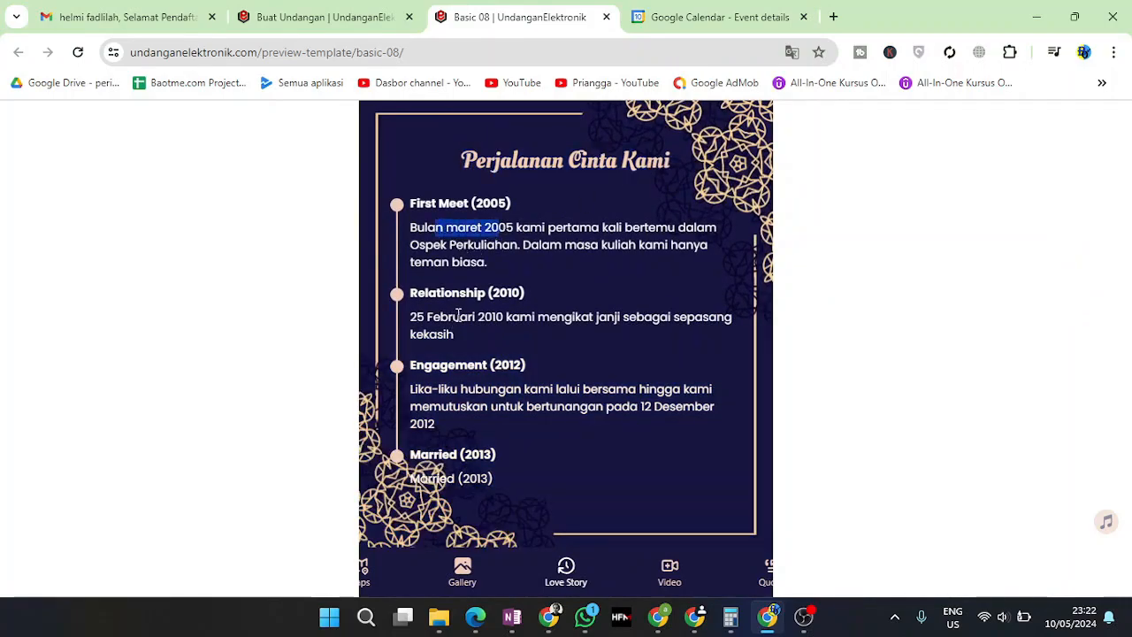
{"action": "left_click_drag", "start_coordinate": [454, 316], "coordinate": [526, 321]}
{"action": "left_click_drag", "start_coordinate": [455, 386], "coordinate": [497, 389]}
{"action": "scroll", "coordinate": [483, 395], "scroll_direction": "down", "scroll_amount": 2}
{"action": "scroll", "coordinate": [483, 395], "scroll_direction": "up", "scroll_amount": 2}
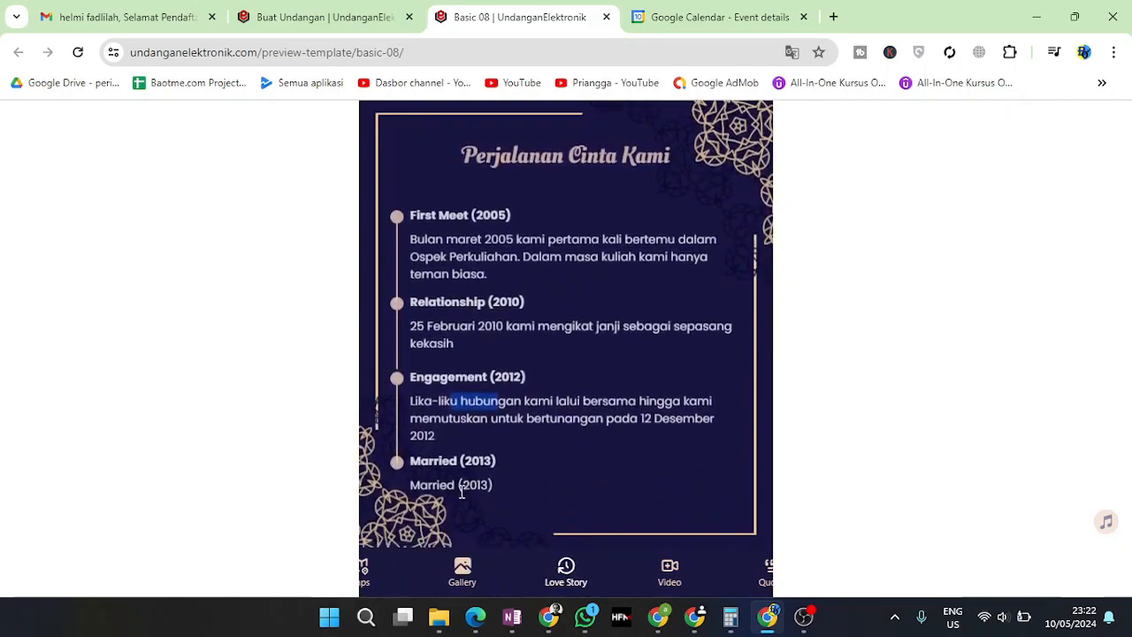
Recheck the Engagement entry, then move on to the preview's Video section
{"action": "left_click", "coordinate": [605, 524]}
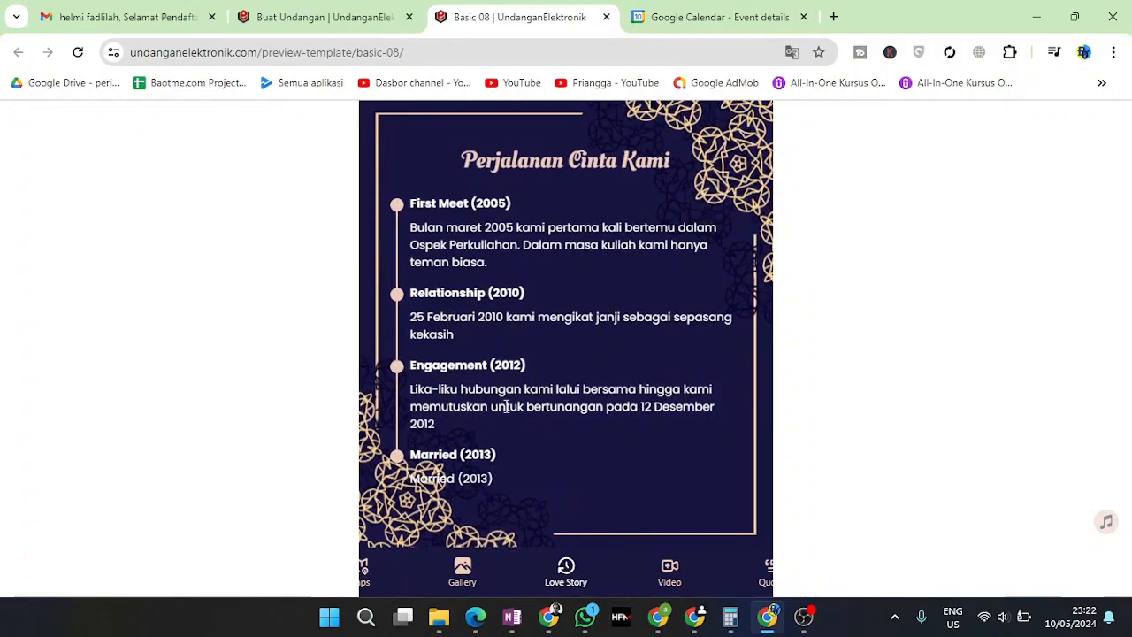
{"action": "left_click_drag", "start_coordinate": [456, 400], "coordinate": [557, 404]}
{"action": "left_click", "coordinate": [614, 392]}
{"action": "left_click", "coordinate": [669, 569]}
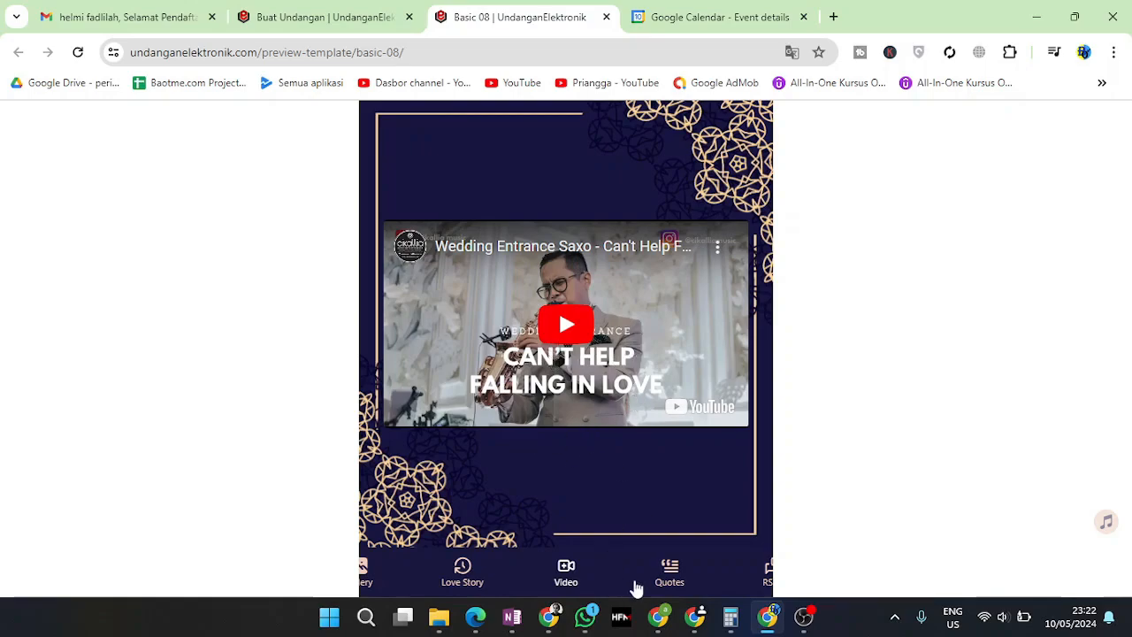
Switch the preview to the Quotes section and highlight parts of its verse and quote
{"action": "left_click", "coordinate": [681, 580]}
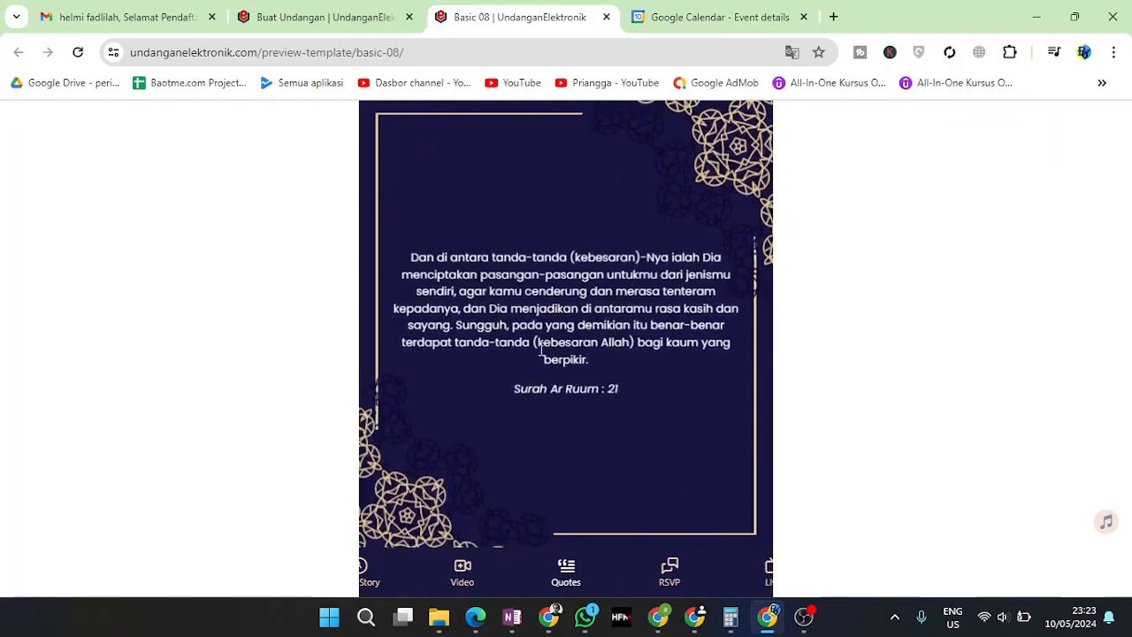
{"action": "left_click_drag", "start_coordinate": [432, 254], "coordinate": [452, 273]}
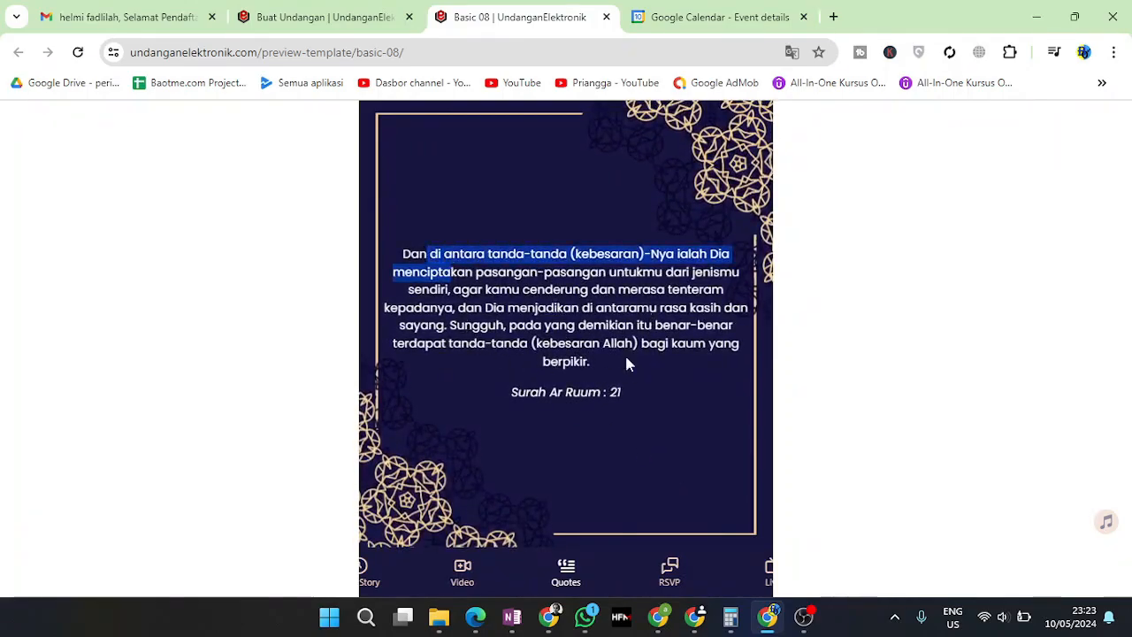
{"action": "left_click_drag", "start_coordinate": [631, 351], "coordinate": [554, 389]}
{"action": "left_click", "coordinate": [484, 584]}
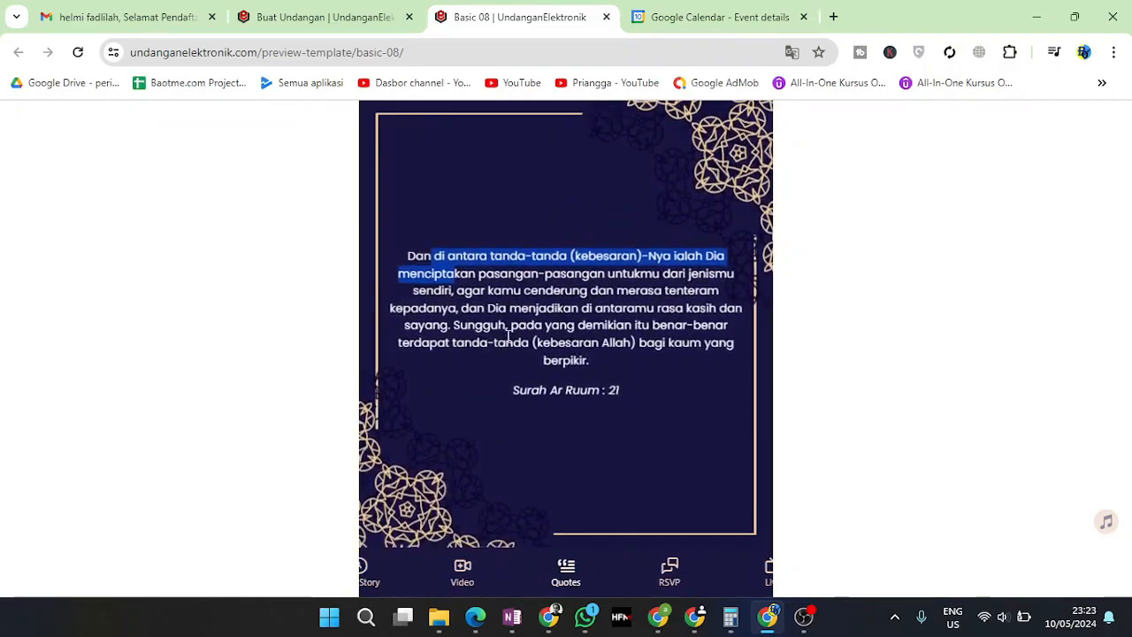
In RSVP, open the Konfirmasi & Kirim Ucapan form and try its name, attendance and comment fields
{"action": "left_click", "coordinate": [671, 573]}
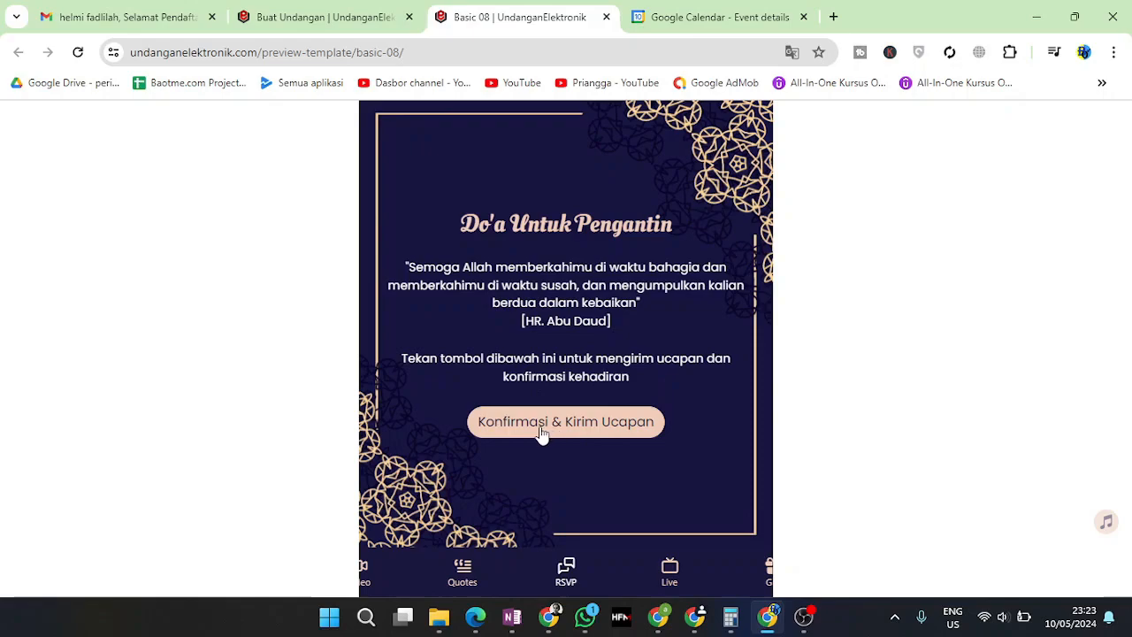
{"action": "left_click", "coordinate": [585, 429]}
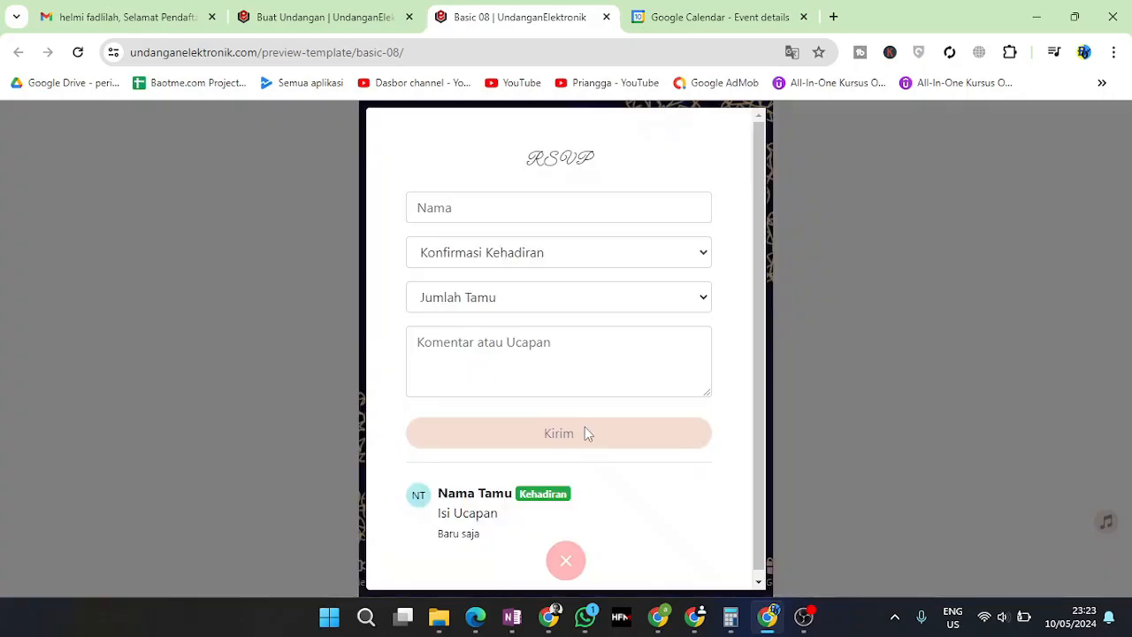
{"action": "left_click", "coordinate": [481, 211]}
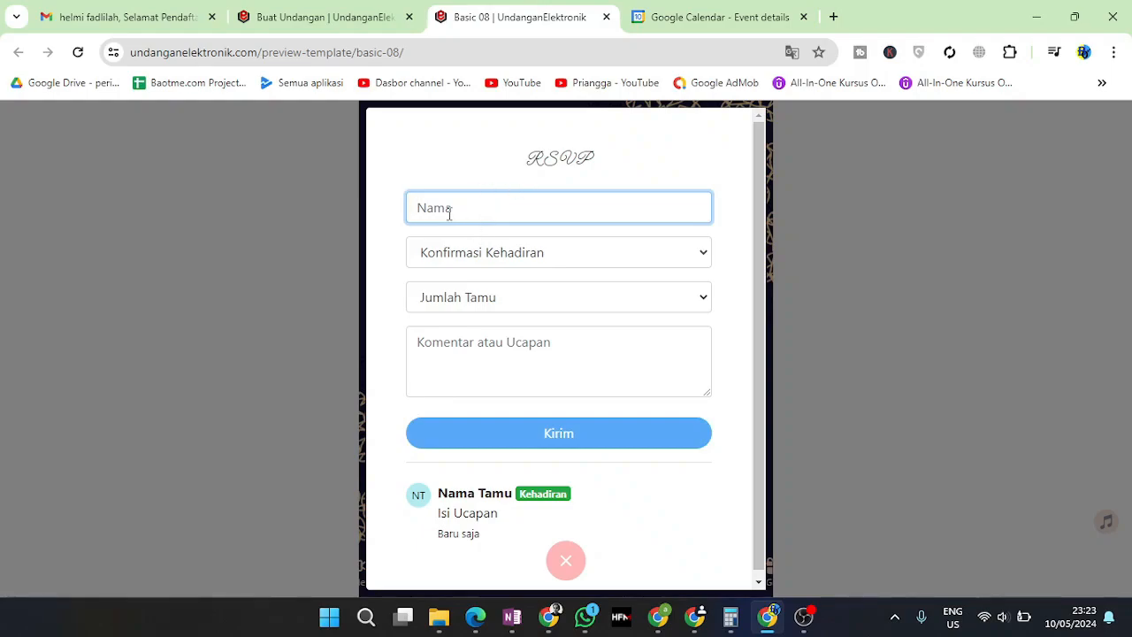
{"action": "left_click", "coordinate": [485, 257]}
{"action": "left_click", "coordinate": [476, 265]}
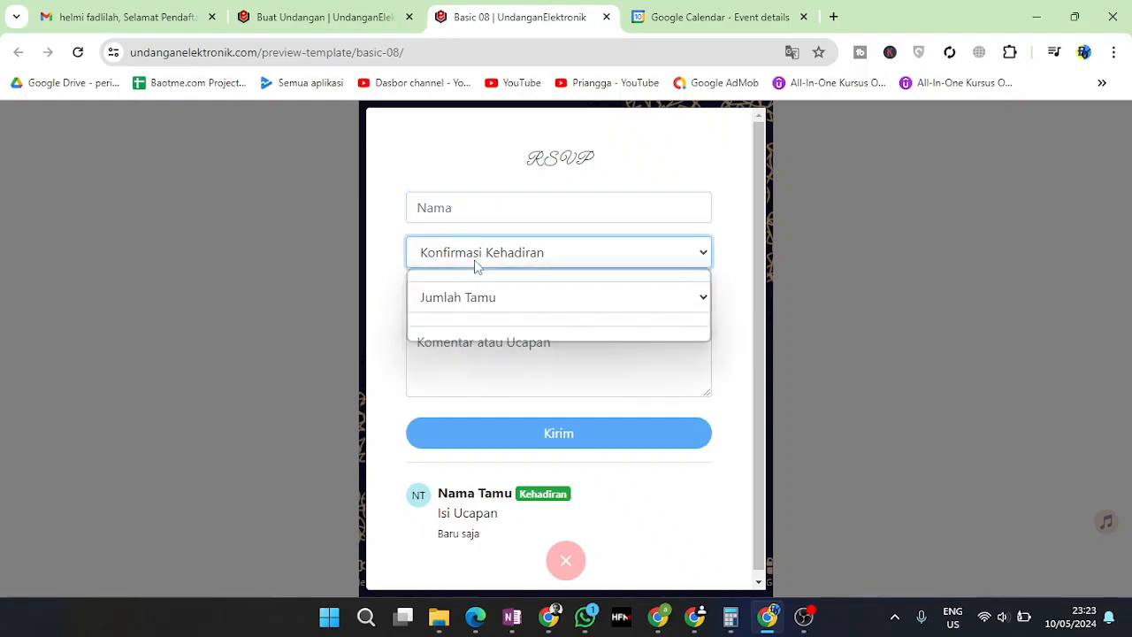
{"action": "left_click", "coordinate": [486, 369]}
{"action": "left_click", "coordinate": [486, 369]}
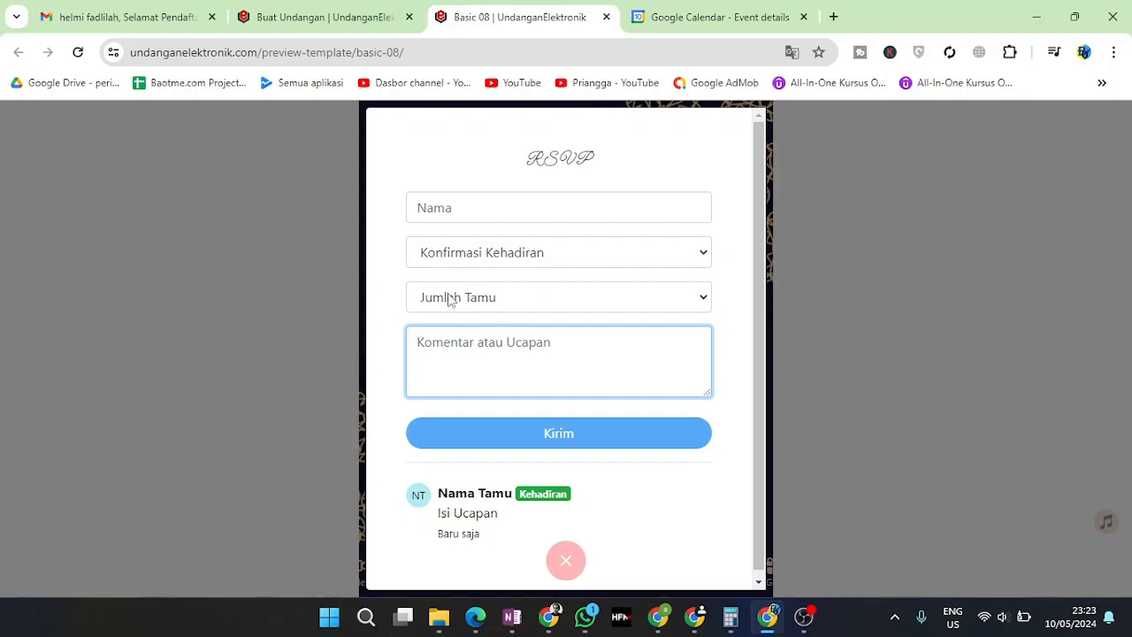
Set Jumlah Tamu to 2 Orang, try submitting, close the form and go to Live Streaming
{"action": "left_click", "coordinate": [457, 309]}
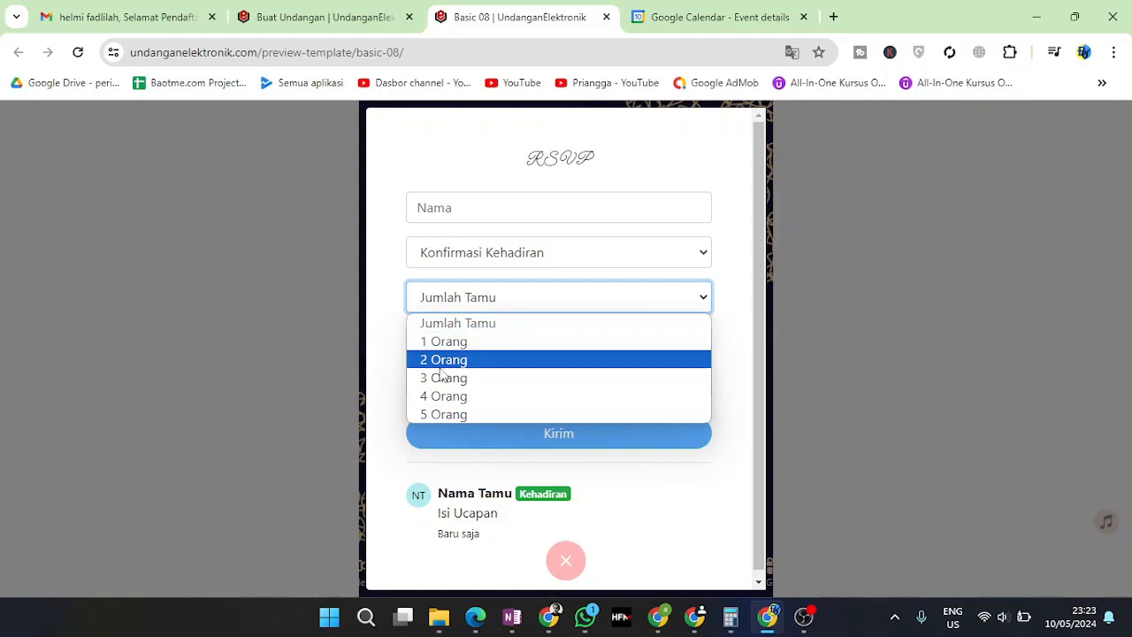
{"action": "left_click", "coordinate": [472, 302]}
{"action": "left_click", "coordinate": [482, 370]}
{"action": "left_click", "coordinate": [500, 307]}
{"action": "left_click", "coordinate": [487, 360]}
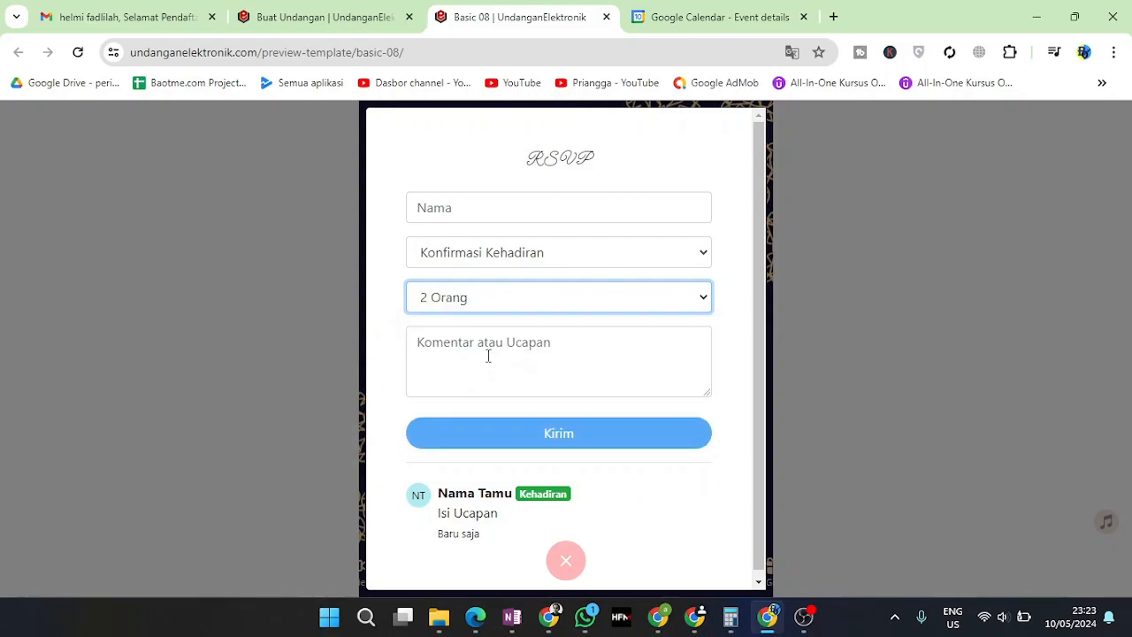
{"action": "left_click", "coordinate": [489, 347]}
{"action": "left_click", "coordinate": [589, 435]}
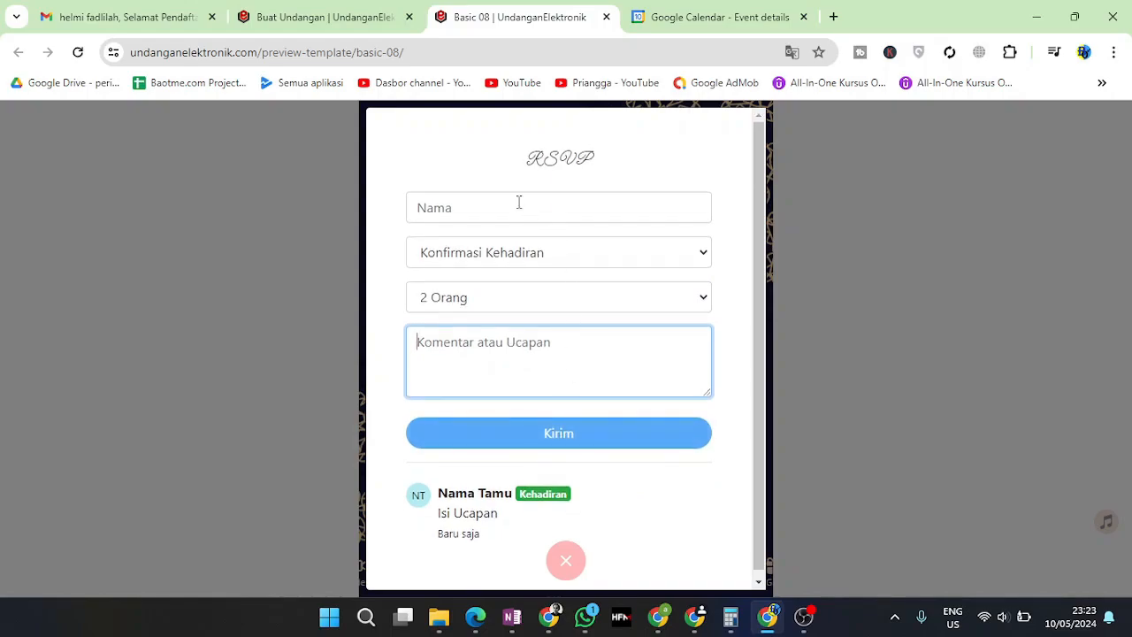
{"action": "left_click", "coordinate": [567, 563]}
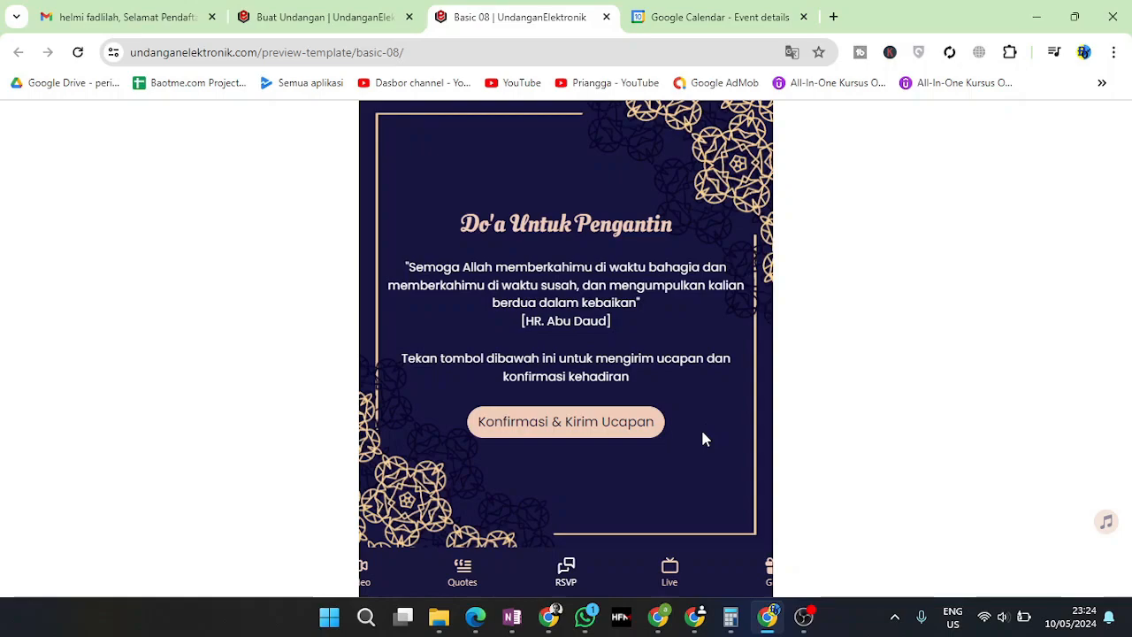
{"action": "left_click", "coordinate": [669, 575]}
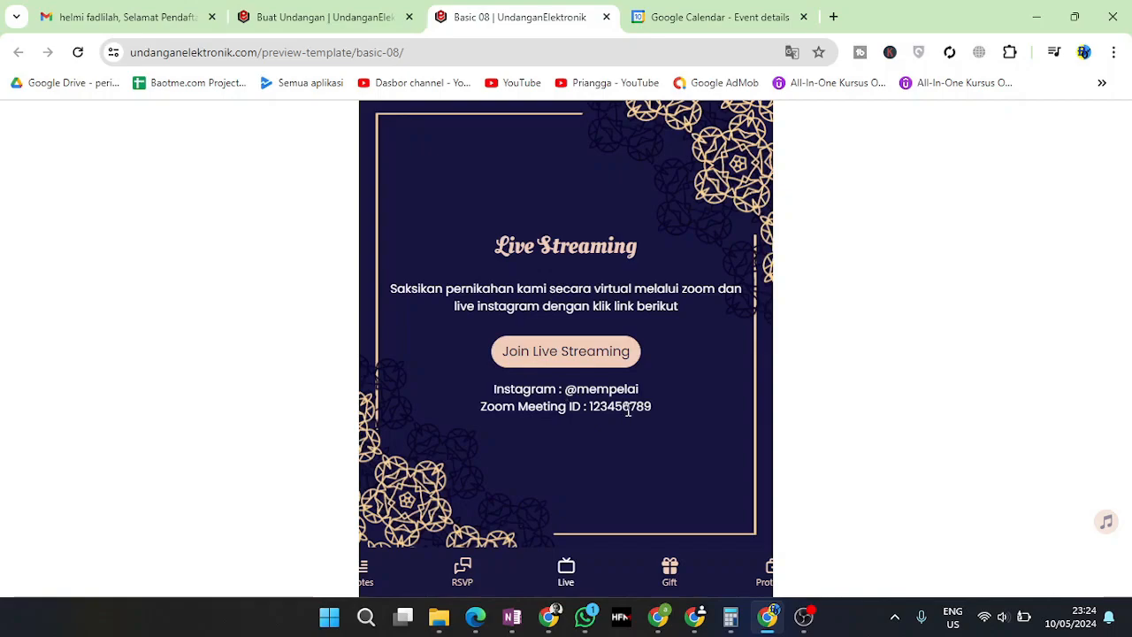
Highlight the Zoom meeting ID and the live streaming paragraph in the Live section
{"action": "left_click_drag", "start_coordinate": [658, 407], "coordinate": [543, 412]}
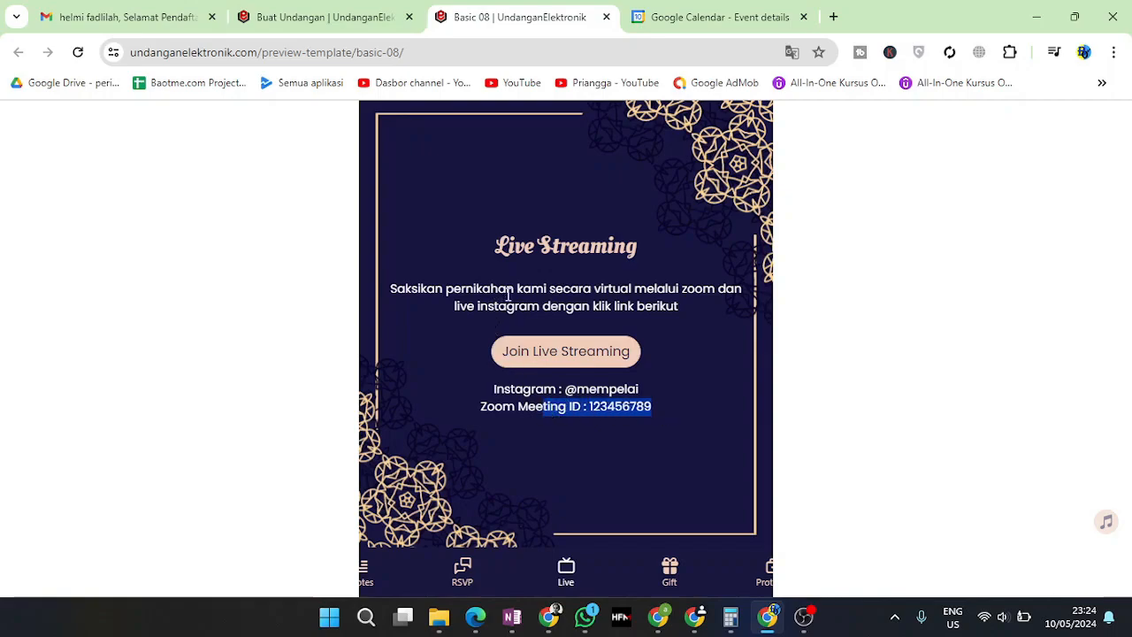
{"action": "left_click_drag", "start_coordinate": [509, 296], "coordinate": [630, 303]}
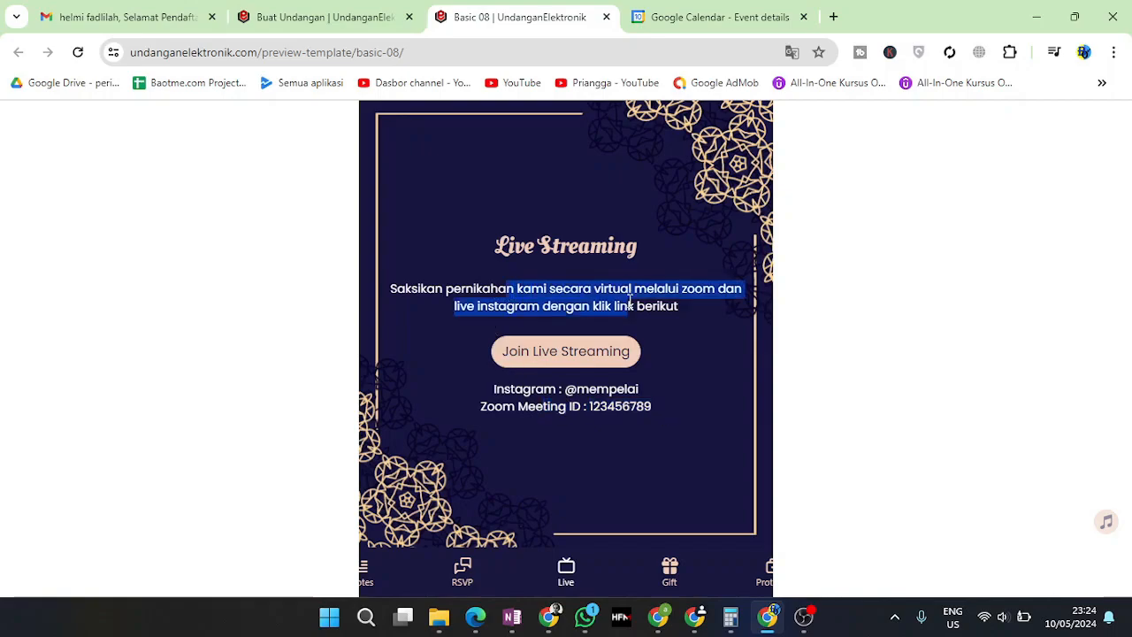
{"action": "left_click", "coordinate": [627, 378]}
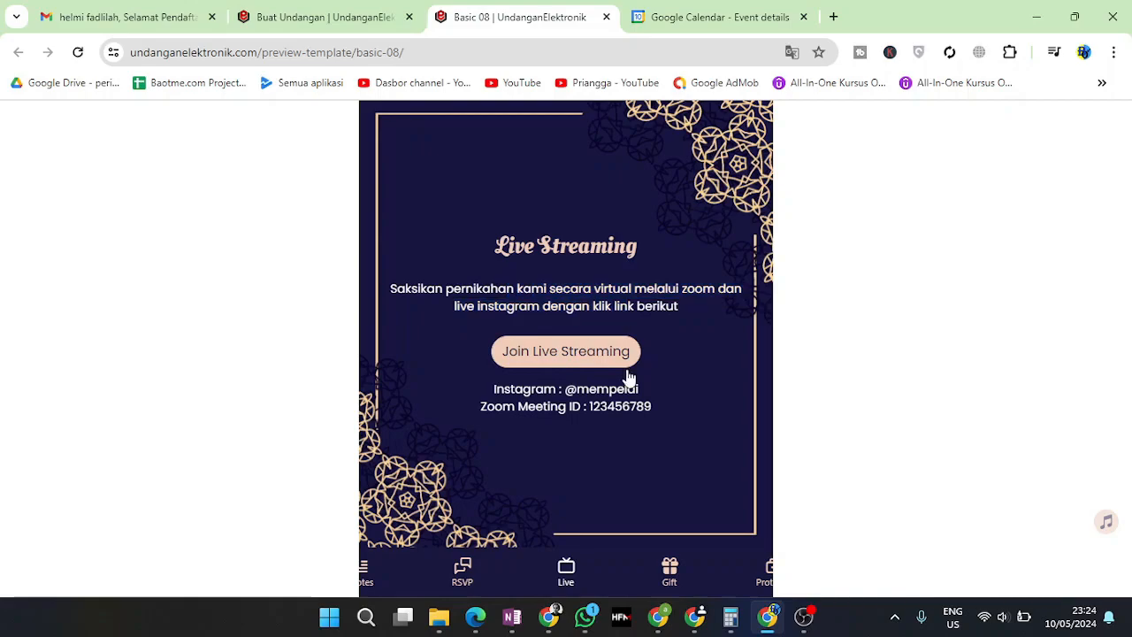
Go to the Tanda Kasih gift section and show the Cashless transfer account details
{"action": "left_click", "coordinate": [677, 570]}
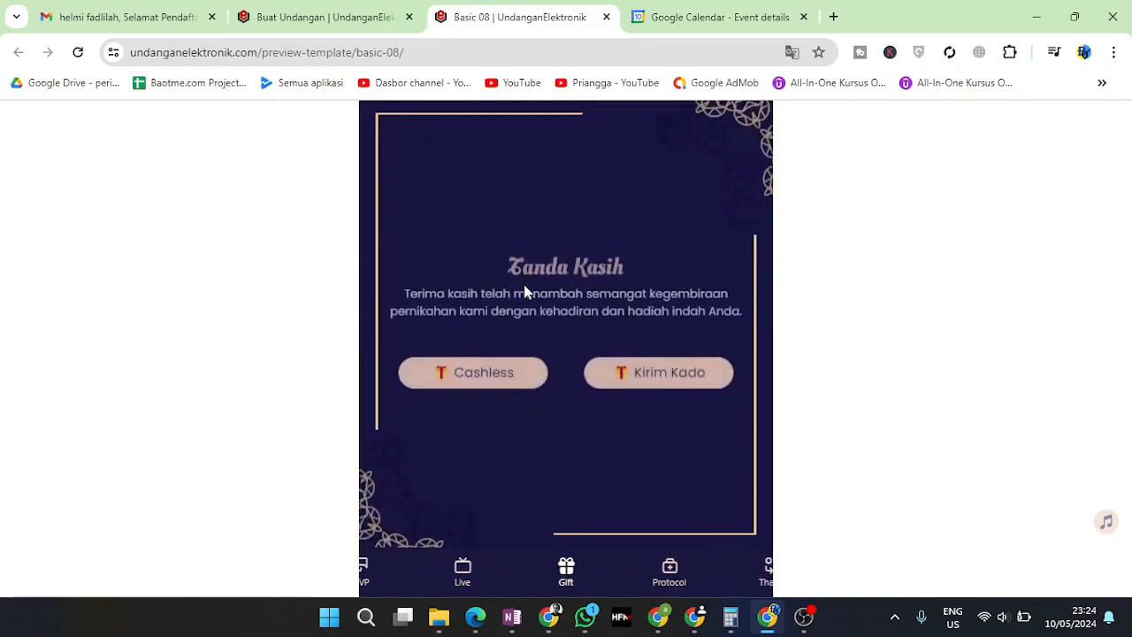
{"action": "left_click_drag", "start_coordinate": [500, 272], "coordinate": [726, 304]}
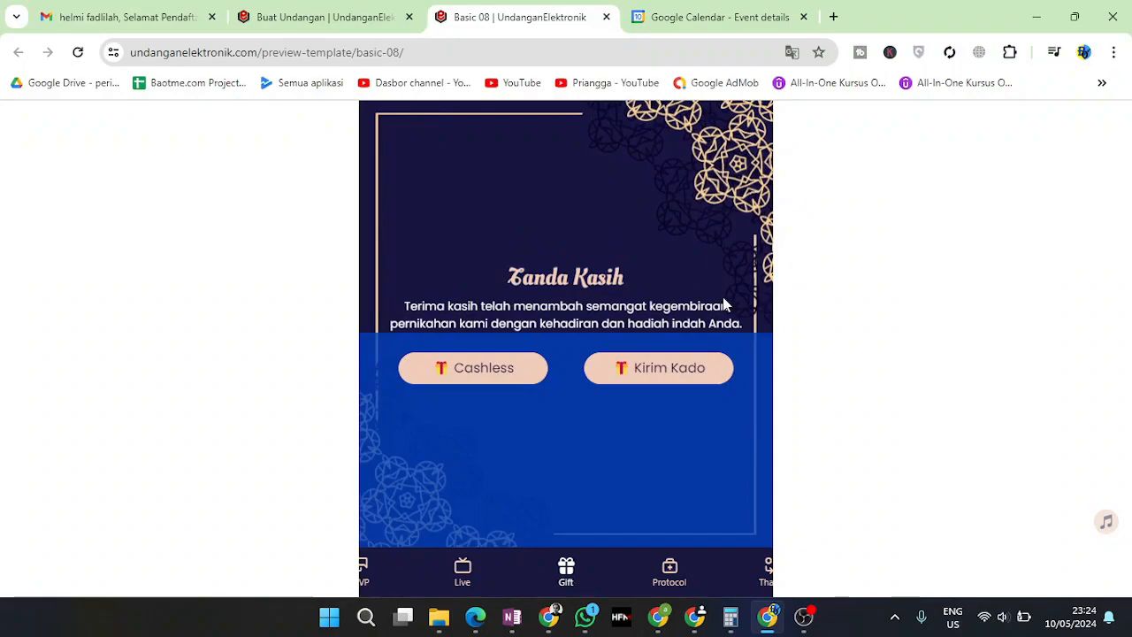
{"action": "left_click", "coordinate": [495, 304]}
{"action": "left_click_drag", "start_coordinate": [461, 306], "coordinate": [690, 306]}
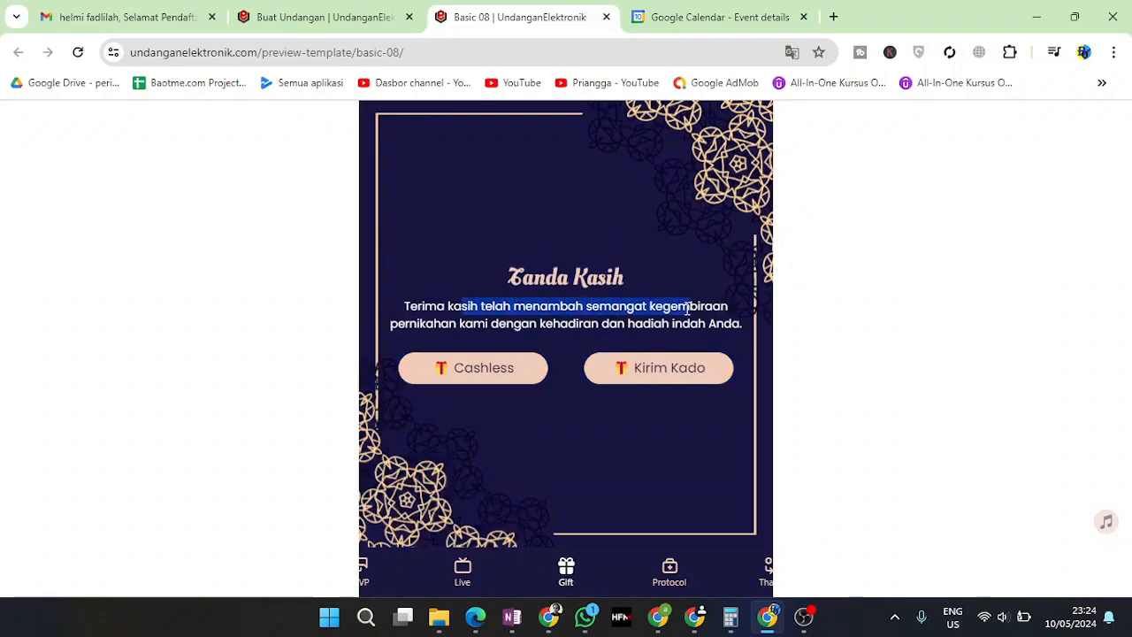
{"action": "left_click", "coordinate": [485, 379]}
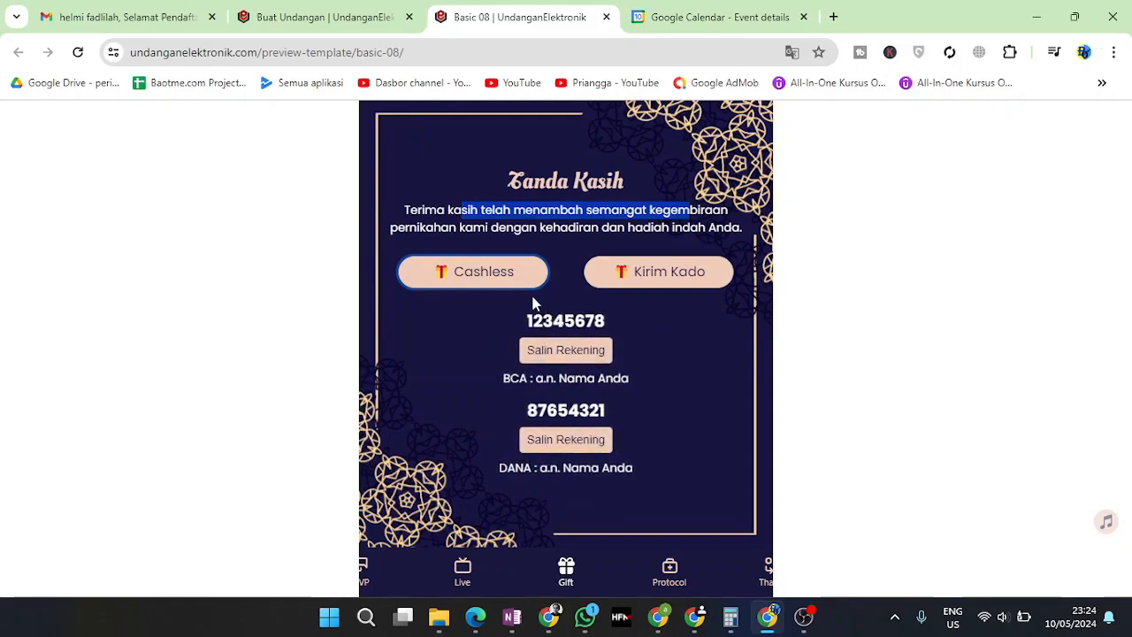
{"action": "left_click", "coordinate": [529, 227]}
{"action": "left_click_drag", "start_coordinate": [543, 322], "coordinate": [603, 323]}
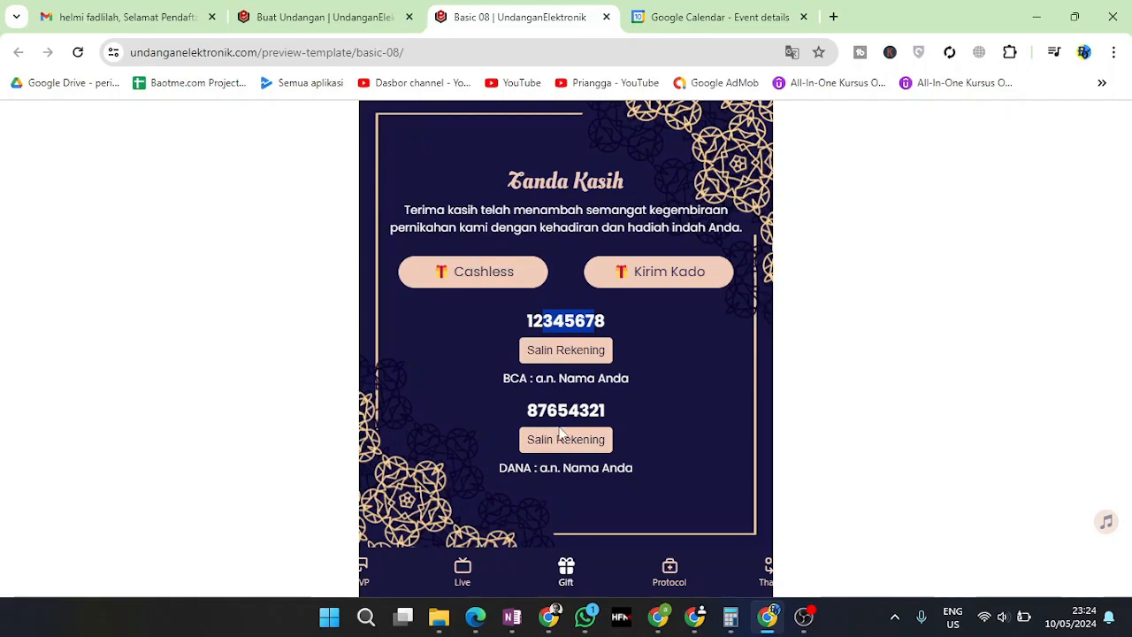
View the Kirim Kado delivery address, try the WhatsApp confirmation, then return to the Cashless accounts
{"action": "left_click", "coordinate": [659, 281]}
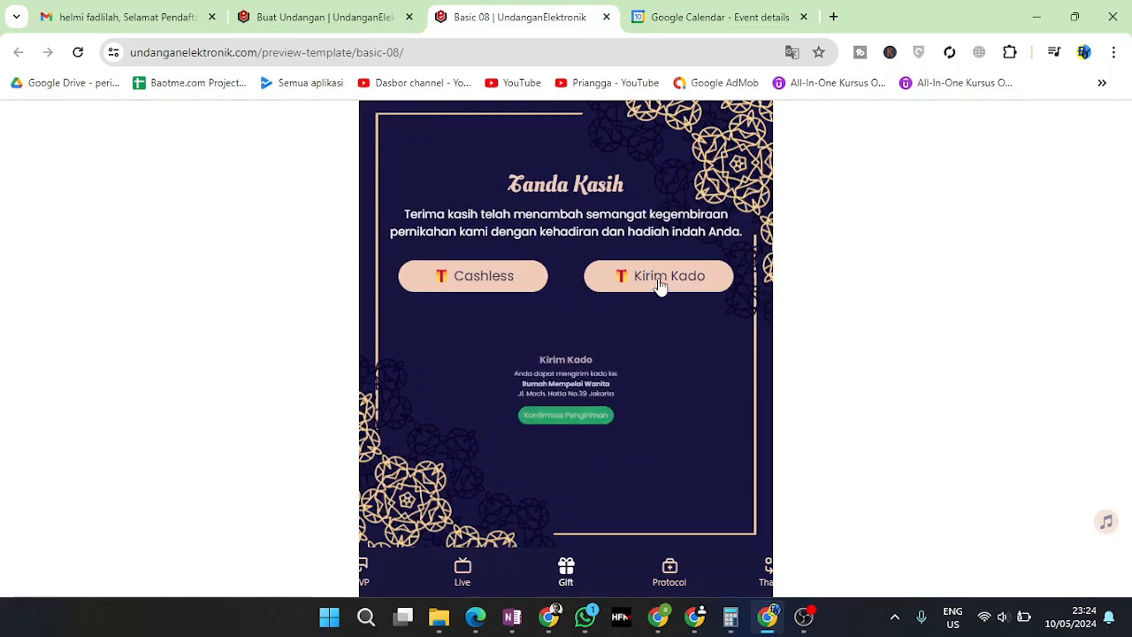
{"action": "left_click_drag", "start_coordinate": [570, 330], "coordinate": [692, 407]}
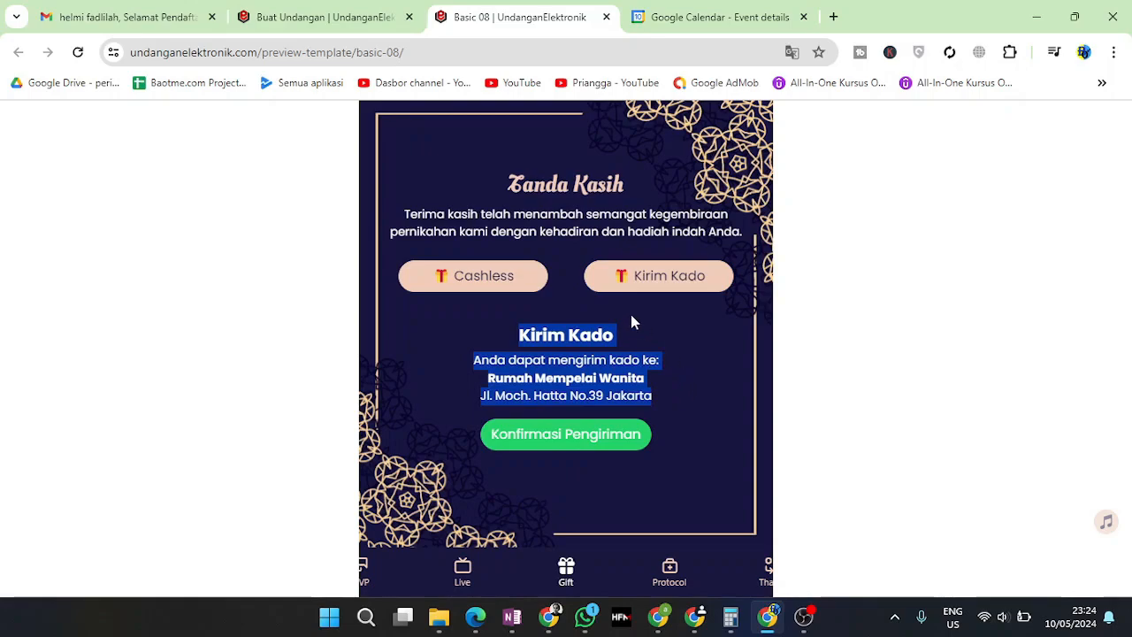
{"action": "left_click", "coordinate": [476, 362]}
{"action": "left_click_drag", "start_coordinate": [499, 360], "coordinate": [658, 435]}
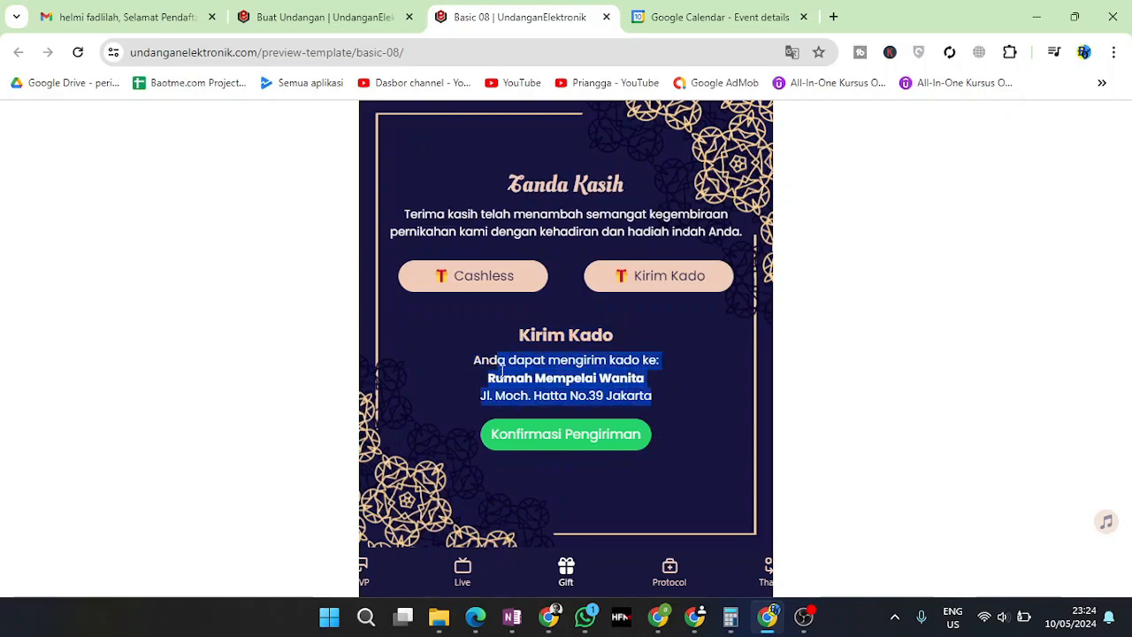
{"action": "left_click", "coordinate": [566, 434]}
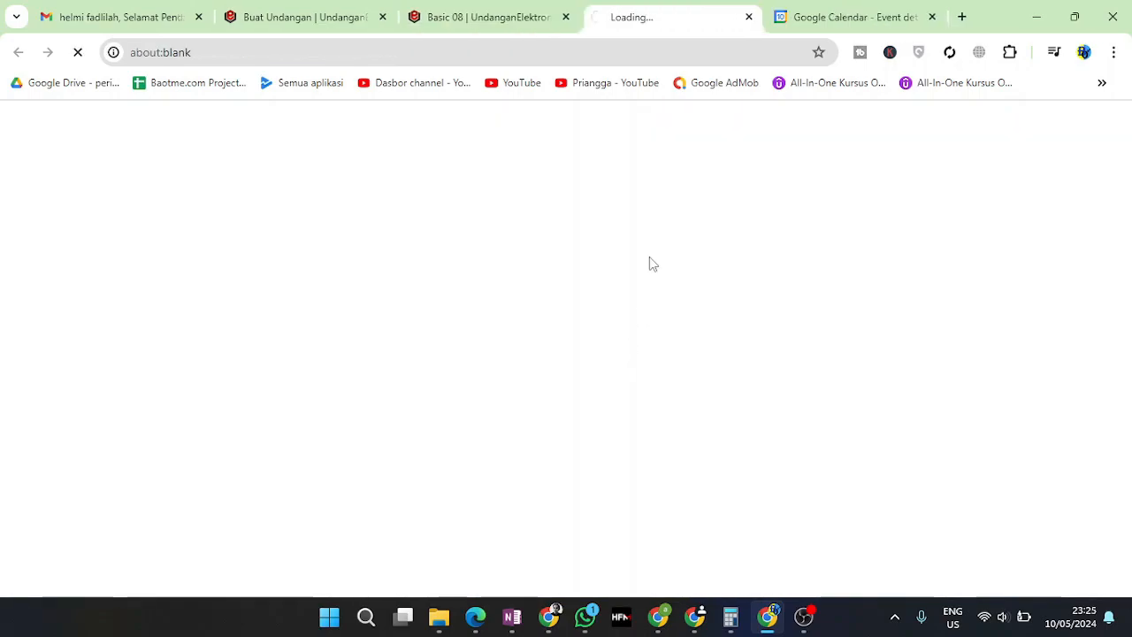
{"action": "left_click", "coordinate": [749, 16]}
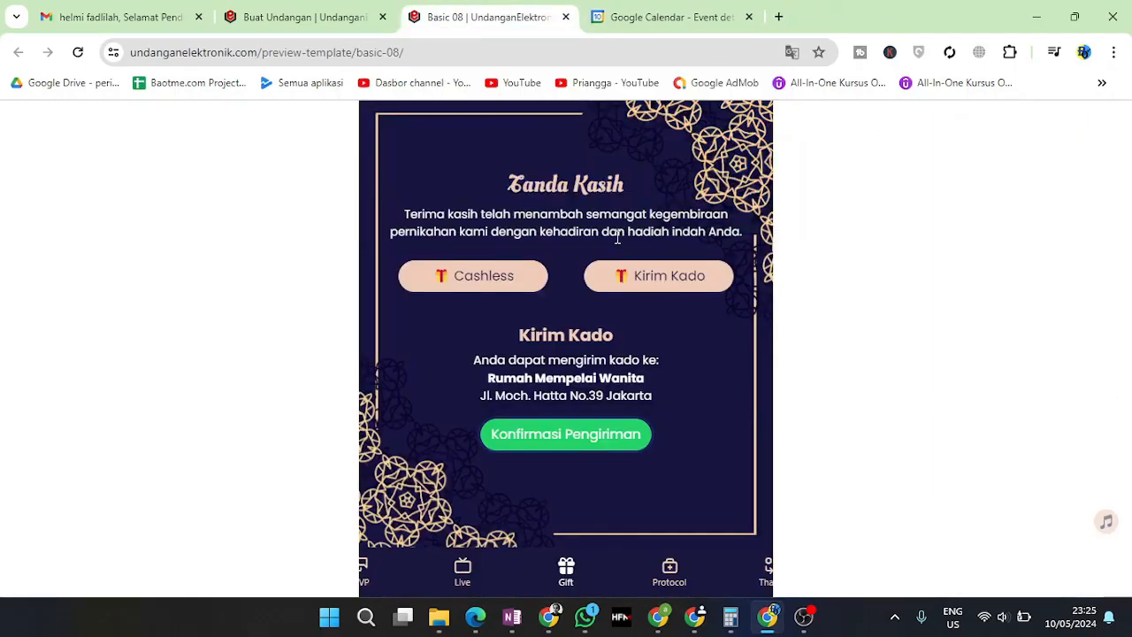
{"action": "left_click", "coordinate": [480, 275]}
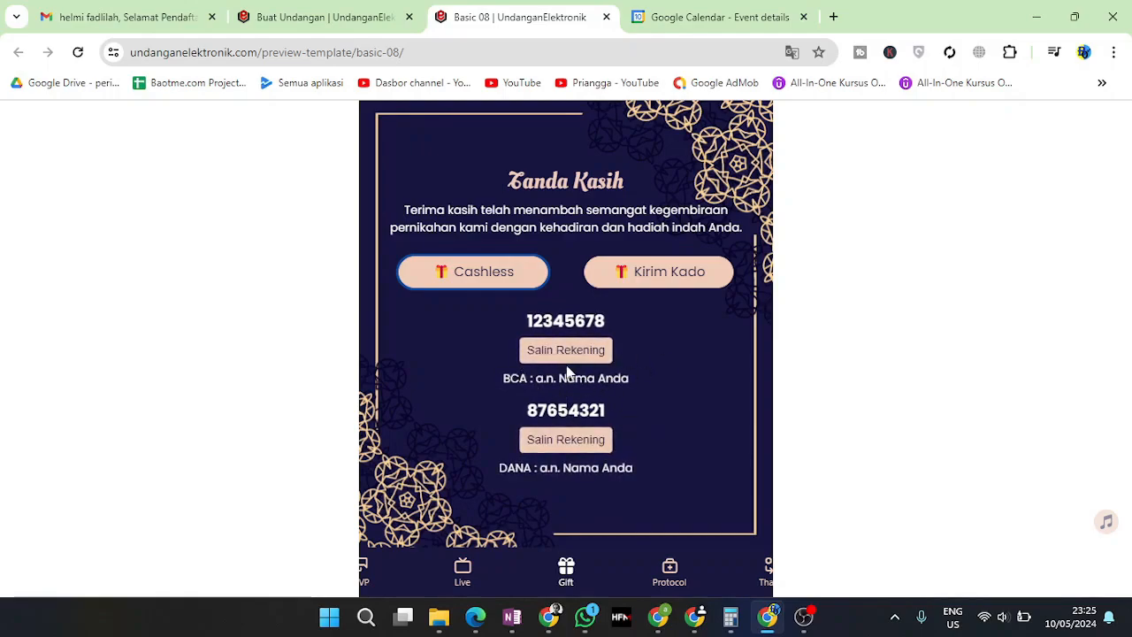
Browse the health protocol section and the closing Thanks greeting in the preview
{"action": "left_click", "coordinate": [677, 576]}
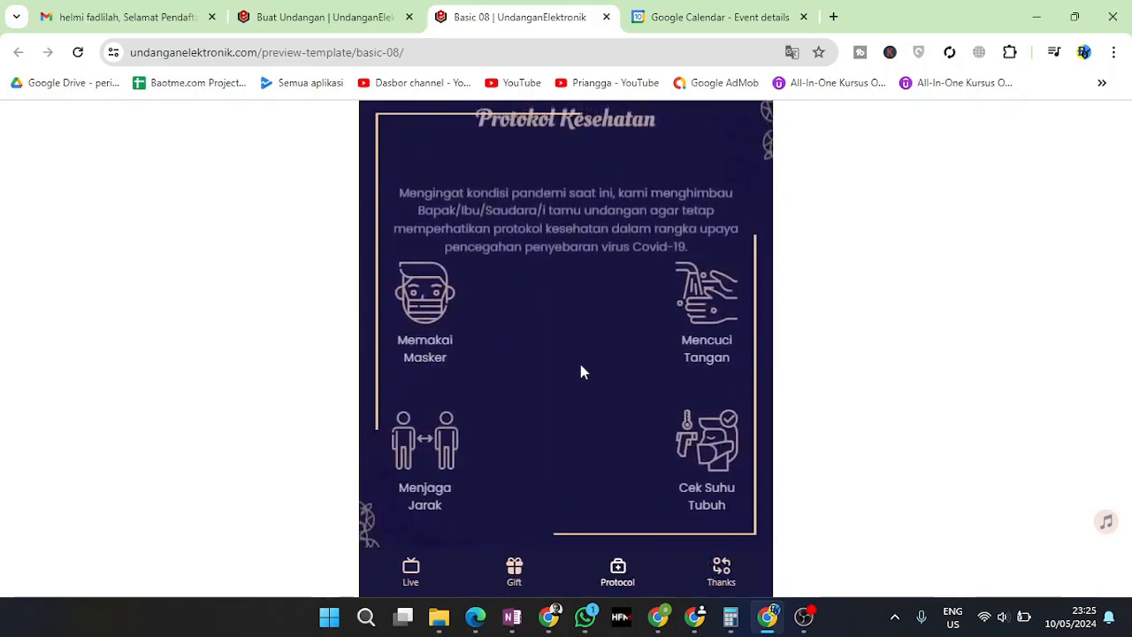
{"action": "left_click_drag", "start_coordinate": [467, 158], "coordinate": [646, 345]}
{"action": "scroll", "coordinate": [647, 345], "scroll_direction": "down", "scroll_amount": 3}
{"action": "left_click", "coordinate": [624, 573]}
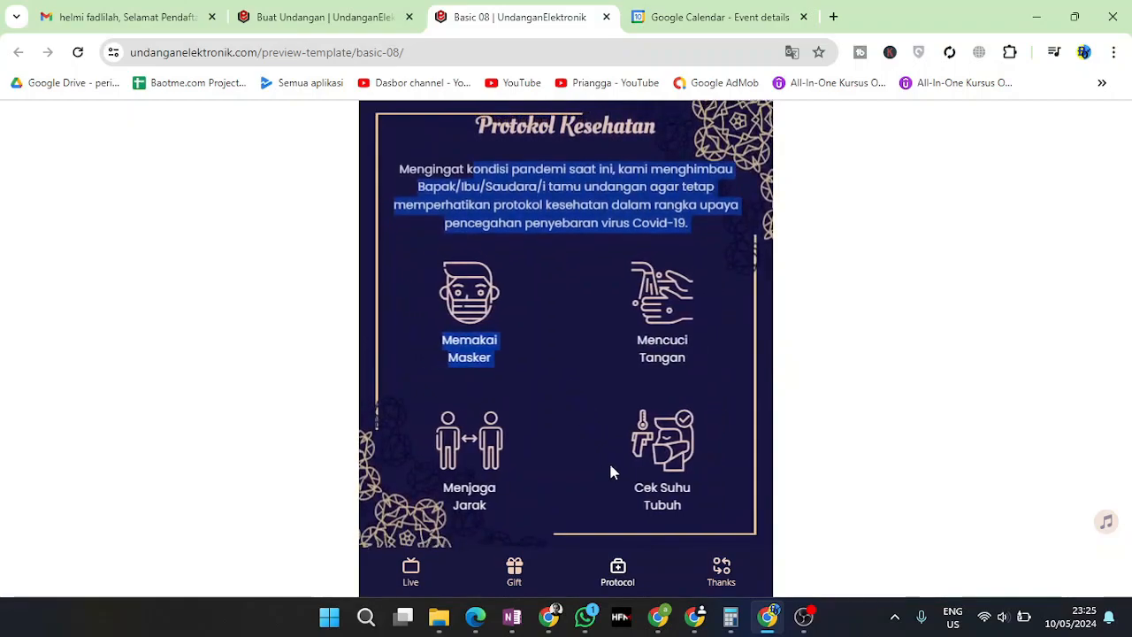
{"action": "left_click", "coordinate": [720, 571]}
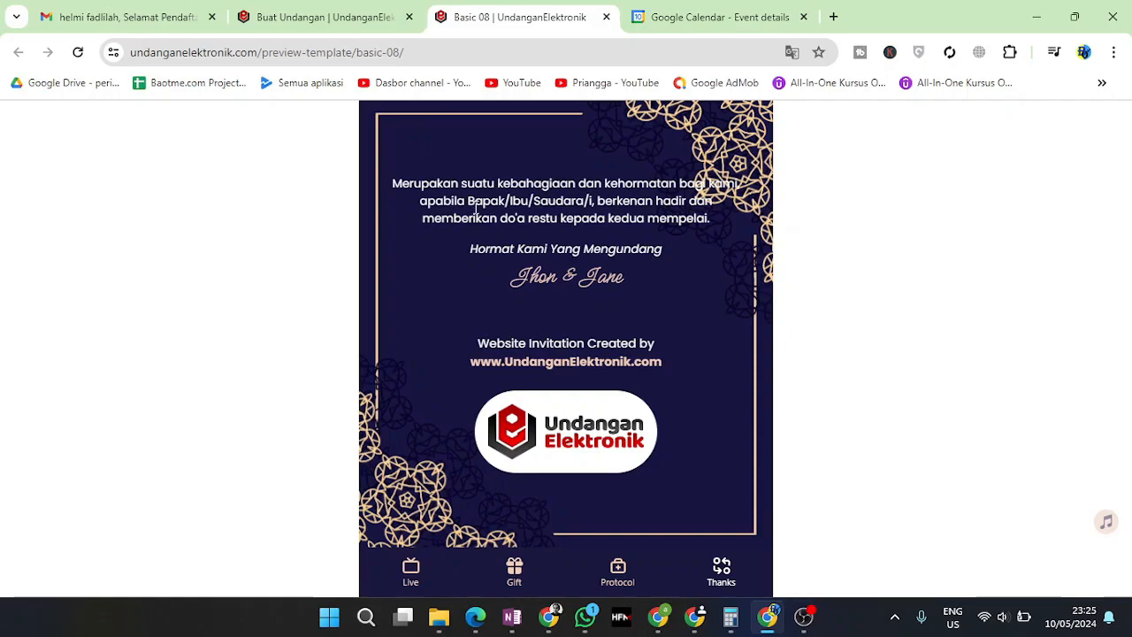
{"action": "left_click_drag", "start_coordinate": [482, 186], "coordinate": [670, 207]}
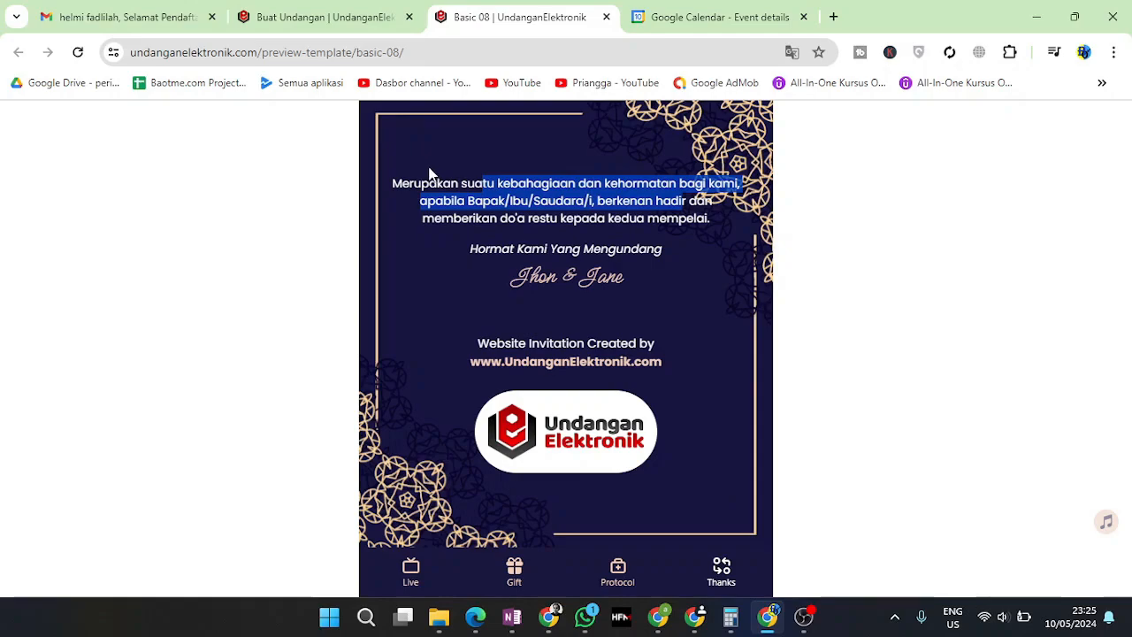
Back on the Buat Undangan tab, start a new invitation from the Basic 08 card
{"action": "left_click", "coordinate": [356, 19]}
{"action": "left_click", "coordinate": [725, 501]}
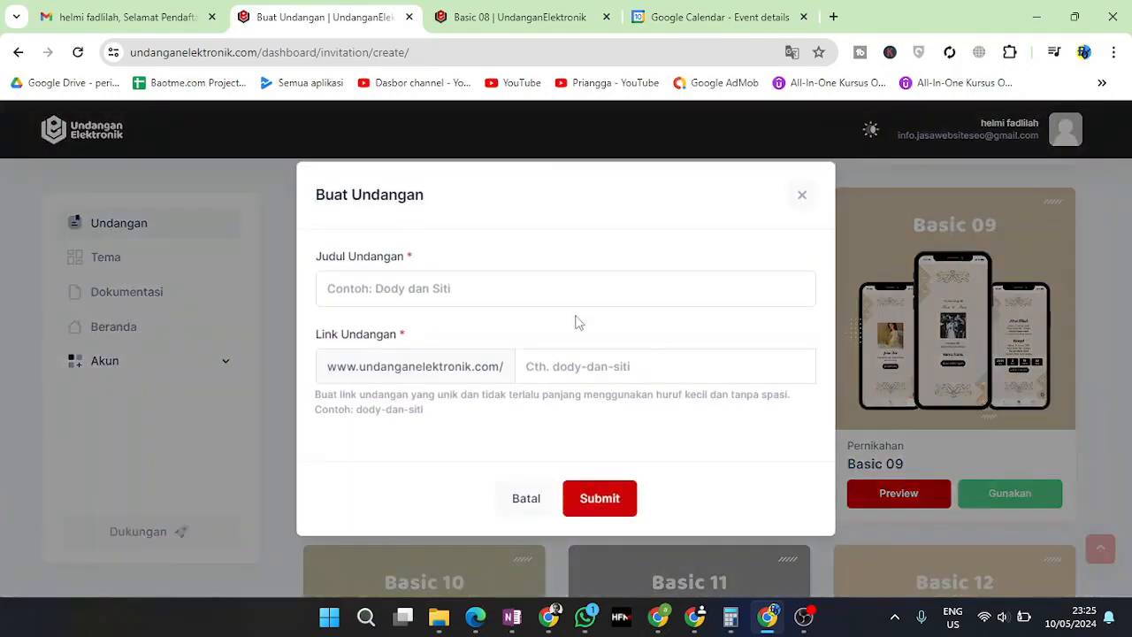
{"action": "left_click", "coordinate": [440, 294]}
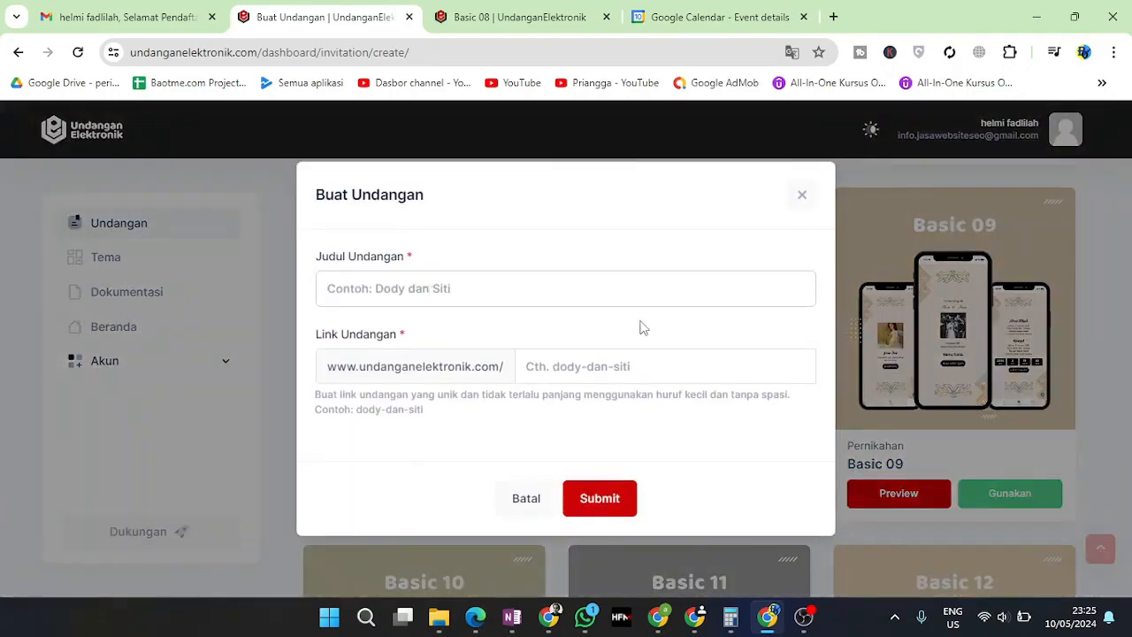
Enter title 'Yusuf dan Lesti' and link 'yusuf-dan-lesti', submit, and acknowledge the success message
{"action": "type", "text": "Y"}
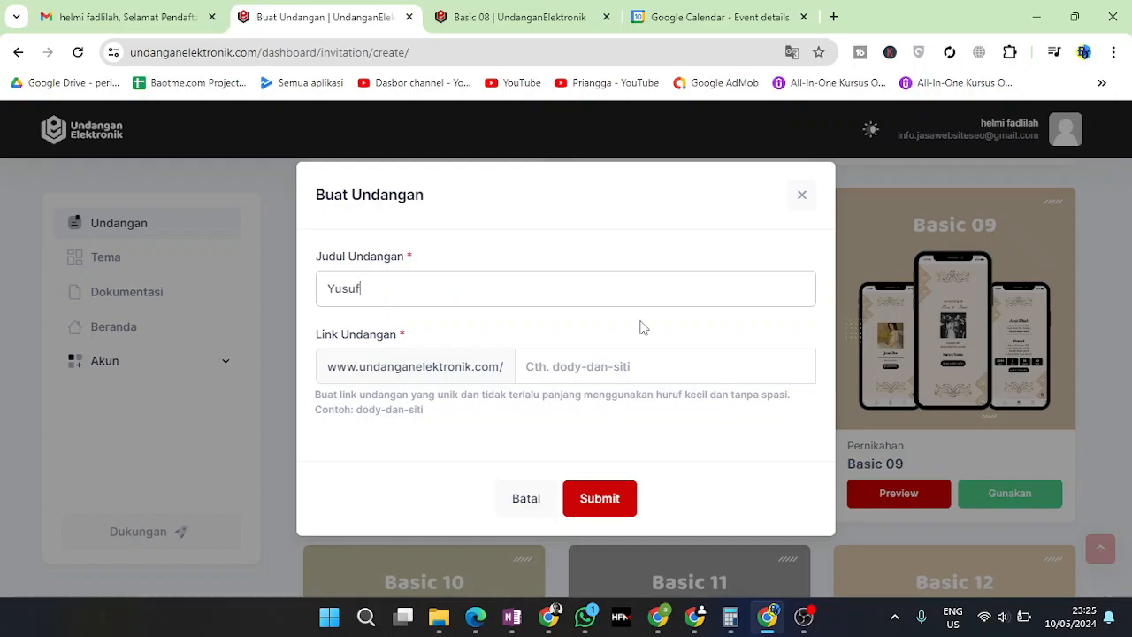
{"action": "key", "text": "BackSpace"}
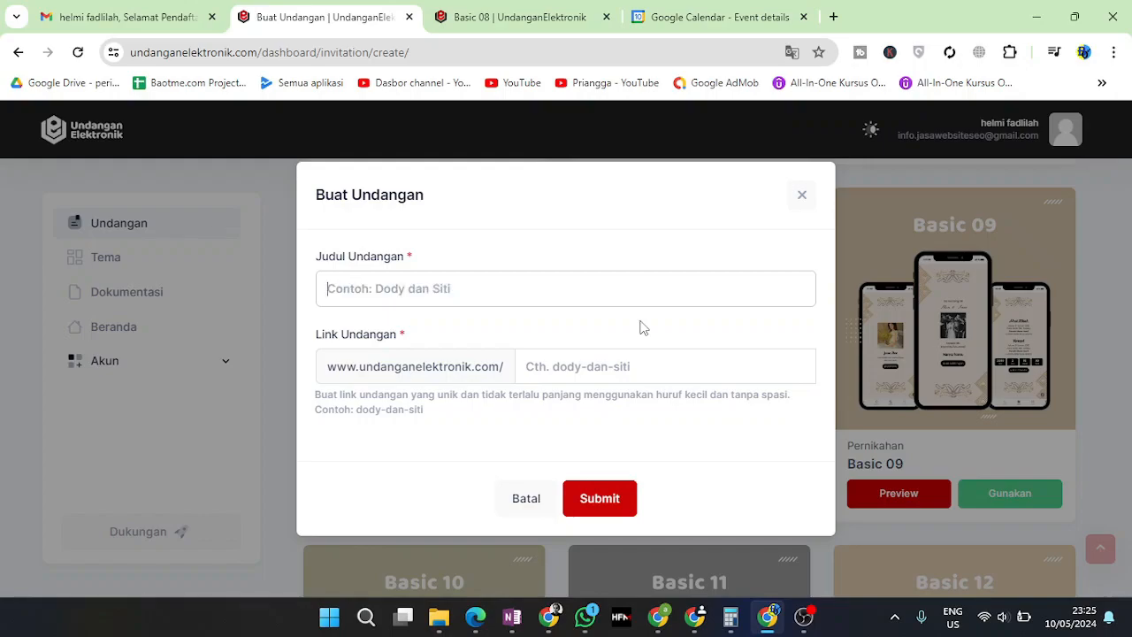
{"action": "type", "text": "Yusuf dan"}
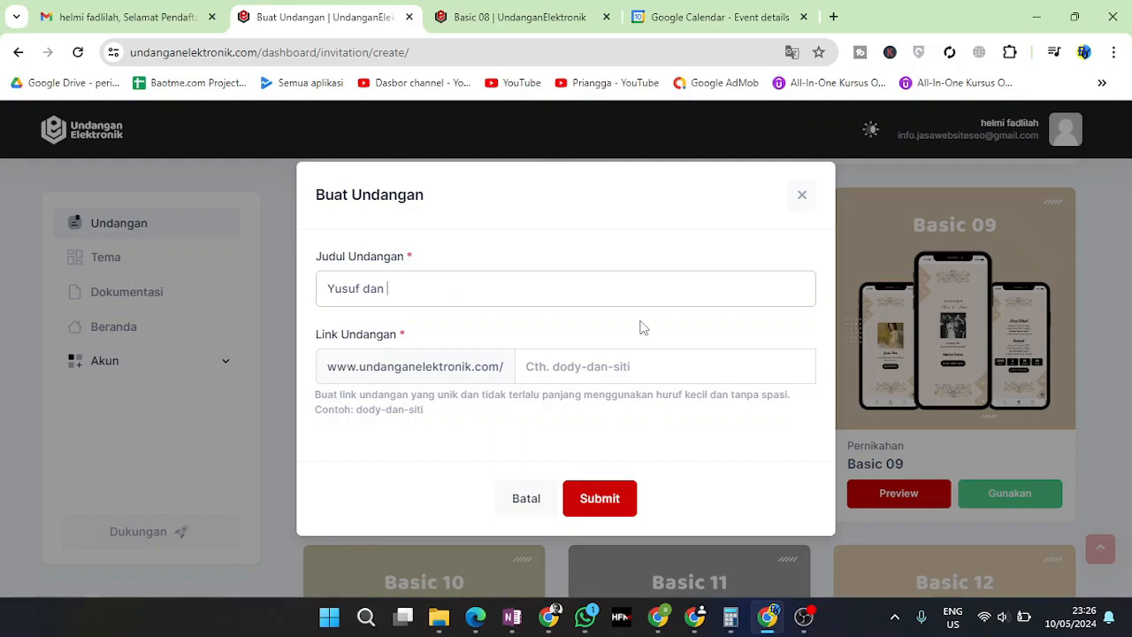
{"action": "type", "text": " Lesti"}
{"action": "left_click", "coordinate": [600, 372]}
{"action": "type", "text": "yusuf"}
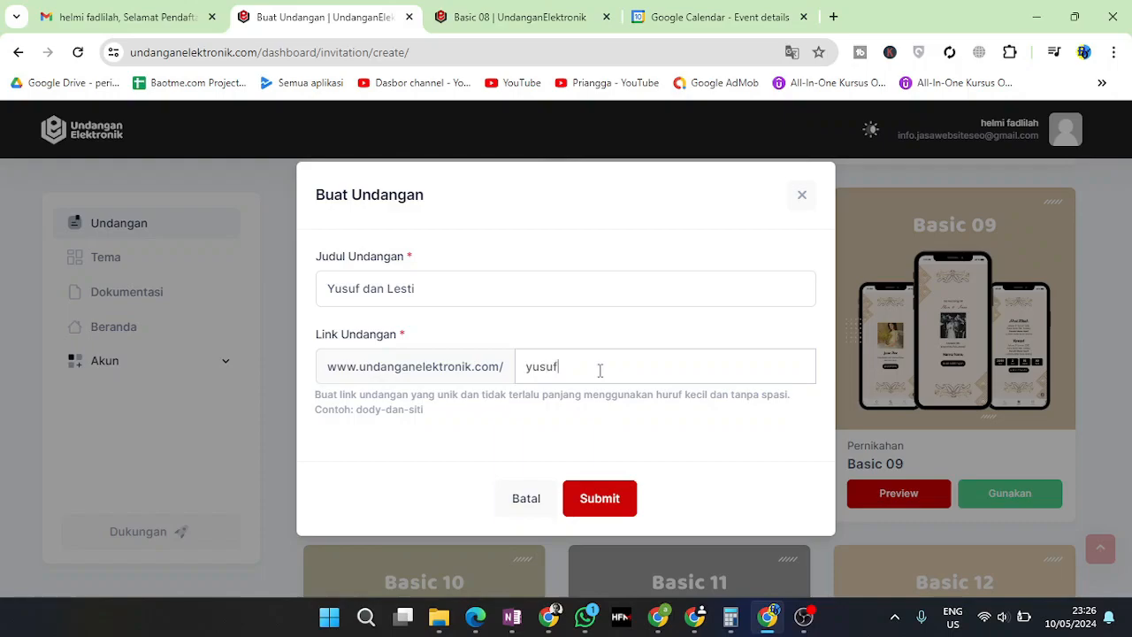
{"action": "type", "text": "-"}
{"action": "key", "text": "BackSpace"}
{"action": "key", "text": "BackSpace"}
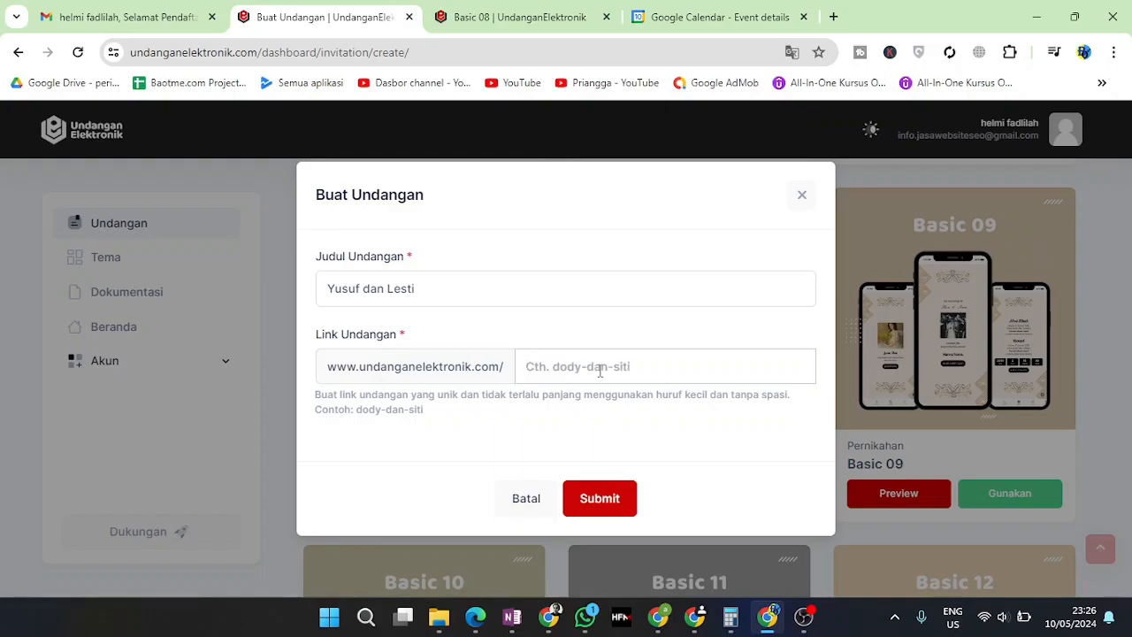
{"action": "type", "text": "yus"}
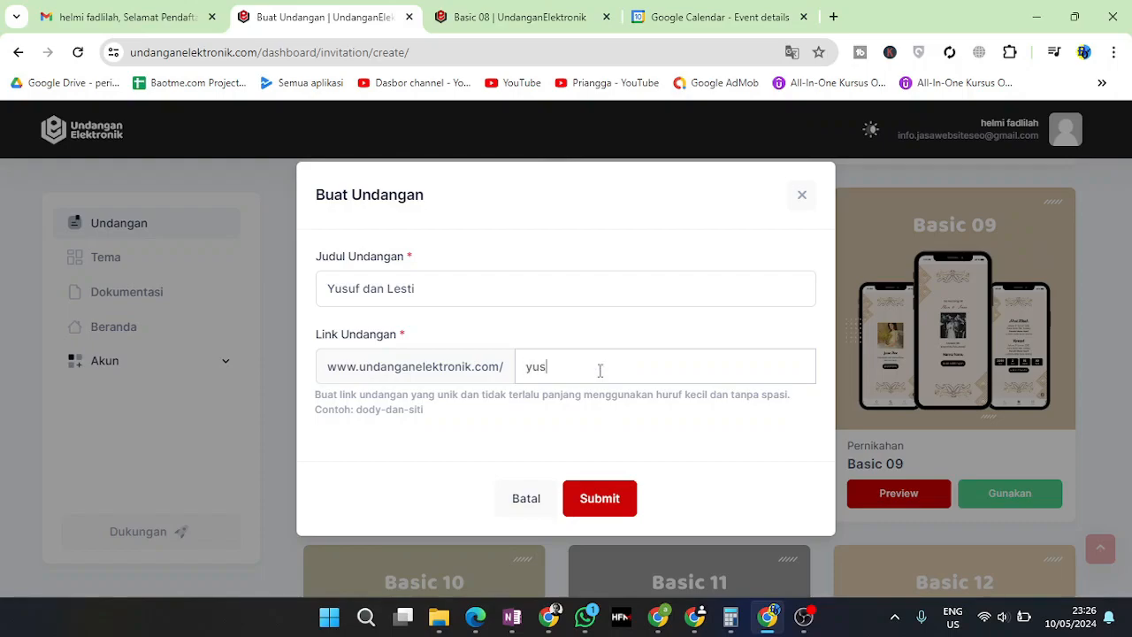
{"action": "type", "text": "uf-dan"}
{"action": "left_click", "coordinate": [606, 501]}
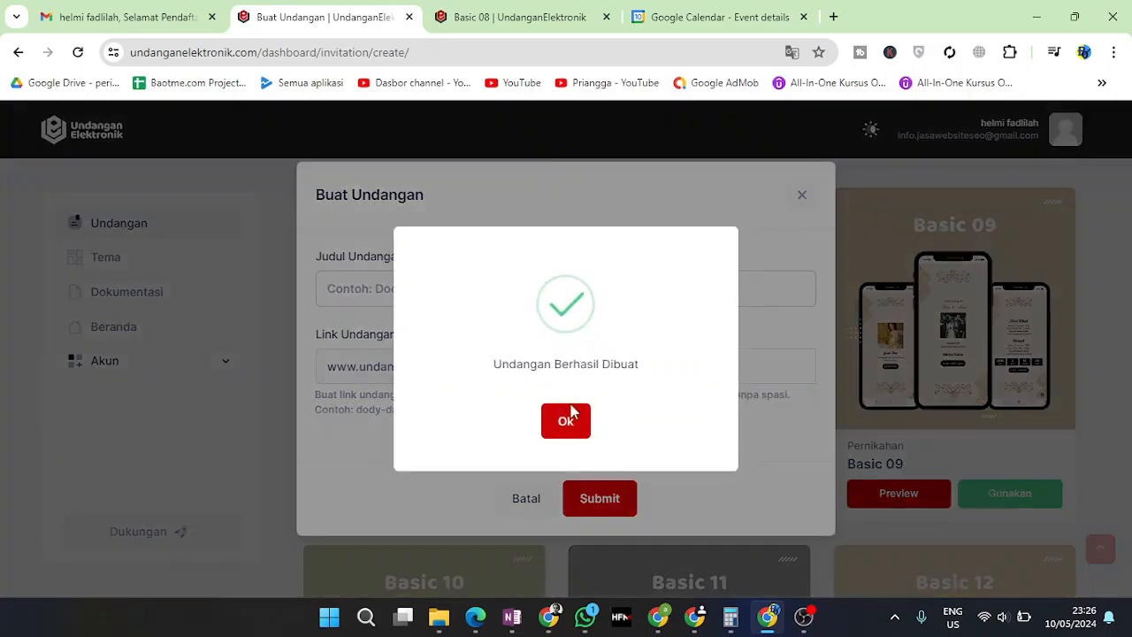
{"action": "left_click", "coordinate": [573, 423]}
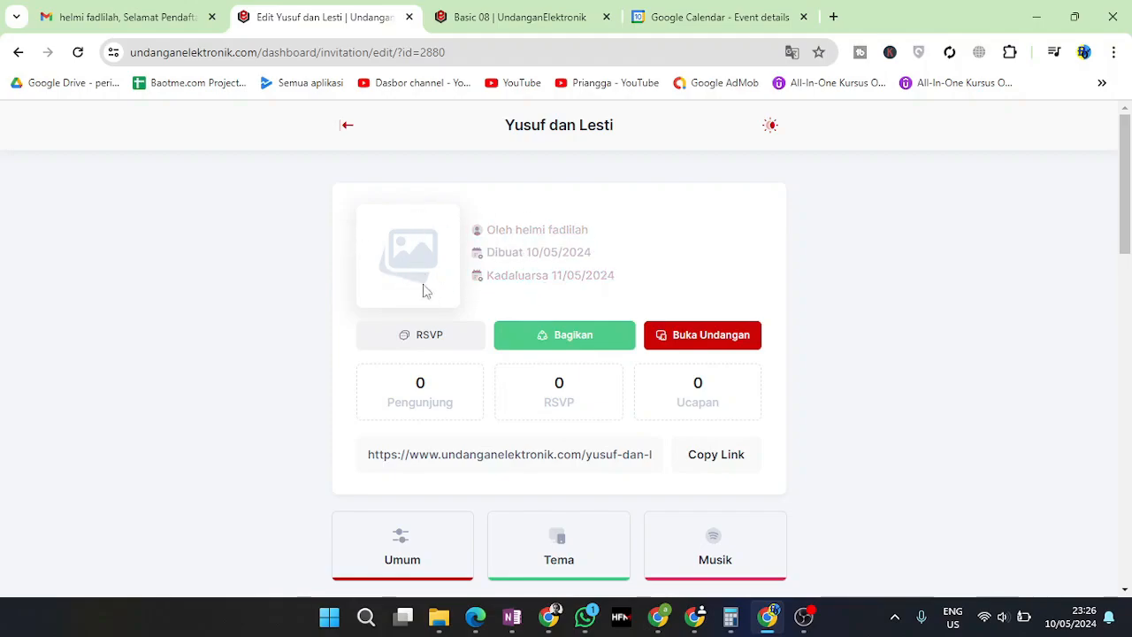
Set the background music to Di Sepertiga Malam – Rey Mbayang and save it
{"action": "scroll", "coordinate": [496, 389], "scroll_direction": "down", "scroll_amount": 2}
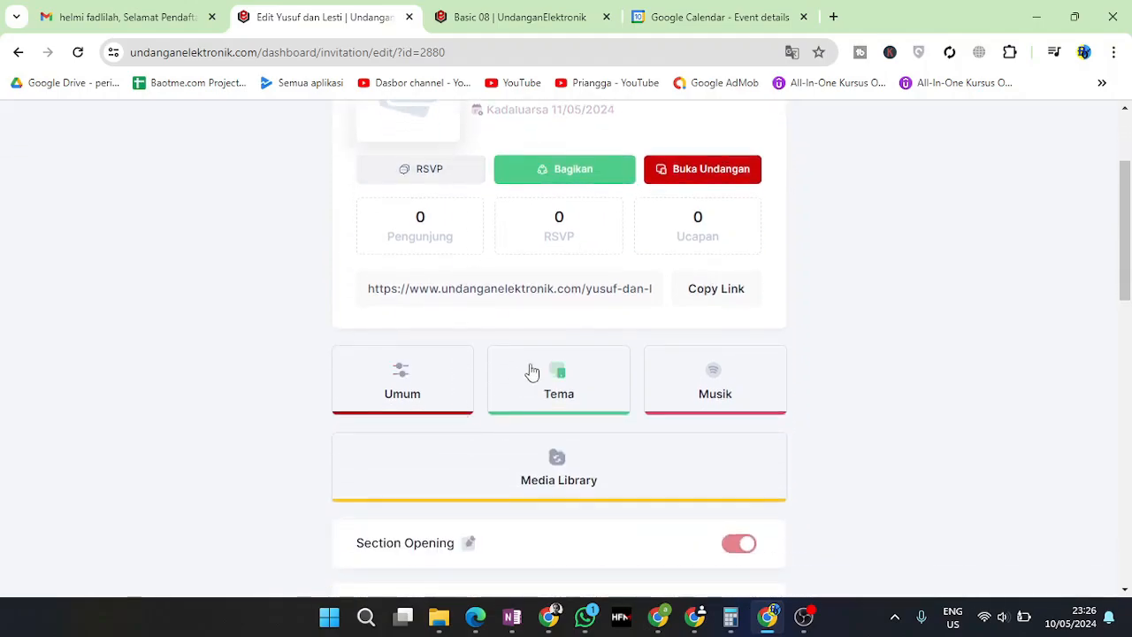
{"action": "left_click", "coordinate": [709, 405]}
{"action": "left_click", "coordinate": [635, 373]}
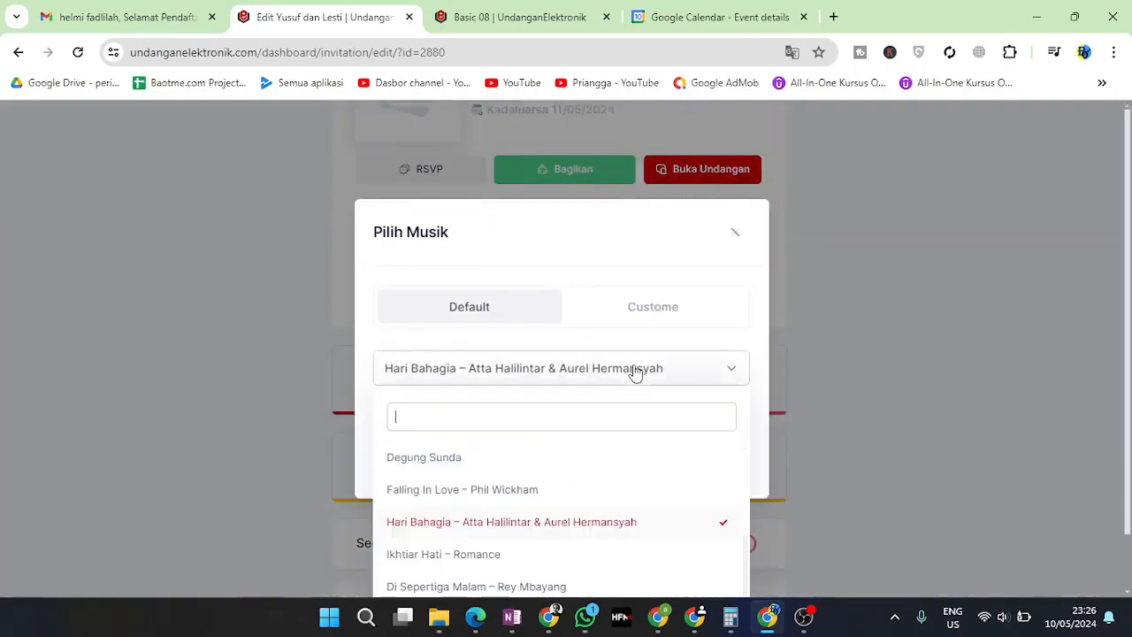
{"action": "scroll", "coordinate": [528, 522], "scroll_direction": "down", "scroll_amount": 2}
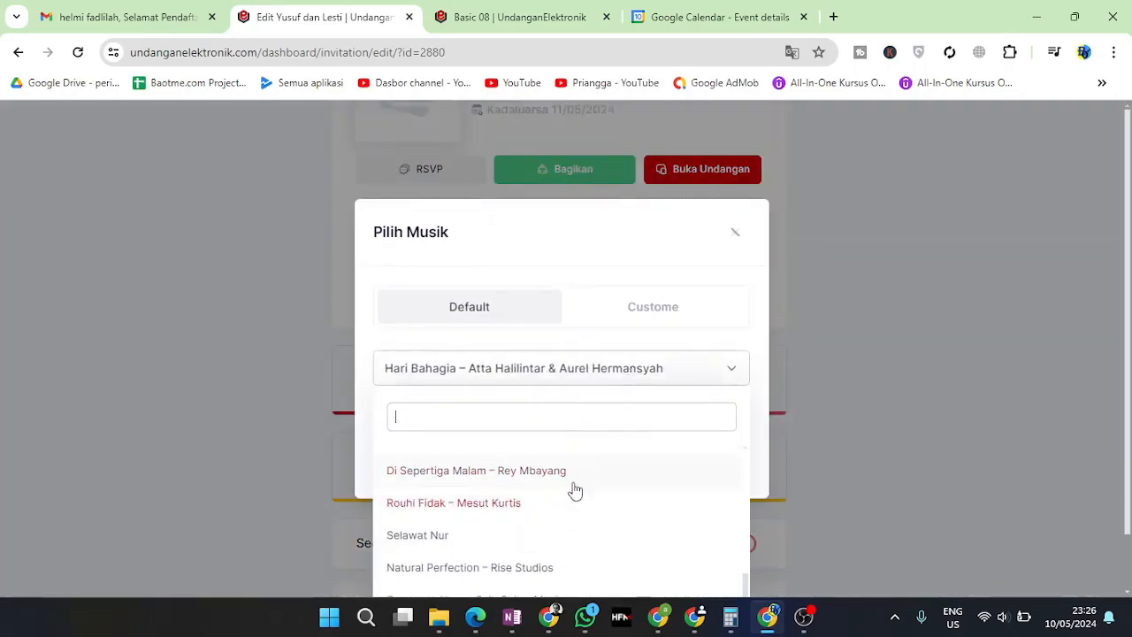
{"action": "left_click", "coordinate": [469, 478]}
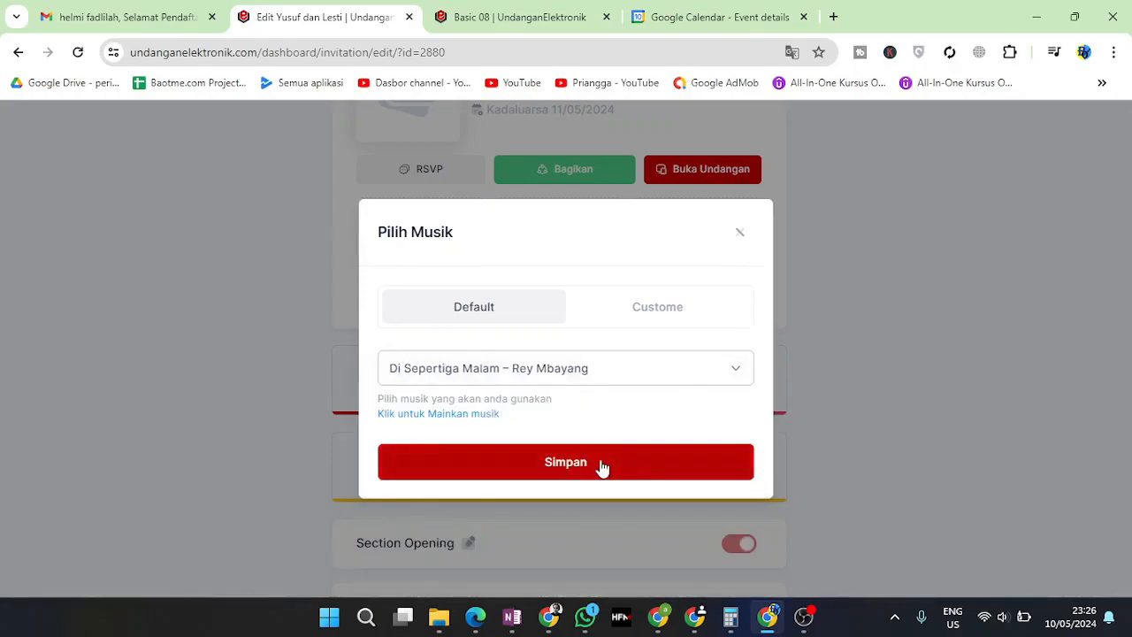
{"action": "left_click", "coordinate": [602, 468]}
{"action": "left_click", "coordinate": [573, 421]}
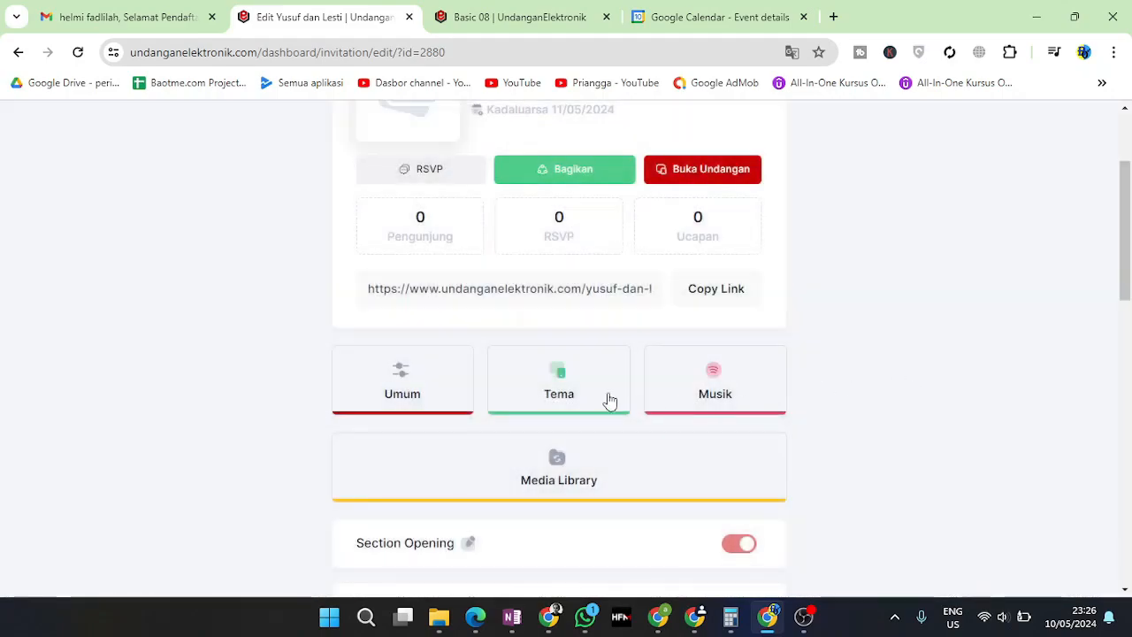
Scroll down the edit page and expand the Section Opening settings
{"action": "scroll", "coordinate": [628, 462], "scroll_direction": "down", "scroll_amount": 1}
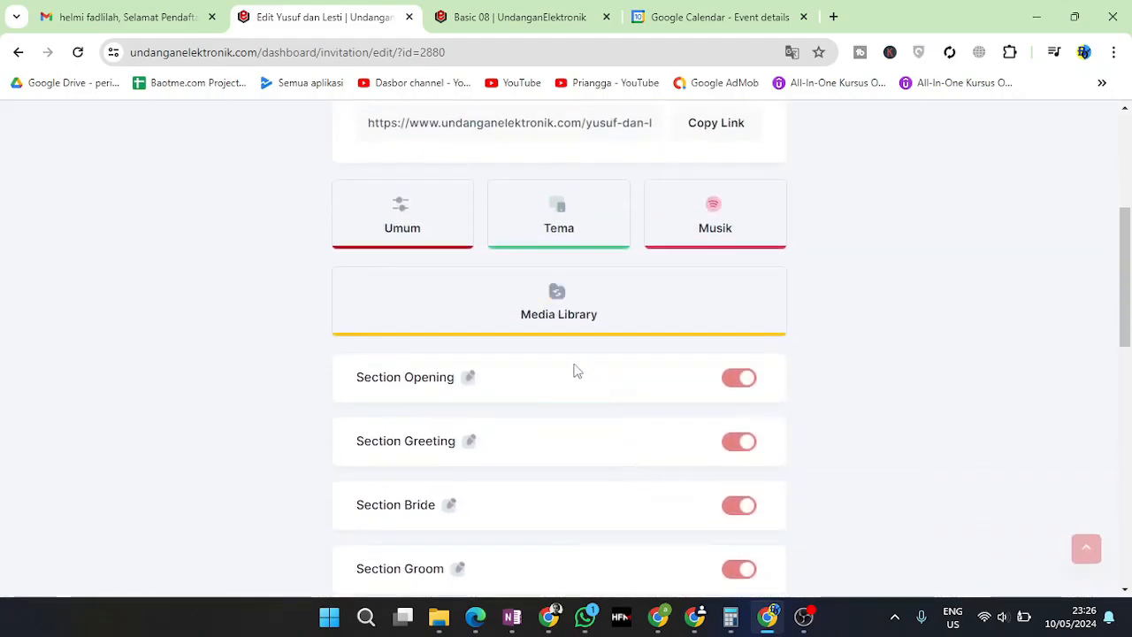
{"action": "scroll", "coordinate": [693, 451], "scroll_direction": "up", "scroll_amount": 1}
{"action": "scroll", "coordinate": [478, 496], "scroll_direction": "down", "scroll_amount": 10}
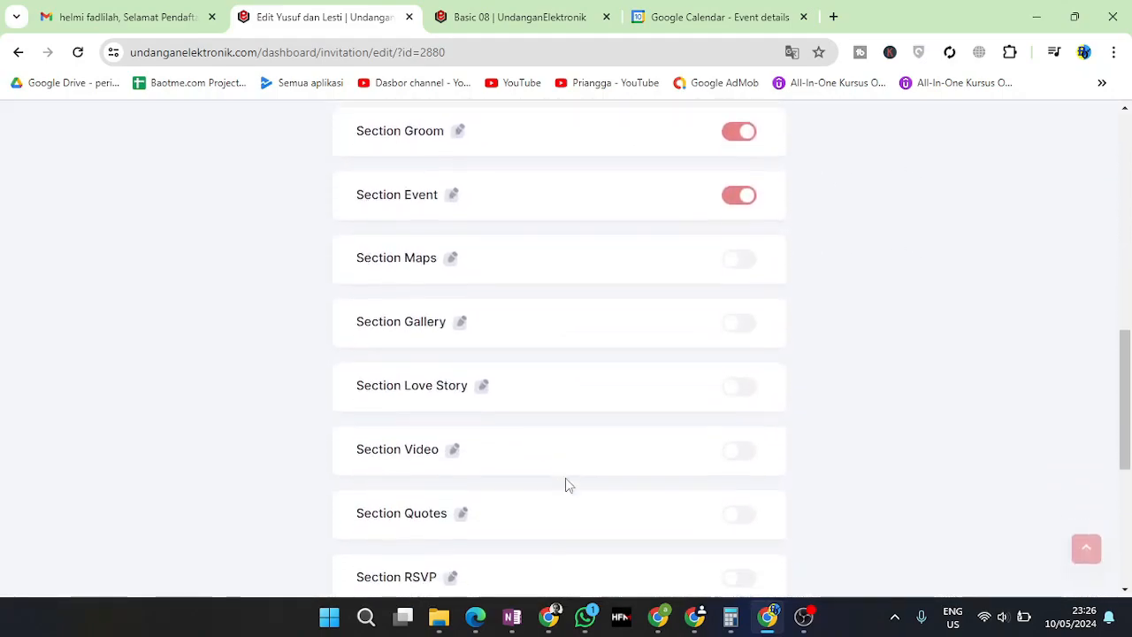
{"action": "scroll", "coordinate": [572, 480], "scroll_direction": "up", "scroll_amount": 12}
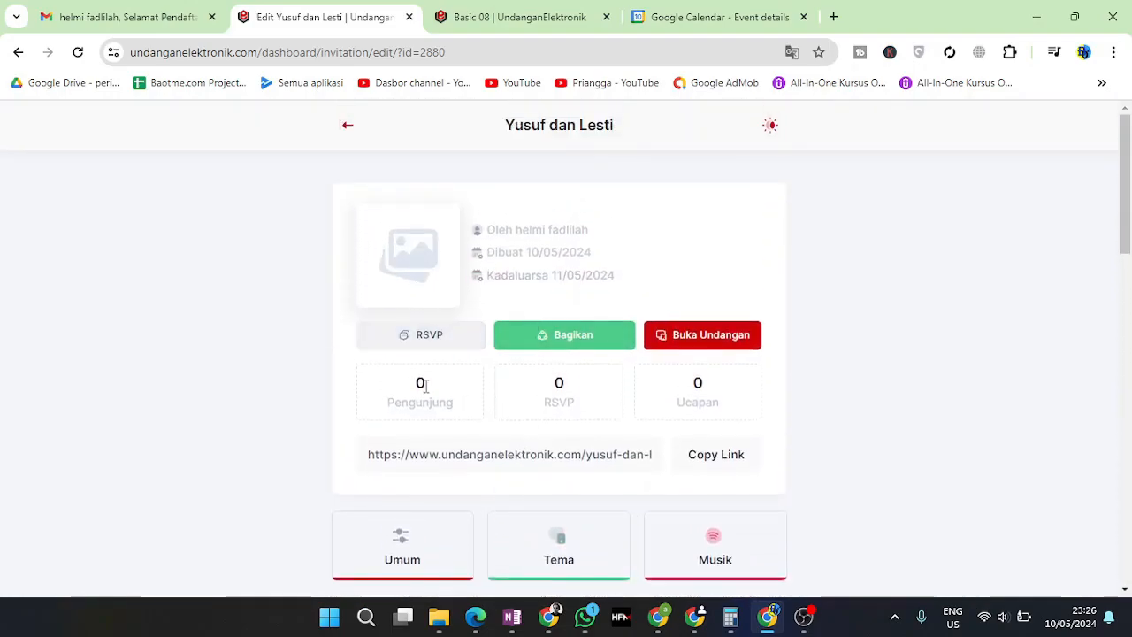
{"action": "scroll", "coordinate": [557, 420], "scroll_direction": "down", "scroll_amount": 3}
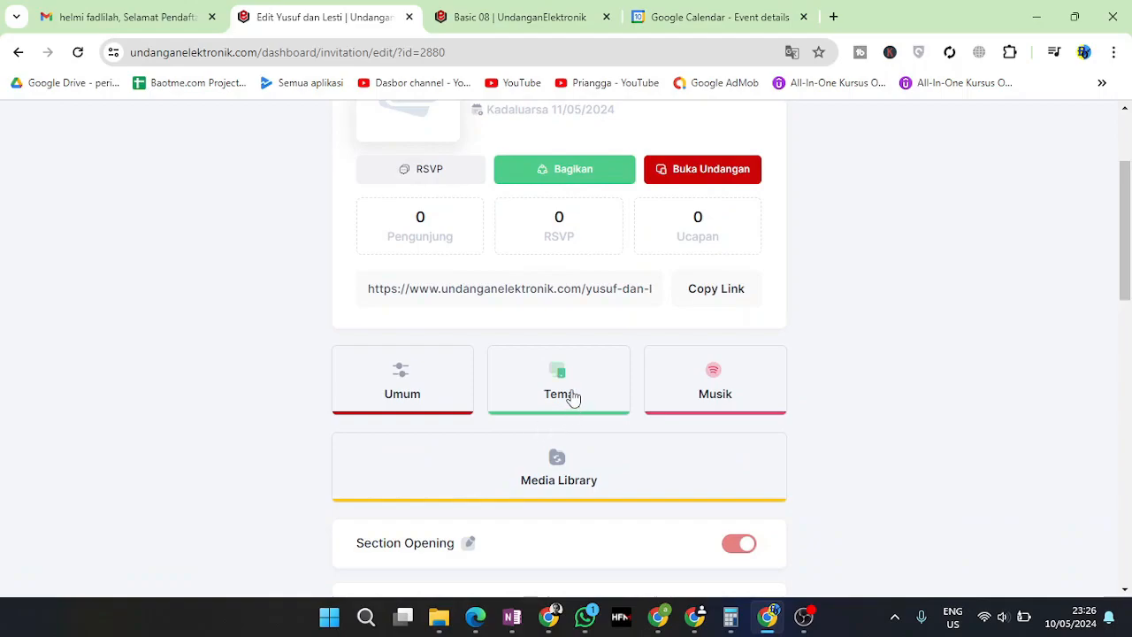
{"action": "scroll", "coordinate": [566, 371], "scroll_direction": "down", "scroll_amount": 2}
{"action": "left_click", "coordinate": [471, 379]}
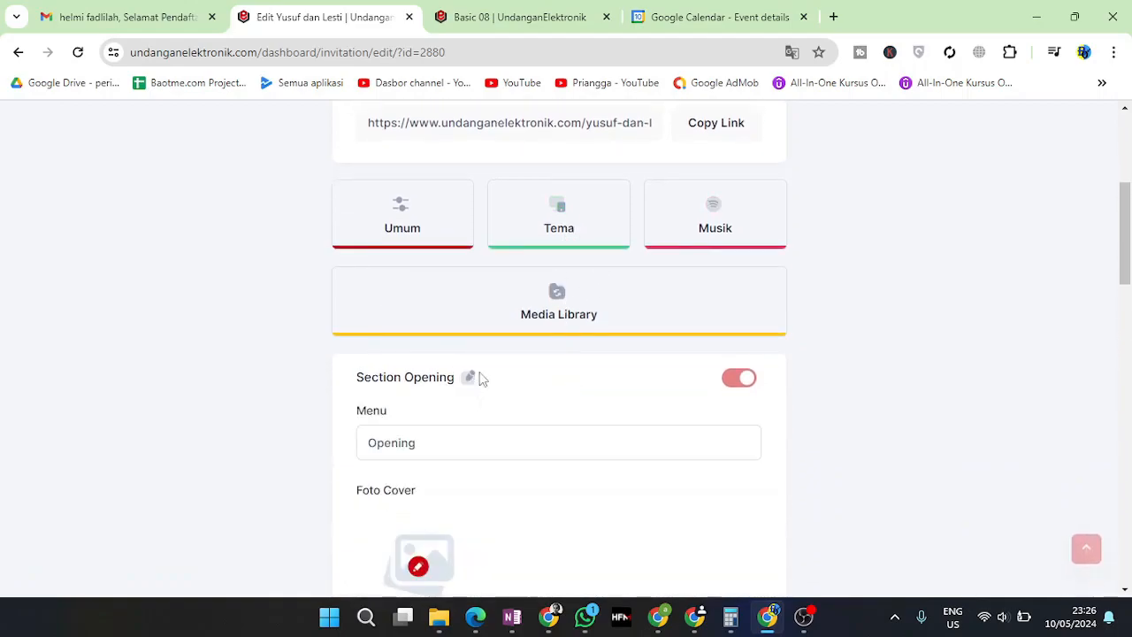
{"action": "scroll", "coordinate": [491, 433], "scroll_direction": "down", "scroll_amount": 4}
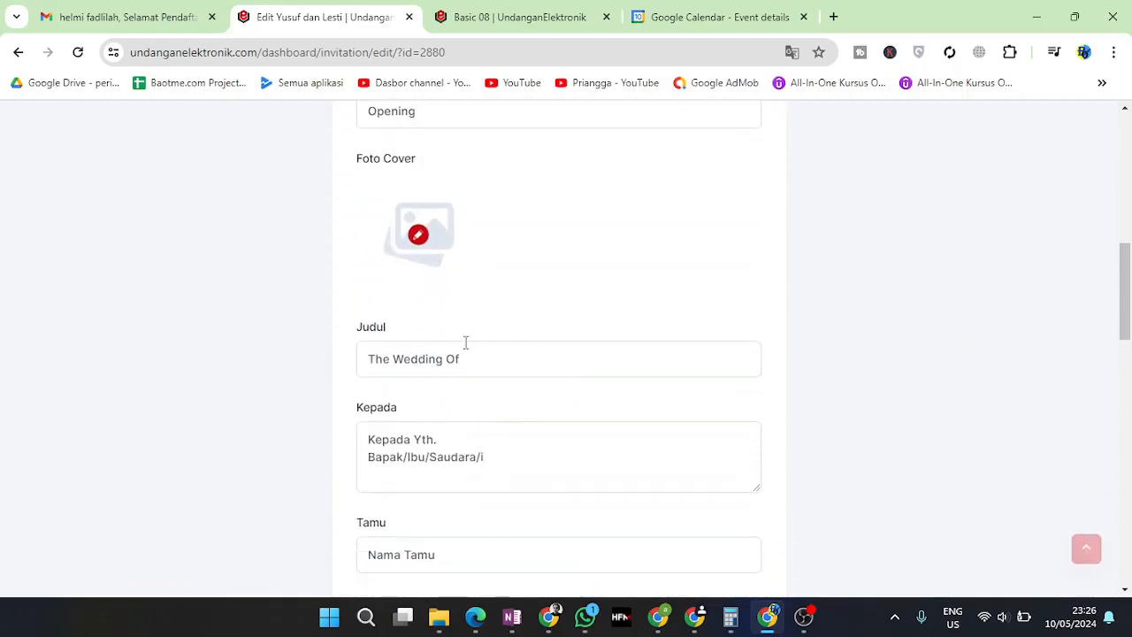
Try picking an Opening cover photo, dismiss the no-image alerts, and collapse the section
{"action": "left_click", "coordinate": [417, 235]}
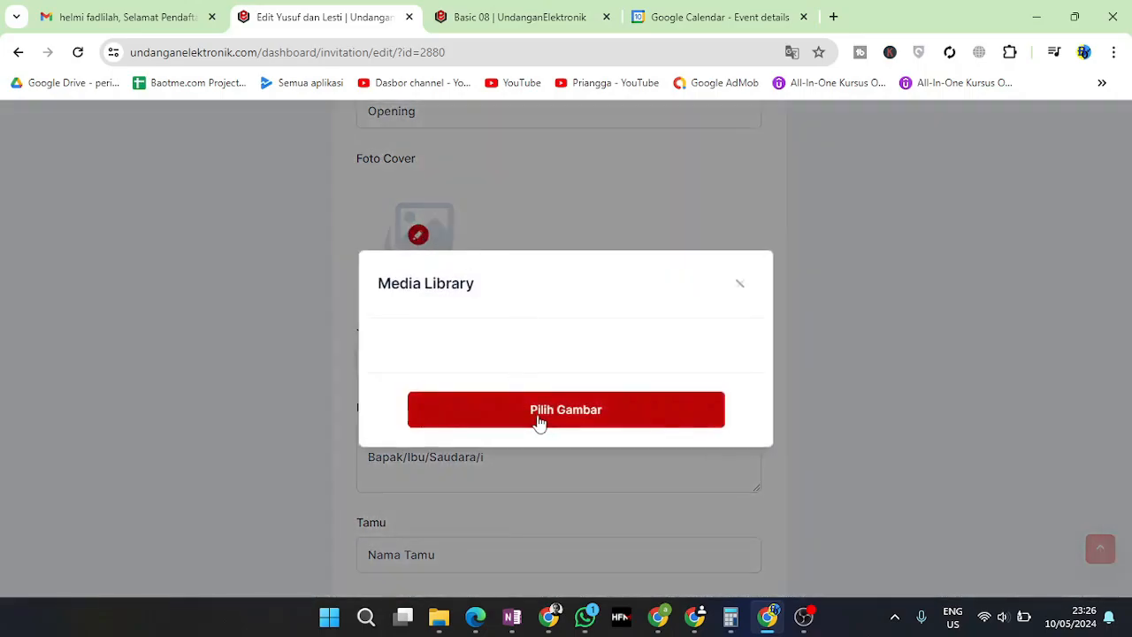
{"action": "left_click", "coordinate": [566, 414]}
{"action": "left_click", "coordinate": [573, 417]}
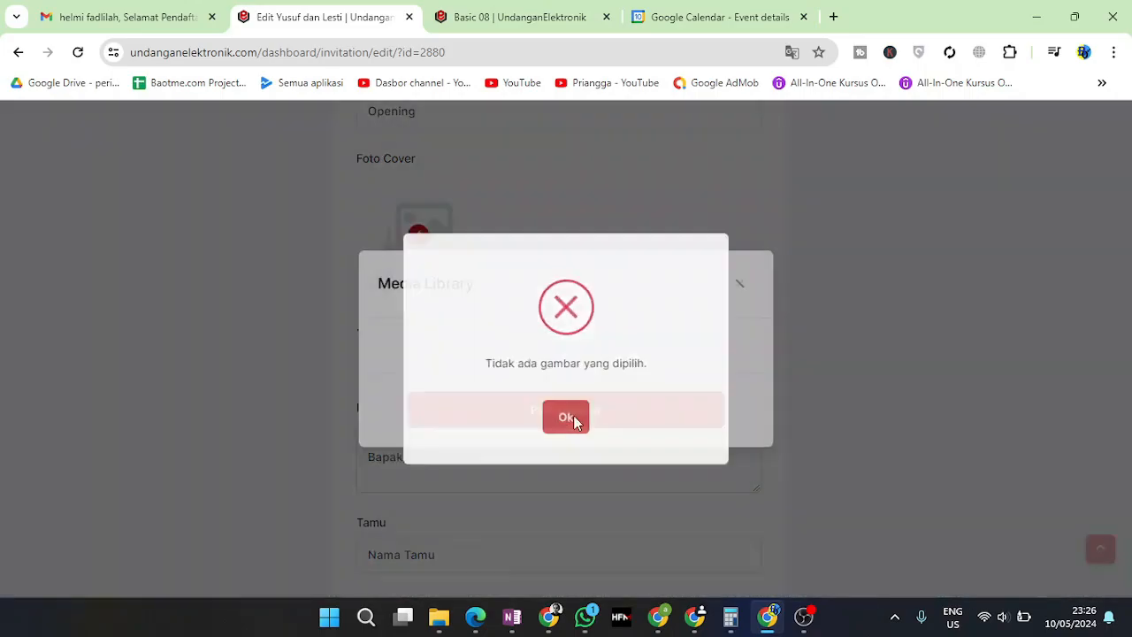
{"action": "left_click", "coordinate": [744, 293]}
{"action": "left_click", "coordinate": [419, 235]}
{"action": "left_click", "coordinate": [531, 419]}
{"action": "left_click", "coordinate": [575, 415]}
{"action": "left_click", "coordinate": [740, 283]}
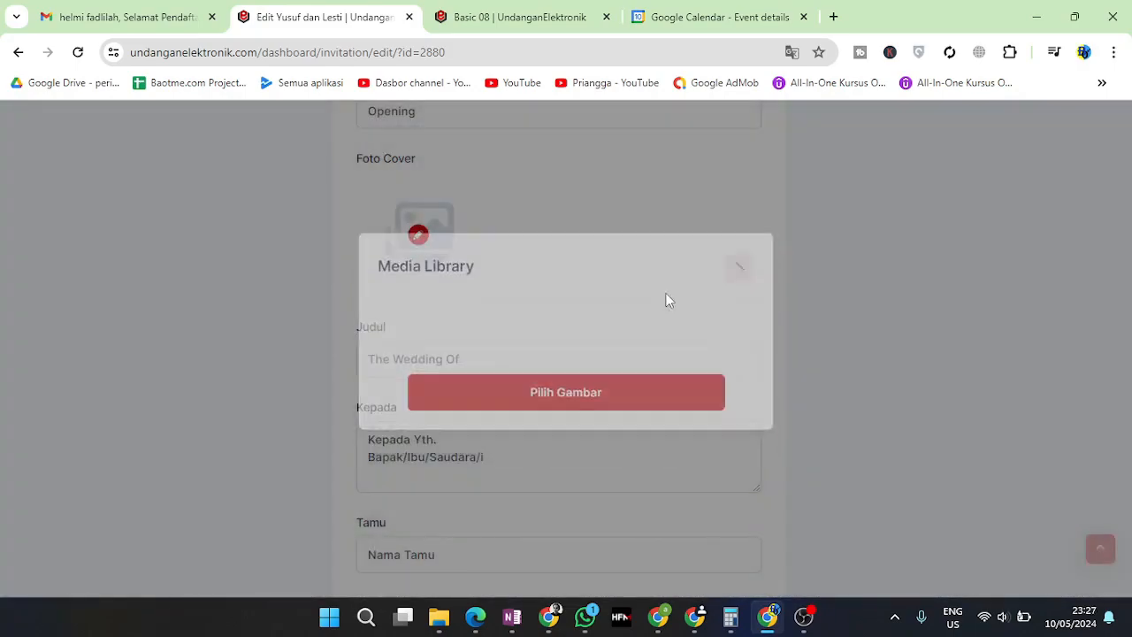
{"action": "scroll", "coordinate": [524, 334], "scroll_direction": "up", "scroll_amount": 3}
{"action": "left_click", "coordinate": [468, 297]}
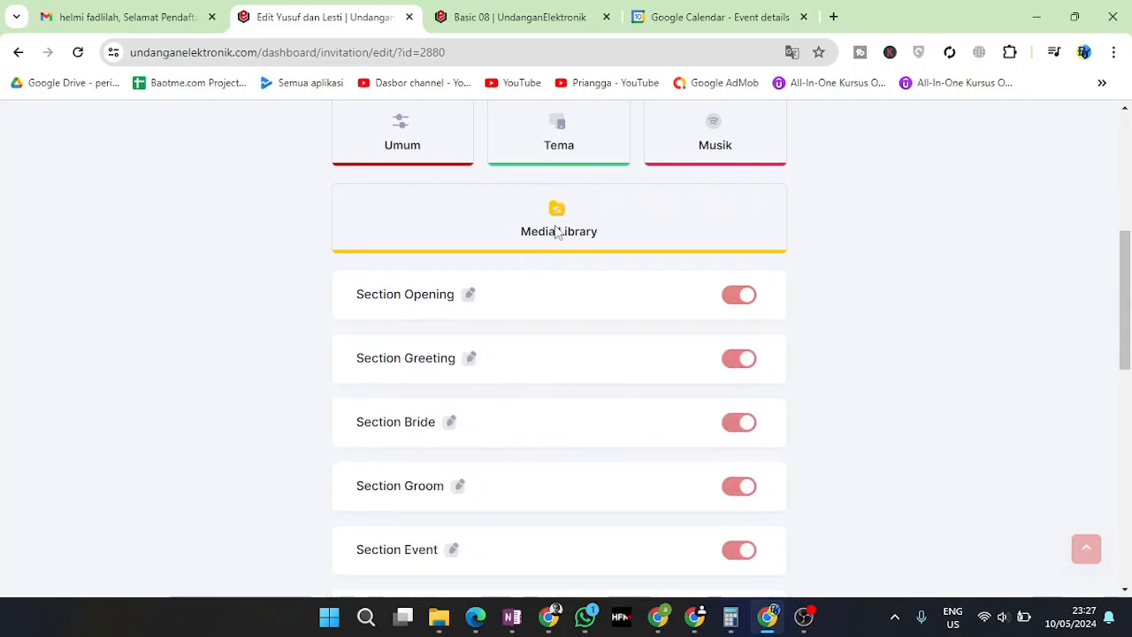
Upload the photo from the Downloads folder to the Media Library
{"action": "left_click", "coordinate": [554, 228]}
{"action": "left_click", "coordinate": [573, 457]}
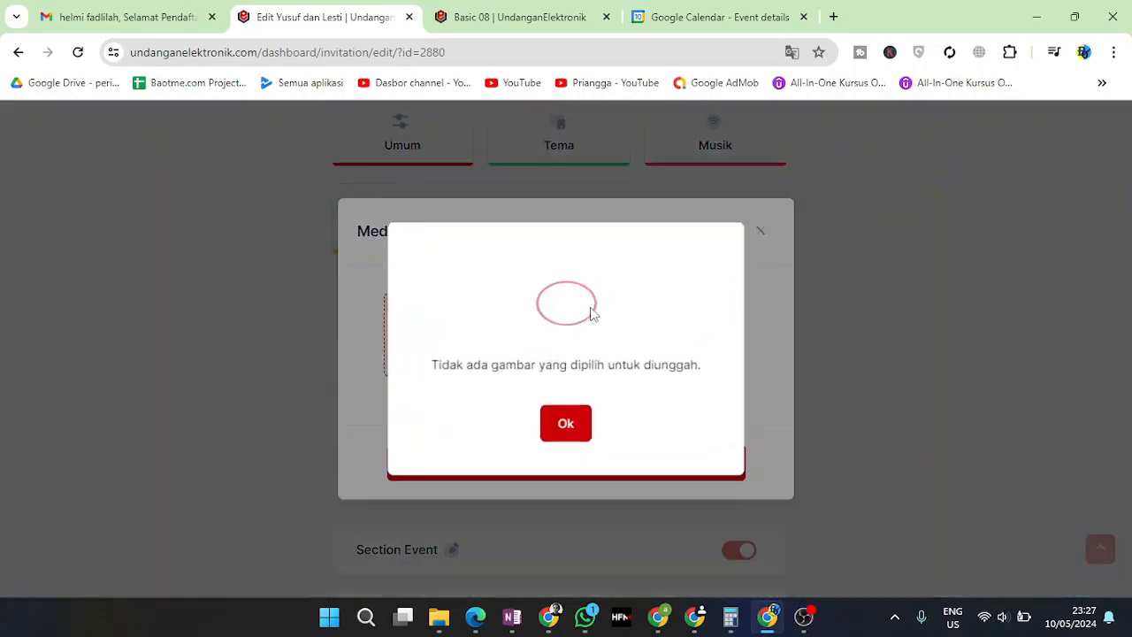
{"action": "left_click", "coordinate": [574, 431]}
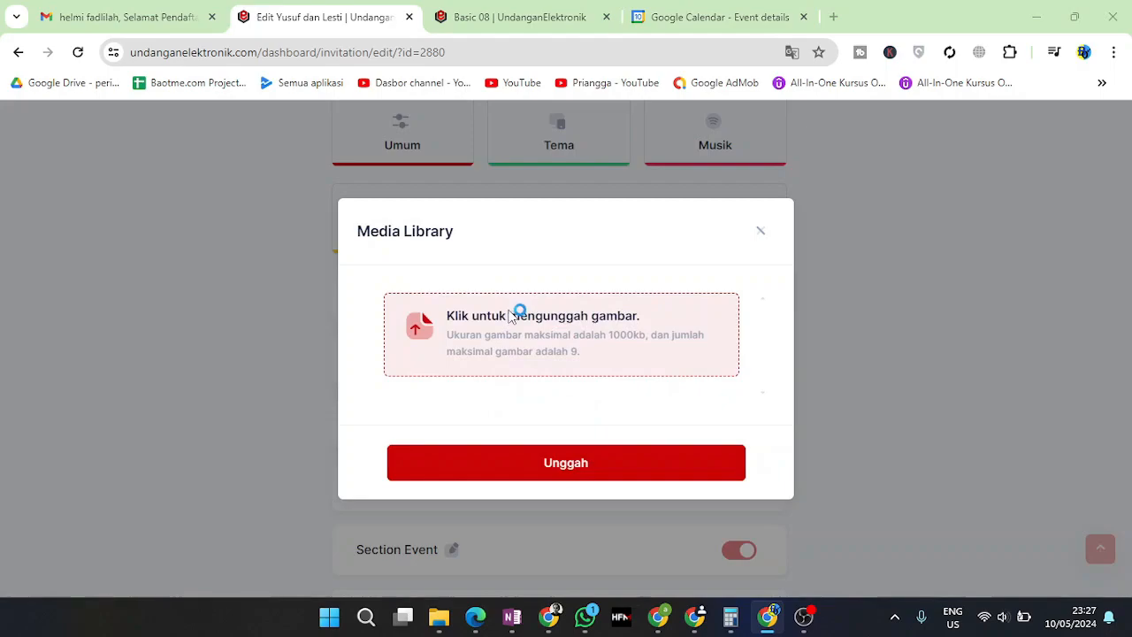
{"action": "left_click", "coordinate": [519, 311]}
{"action": "left_click", "coordinate": [447, 276]}
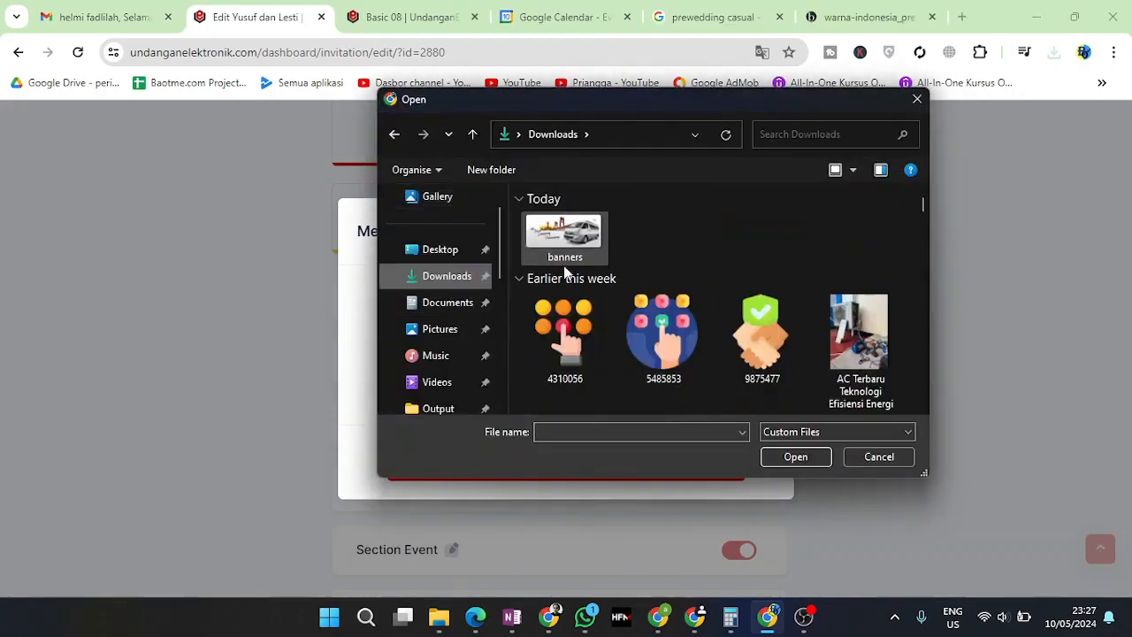
{"action": "double_click", "coordinate": [579, 265]}
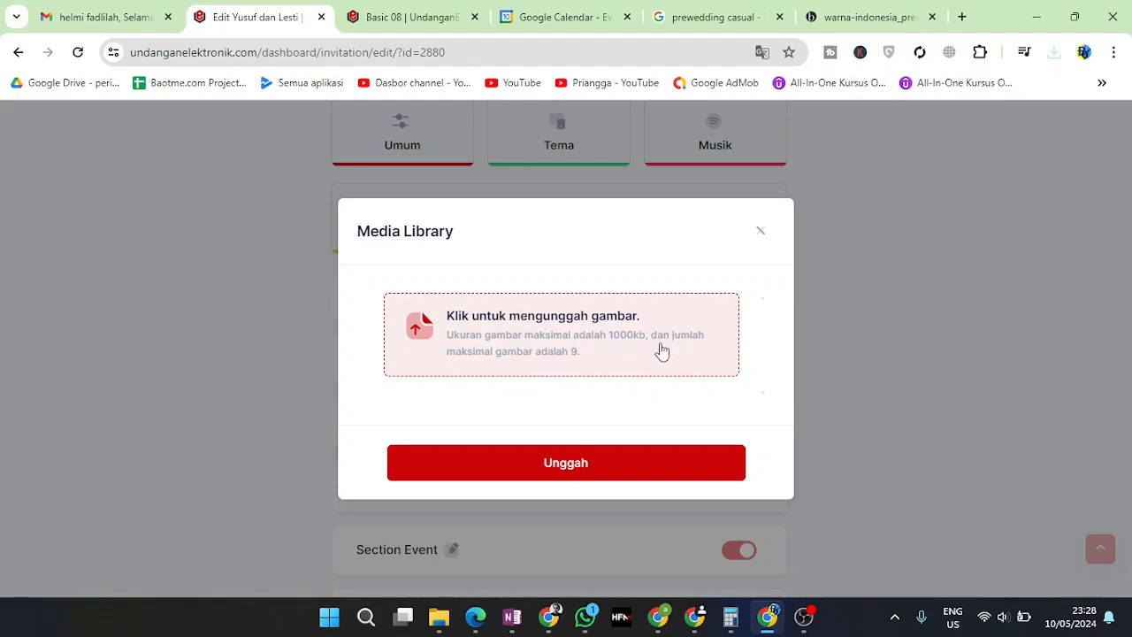
{"action": "left_click", "coordinate": [611, 467]}
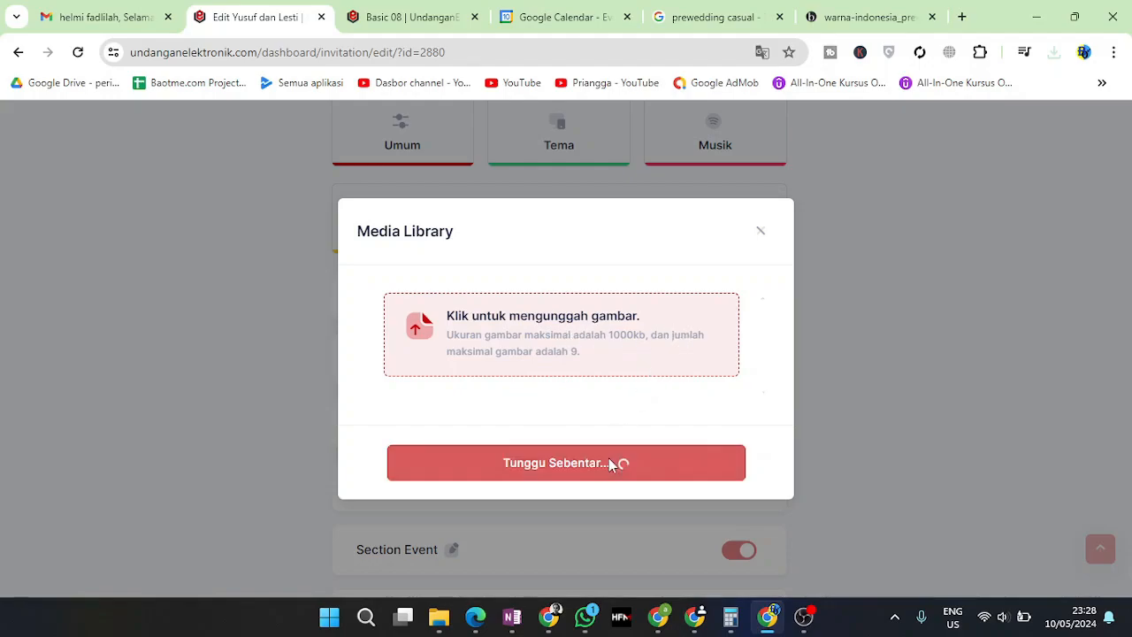
{"action": "left_click", "coordinate": [566, 424]}
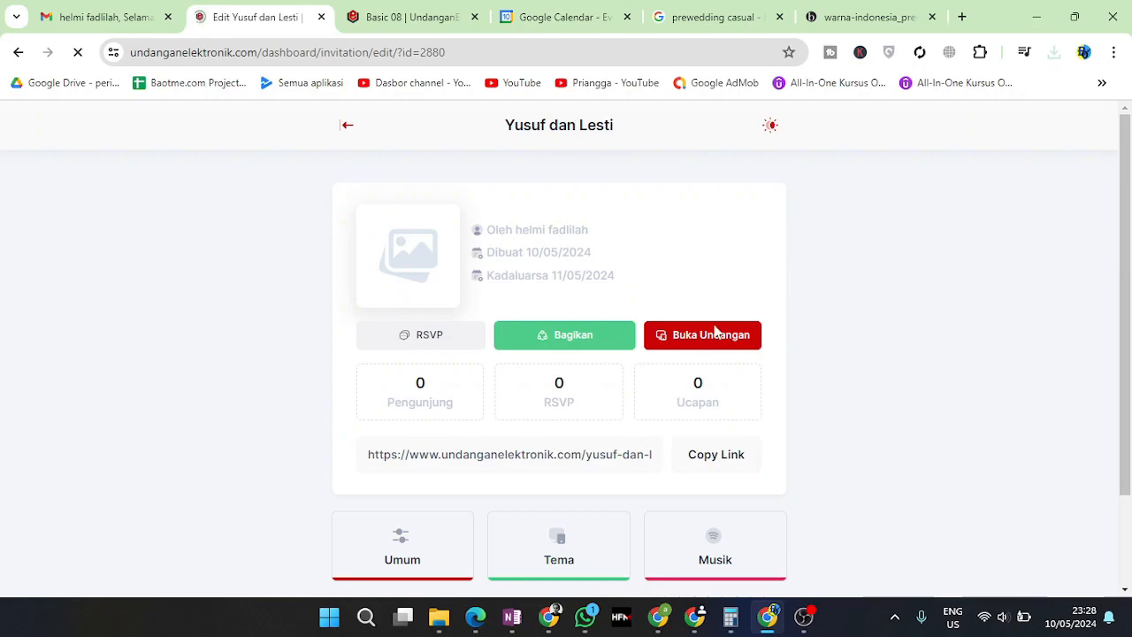
Expand Section Opening and choose the couple photo as the Foto Cover
{"action": "scroll", "coordinate": [587, 422], "scroll_direction": "down", "scroll_amount": 3}
{"action": "scroll", "coordinate": [587, 411], "scroll_direction": "down", "scroll_amount": 2}
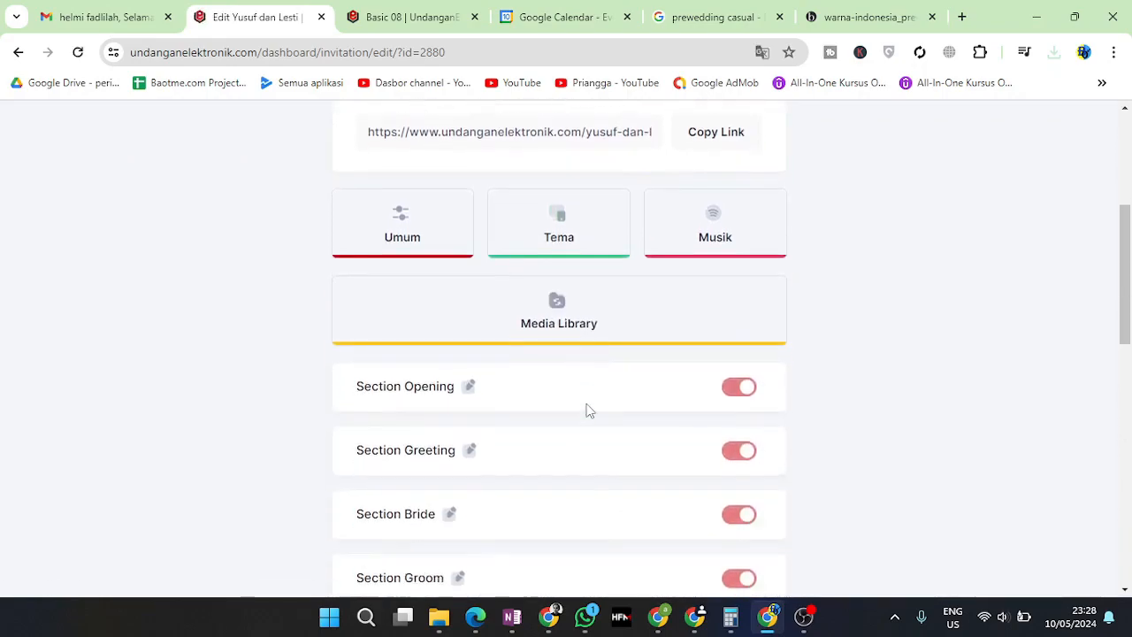
{"action": "left_click", "coordinate": [467, 297]}
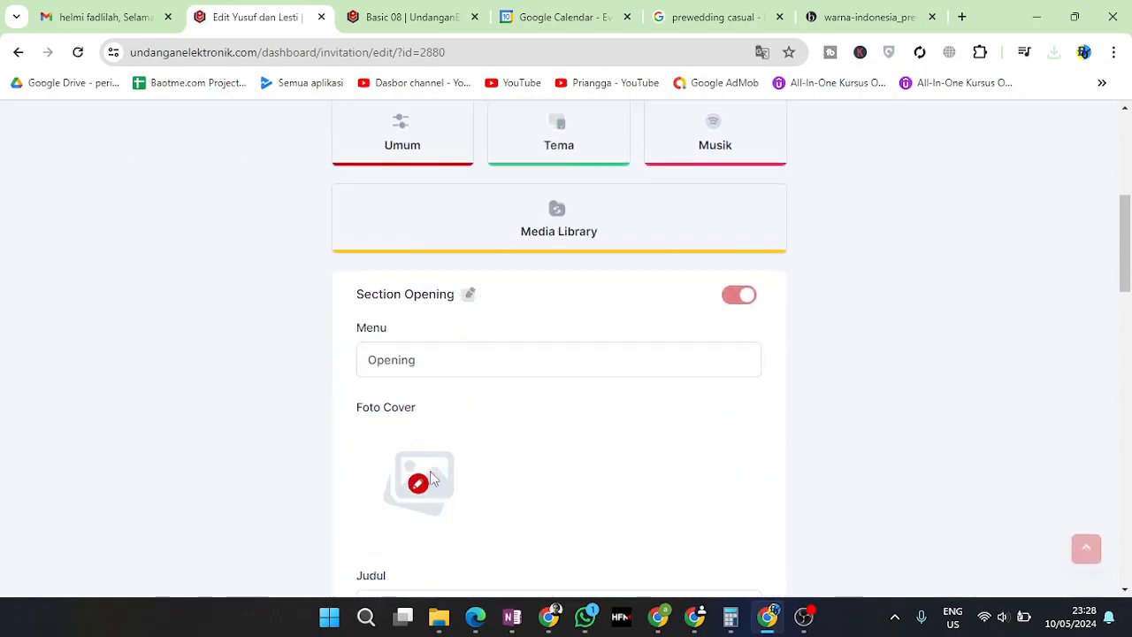
{"action": "left_click", "coordinate": [434, 478]}
{"action": "left_click", "coordinate": [452, 342]}
{"action": "left_click", "coordinate": [569, 470]}
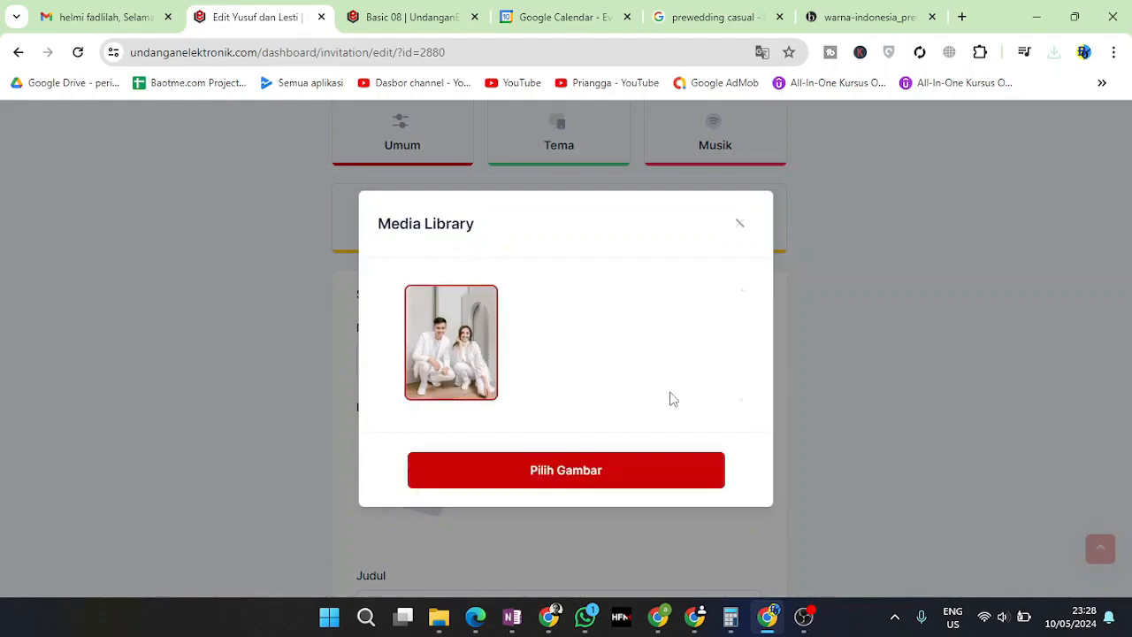
Review the Opening fields: Judul 'The Wedding Of', the Kepada greeting and guest placeholder 'Nama Tamu'
{"action": "scroll", "coordinate": [748, 429], "scroll_direction": "down", "scroll_amount": 3}
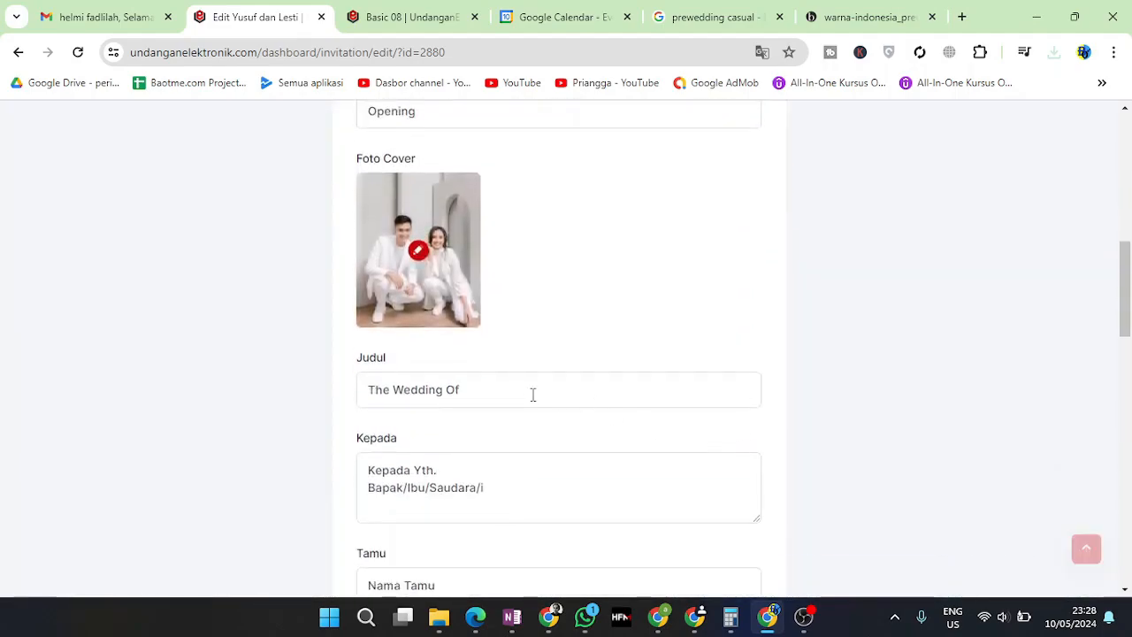
{"action": "triple_click", "coordinate": [416, 402]}
{"action": "left_click", "coordinate": [478, 390]}
{"action": "left_click", "coordinate": [444, 492]}
{"action": "scroll", "coordinate": [432, 477], "scroll_direction": "down", "scroll_amount": 1}
{"action": "left_click", "coordinate": [443, 500]}
{"action": "triple_click", "coordinate": [442, 501]}
{"action": "scroll", "coordinate": [537, 467], "scroll_direction": "down", "scroll_amount": 3}
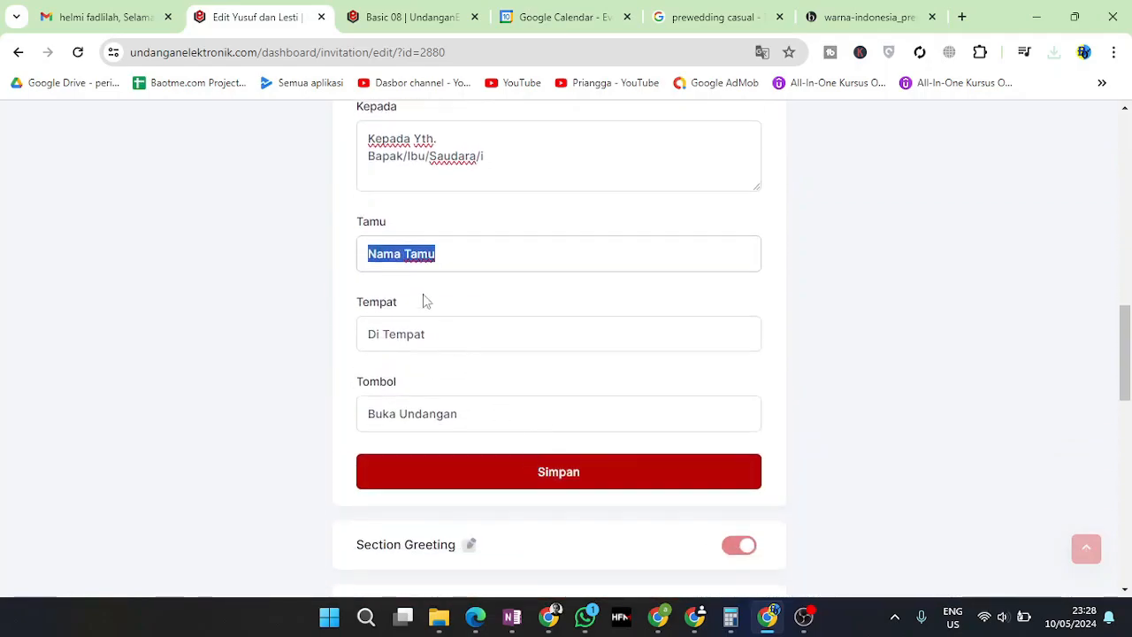
Check the Tempat 'Di Tempat' and Tombol 'Buka Undangan' fields of the Opening section
{"action": "left_click", "coordinate": [376, 324]}
{"action": "triple_click", "coordinate": [425, 253]}
{"action": "triple_click", "coordinate": [410, 255]}
{"action": "scroll", "coordinate": [498, 317], "scroll_direction": "up", "scroll_amount": 1}
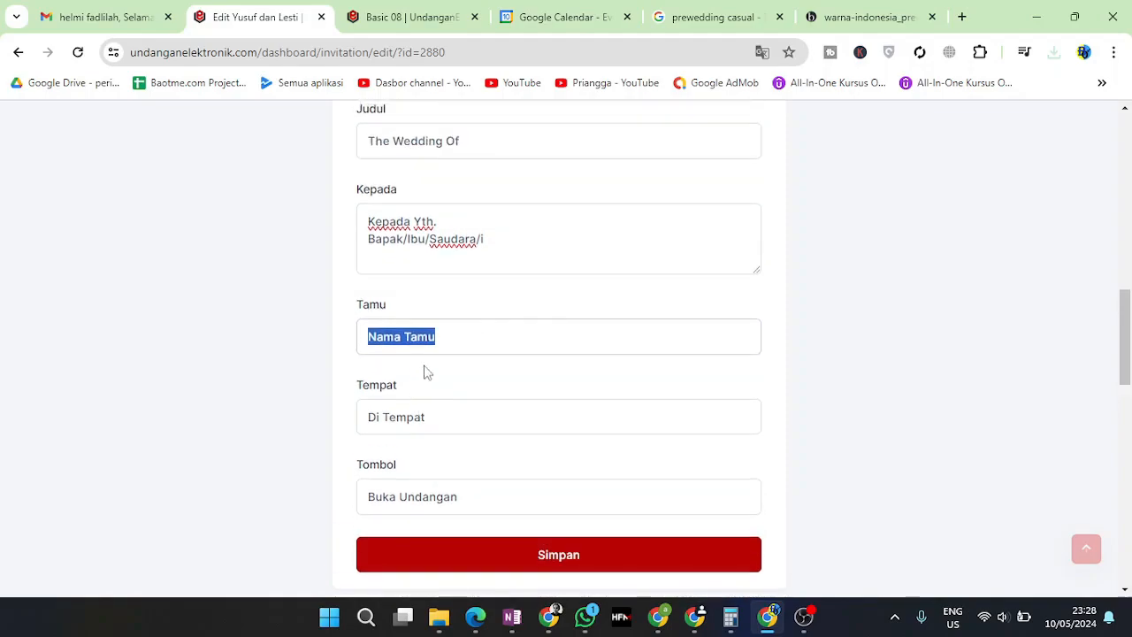
{"action": "left_click", "coordinate": [425, 429]}
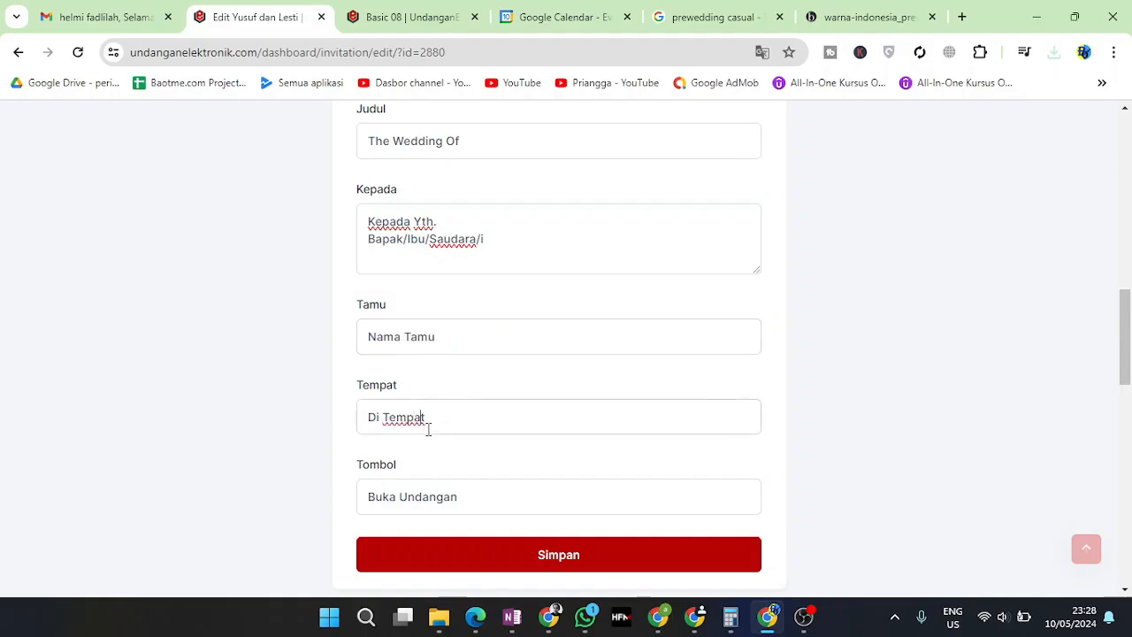
{"action": "triple_click", "coordinate": [411, 495]}
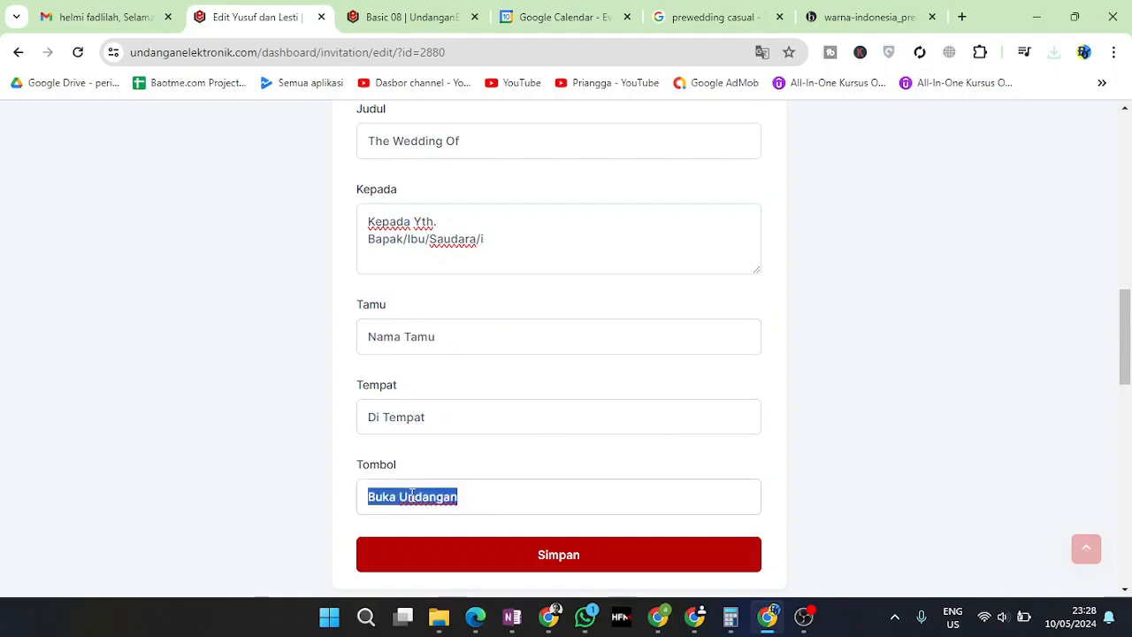
{"action": "left_click", "coordinate": [496, 427]}
{"action": "scroll", "coordinate": [523, 455], "scroll_direction": "up", "scroll_amount": 8}
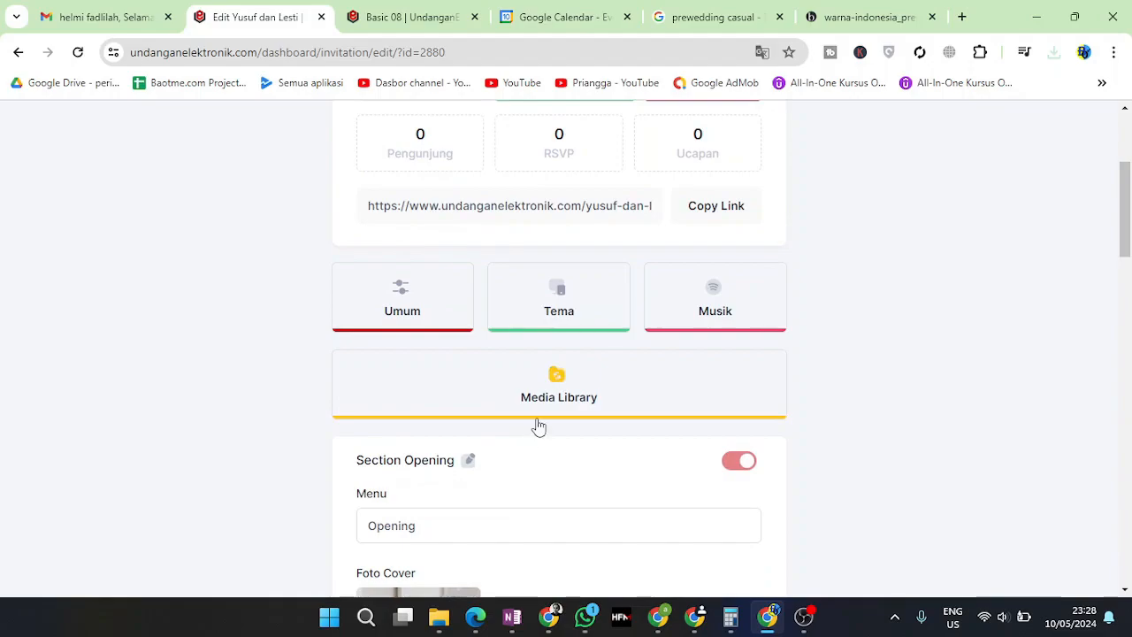
Save the Opening section changes and dismiss the confirmation
{"action": "scroll", "coordinate": [539, 427], "scroll_direction": "down", "scroll_amount": 9}
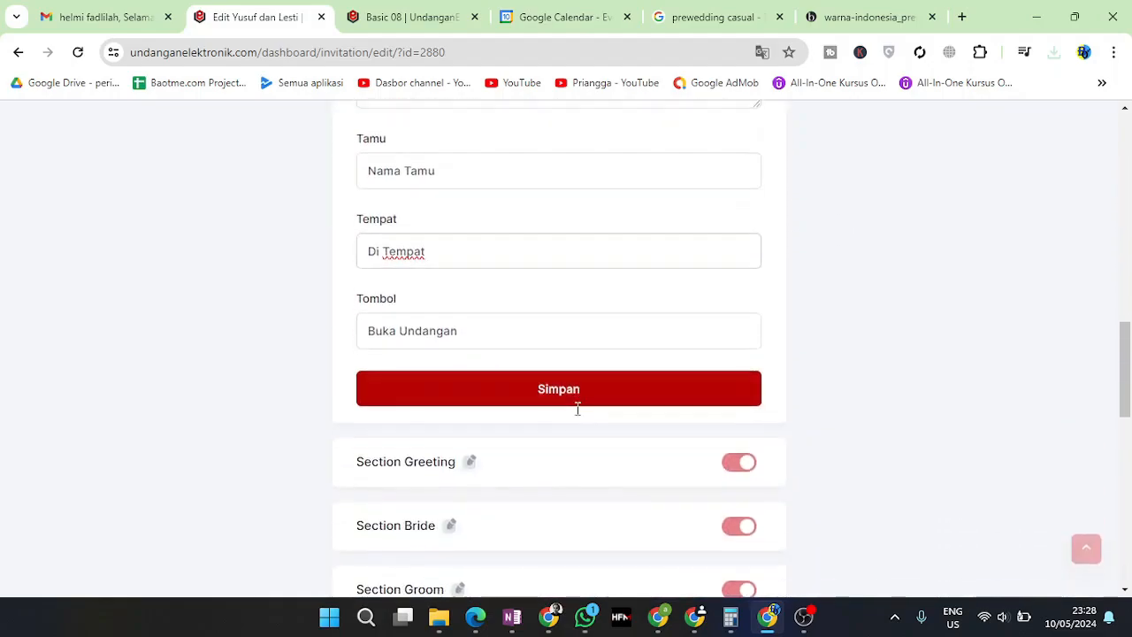
{"action": "left_click", "coordinate": [507, 397]}
{"action": "left_click", "coordinate": [580, 424]}
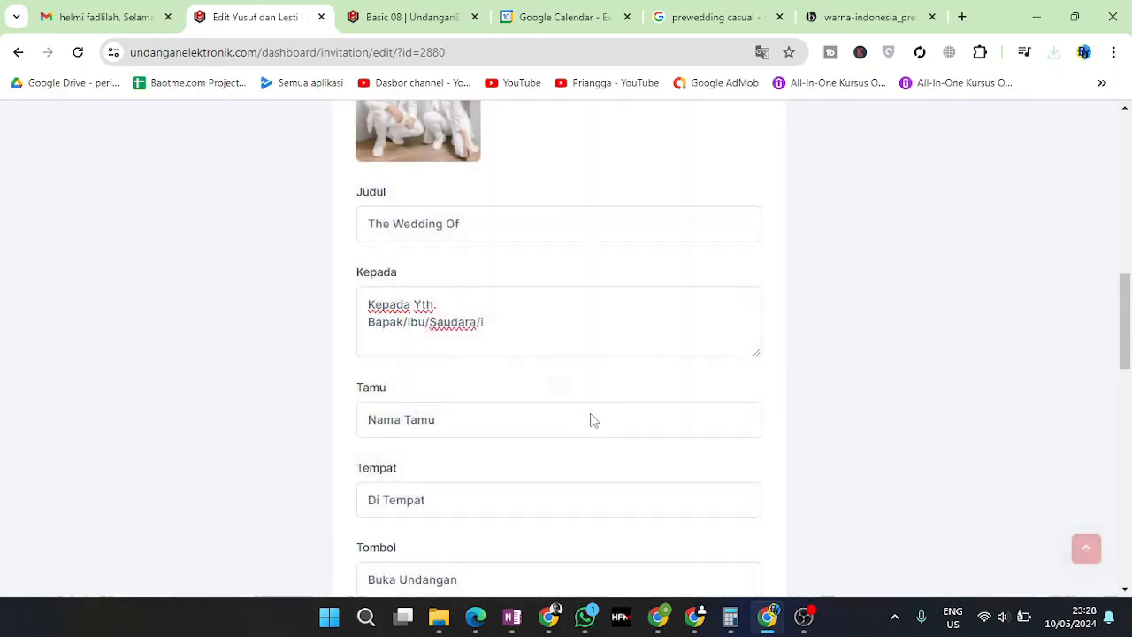
Set the couple photo as the photo in the Bride section
{"action": "scroll", "coordinate": [682, 374], "scroll_direction": "up", "scroll_amount": 4}
{"action": "scroll", "coordinate": [682, 374], "scroll_direction": "down", "scroll_amount": 5}
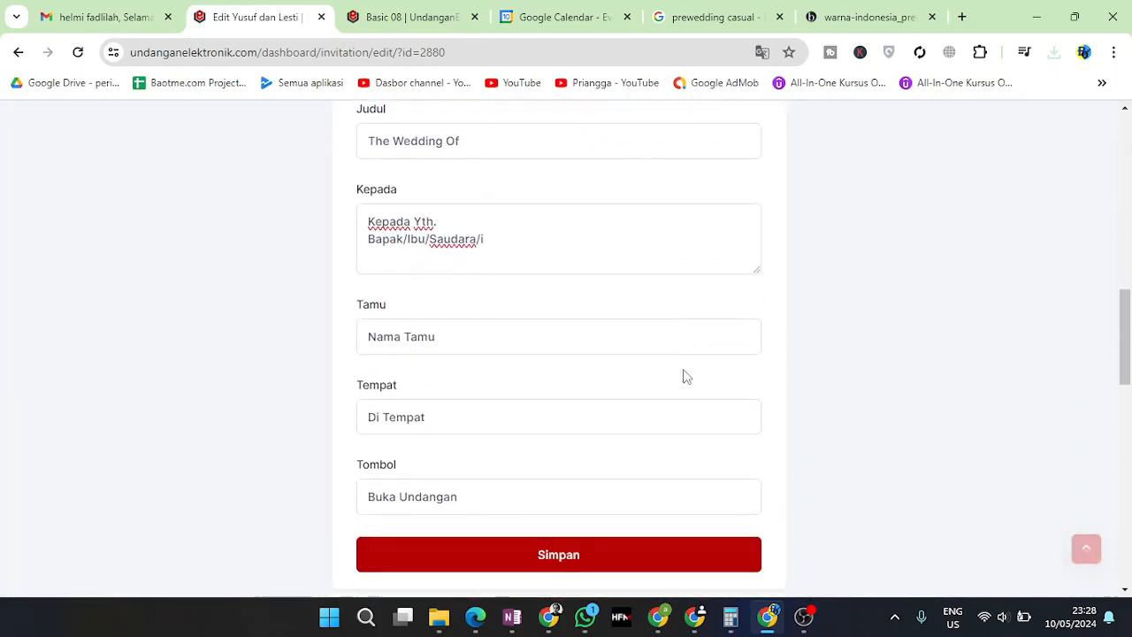
{"action": "scroll", "coordinate": [682, 375], "scroll_direction": "down", "scroll_amount": 4}
{"action": "scroll", "coordinate": [682, 375], "scroll_direction": "up", "scroll_amount": 7}
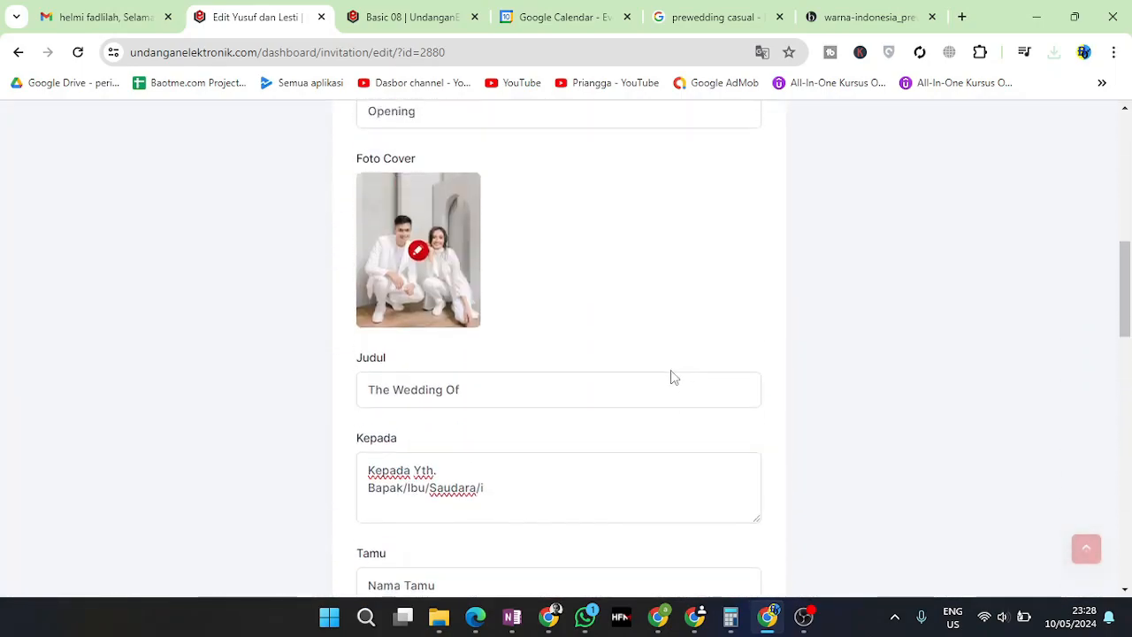
{"action": "scroll", "coordinate": [671, 377], "scroll_direction": "up", "scroll_amount": 3}
{"action": "left_click", "coordinate": [471, 299]}
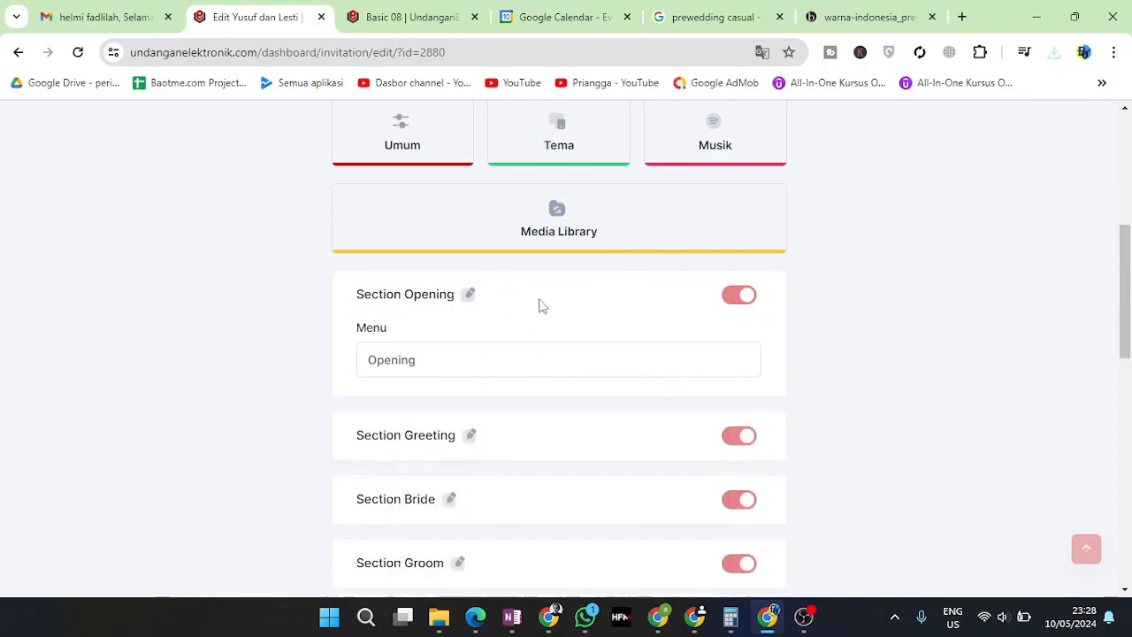
{"action": "left_click", "coordinate": [468, 361]}
{"action": "scroll", "coordinate": [478, 354], "scroll_direction": "down", "scroll_amount": 2}
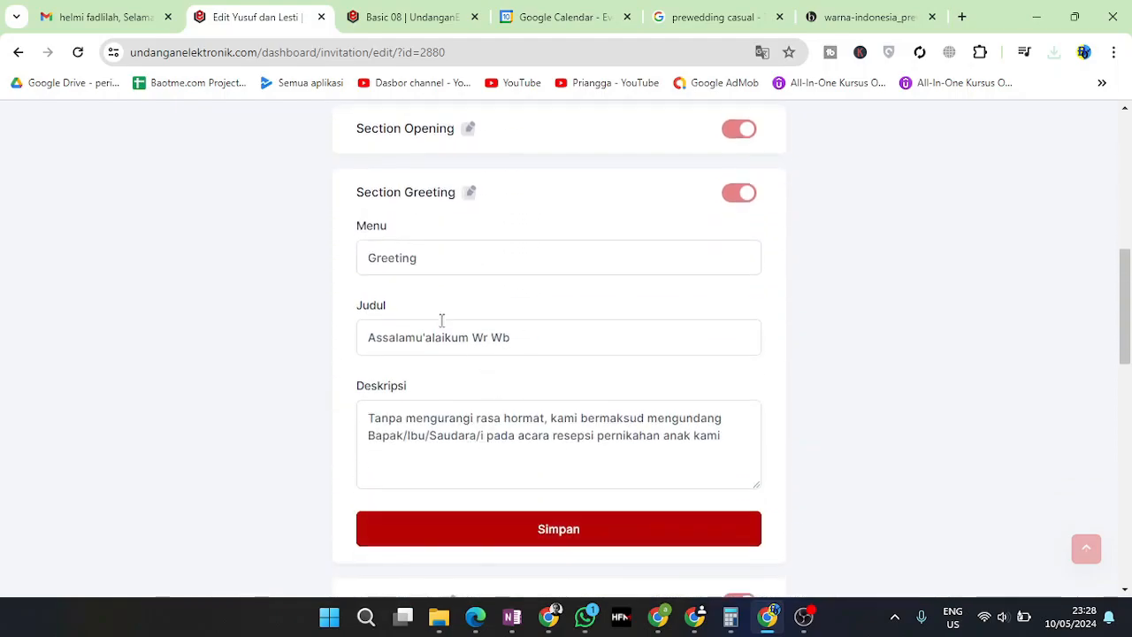
{"action": "scroll", "coordinate": [535, 412], "scroll_direction": "down", "scroll_amount": 2}
{"action": "left_click", "coordinate": [448, 437]}
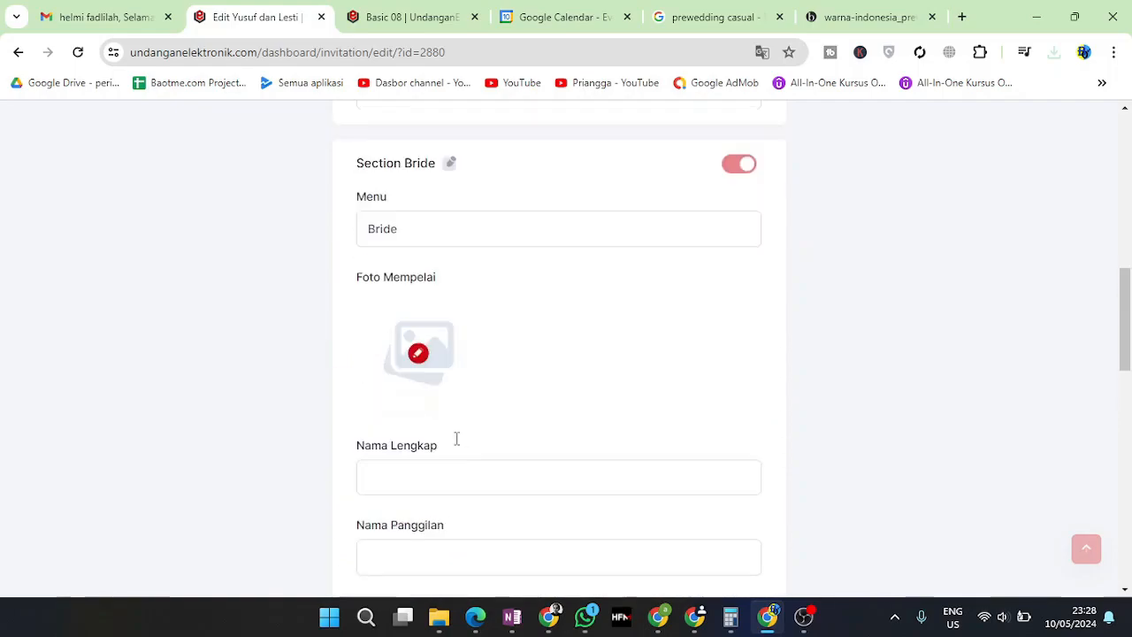
{"action": "left_click", "coordinate": [419, 396]}
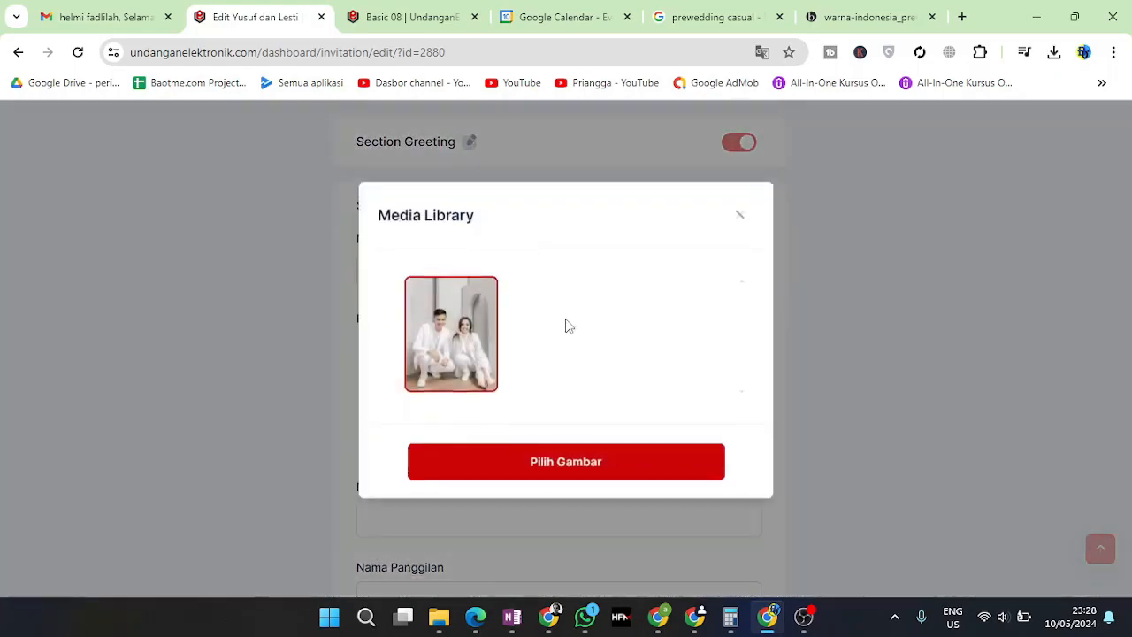
{"action": "left_click", "coordinate": [583, 480]}
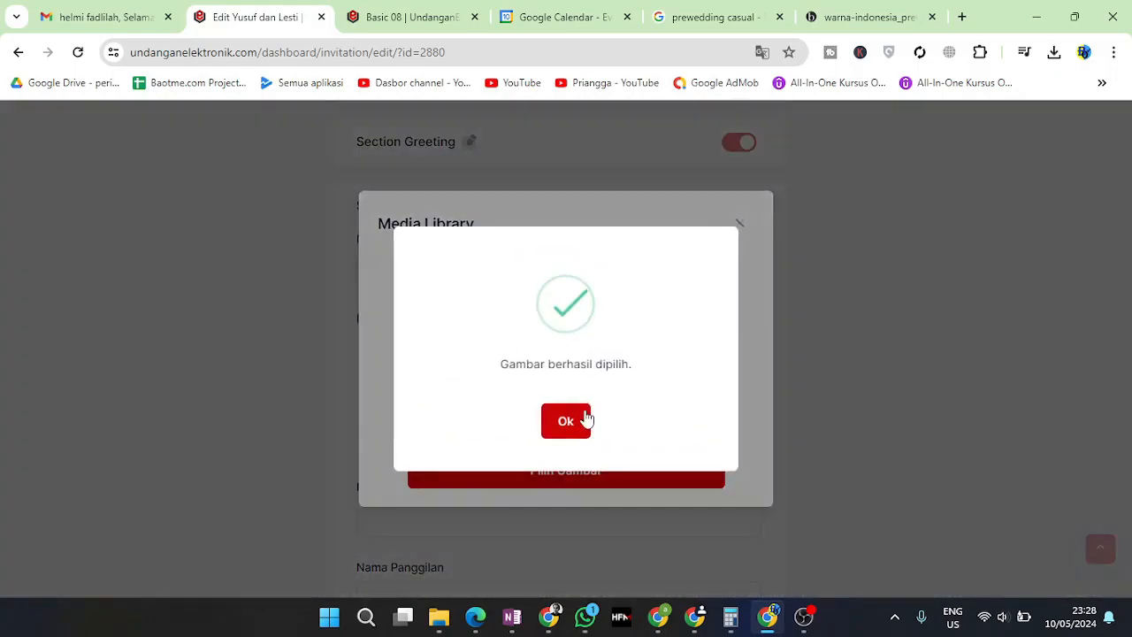
{"action": "left_click", "coordinate": [586, 419]}
Reopen the Opening section to check its cover photo
{"action": "scroll", "coordinate": [599, 394], "scroll_direction": "up", "scroll_amount": 4}
{"action": "left_click", "coordinate": [466, 412]}
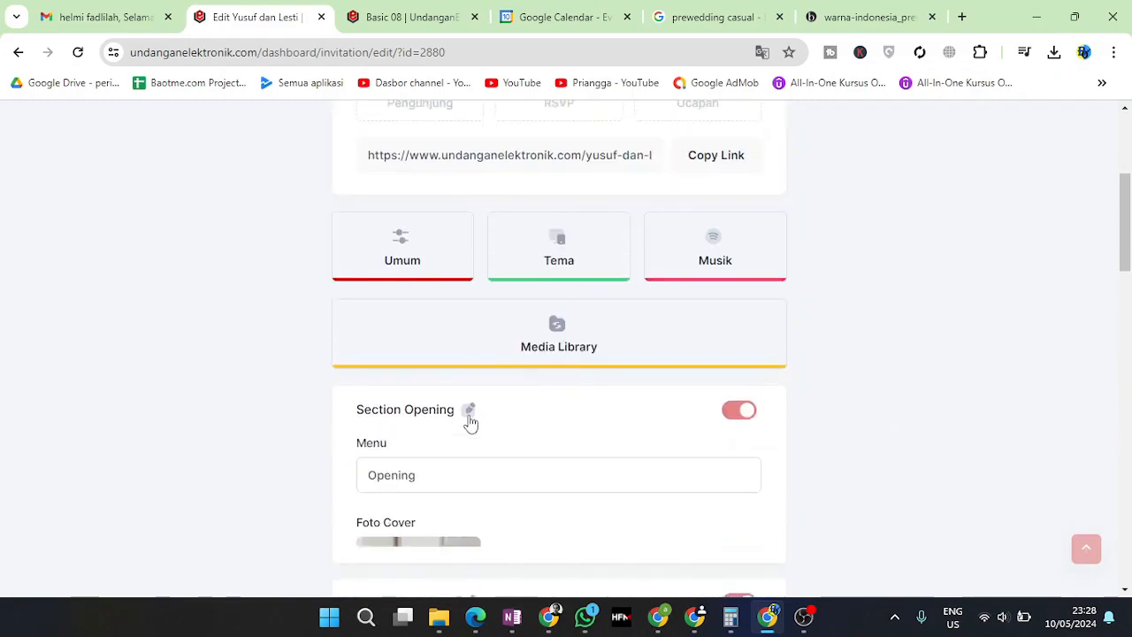
{"action": "scroll", "coordinate": [602, 222], "scroll_direction": "up", "scroll_amount": 1}
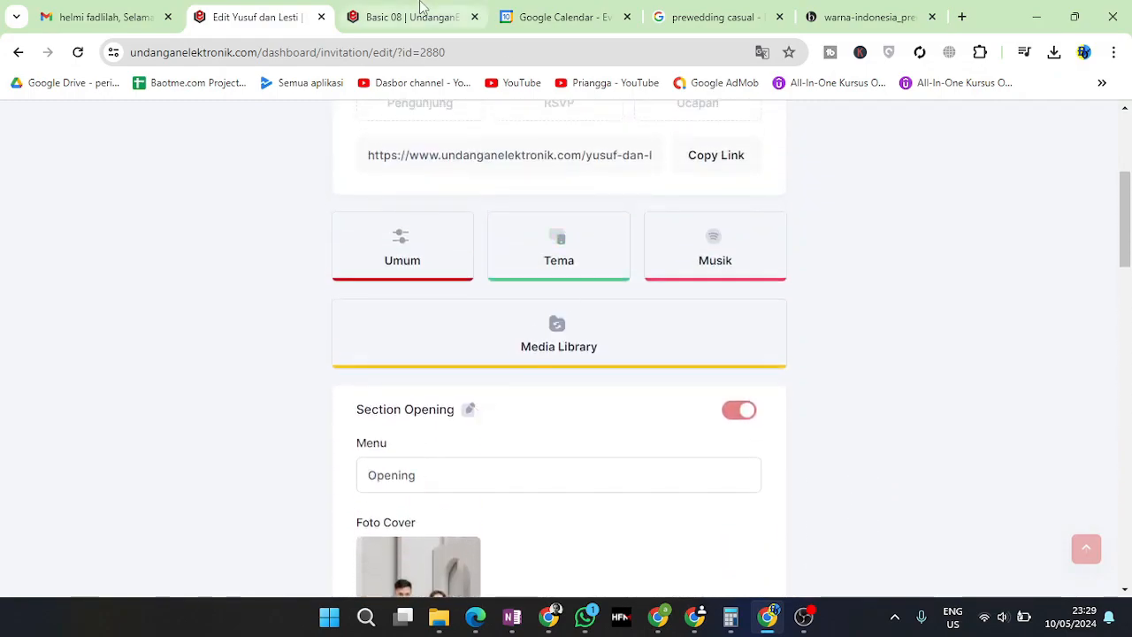
{"action": "key", "text": "ctrl+Tab"}
{"action": "scroll", "coordinate": [399, 571], "scroll_direction": "up", "scroll_amount": 7}
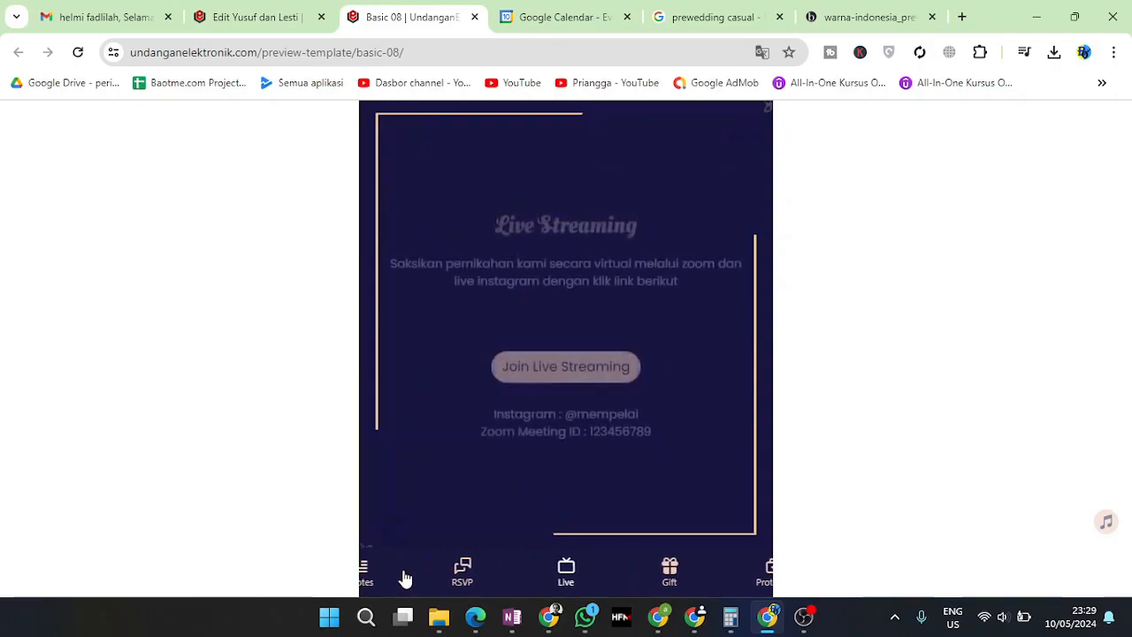
{"action": "scroll", "coordinate": [394, 577], "scroll_direction": "up", "scroll_amount": 6}
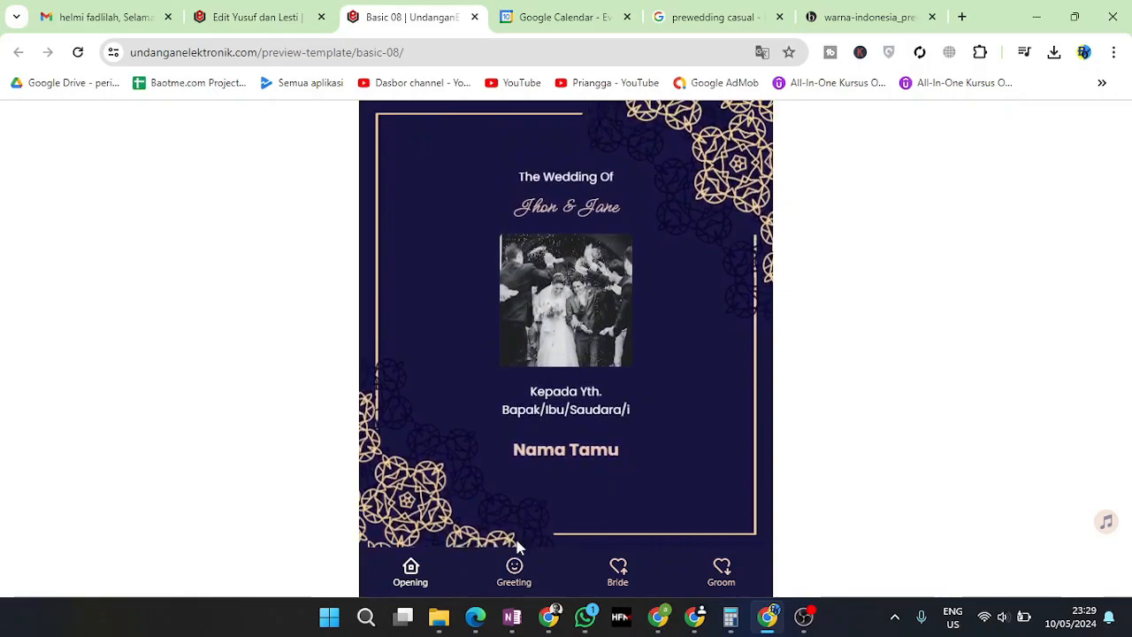
{"action": "left_click", "coordinate": [513, 574]}
{"action": "left_click", "coordinate": [611, 575]}
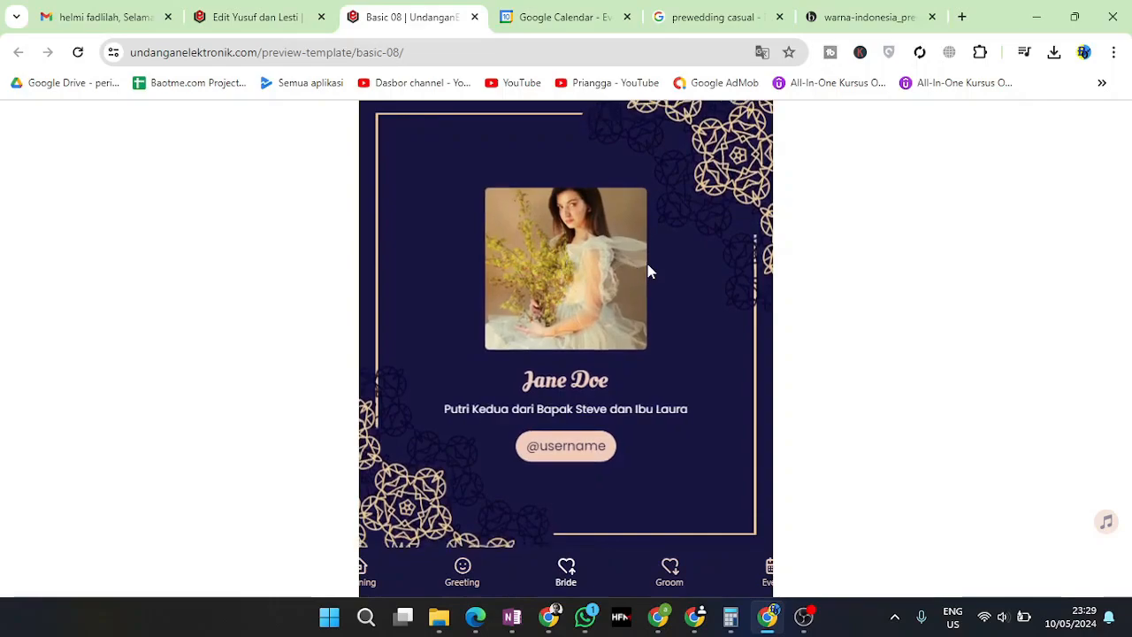
{"action": "left_click", "coordinate": [845, 10]}
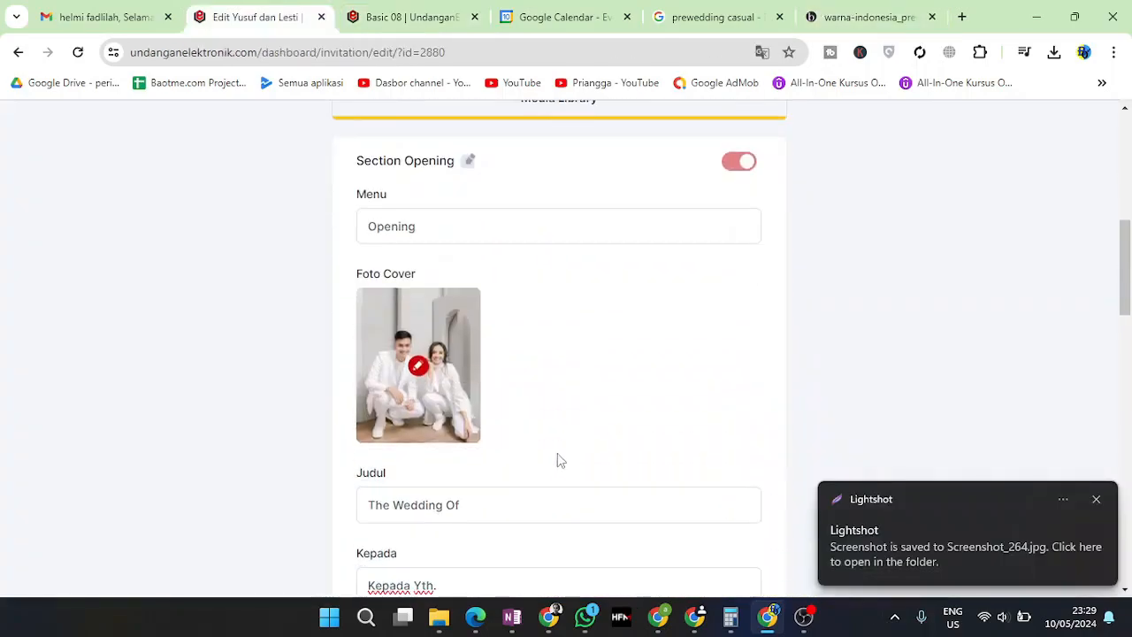
{"action": "scroll", "coordinate": [557, 457], "scroll_direction": "down", "scroll_amount": 2}
{"action": "scroll", "coordinate": [477, 371], "scroll_direction": "up", "scroll_amount": 1}
{"action": "scroll", "coordinate": [455, 336], "scroll_direction": "down", "scroll_amount": 8}
{"action": "scroll", "coordinate": [468, 168], "scroll_direction": "down", "scroll_amount": 5}
{"action": "scroll", "coordinate": [457, 222], "scroll_direction": "up", "scroll_amount": 5}
Expand the Bride section and view its image library without changing the photo
{"action": "scroll", "coordinate": [454, 223], "scroll_direction": "up", "scroll_amount": 2}
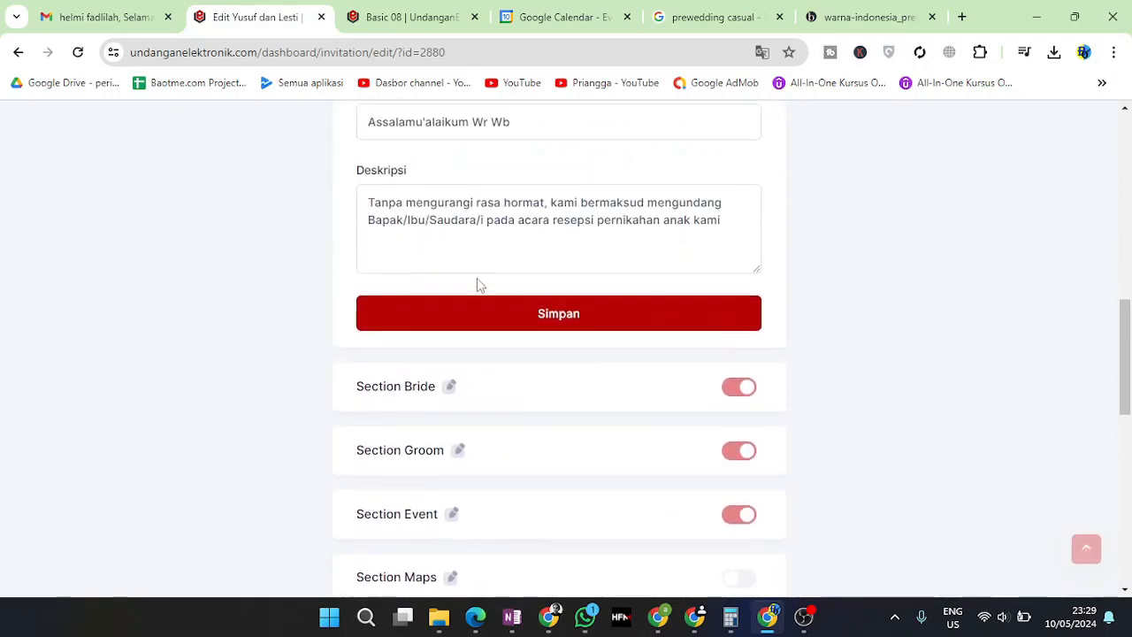
{"action": "left_click", "coordinate": [455, 388]}
{"action": "scroll", "coordinate": [462, 354], "scroll_direction": "down", "scroll_amount": 3}
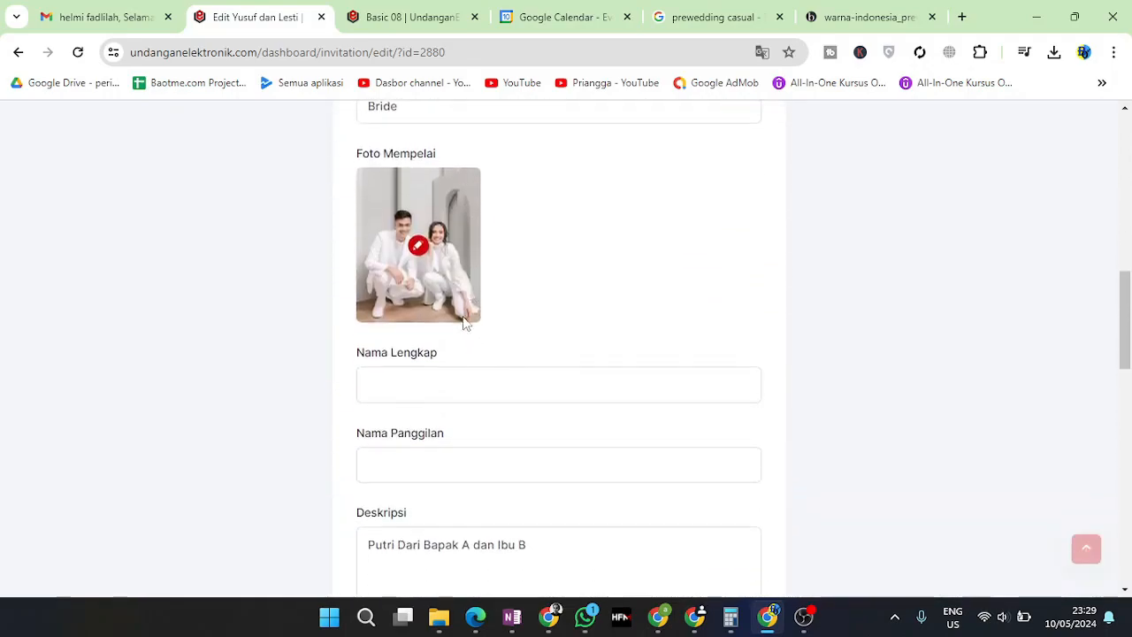
{"action": "scroll", "coordinate": [435, 353], "scroll_direction": "up", "scroll_amount": 2}
{"action": "scroll", "coordinate": [440, 363], "scroll_direction": "down", "scroll_amount": 5}
{"action": "scroll", "coordinate": [443, 364], "scroll_direction": "up", "scroll_amount": 3}
{"action": "left_click", "coordinate": [413, 247]}
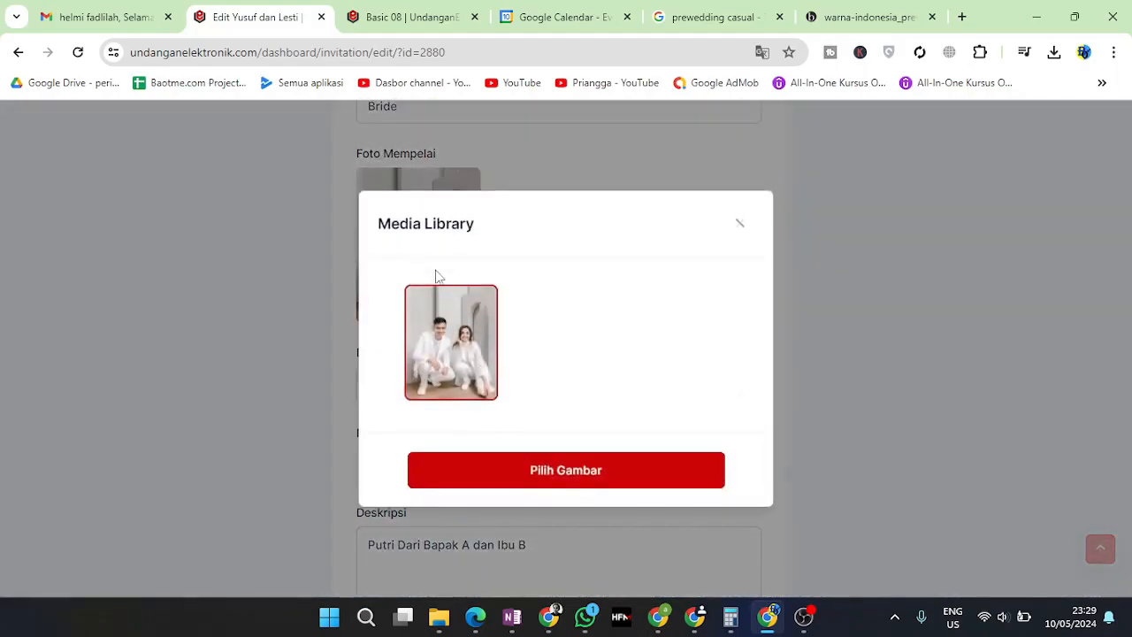
{"action": "left_click", "coordinate": [739, 226]}
{"action": "scroll", "coordinate": [534, 385], "scroll_direction": "up", "scroll_amount": 10}
{"action": "scroll", "coordinate": [531, 393], "scroll_direction": "down", "scroll_amount": 3}
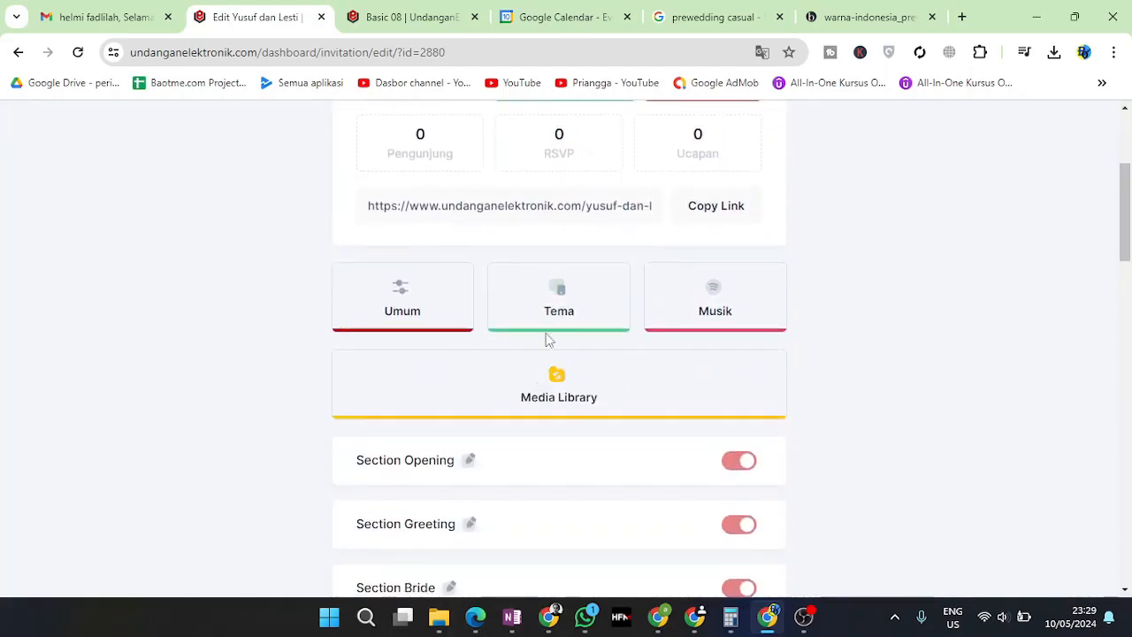
Select Screenshot_263 and Screenshot_264 from Documents > Lightshot for Media Library upload
{"action": "left_click", "coordinate": [579, 403]}
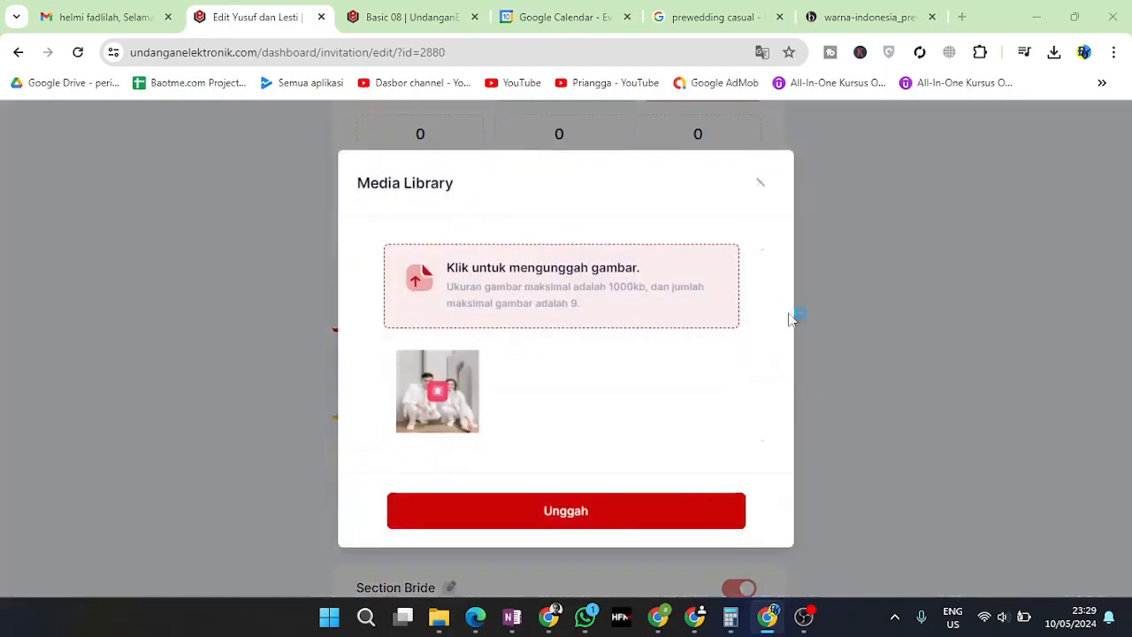
{"action": "left_click", "coordinate": [467, 250]}
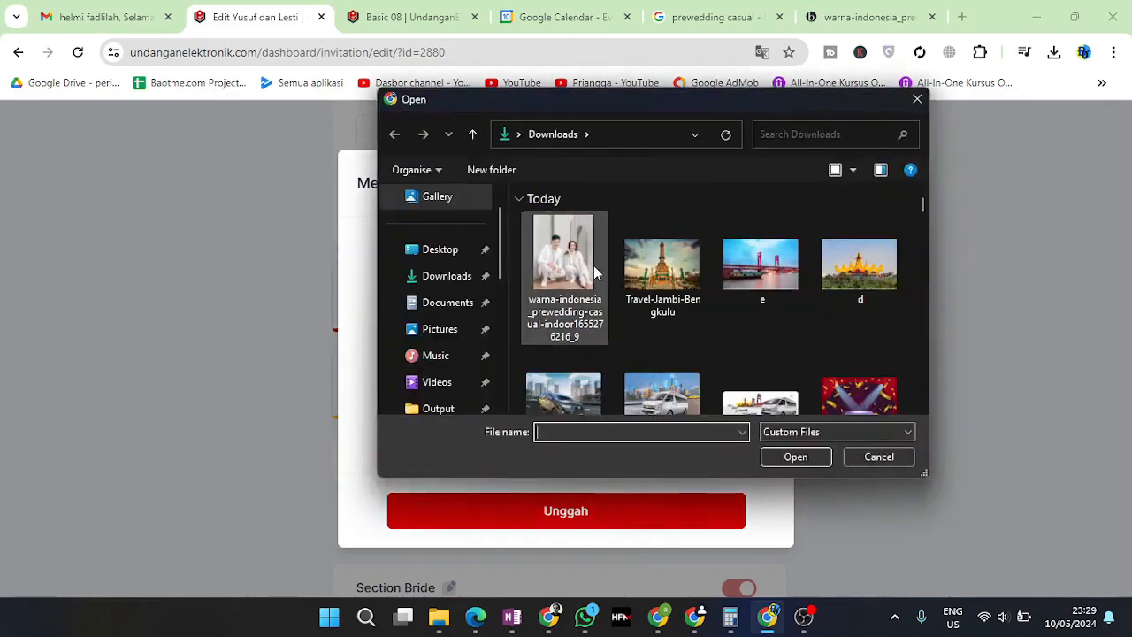
{"action": "left_click", "coordinate": [597, 269]}
{"action": "scroll", "coordinate": [451, 354], "scroll_direction": "down", "scroll_amount": 2}
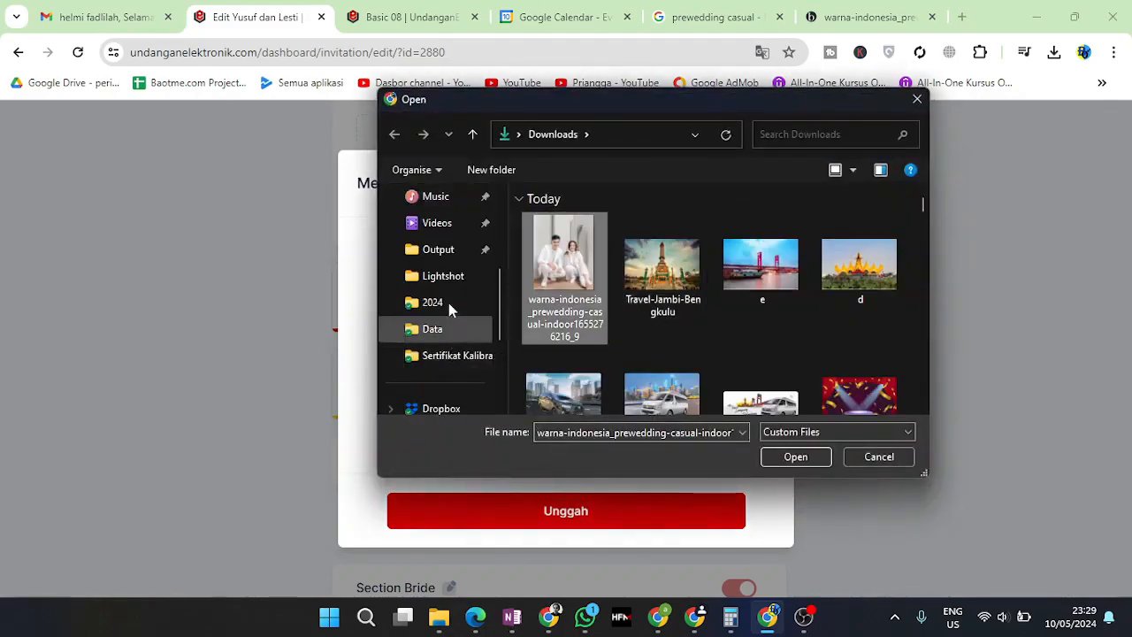
{"action": "scroll", "coordinate": [448, 309], "scroll_direction": "down", "scroll_amount": 2}
{"action": "scroll", "coordinate": [449, 301], "scroll_direction": "up", "scroll_amount": 3}
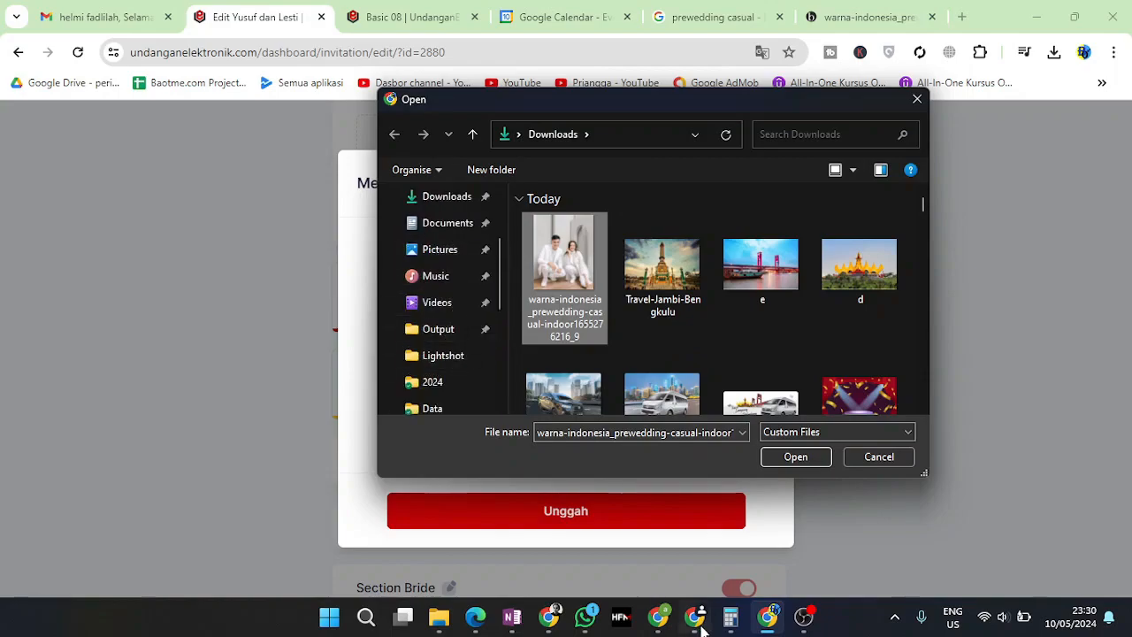
{"action": "left_click", "coordinate": [805, 619]}
{"action": "left_click", "coordinate": [976, 432]}
{"action": "left_click", "coordinate": [442, 355]}
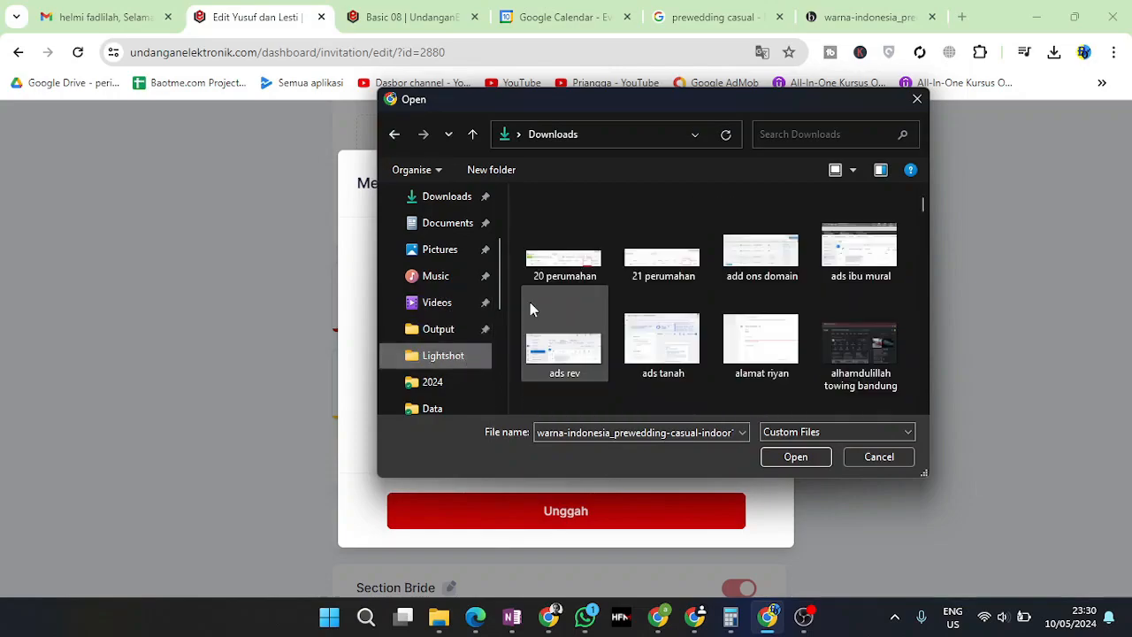
{"action": "left_click", "coordinate": [627, 250]}
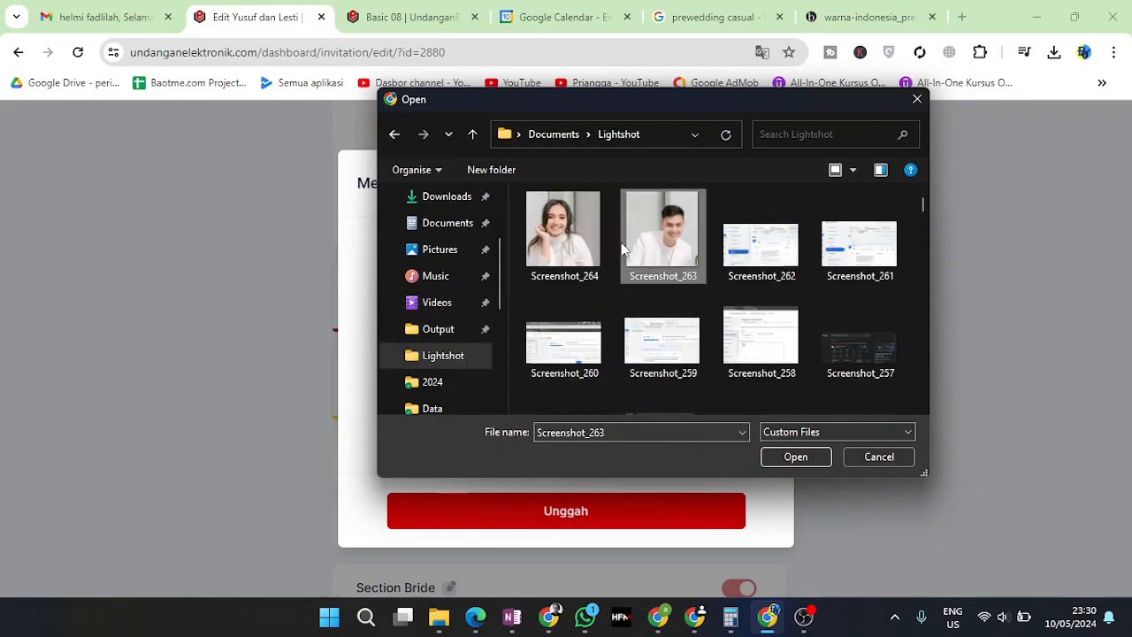
{"action": "left_click", "coordinate": [593, 255], "text": "ctrl"}
{"action": "left_click", "coordinate": [778, 456]}
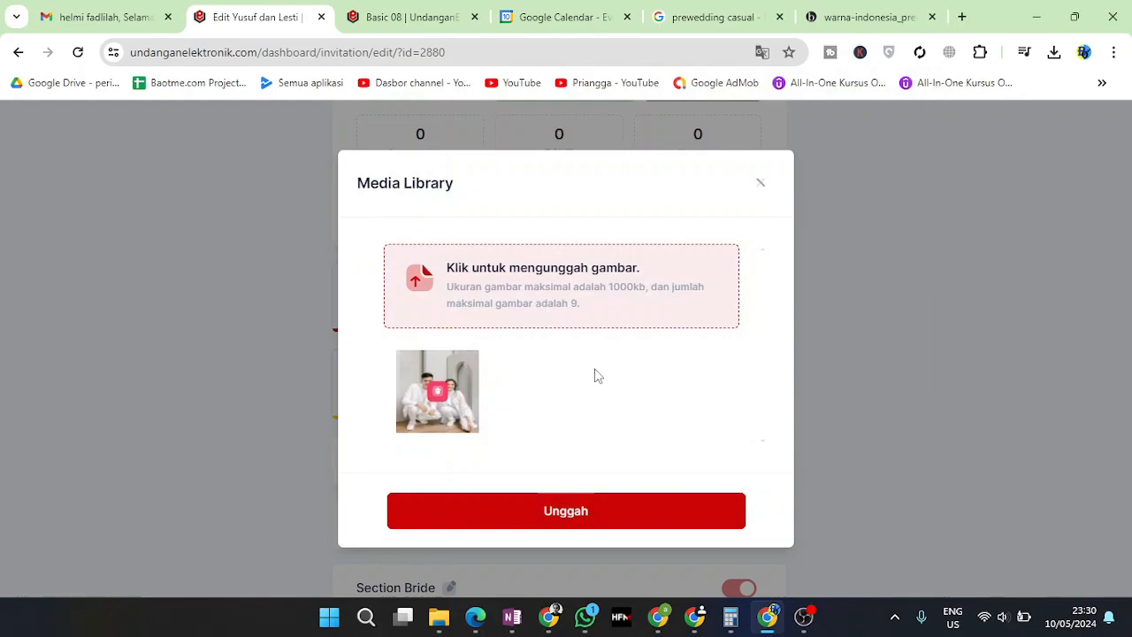
Upload the two selected portraits to the Media Library and close it
{"action": "left_click", "coordinate": [632, 512]}
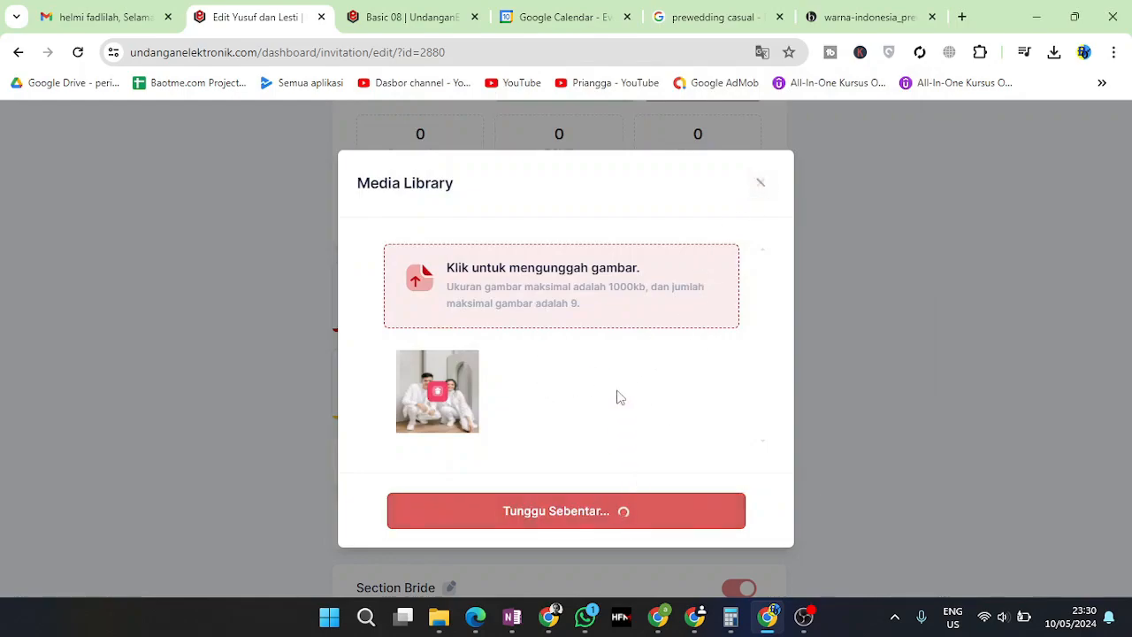
{"action": "left_click", "coordinate": [557, 423]}
{"action": "left_click", "coordinate": [760, 182]}
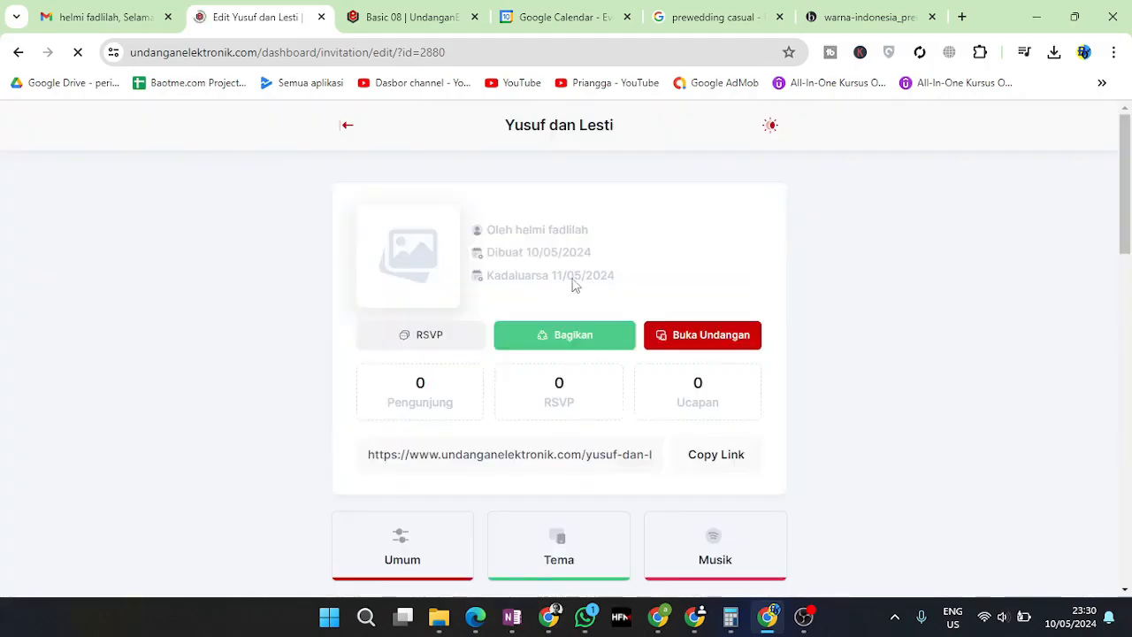
Set the man's portrait as the Groom section photo
{"action": "scroll", "coordinate": [557, 437], "scroll_direction": "down", "scroll_amount": 6}
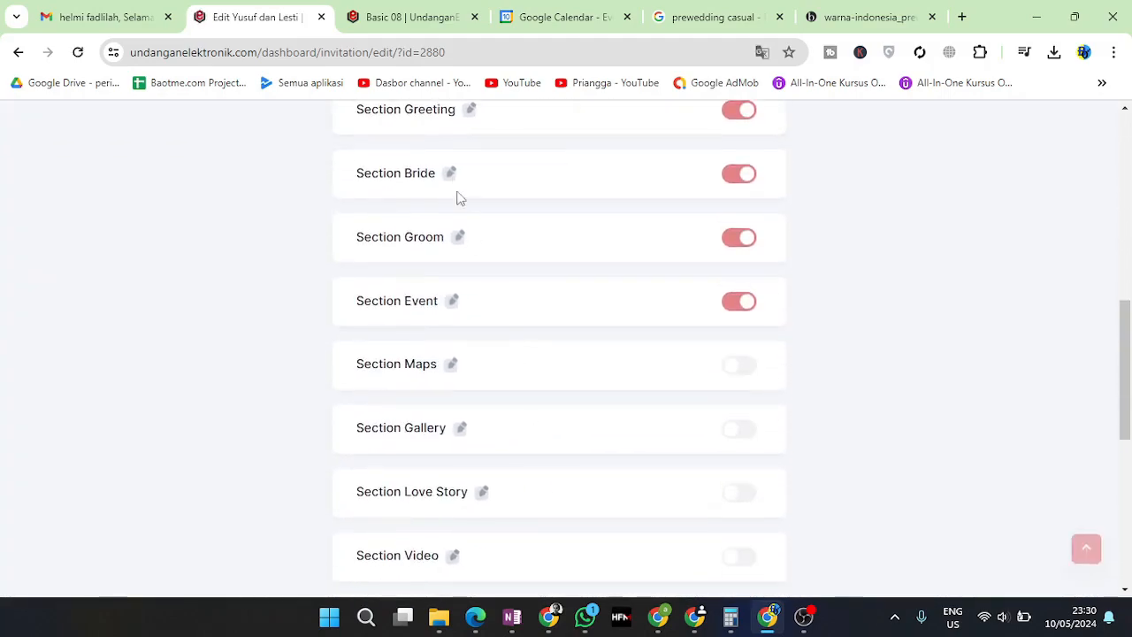
{"action": "left_click", "coordinate": [459, 239]}
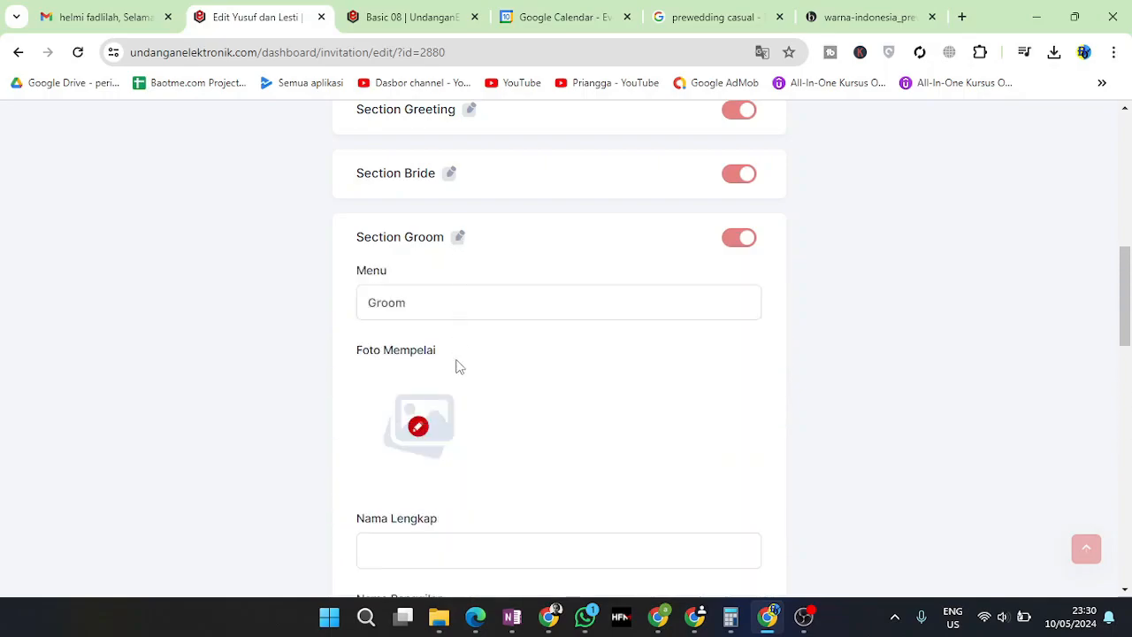
{"action": "scroll", "coordinate": [458, 348], "scroll_direction": "down", "scroll_amount": 2}
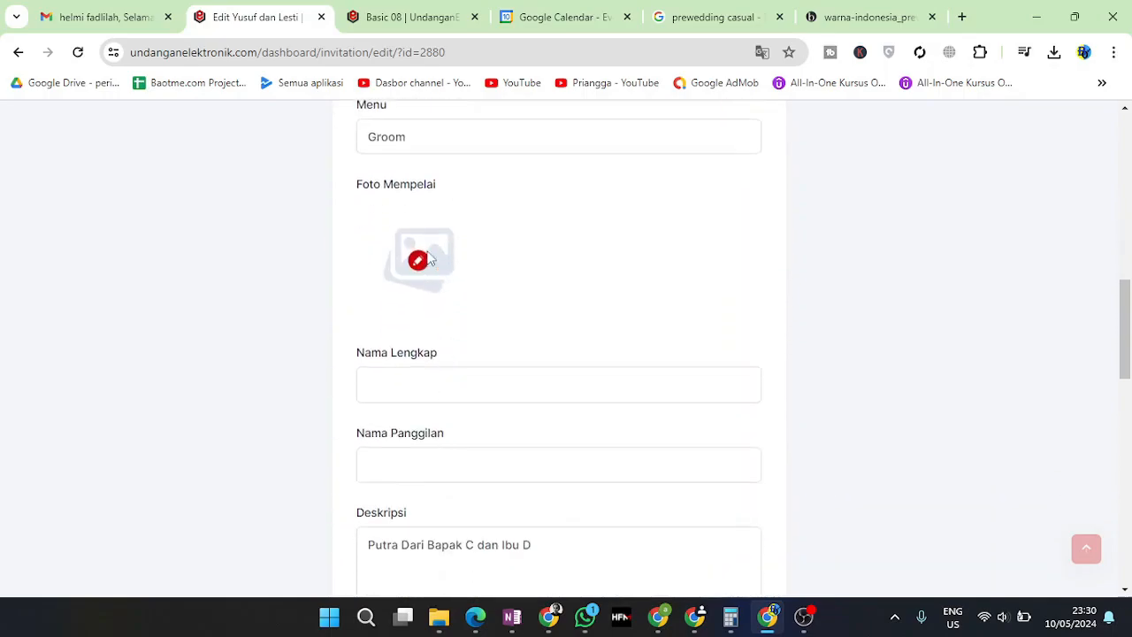
{"action": "left_click", "coordinate": [420, 262]}
{"action": "left_click", "coordinate": [679, 338]}
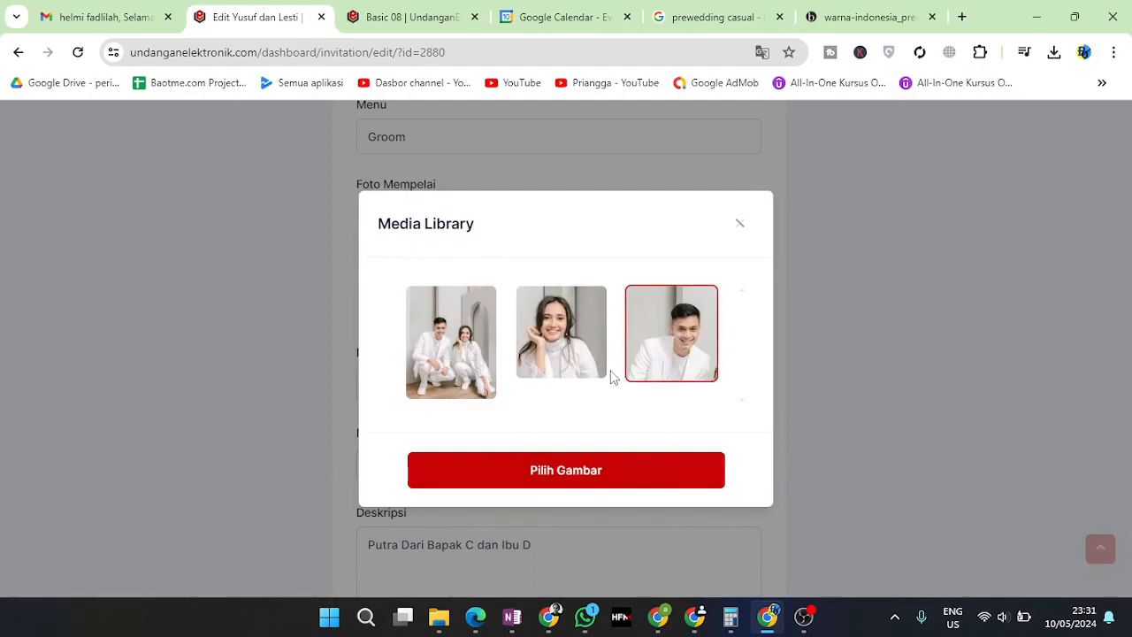
{"action": "left_click", "coordinate": [619, 462]}
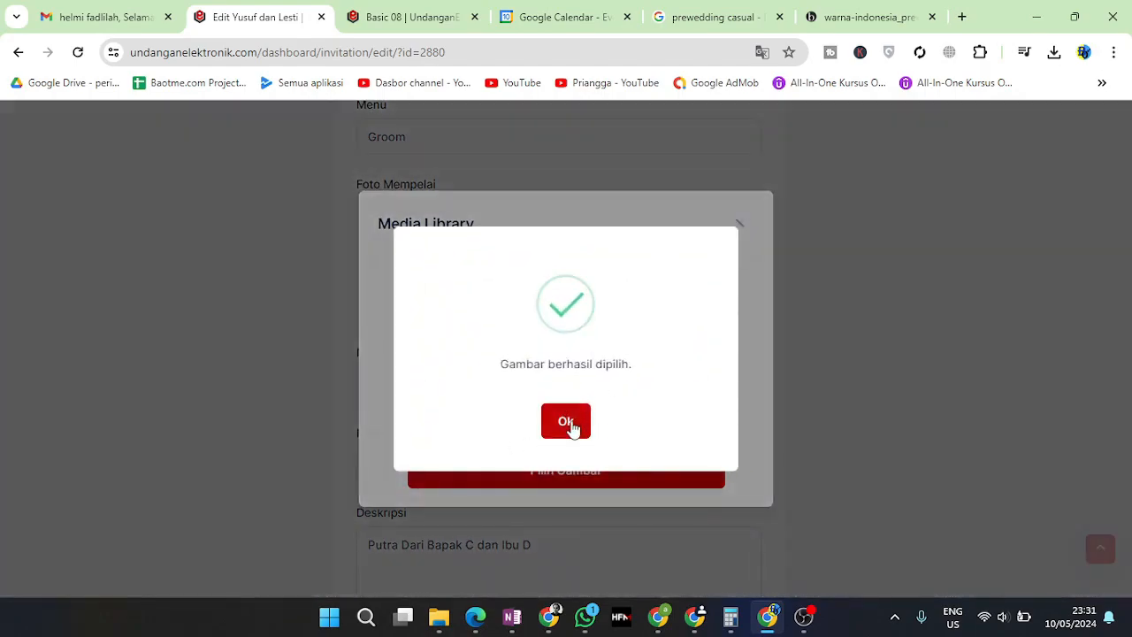
{"action": "left_click", "coordinate": [566, 422]}
Fill in the groom's full name and nickname, then select the father's placeholder letter C
{"action": "left_click", "coordinate": [403, 396]}
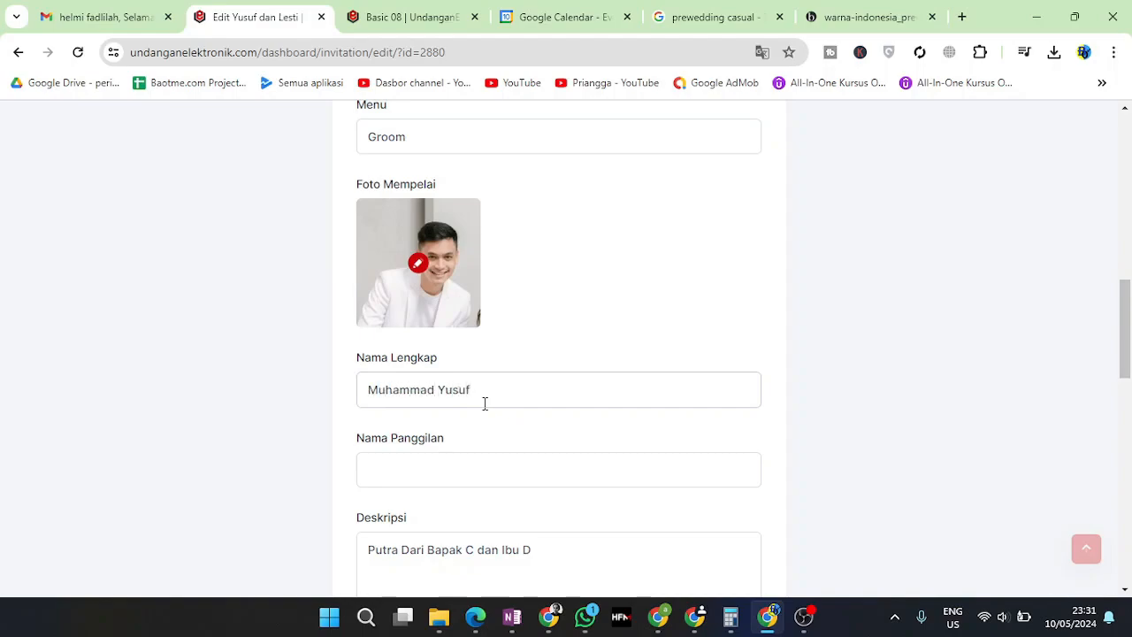
{"action": "left_click", "coordinate": [457, 485]}
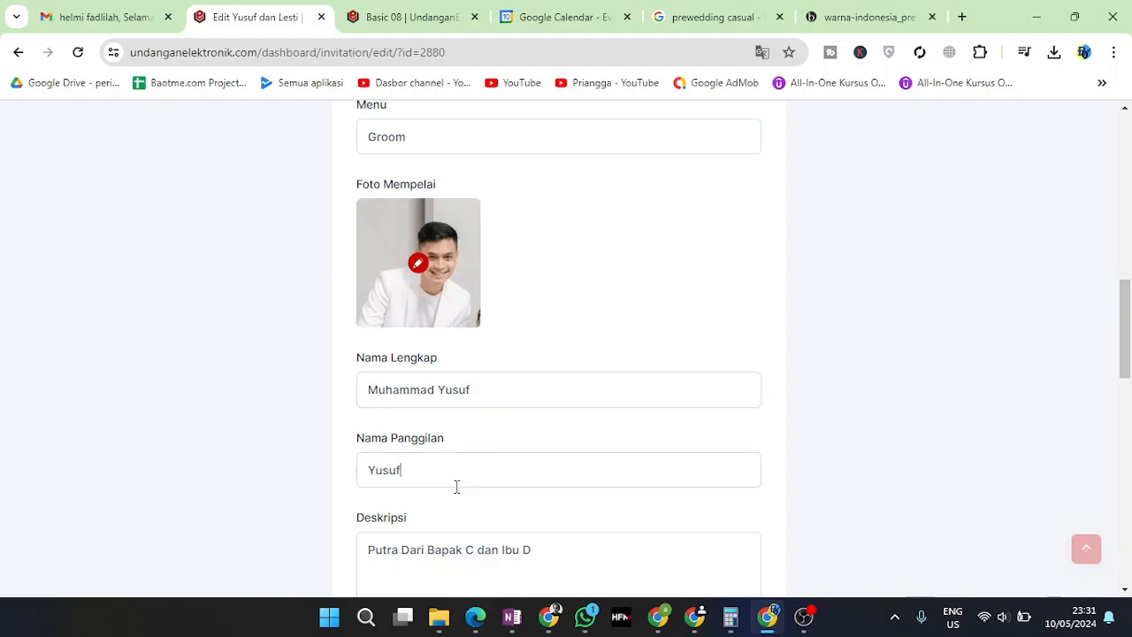
{"action": "scroll", "coordinate": [457, 487], "scroll_direction": "down", "scroll_amount": 1}
{"action": "left_click", "coordinate": [406, 470]}
{"action": "left_click", "coordinate": [468, 471]}
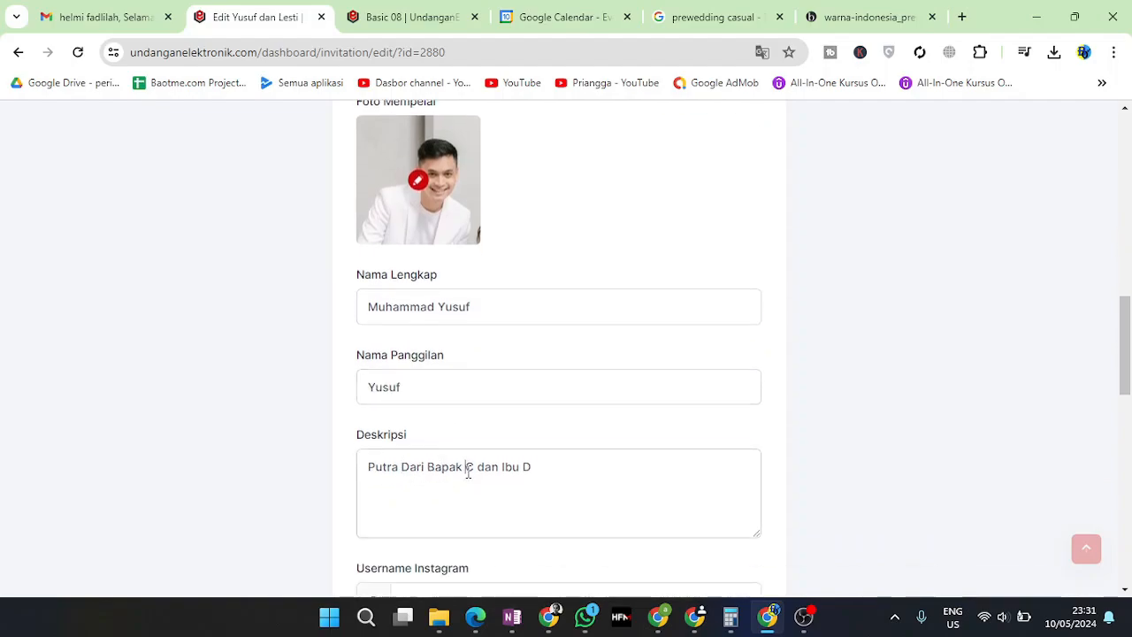
{"action": "double_click", "coordinate": [474, 466]}
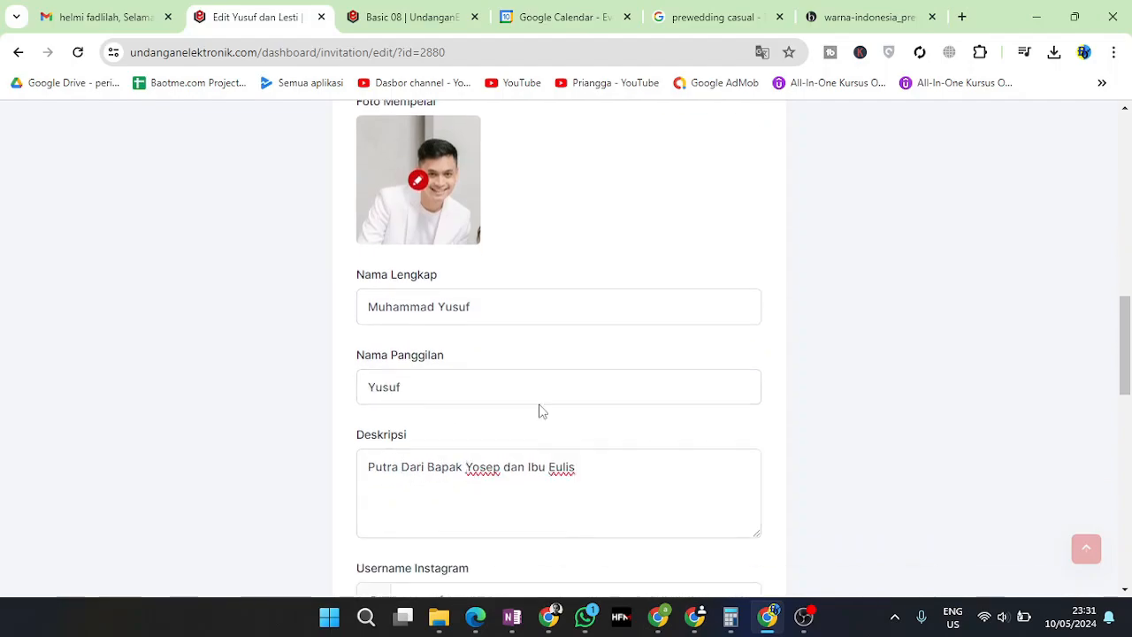
{"action": "scroll", "coordinate": [539, 407], "scroll_direction": "up", "scroll_amount": 4}
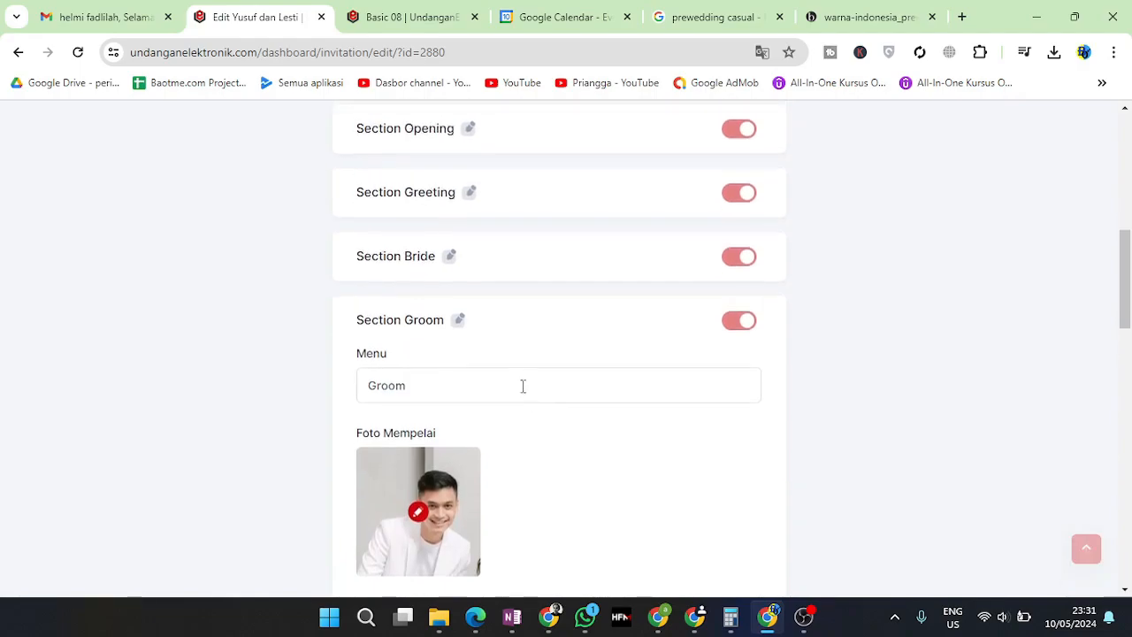
Collapse the Groom section, review the Event section, and reopen the Bride section
{"action": "left_click", "coordinate": [463, 329]}
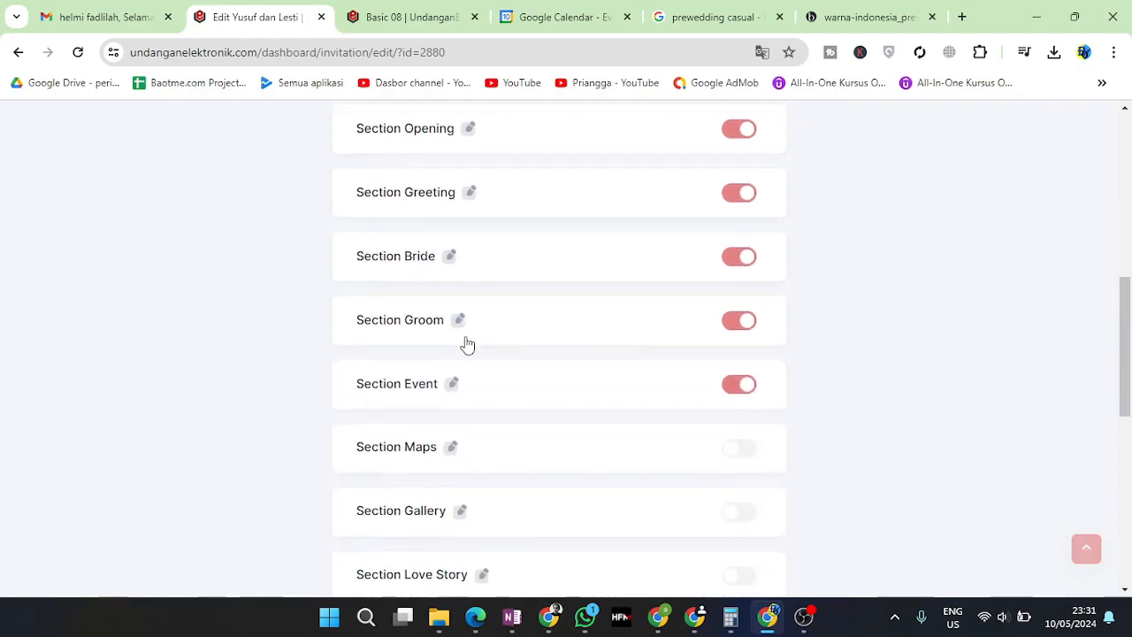
{"action": "left_click", "coordinate": [453, 386]}
{"action": "scroll", "coordinate": [456, 391], "scroll_direction": "down", "scroll_amount": 4}
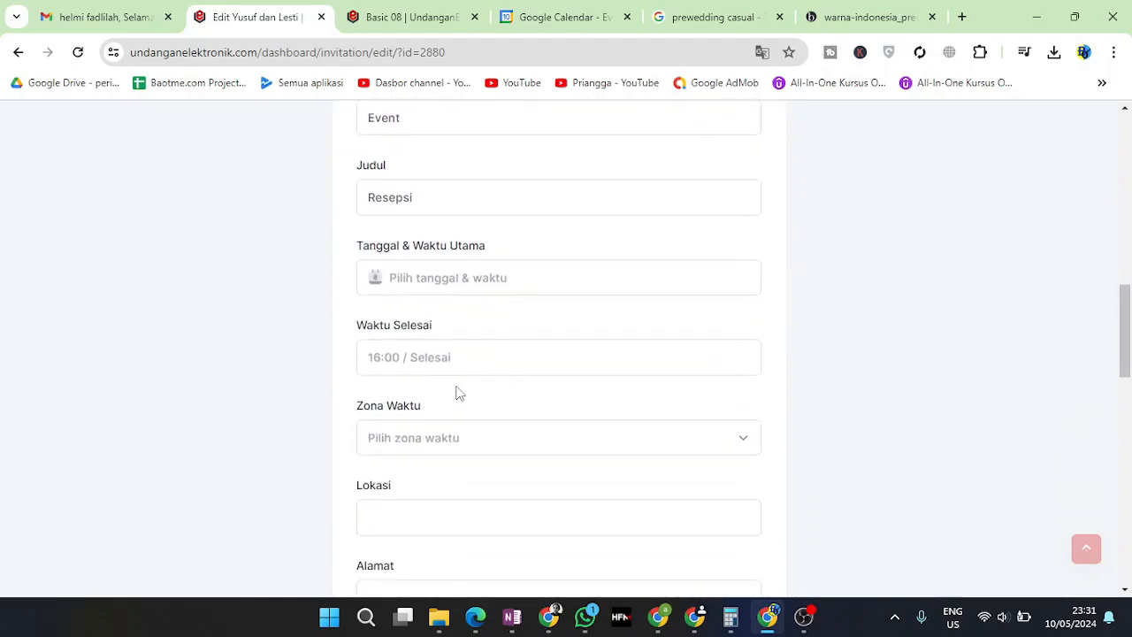
{"action": "scroll", "coordinate": [458, 376], "scroll_direction": "down", "scroll_amount": 3}
{"action": "scroll", "coordinate": [457, 399], "scroll_direction": "down", "scroll_amount": 6}
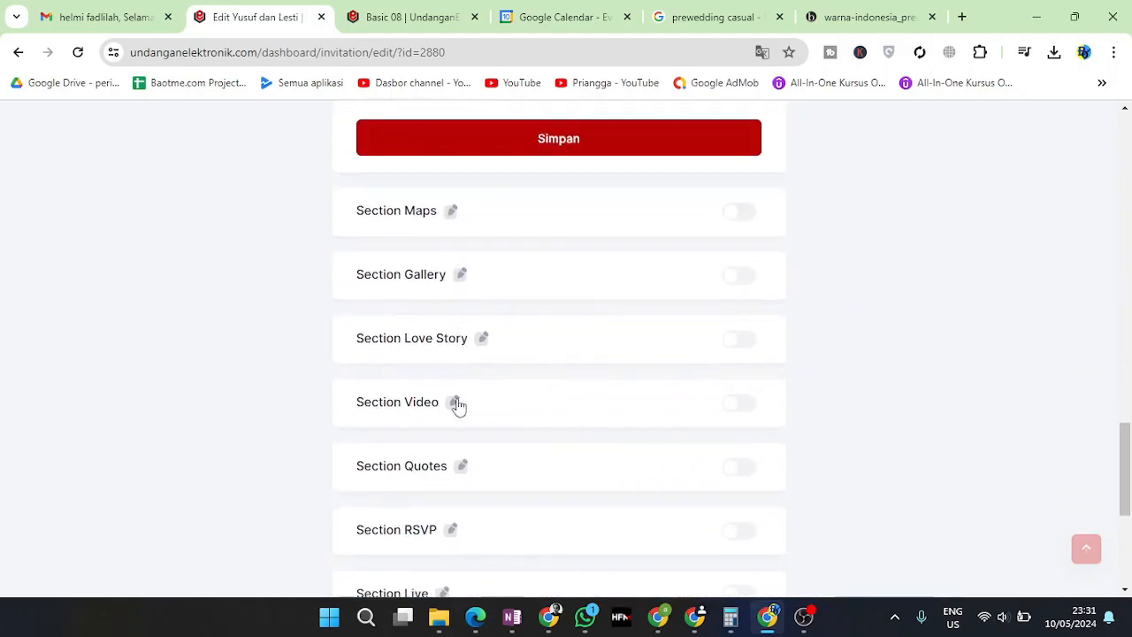
{"action": "scroll", "coordinate": [469, 326], "scroll_direction": "up", "scroll_amount": 13}
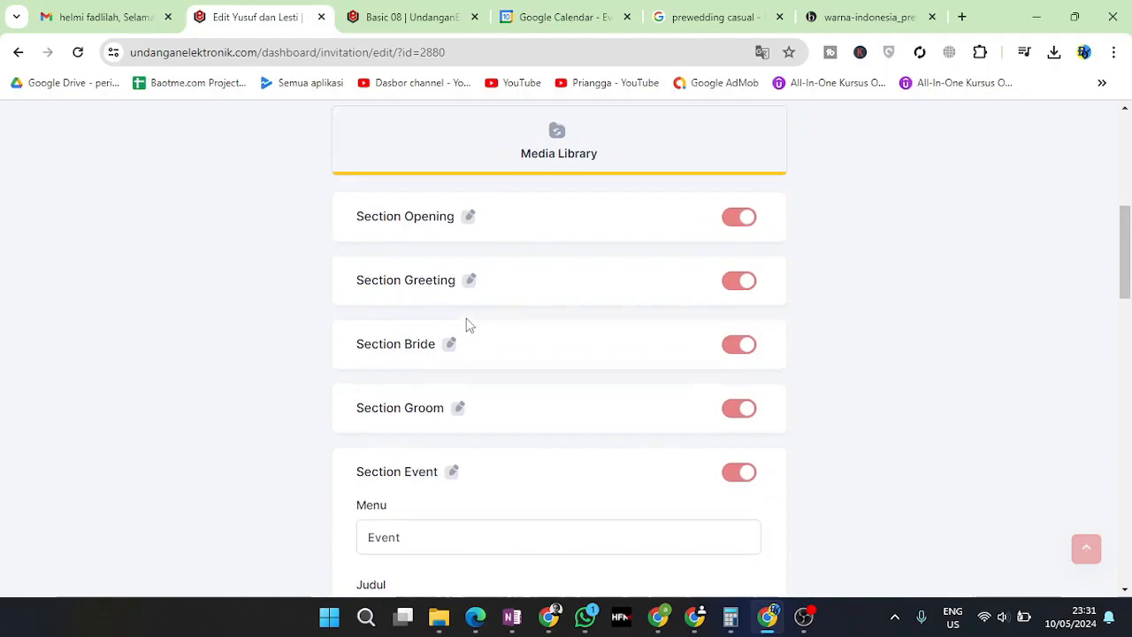
{"action": "left_click", "coordinate": [447, 471]}
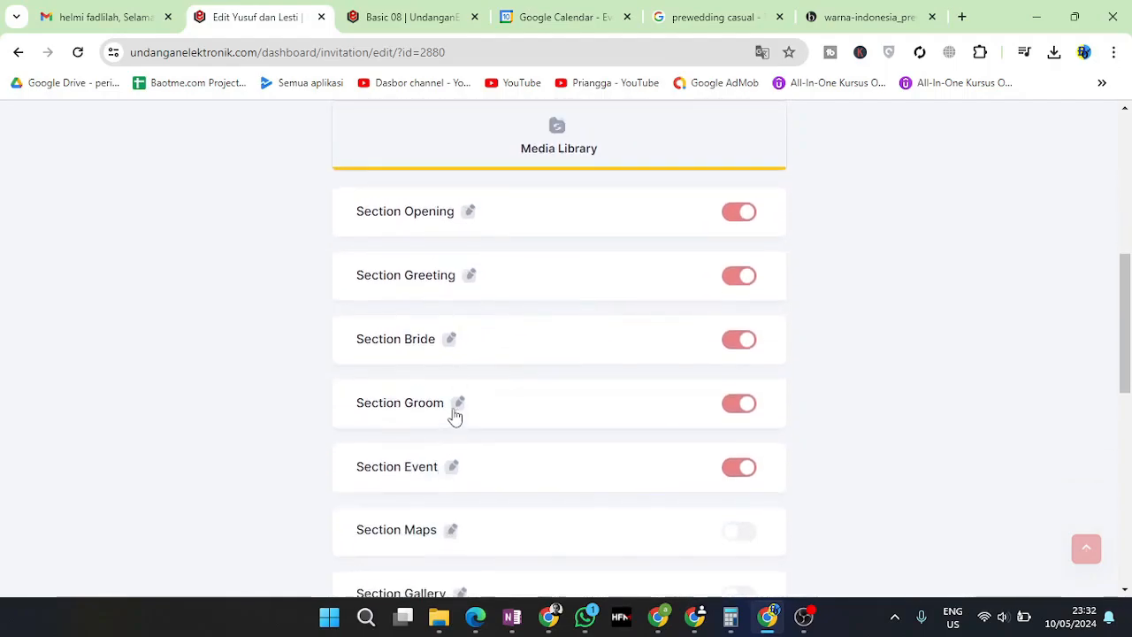
{"action": "left_click", "coordinate": [453, 342]}
{"action": "scroll", "coordinate": [469, 398], "scroll_direction": "down", "scroll_amount": 3}
{"action": "scroll", "coordinate": [478, 439], "scroll_direction": "down", "scroll_amount": 2}
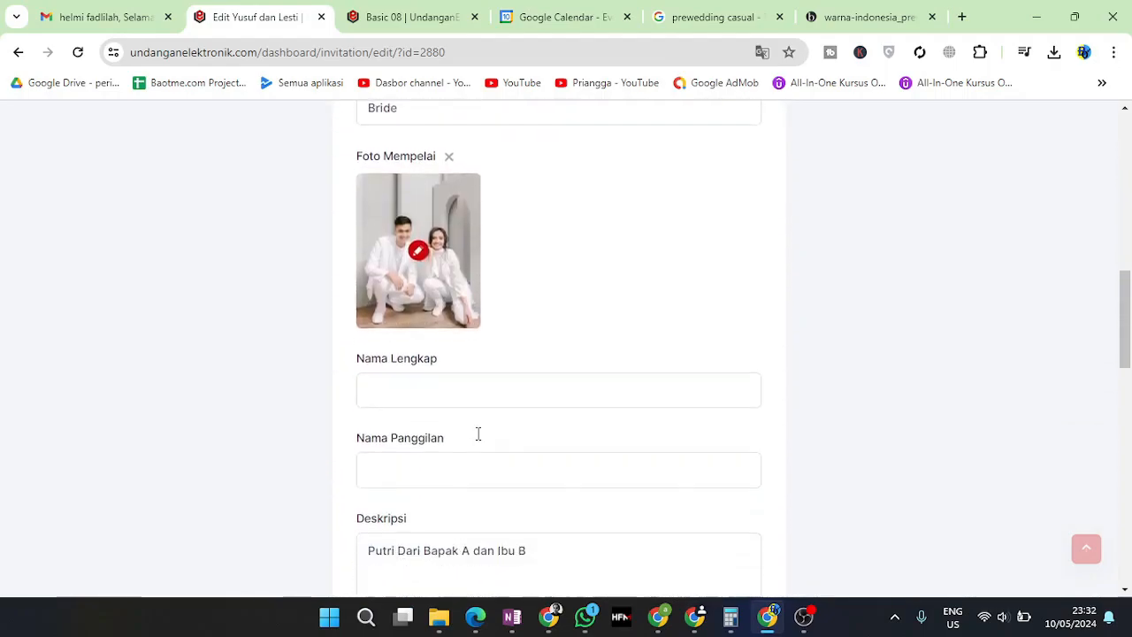
{"action": "scroll", "coordinate": [478, 433], "scroll_direction": "up", "scroll_amount": 3}
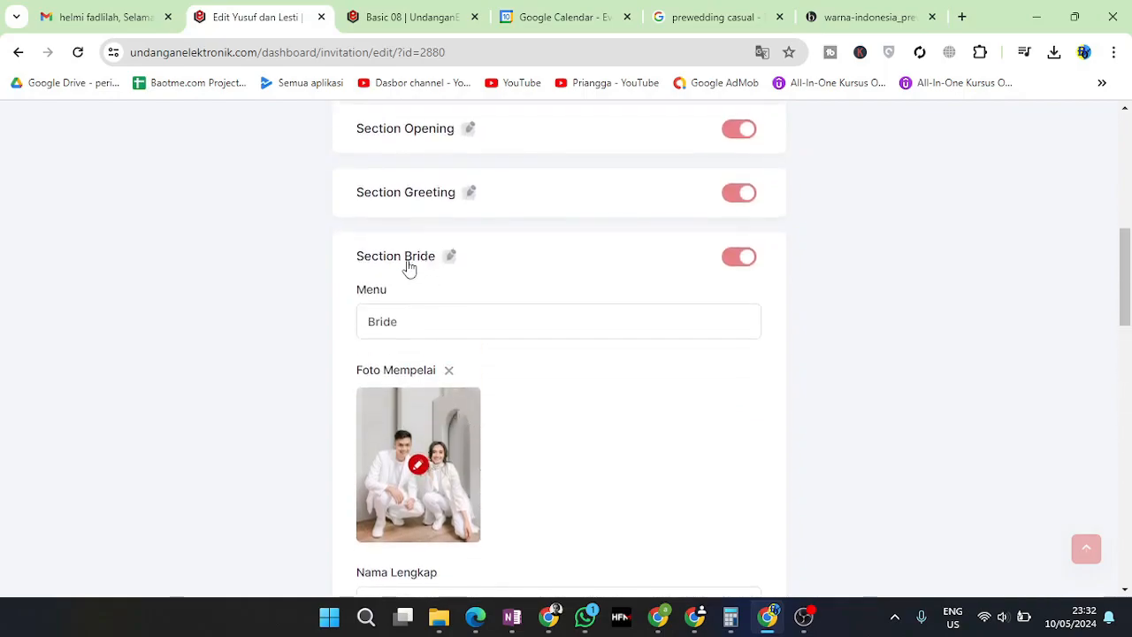
Replace the bride's current photo with the woman's portrait
{"action": "left_click", "coordinate": [450, 370]}
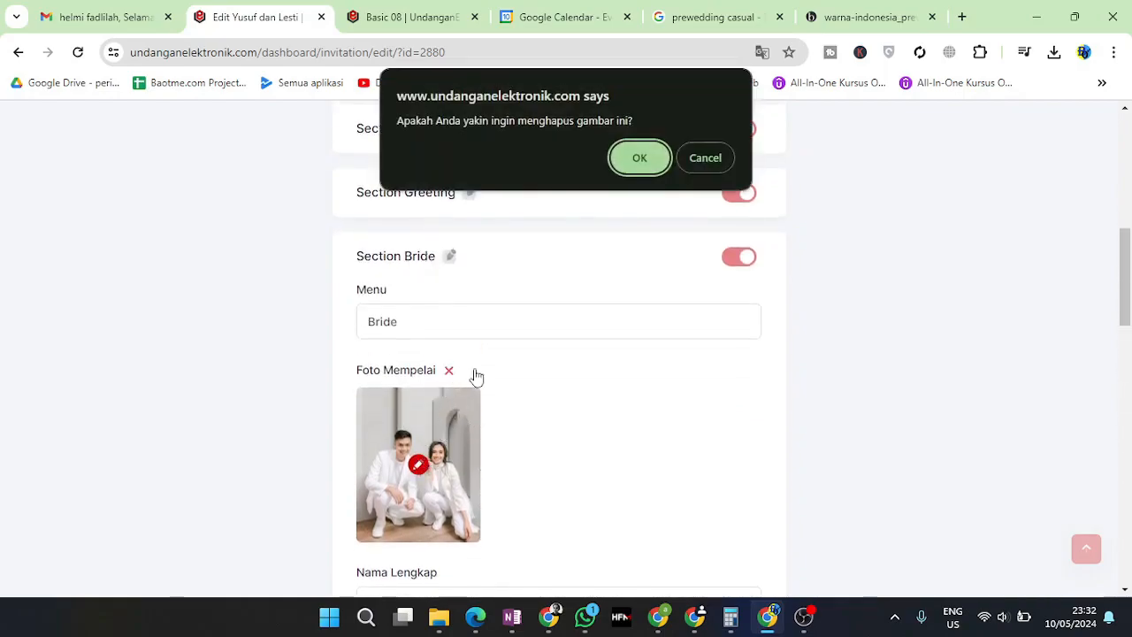
{"action": "left_click", "coordinate": [637, 157]}
{"action": "left_click", "coordinate": [558, 422]}
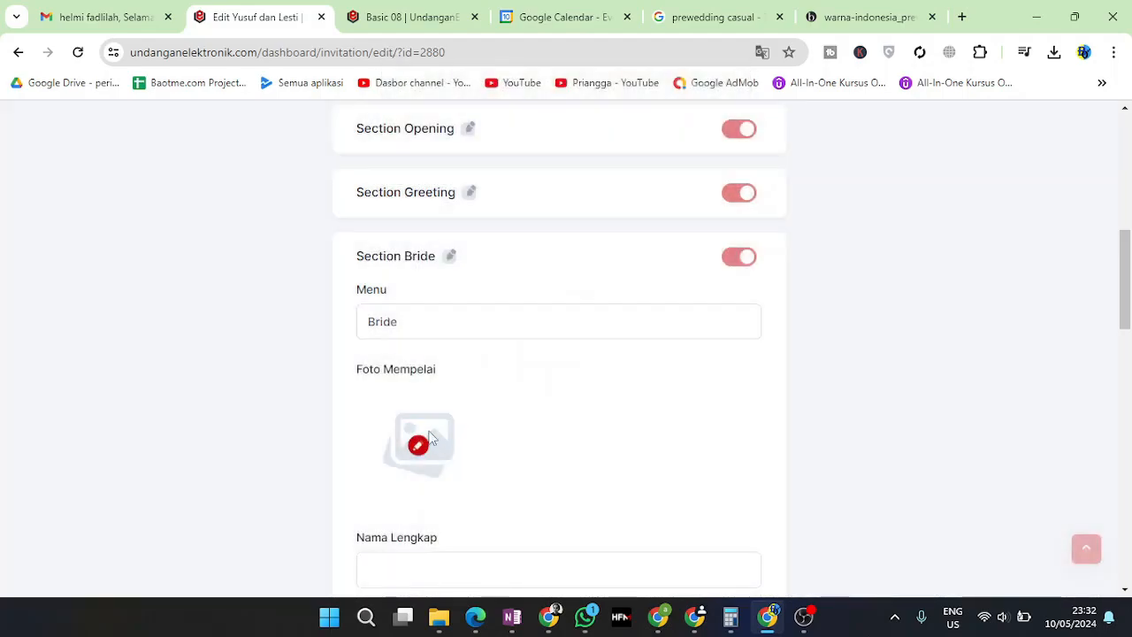
{"action": "left_click", "coordinate": [432, 441]}
{"action": "left_click", "coordinate": [576, 337]}
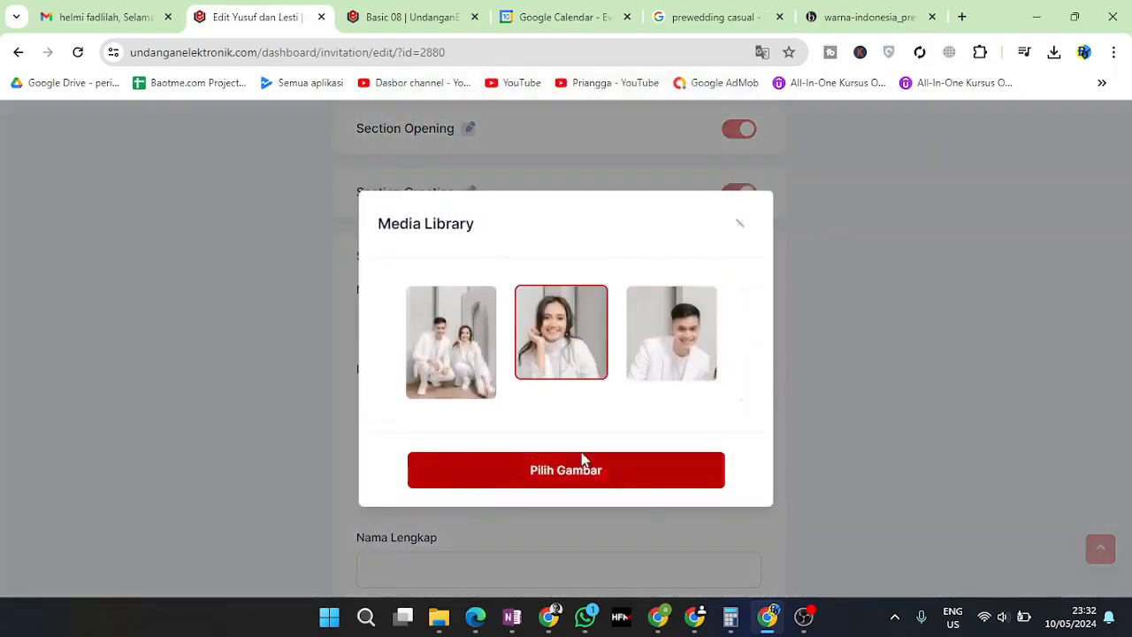
{"action": "left_click", "coordinate": [582, 464]}
{"action": "left_click", "coordinate": [574, 427]}
Enter the bride's full name and nickname
{"action": "scroll", "coordinate": [454, 559], "scroll_direction": "down", "scroll_amount": 1}
{"action": "left_click", "coordinate": [431, 475]}
{"action": "type", "text": "L"}
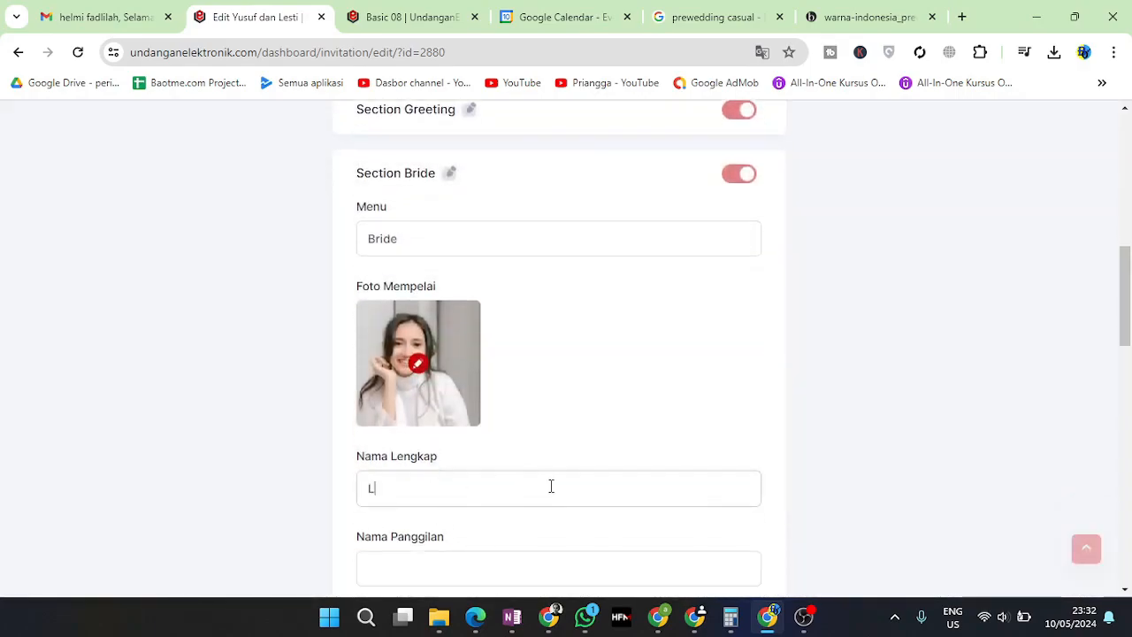
{"action": "type", "text": "esti Kejora"}
{"action": "scroll", "coordinate": [552, 486], "scroll_direction": "down", "scroll_amount": 1}
{"action": "left_click", "coordinate": [478, 488]}
{"action": "type", "text": "Les"}
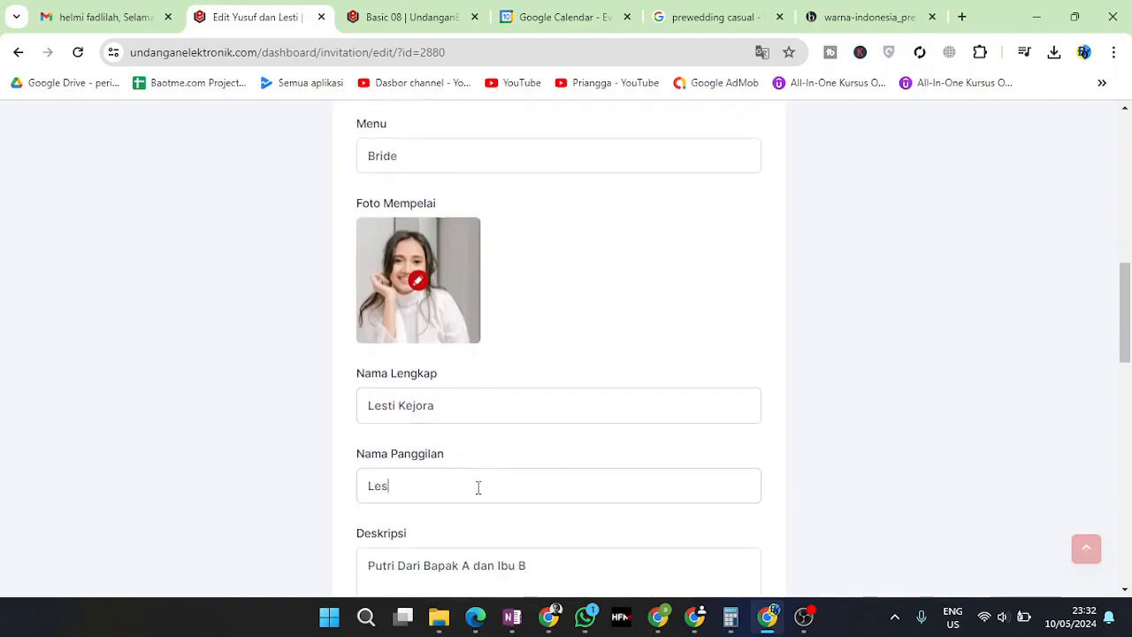
Replace the father's initial A with his name and remove the mother's placeholder B
{"action": "scroll", "coordinate": [478, 487], "scroll_direction": "down", "scroll_amount": 2}
{"action": "left_click", "coordinate": [419, 400]}
{"action": "double_click", "coordinate": [467, 400]}
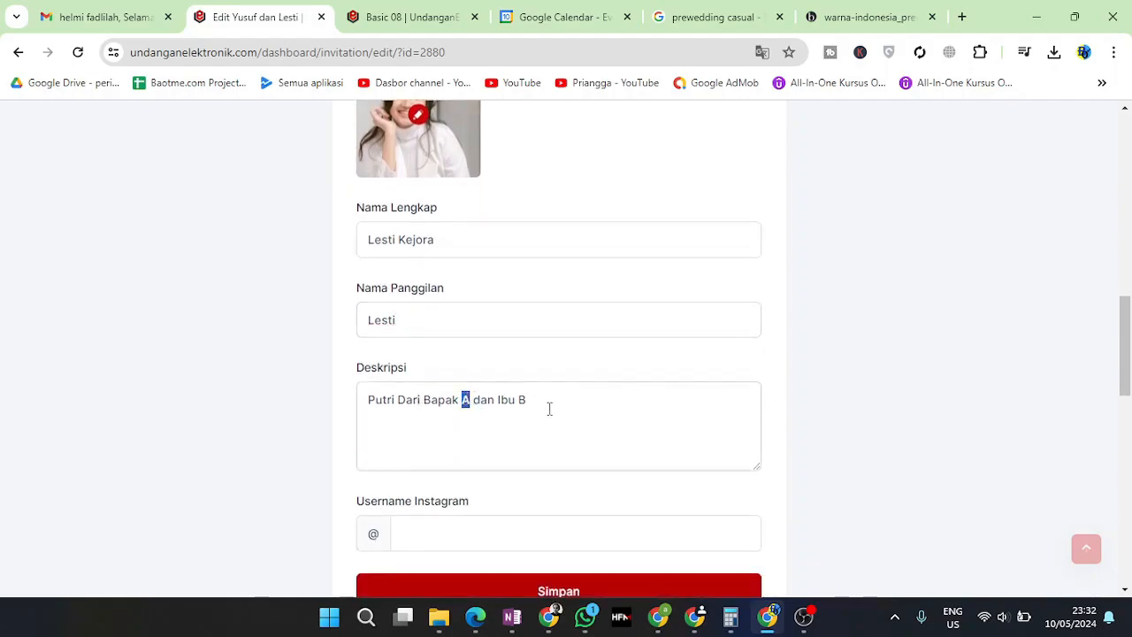
{"action": "type", "text": "Hanung"}
{"action": "left_click", "coordinate": [590, 398]}
{"action": "key", "text": "BackSpace"}
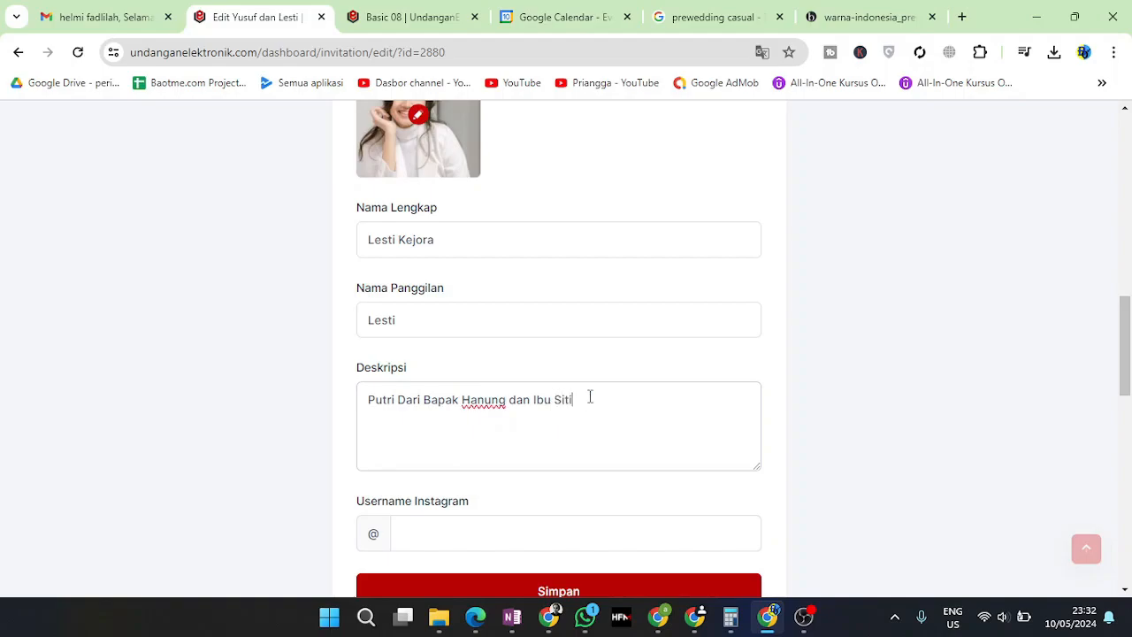
Enter the bride's Instagram username and save the Bride section
{"action": "scroll", "coordinate": [591, 399], "scroll_direction": "down", "scroll_amount": 2}
{"action": "left_click", "coordinate": [525, 372]}
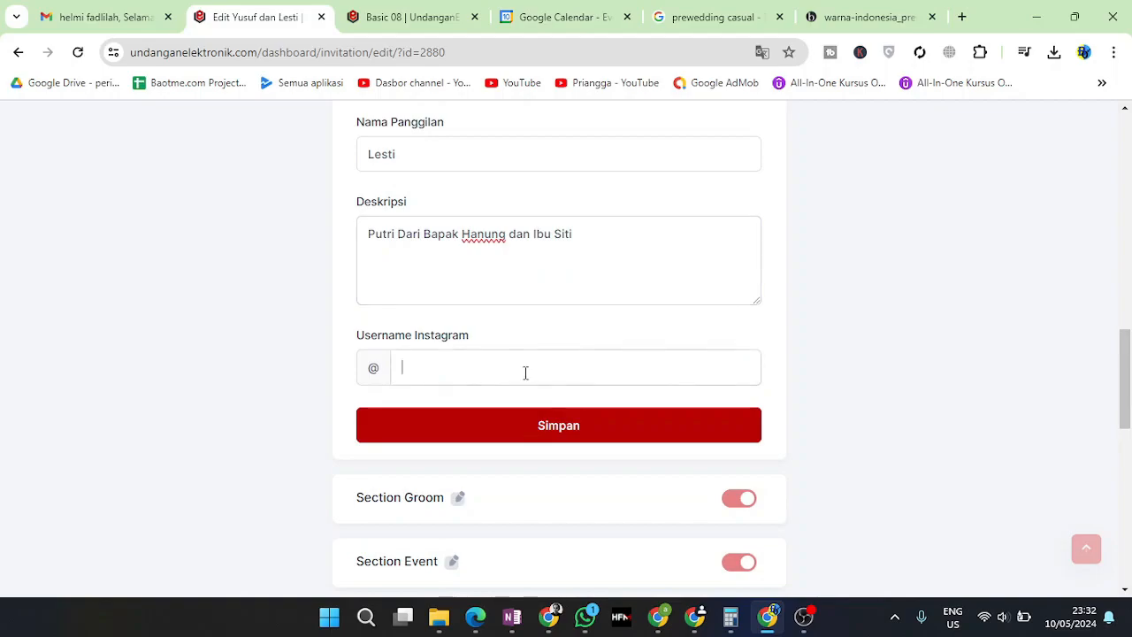
{"action": "type", "text": "lestiejo"}
{"action": "type", "text": "ke"}
{"action": "type", "text": "jora"}
{"action": "left_click", "coordinate": [531, 417]}
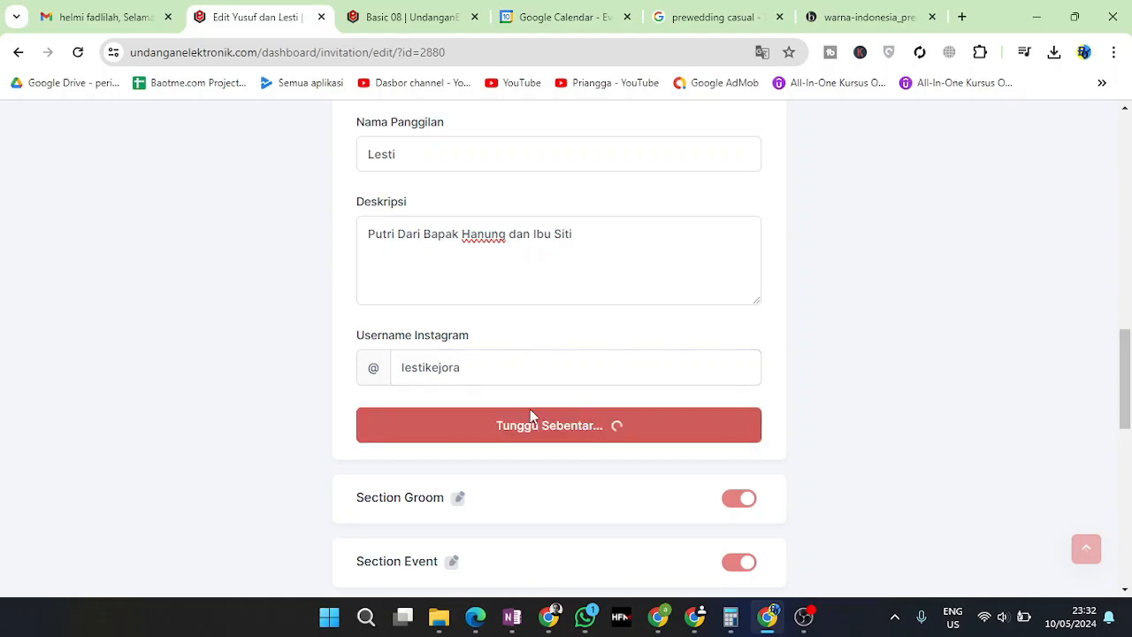
{"action": "left_click", "coordinate": [568, 421]}
{"action": "scroll", "coordinate": [495, 297], "scroll_direction": "up", "scroll_amount": 5}
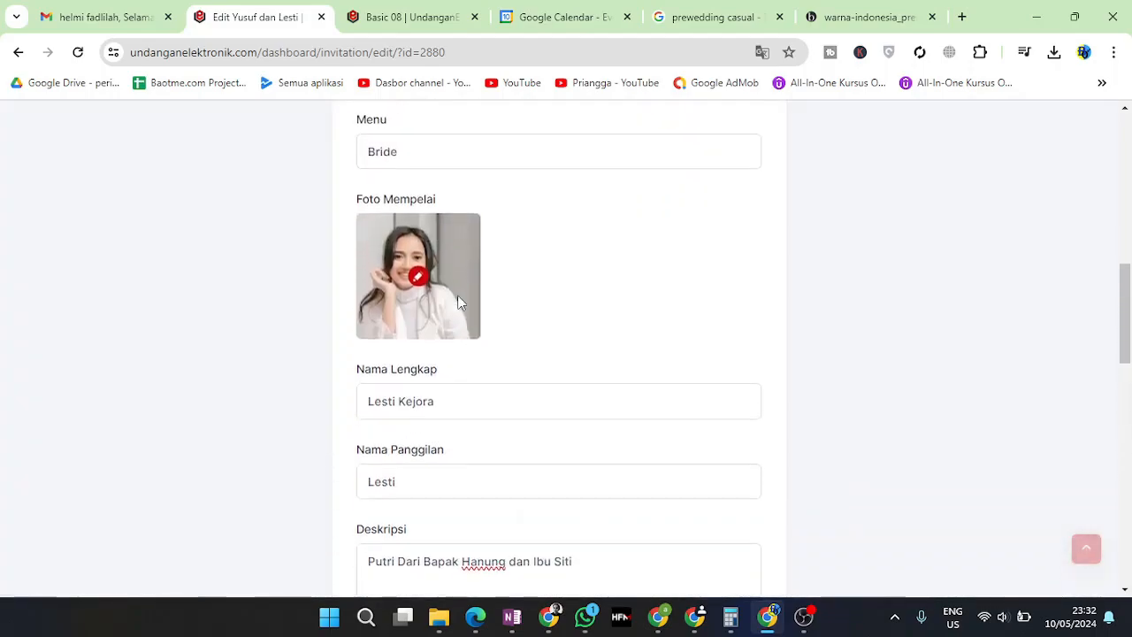
Collapse the Bride and Groom forms and expand the Event section form
{"action": "left_click", "coordinate": [451, 258]}
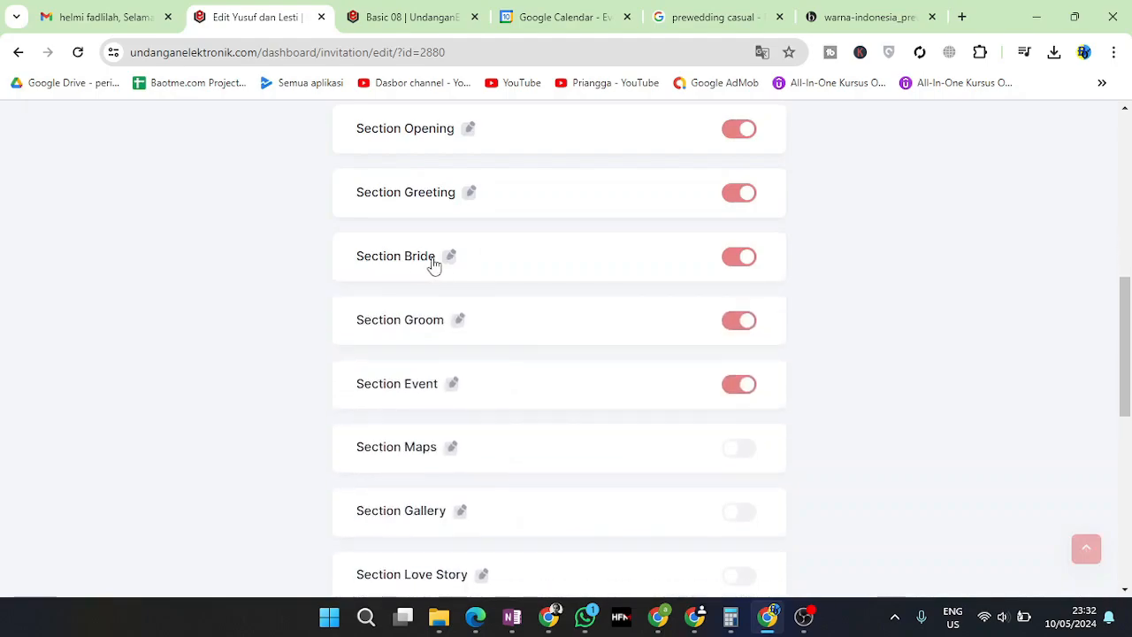
{"action": "left_click", "coordinate": [459, 321]}
{"action": "scroll", "coordinate": [486, 381], "scroll_direction": "down", "scroll_amount": 4}
{"action": "scroll", "coordinate": [487, 389], "scroll_direction": "up", "scroll_amount": 3}
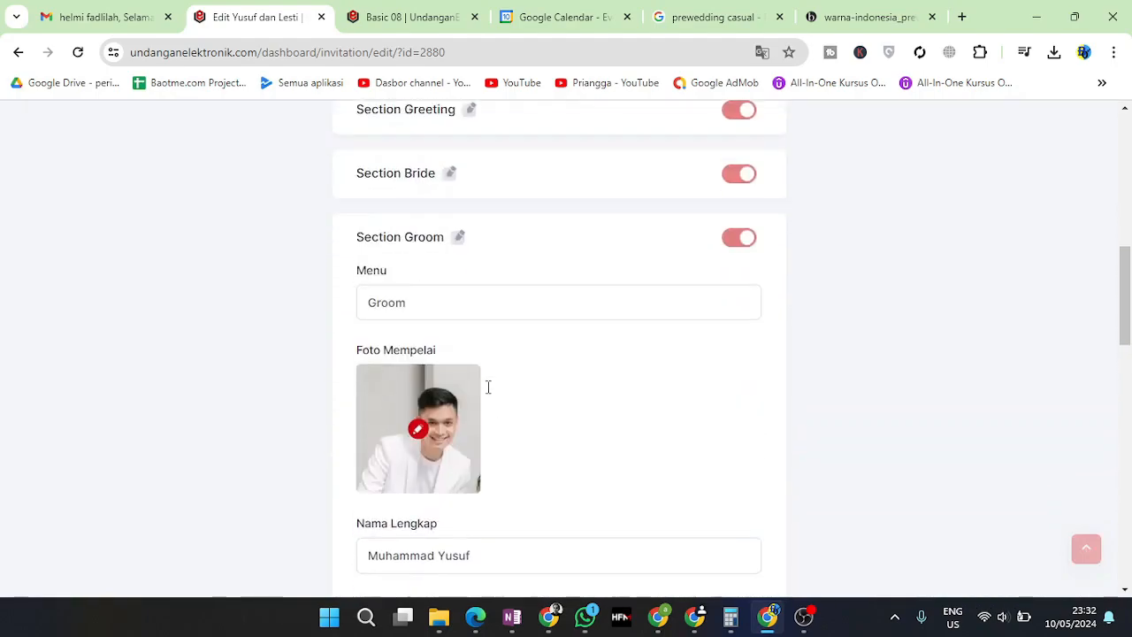
{"action": "left_click", "coordinate": [453, 241]}
{"action": "left_click", "coordinate": [453, 303]}
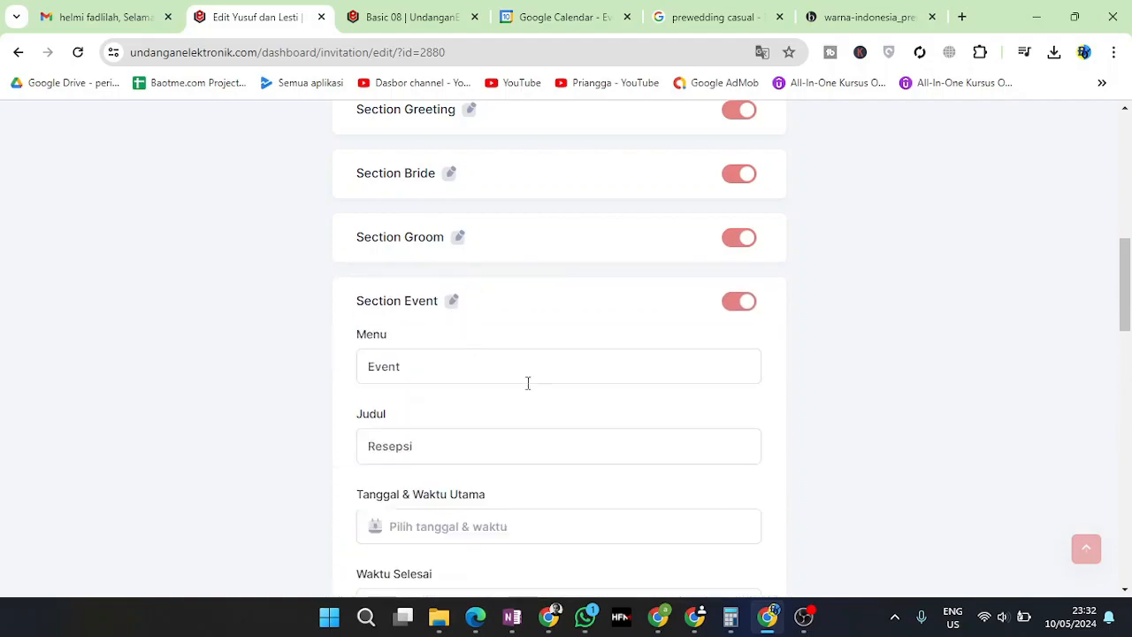
{"action": "scroll", "coordinate": [425, 361], "scroll_direction": "down", "scroll_amount": 1}
{"action": "scroll", "coordinate": [429, 358], "scroll_direction": "down", "scroll_amount": 1}
Set the event date to 17 August 2024
{"action": "left_click", "coordinate": [428, 358]}
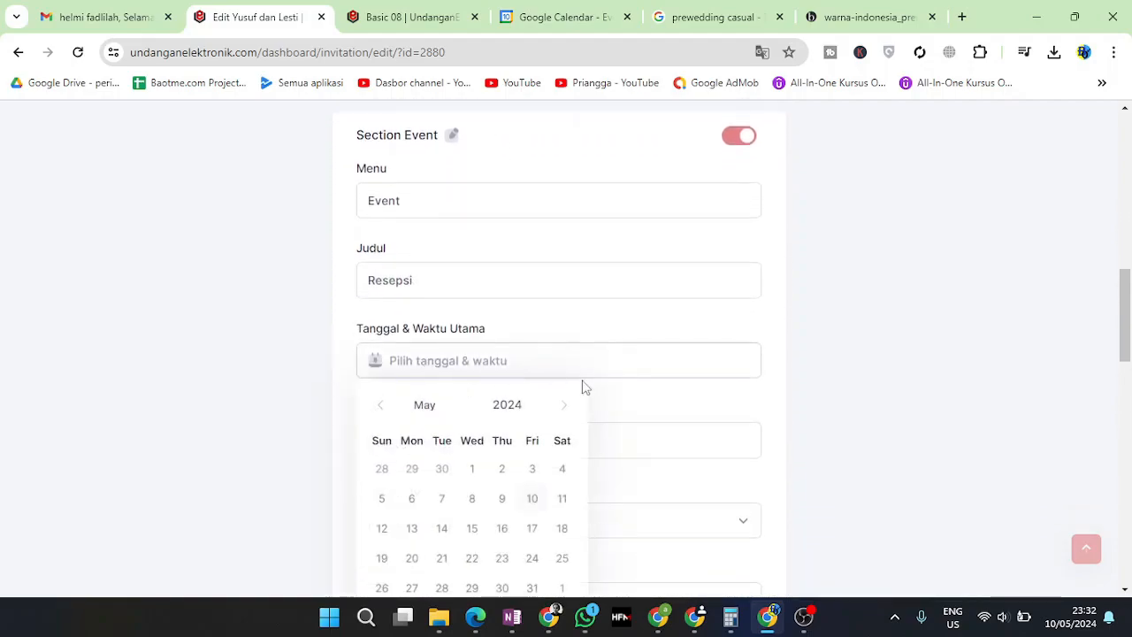
{"action": "left_click", "coordinate": [566, 407]}
{"action": "left_click", "coordinate": [566, 407]}
{"action": "left_click", "coordinate": [566, 407]}
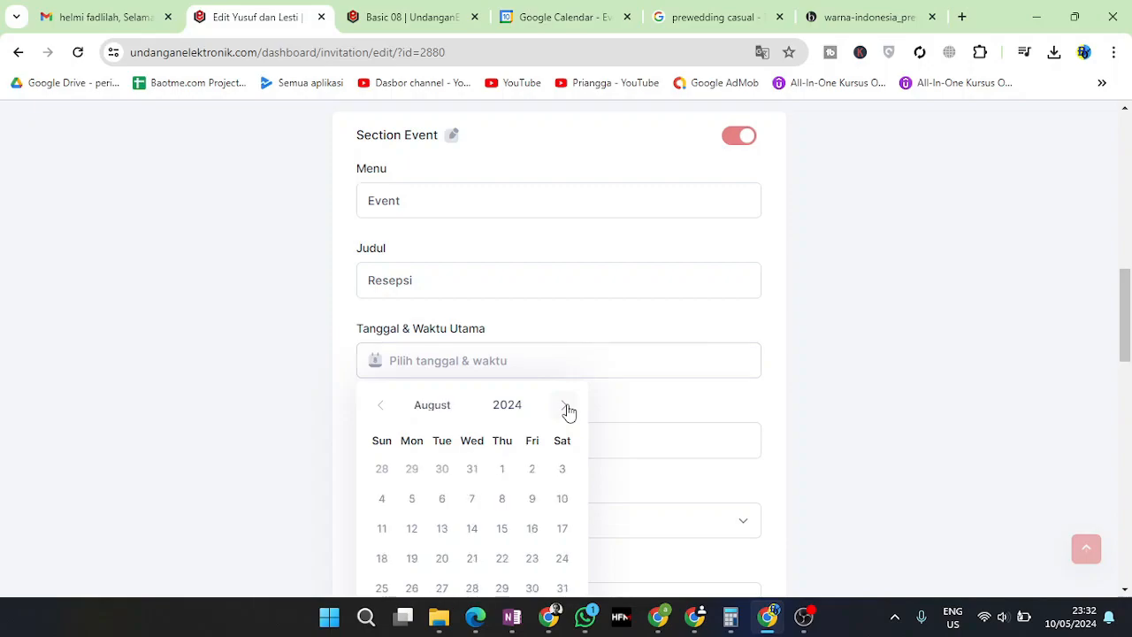
{"action": "left_click", "coordinate": [563, 531]}
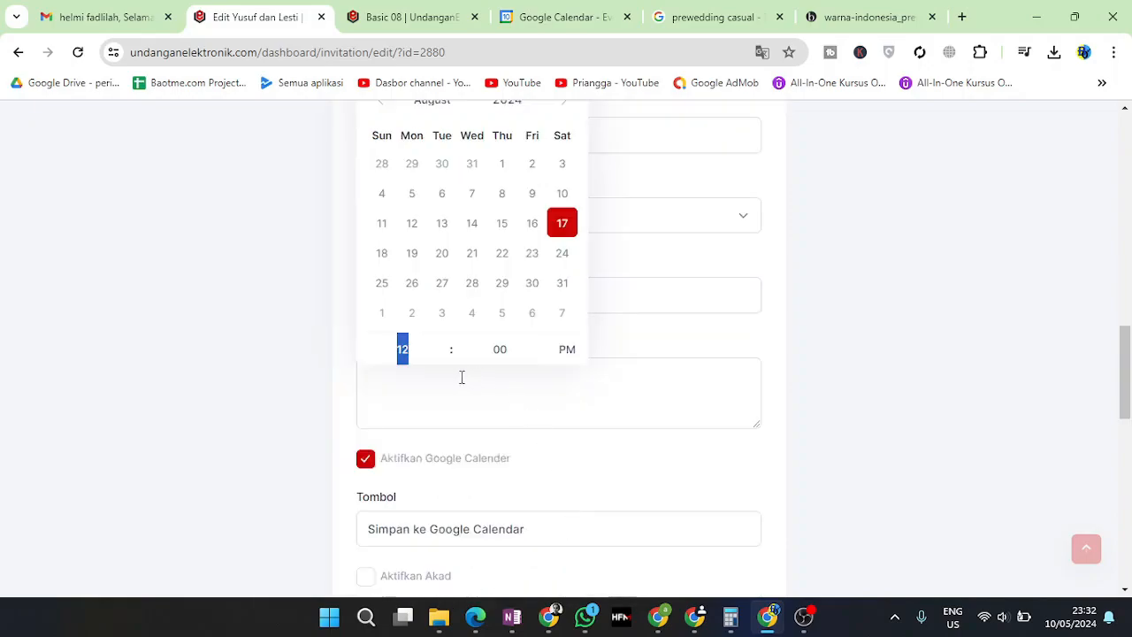
{"action": "left_click", "coordinate": [401, 390]}
Correct the event start time to 08:00 AM
{"action": "scroll", "coordinate": [442, 372], "scroll_direction": "up", "scroll_amount": 3}
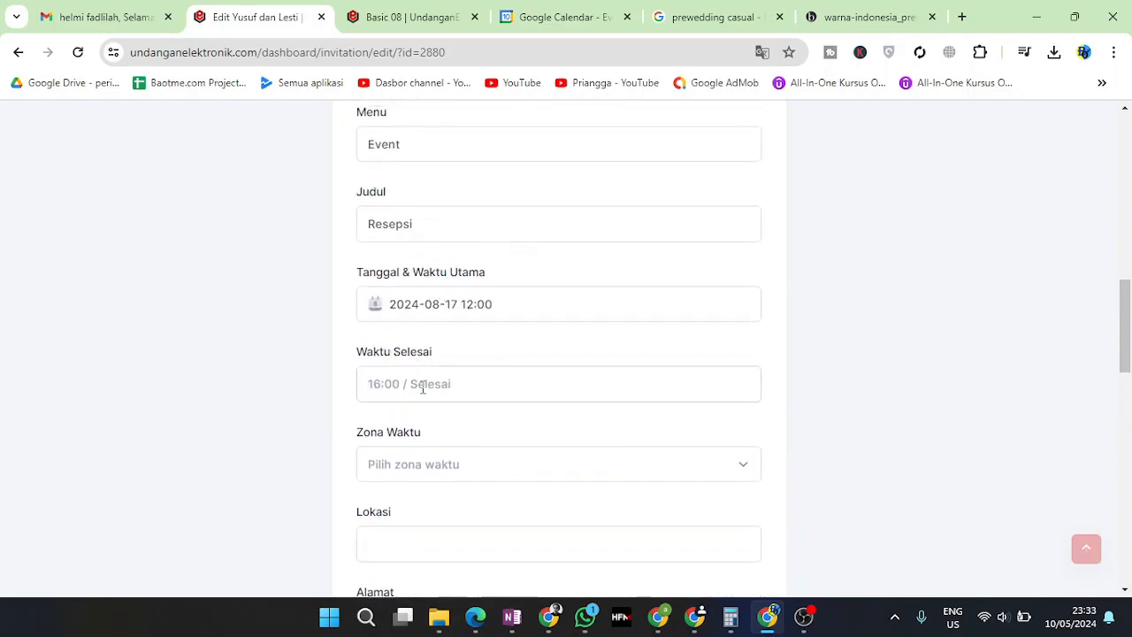
{"action": "type", "text": "08"}
{"action": "key", "text": "BackSpace"}
{"action": "key", "text": "BackSpace"}
{"action": "type", "text": "0"}
{"action": "key", "text": "BackSpace"}
{"action": "left_click", "coordinate": [477, 303]}
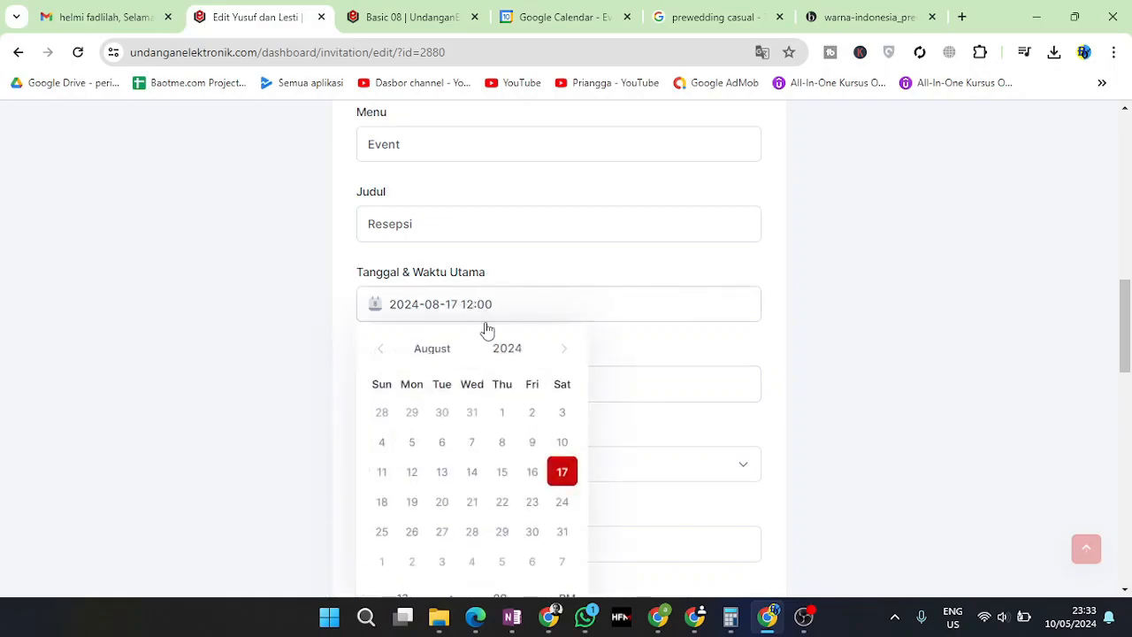
{"action": "scroll", "coordinate": [508, 401], "scroll_direction": "down", "scroll_amount": 3}
{"action": "left_click", "coordinate": [400, 350]}
{"action": "type", "text": "08"}
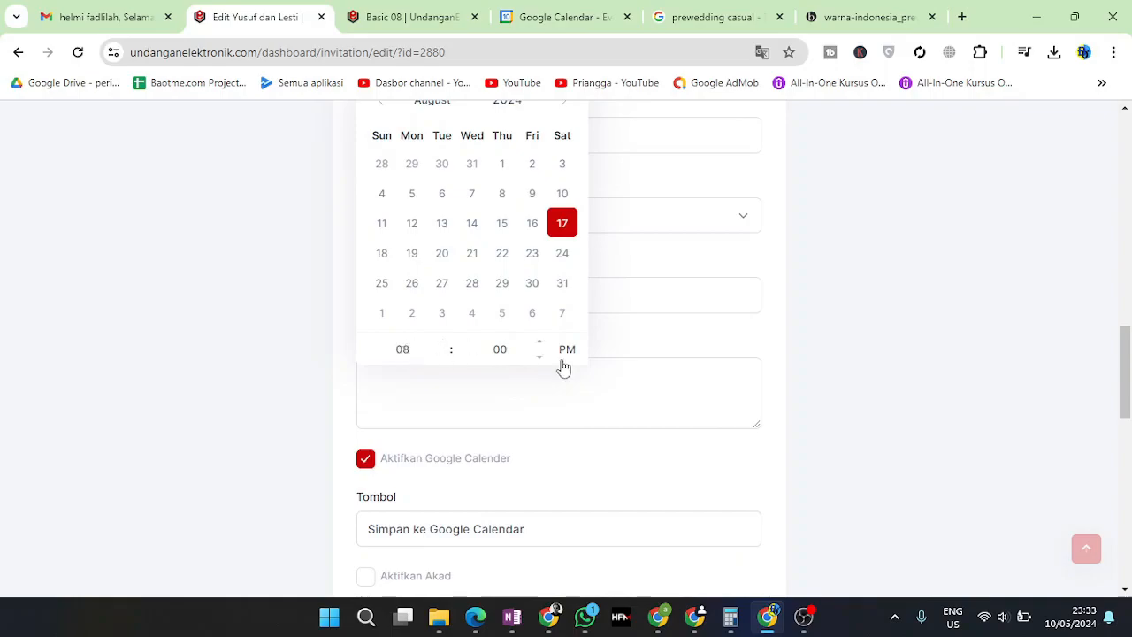
{"action": "left_click", "coordinate": [569, 353]}
{"action": "left_click", "coordinate": [763, 359]}
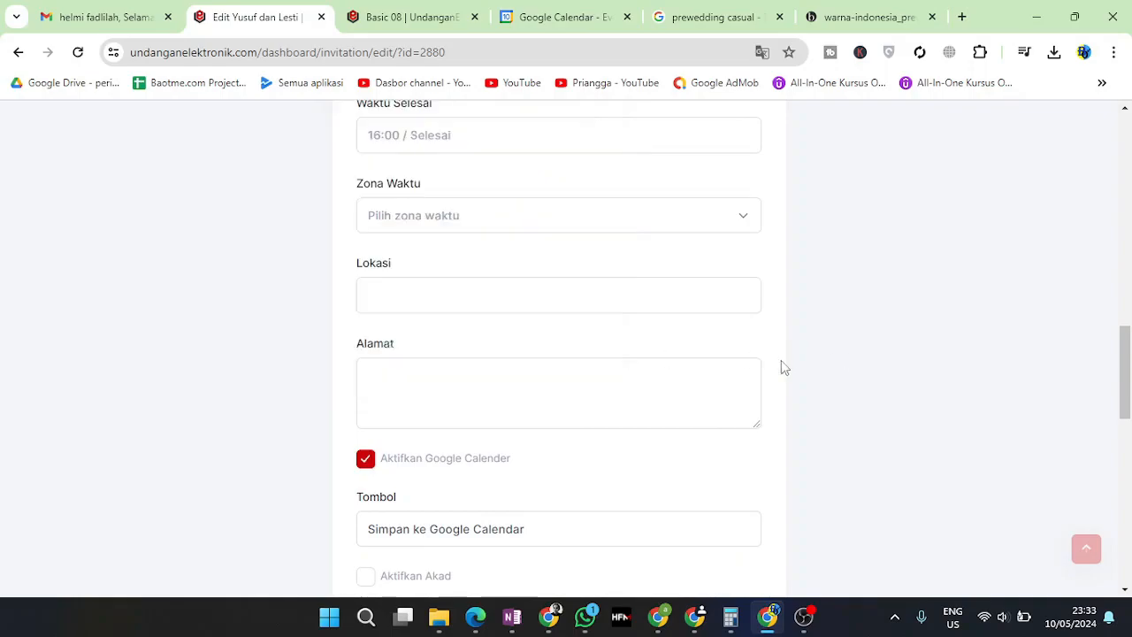
{"action": "scroll", "coordinate": [399, 337], "scroll_direction": "up", "scroll_amount": 2}
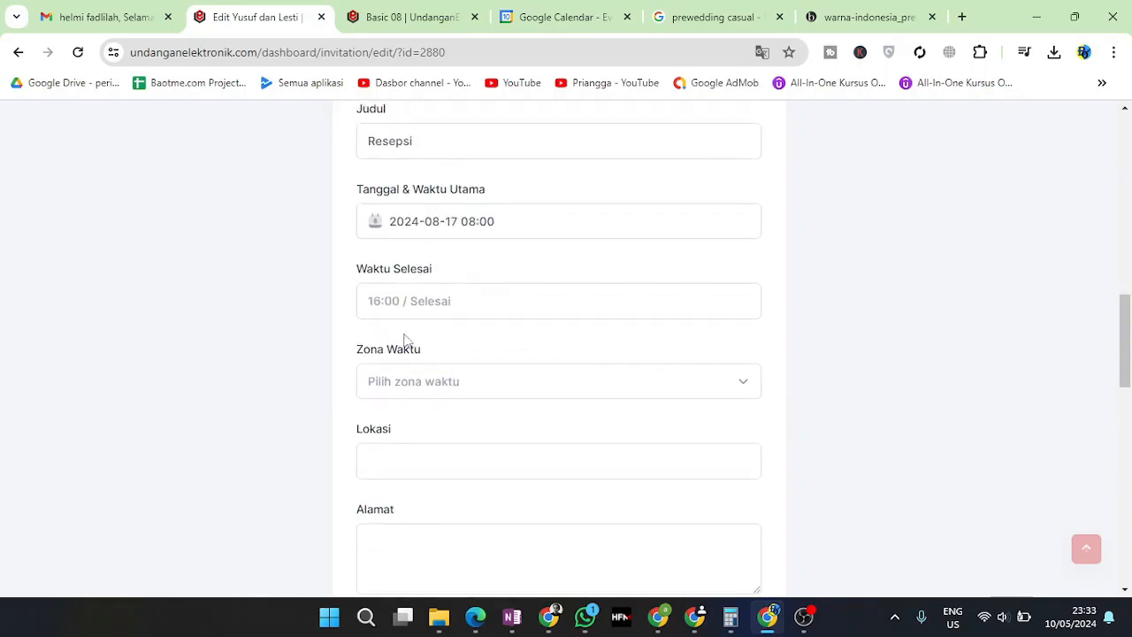
Set the end time to 13:00 with WIB time zone
{"action": "left_click", "coordinate": [608, 311]}
{"action": "type", "text": "13"}
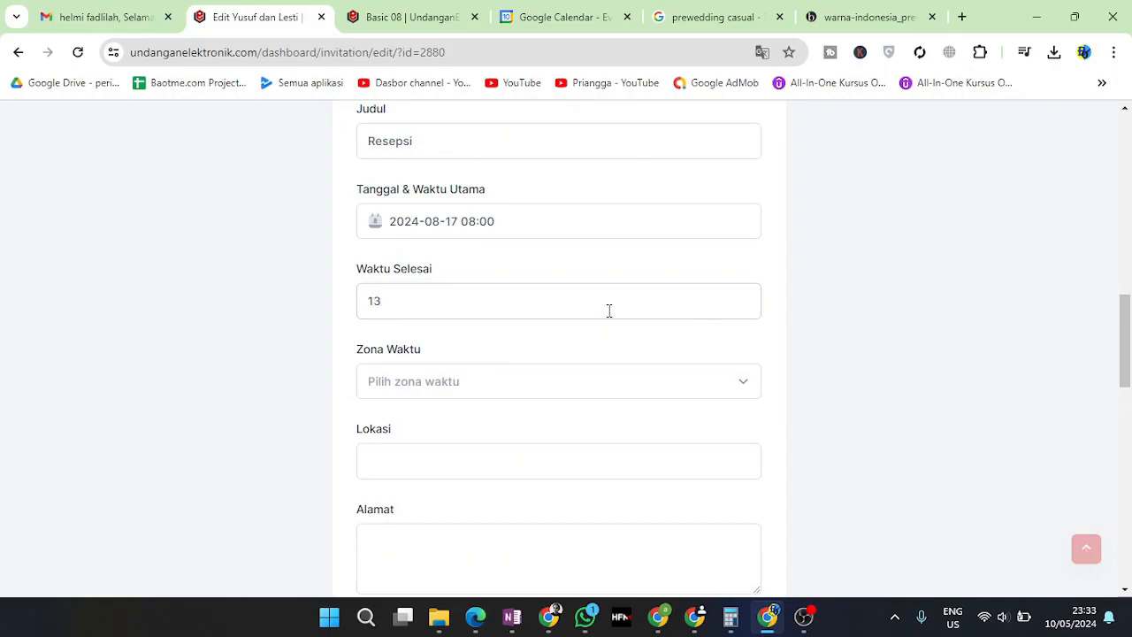
{"action": "type", "text": ":00"}
{"action": "left_click", "coordinate": [487, 387]}
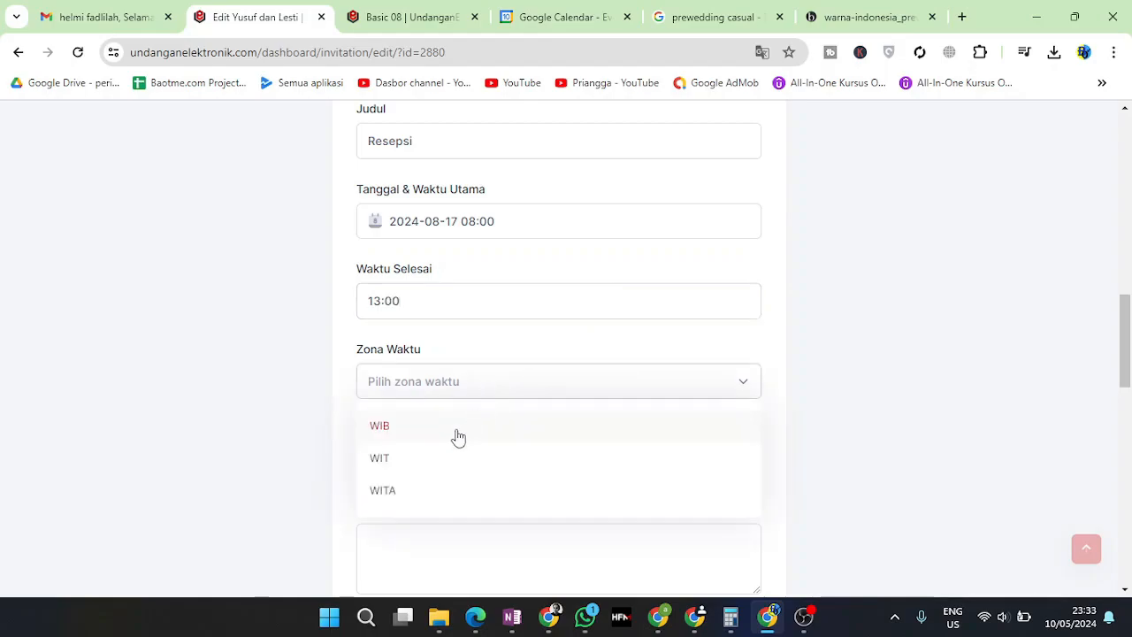
{"action": "left_click", "coordinate": [412, 433]}
Enter the venue Gedung Nalatipatikan and begin its street address
{"action": "left_click", "coordinate": [604, 452]}
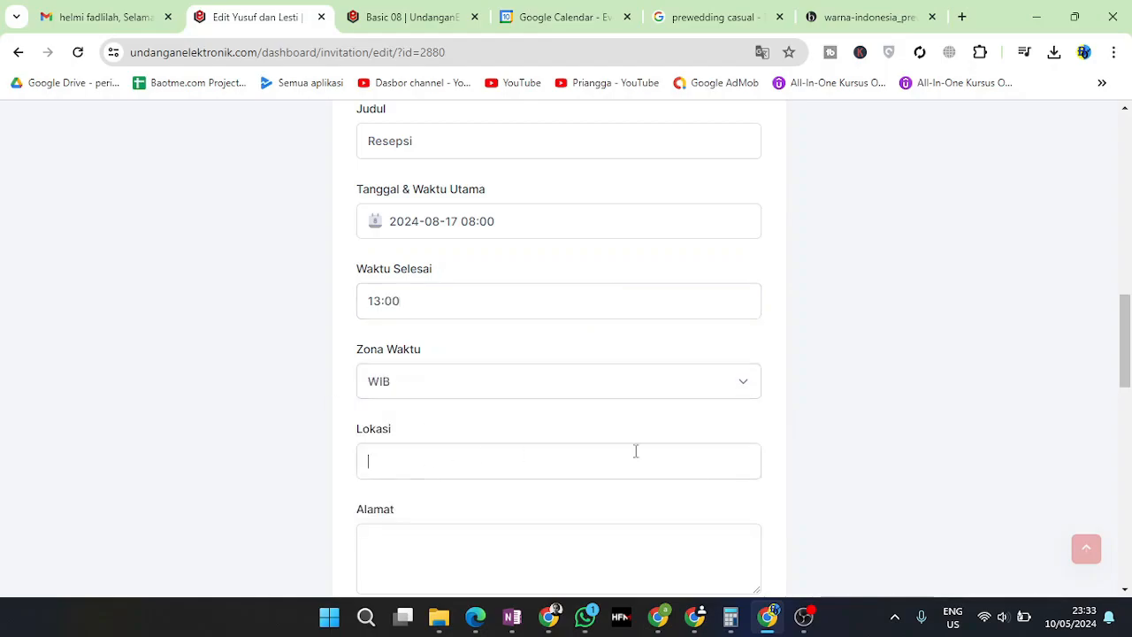
{"action": "type", "text": "Gedung Nal"}
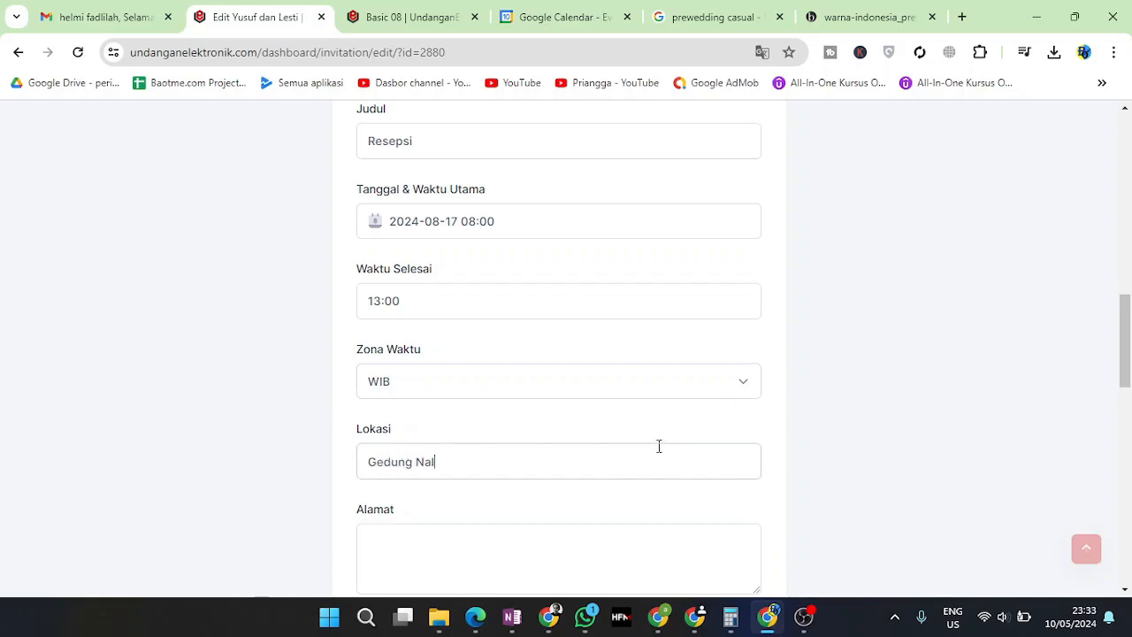
{"action": "type", "text": "atipatikan"}
{"action": "left_click", "coordinate": [533, 539]}
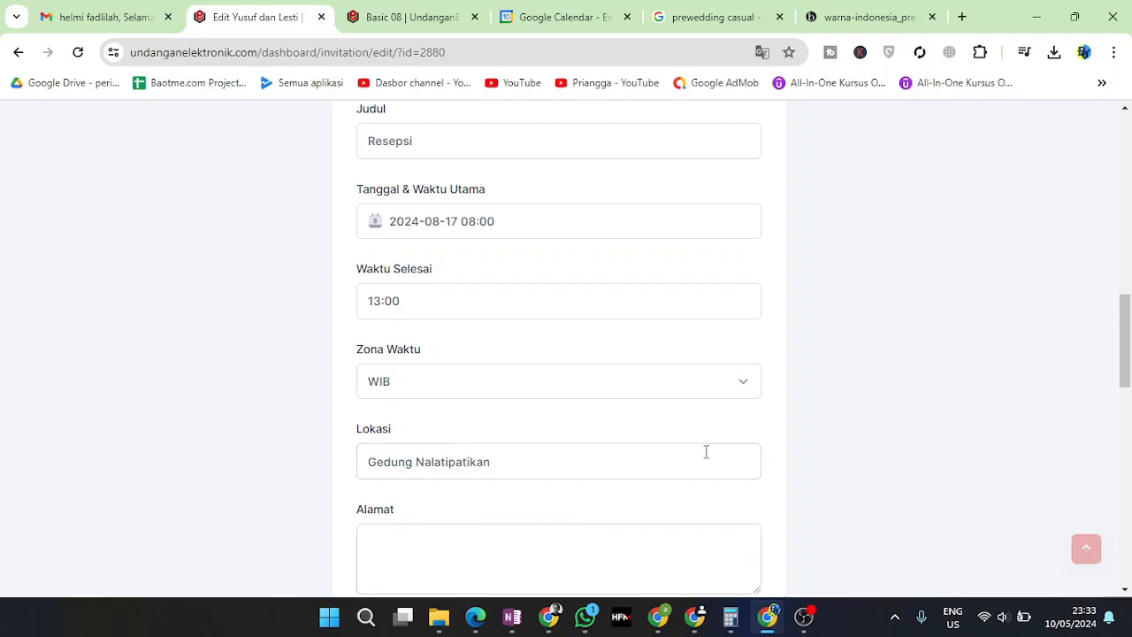
{"action": "type", "text": "Jl. Sambong Hilir Kel. Cibodas Kec. Cikapundung Kota. Bandung"}
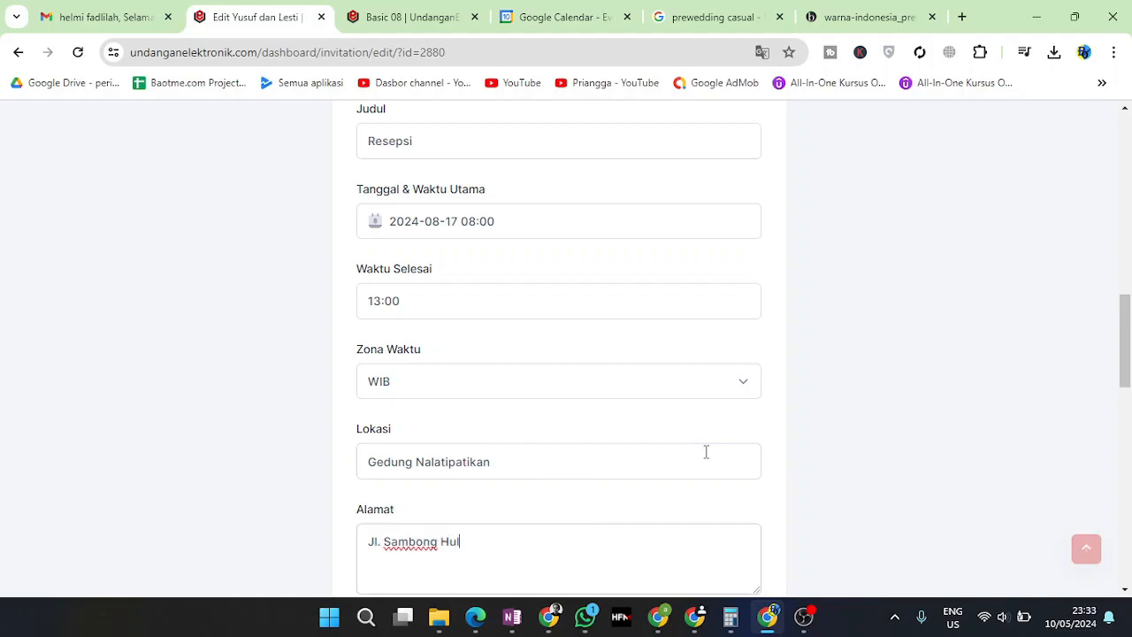
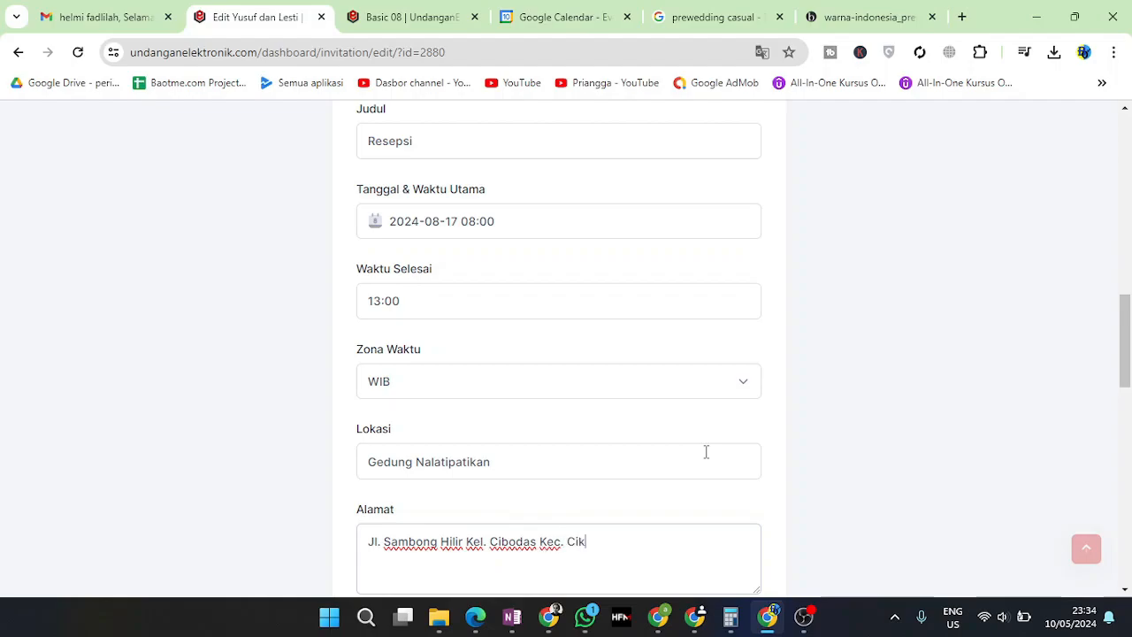
Finish the venue address with 'Kec. Cikapundung Kota. Bandung'
{"action": "type", "text": "Kec. Cikapundung Kota. Bandung"}
{"action": "scroll", "coordinate": [706, 452], "scroll_direction": "down", "scroll_amount": 3}
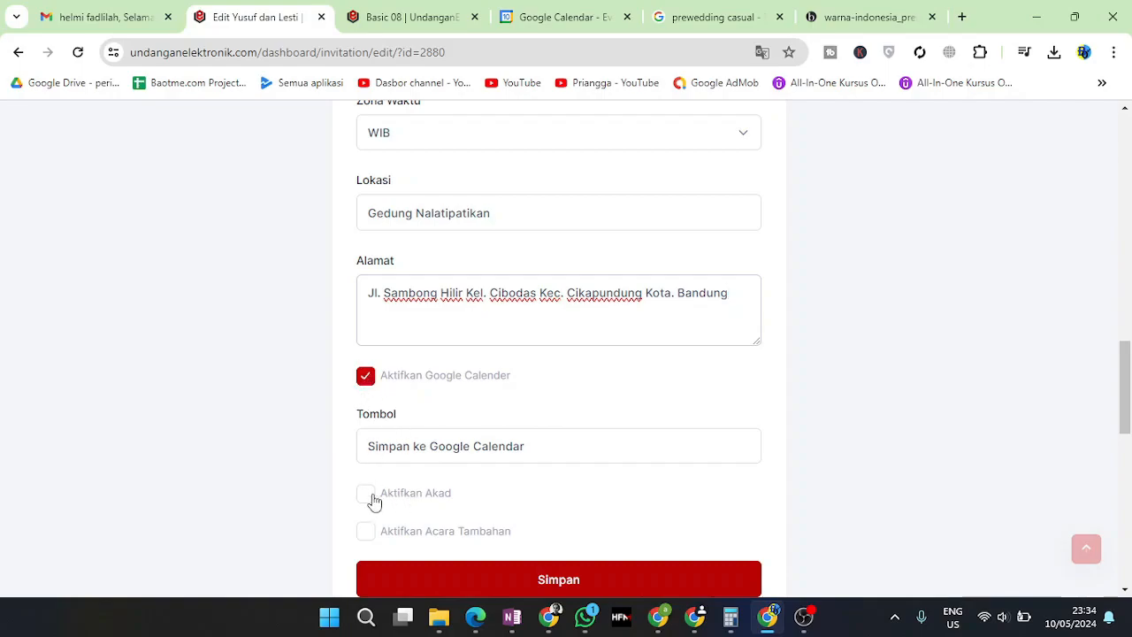
{"action": "scroll", "coordinate": [374, 502], "scroll_direction": "down", "scroll_amount": 2}
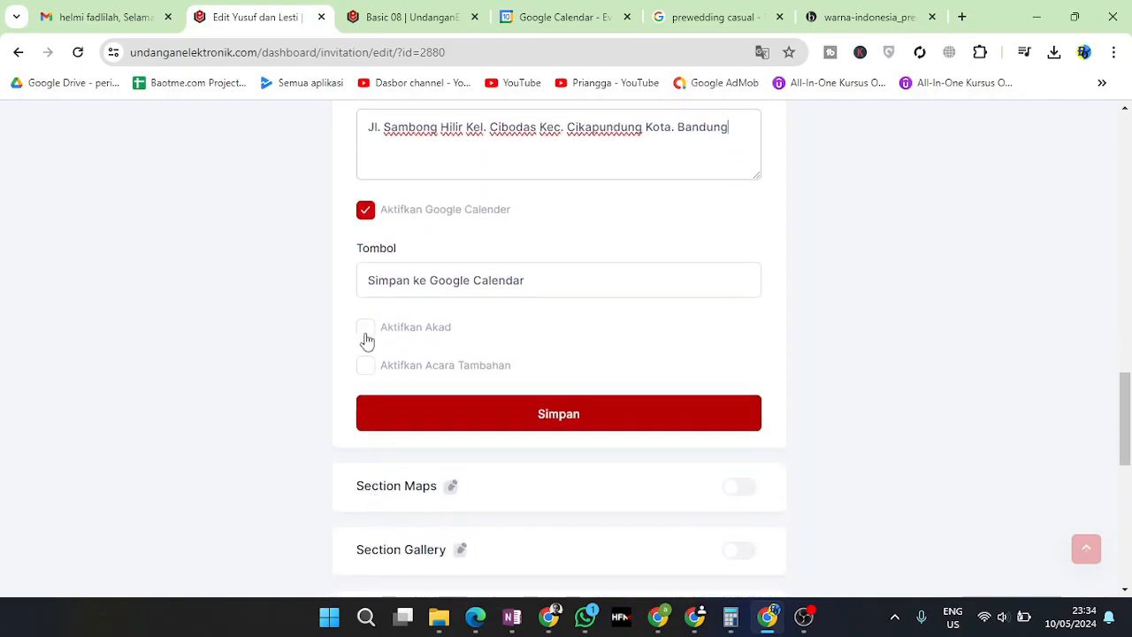
Turn on the Aktifkan Akad option to enable the Akad ceremony details
{"action": "left_click", "coordinate": [366, 329]}
{"action": "scroll", "coordinate": [366, 342], "scroll_direction": "up", "scroll_amount": 10}
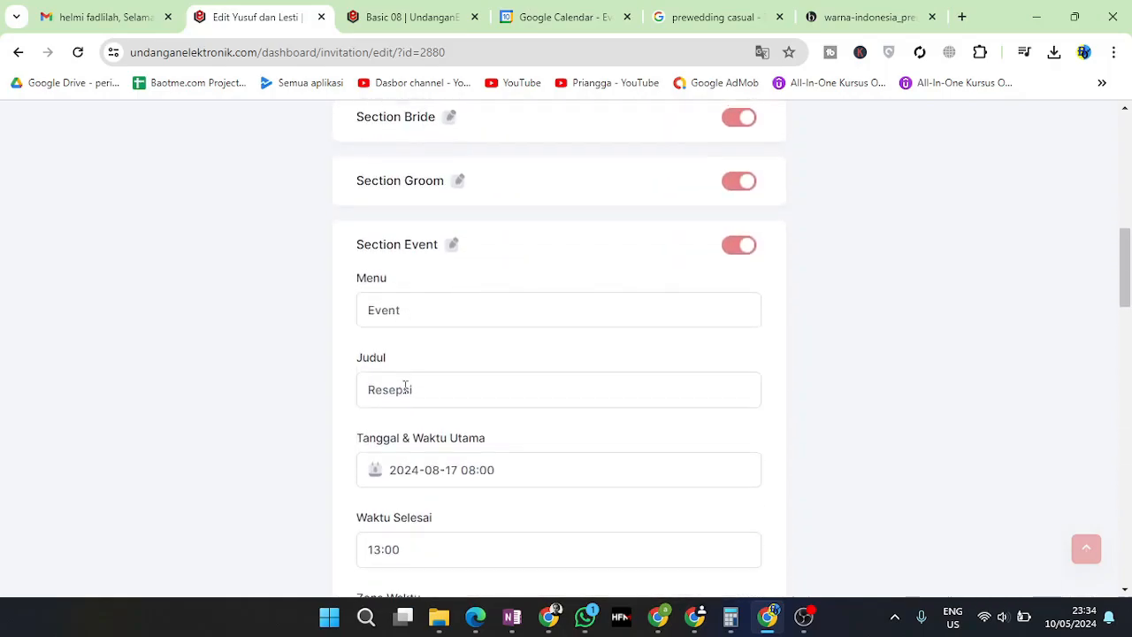
{"action": "scroll", "coordinate": [405, 386], "scroll_direction": "down", "scroll_amount": 8}
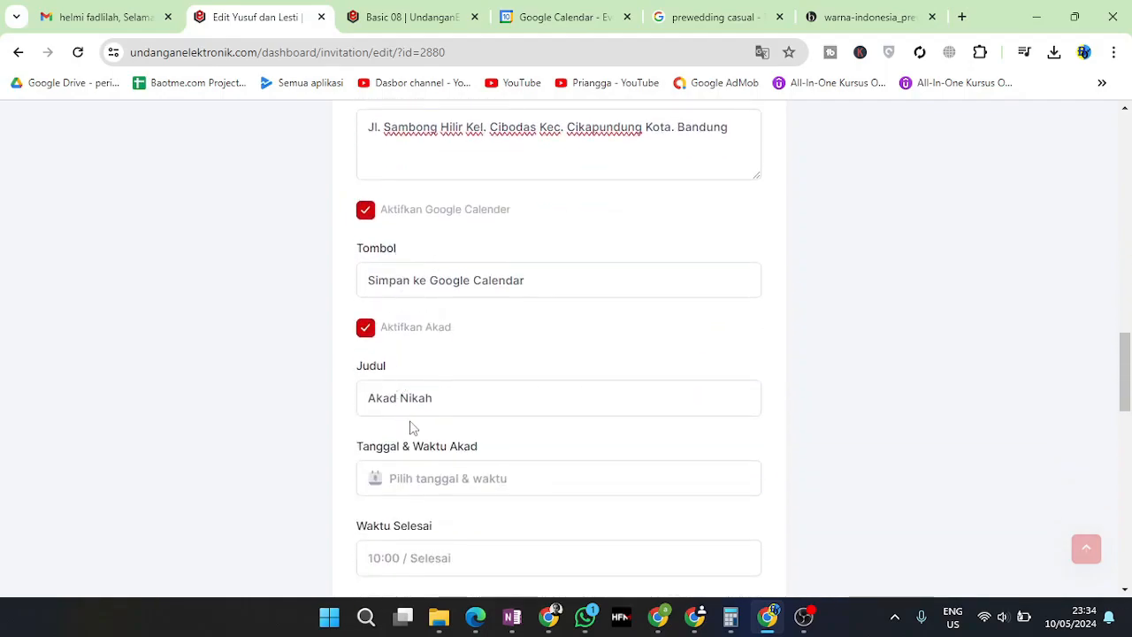
{"action": "scroll", "coordinate": [405, 380], "scroll_direction": "up", "scroll_amount": 10}
{"action": "scroll", "coordinate": [407, 379], "scroll_direction": "down", "scroll_amount": 3}
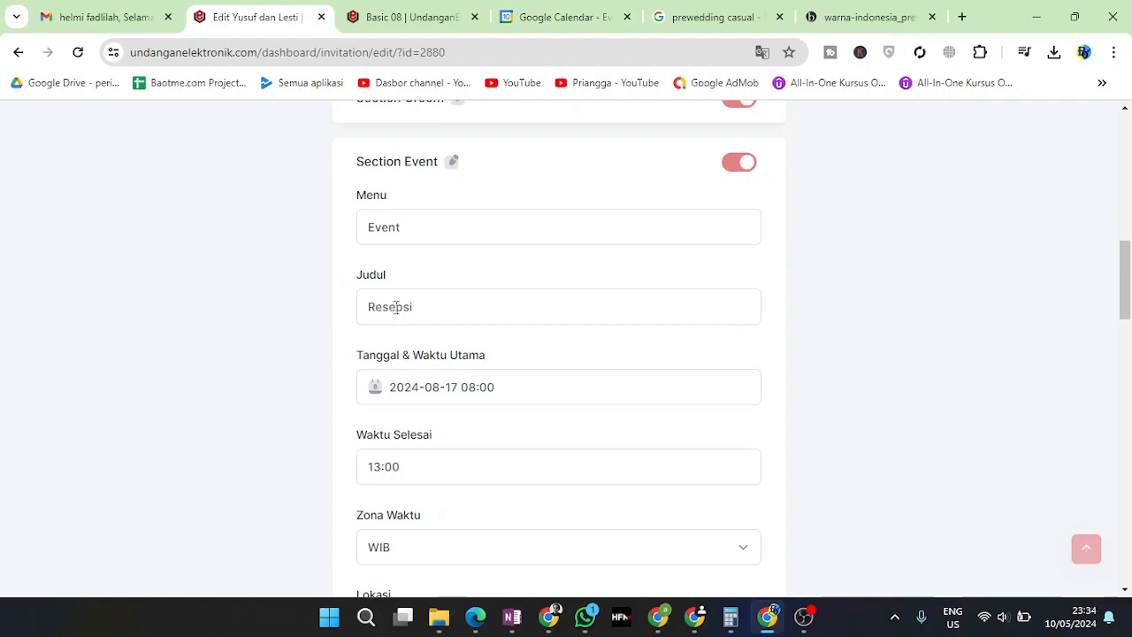
Append '& Akad' to the event title and view the Basic 08 preview
{"action": "left_click", "coordinate": [457, 317]}
{"action": "type", "text": "& Aka"}
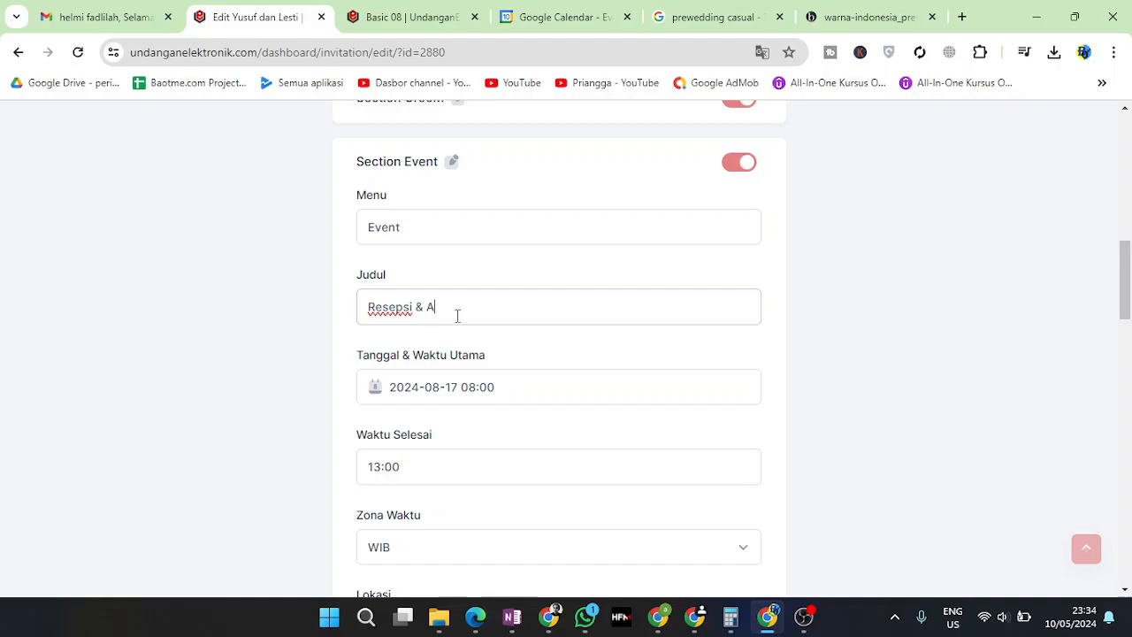
{"action": "scroll", "coordinate": [457, 316], "scroll_direction": "down", "scroll_amount": 8}
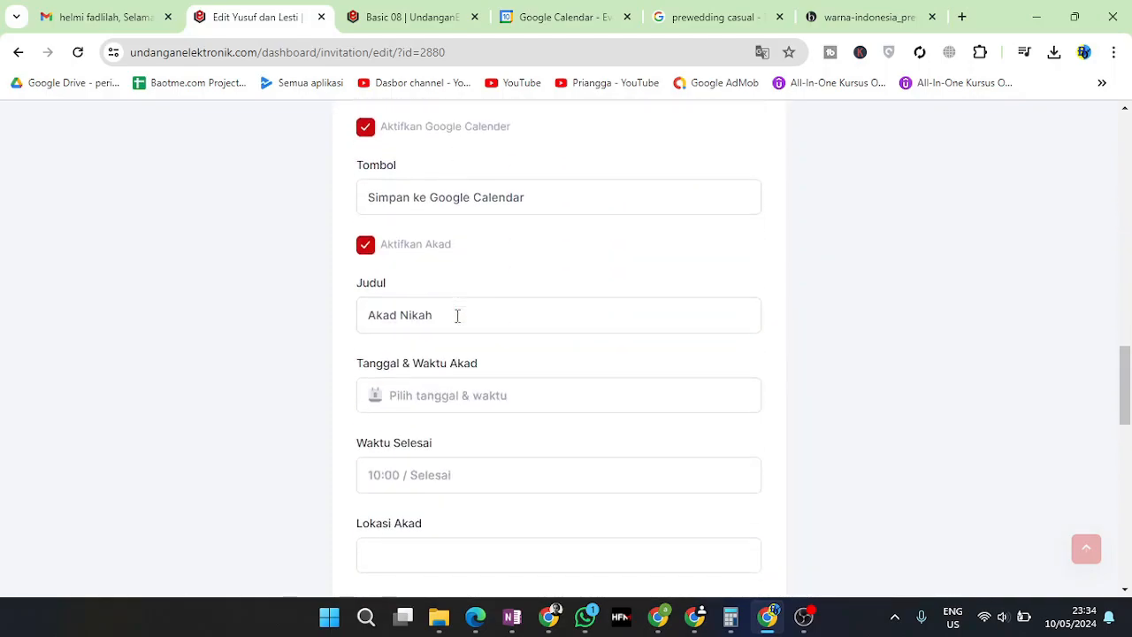
{"action": "left_click", "coordinate": [435, 14]}
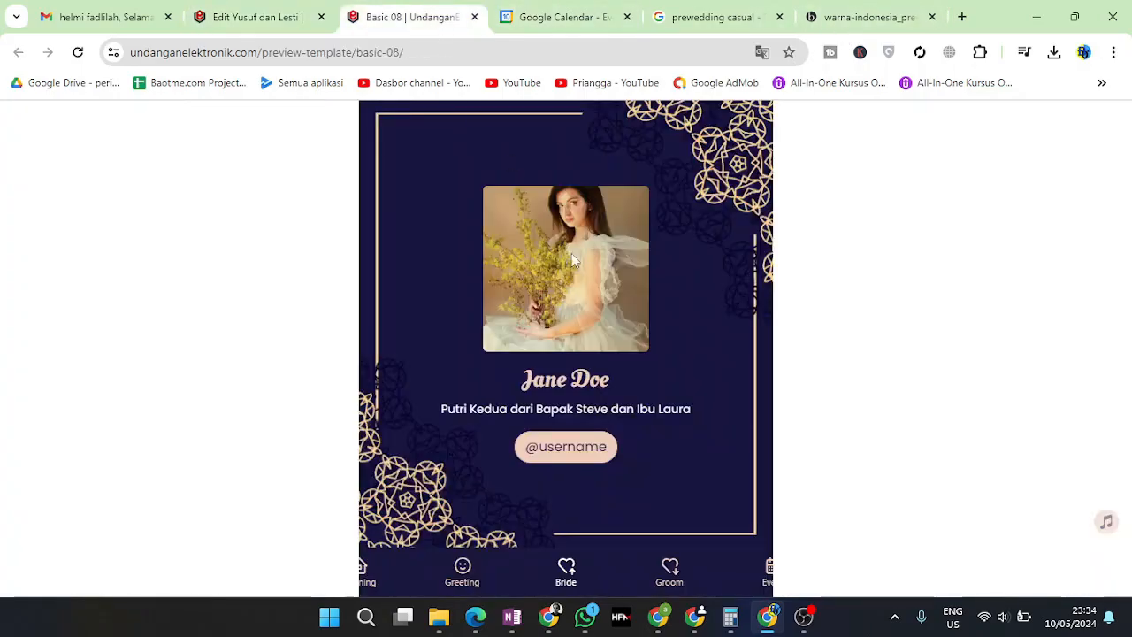
Show the preview's Event section and highlight the Akad Nikah and Resepsi dates
{"action": "left_click", "coordinate": [753, 577]}
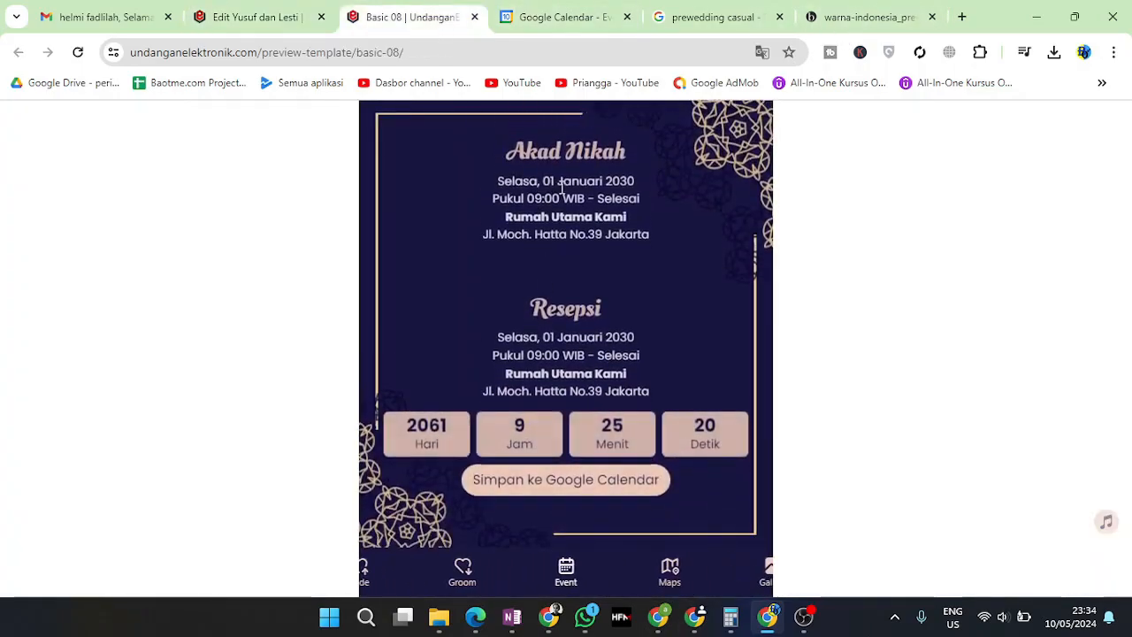
{"action": "left_click_drag", "start_coordinate": [542, 195], "coordinate": [585, 203]}
{"action": "double_click", "coordinate": [577, 322]}
{"action": "left_click_drag", "start_coordinate": [527, 322], "coordinate": [498, 322]}
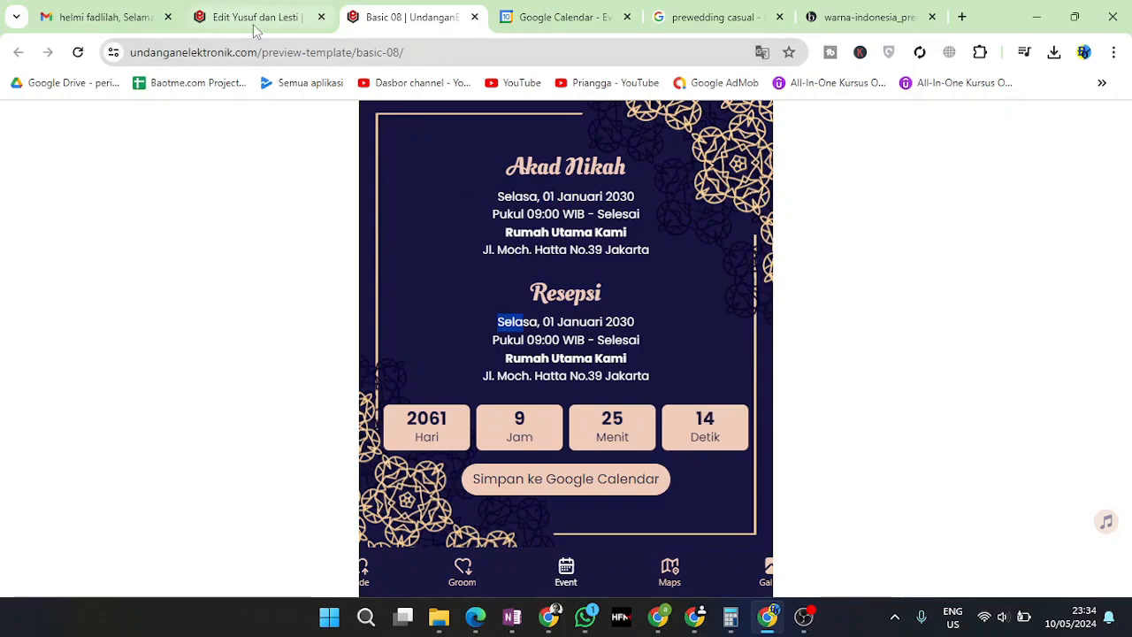
{"action": "mouse_move", "coordinate": [501, 165]}
{"action": "left_mouse_down"}
{"action": "mouse_move", "coordinate": [628, 170]}
{"action": "mouse_move", "coordinate": [510, 166]}
{"action": "left_mouse_up"}
{"action": "triple_click", "coordinate": [512, 168]}
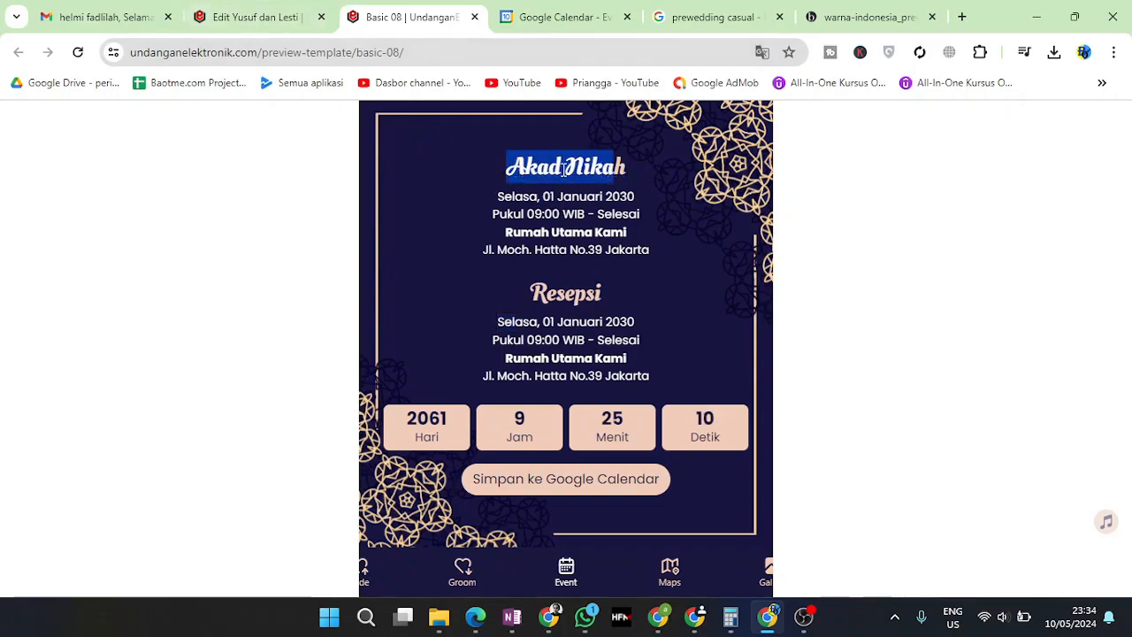
Back in the editor, remove '& Akad' so the title reads 'Resepsi' again
{"action": "left_click", "coordinate": [265, 19]}
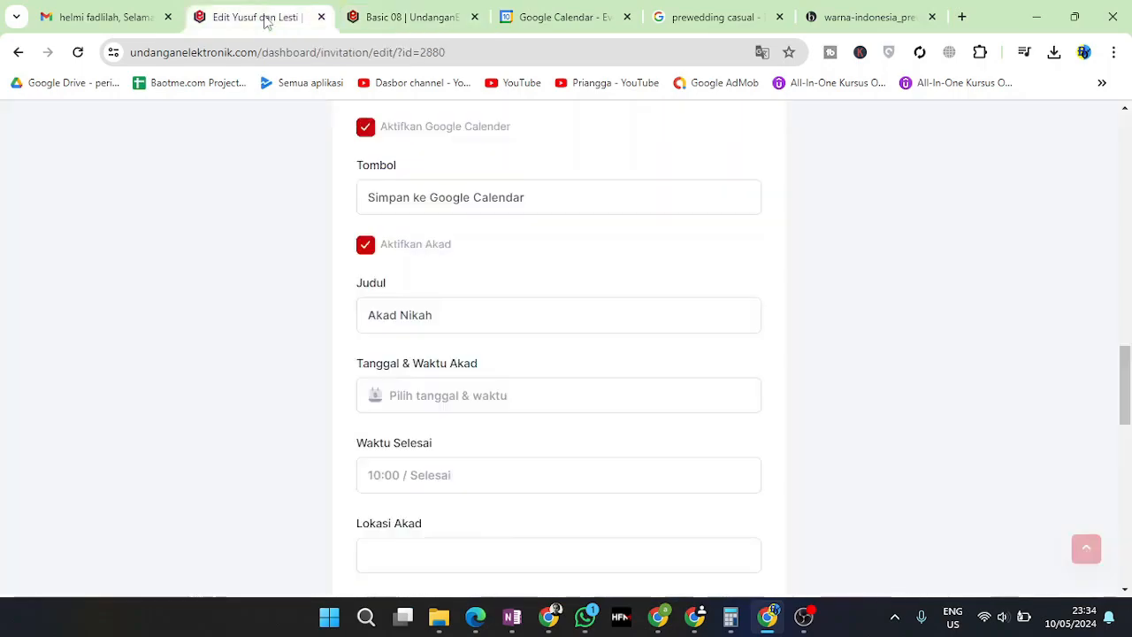
{"action": "scroll", "coordinate": [450, 369], "scroll_direction": "up", "scroll_amount": 5}
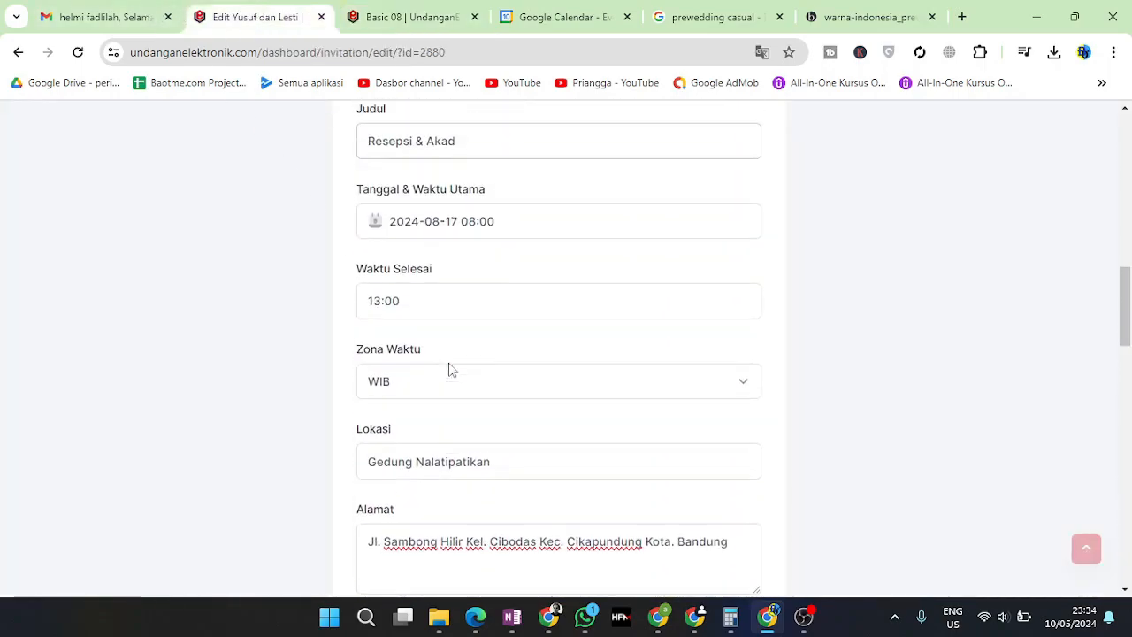
{"action": "scroll", "coordinate": [449, 371], "scroll_direction": "up", "scroll_amount": 2}
{"action": "left_click_drag", "start_coordinate": [415, 307], "coordinate": [521, 310]}
{"action": "key", "text": "BackSpace"}
{"action": "key", "text": "BackSpace"}
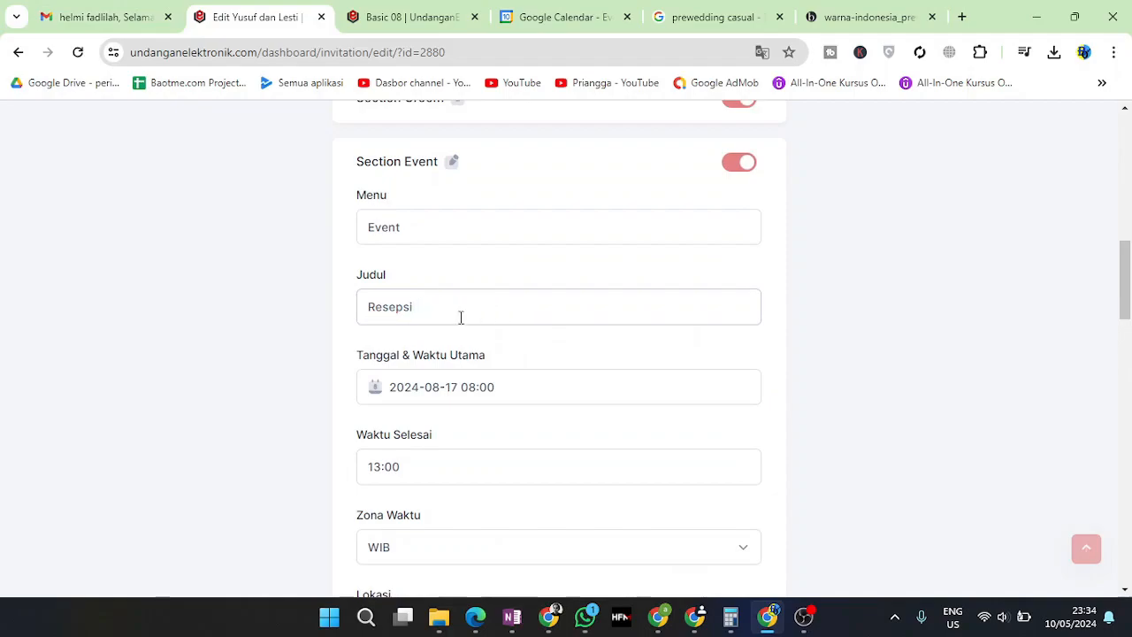
Set the Akad date and time to Saturday 17 August 2024, 08:00 AM
{"action": "scroll", "coordinate": [424, 455], "scroll_direction": "down", "scroll_amount": 2}
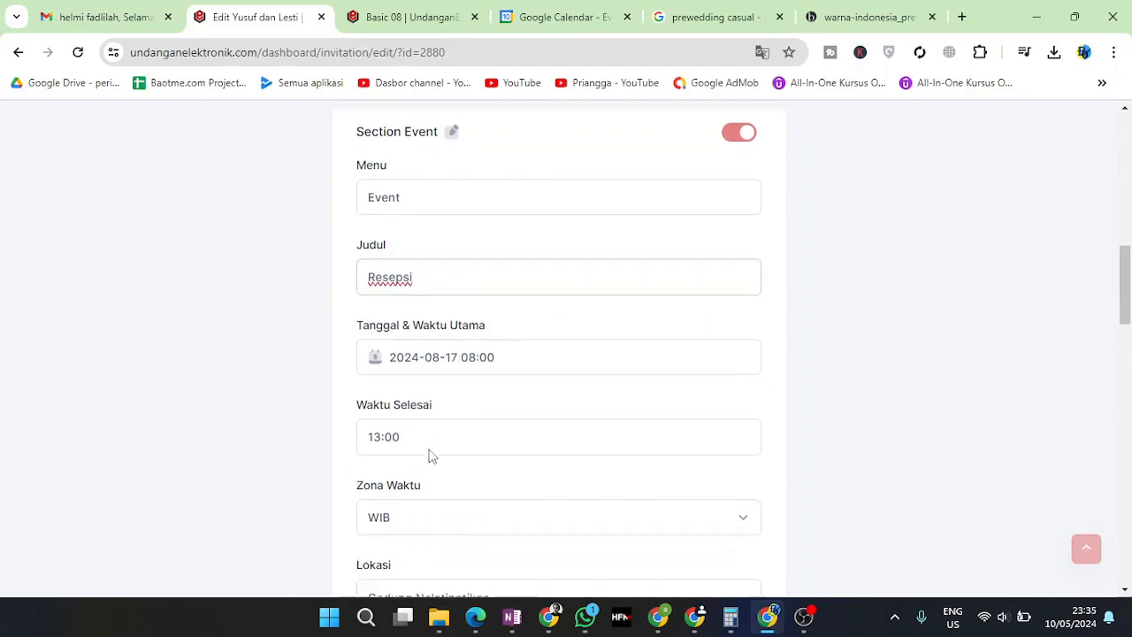
{"action": "scroll", "coordinate": [430, 450], "scroll_direction": "down", "scroll_amount": 4}
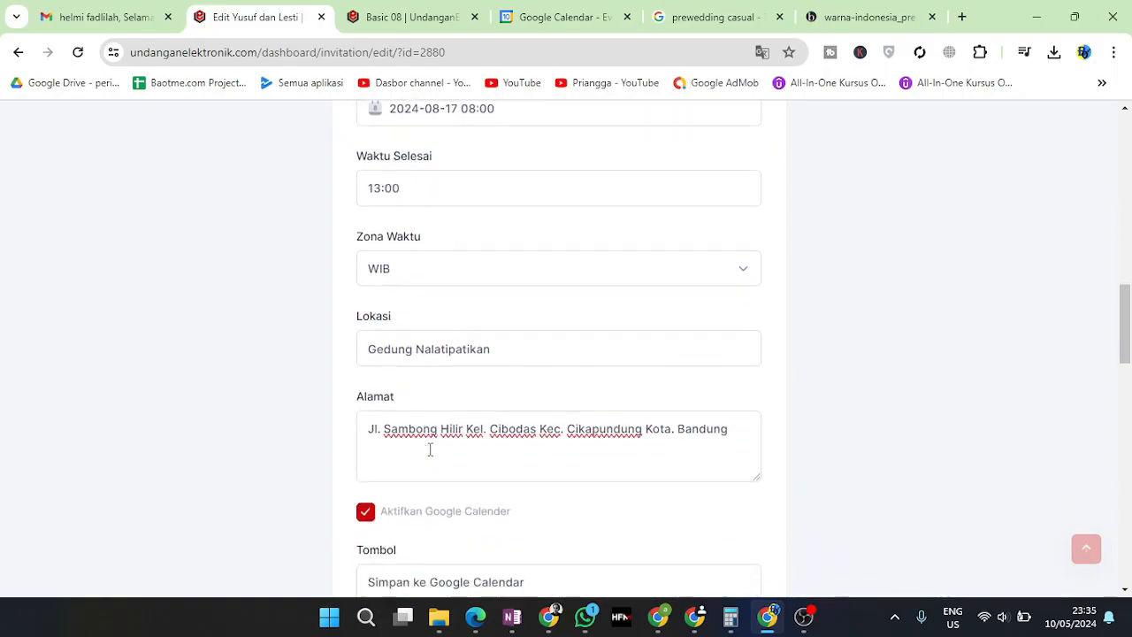
{"action": "scroll", "coordinate": [425, 429], "scroll_direction": "down", "scroll_amount": 1}
{"action": "left_click", "coordinate": [417, 488]}
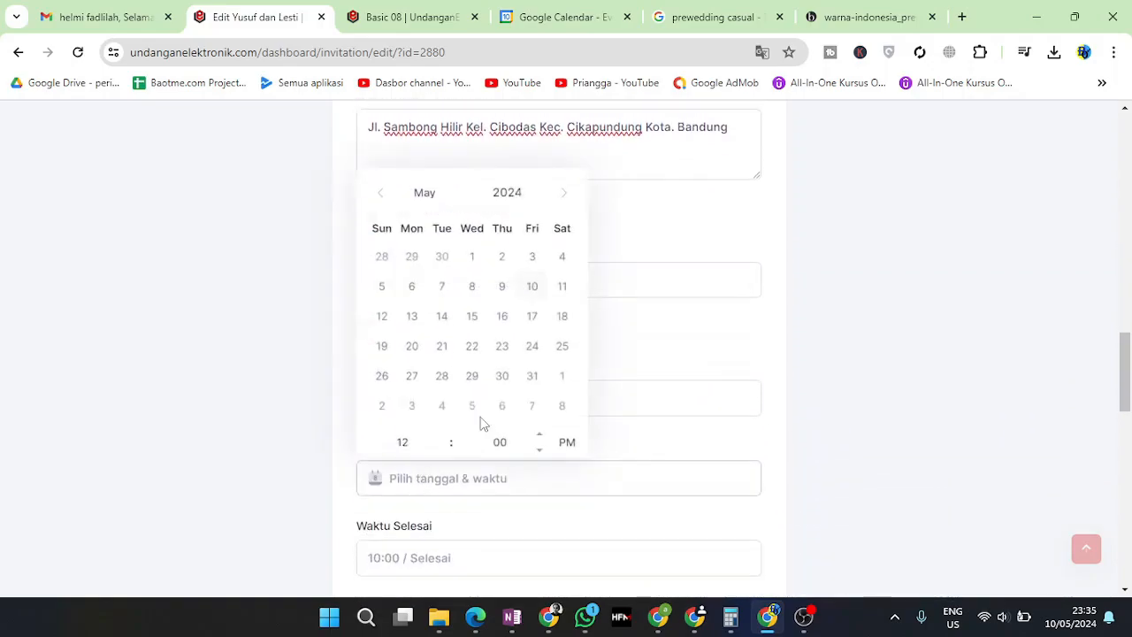
{"action": "left_click", "coordinate": [564, 195]}
{"action": "left_click", "coordinate": [563, 195]}
{"action": "left_click", "coordinate": [564, 195]}
{"action": "left_click", "coordinate": [563, 195]}
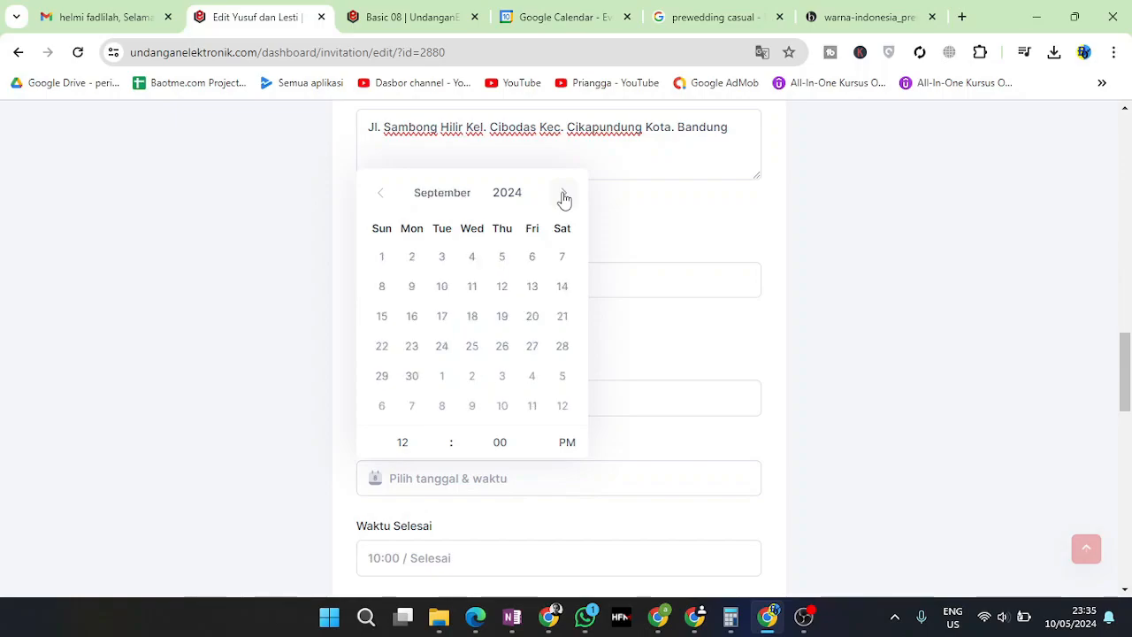
{"action": "left_click", "coordinate": [379, 195]}
{"action": "left_click", "coordinate": [564, 320]}
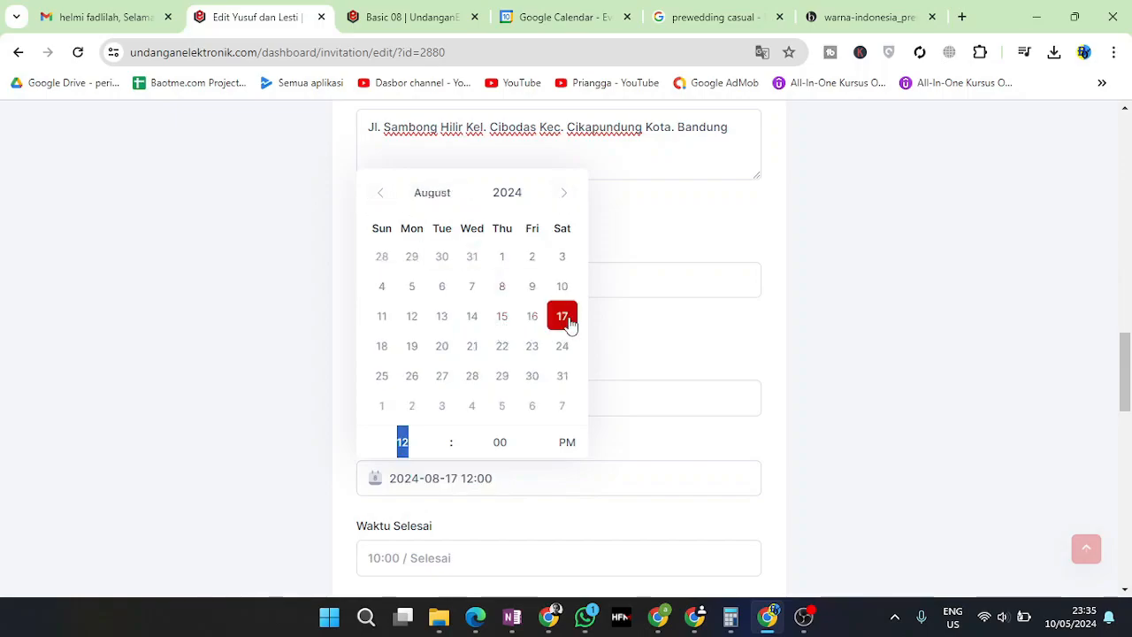
{"action": "type", "text": "08"}
{"action": "left_click", "coordinate": [568, 442]}
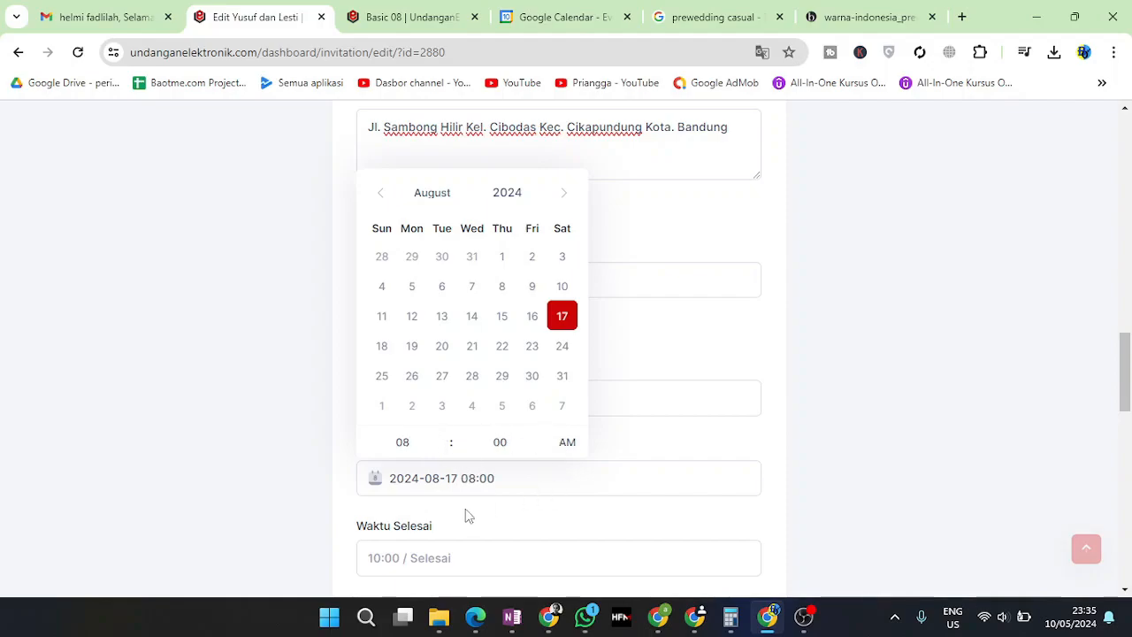
{"action": "left_click", "coordinate": [440, 547]}
Copy the reception's 13:00 end time into the Akad end time
{"action": "scroll", "coordinate": [498, 267], "scroll_direction": "down", "scroll_amount": 8}
{"action": "double_click", "coordinate": [412, 395]}
{"action": "key", "text": "ctrl+c"}
{"action": "scroll", "coordinate": [442, 442], "scroll_direction": "down", "scroll_amount": 7}
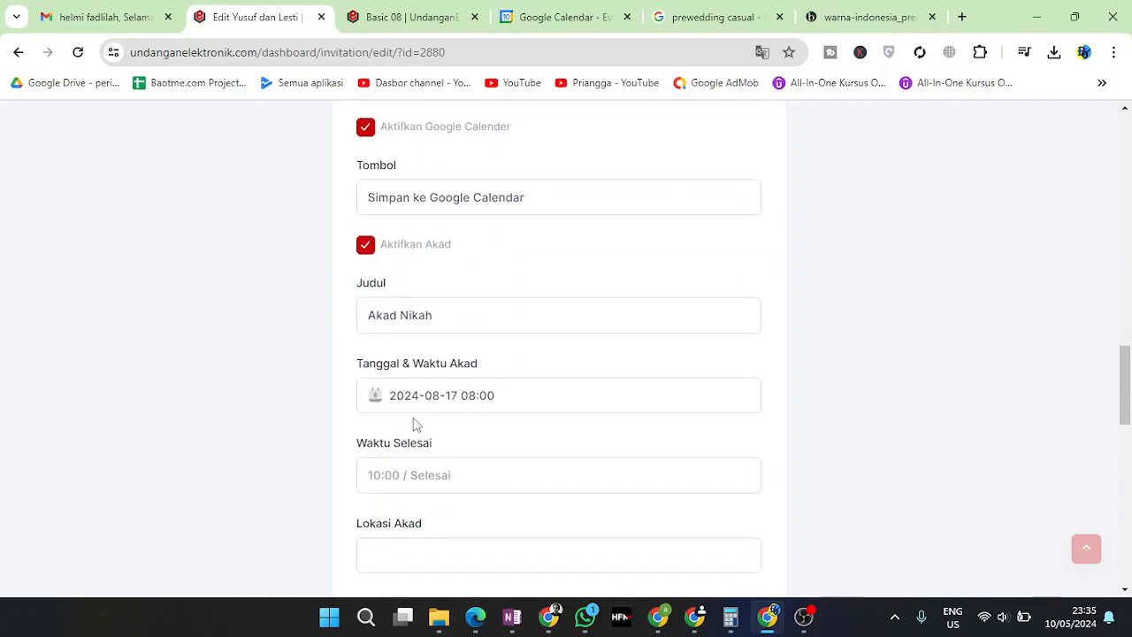
{"action": "left_click", "coordinate": [421, 478]}
{"action": "key", "text": "ctrl+v"}
Copy the reception location into the Akad location as Gedung Nalatipatikan
{"action": "left_click", "coordinate": [405, 545]}
{"action": "scroll", "coordinate": [405, 541], "scroll_direction": "down", "scroll_amount": 8}
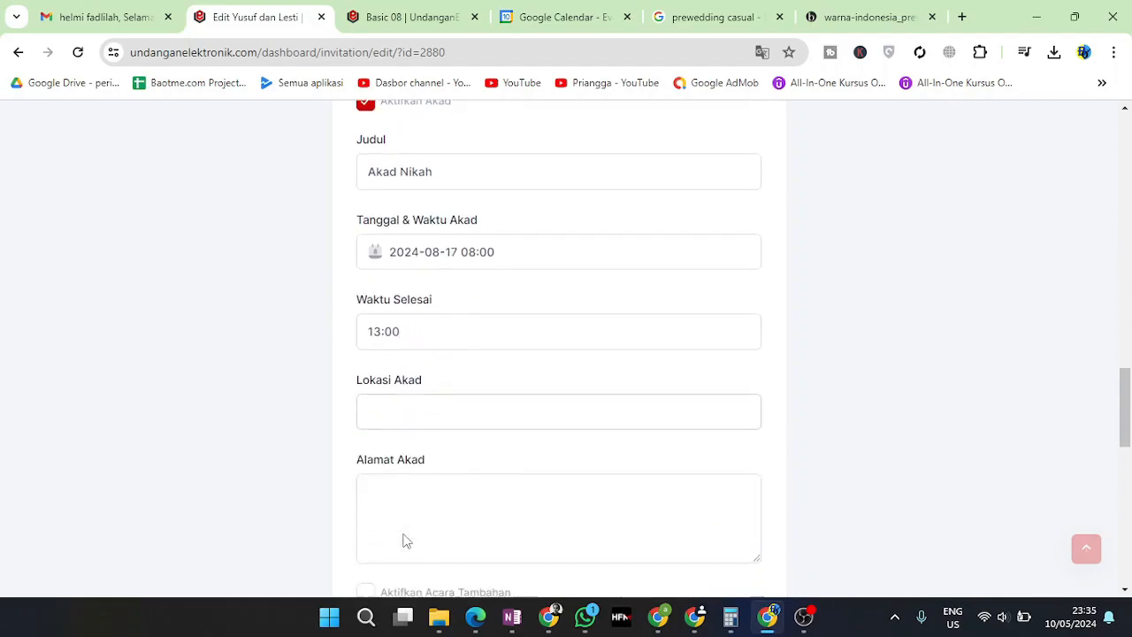
{"action": "scroll", "coordinate": [442, 384], "scroll_direction": "up", "scroll_amount": 1}
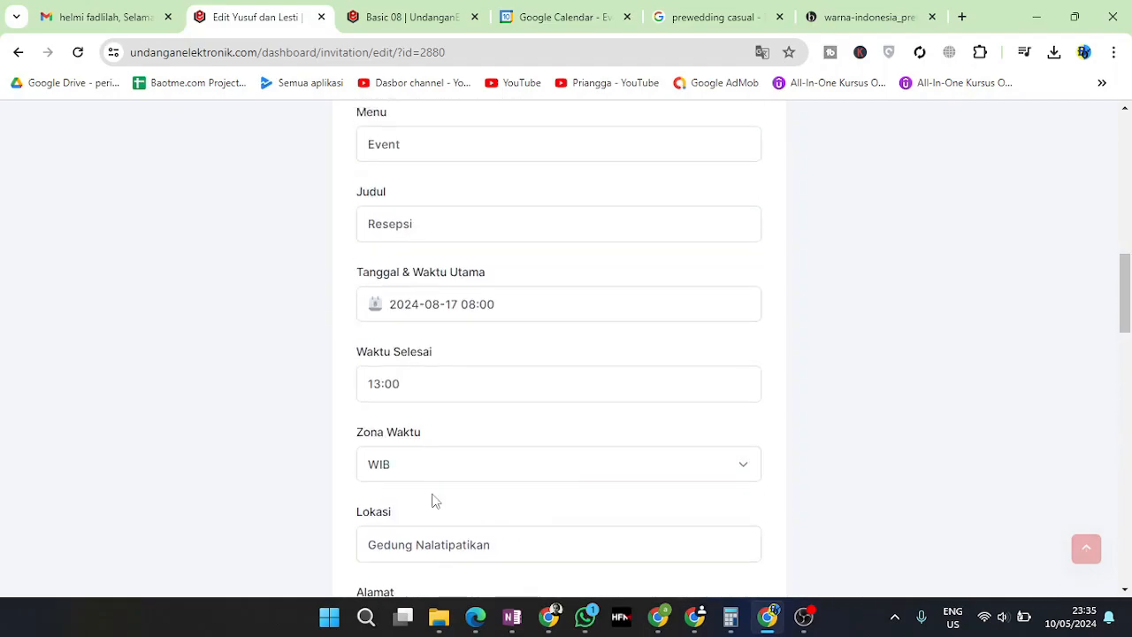
{"action": "scroll", "coordinate": [430, 493], "scroll_direction": "down", "scroll_amount": 2}
{"action": "left_click", "coordinate": [419, 389]}
{"action": "key", "text": "ctrl+a"}
{"action": "key", "text": "ctrl+c"}
{"action": "scroll", "coordinate": [480, 486], "scroll_direction": "down", "scroll_amount": 8}
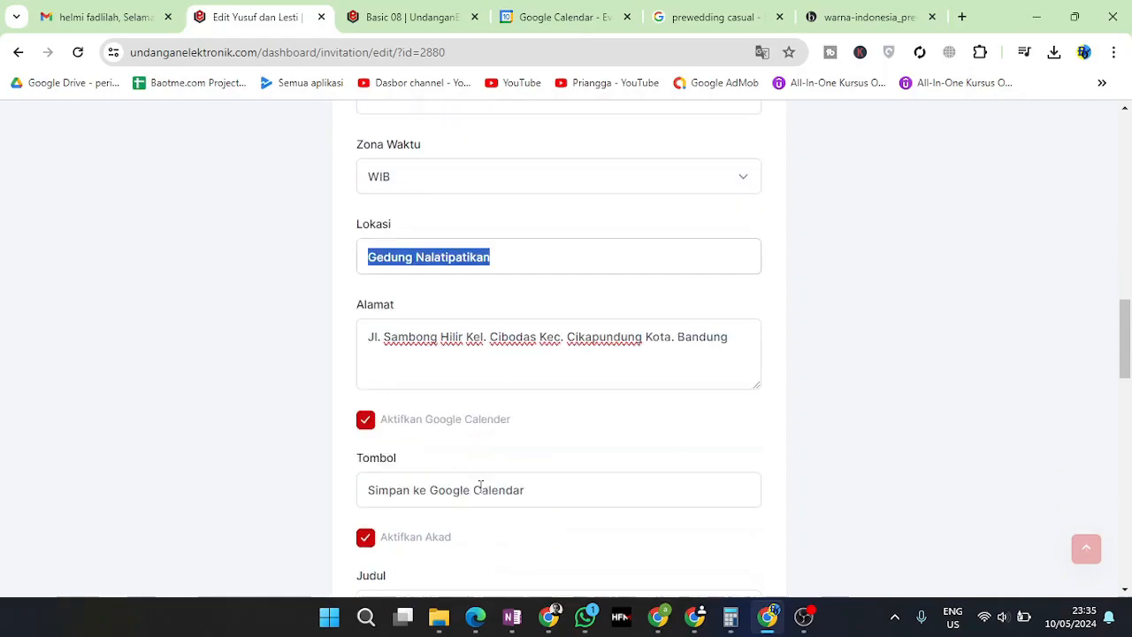
{"action": "left_click", "coordinate": [402, 303]}
{"action": "key", "text": "ctrl+v"}
Copy the reception's street address for reuse in the Akad address
{"action": "scroll", "coordinate": [442, 399], "scroll_direction": "up", "scroll_amount": 9}
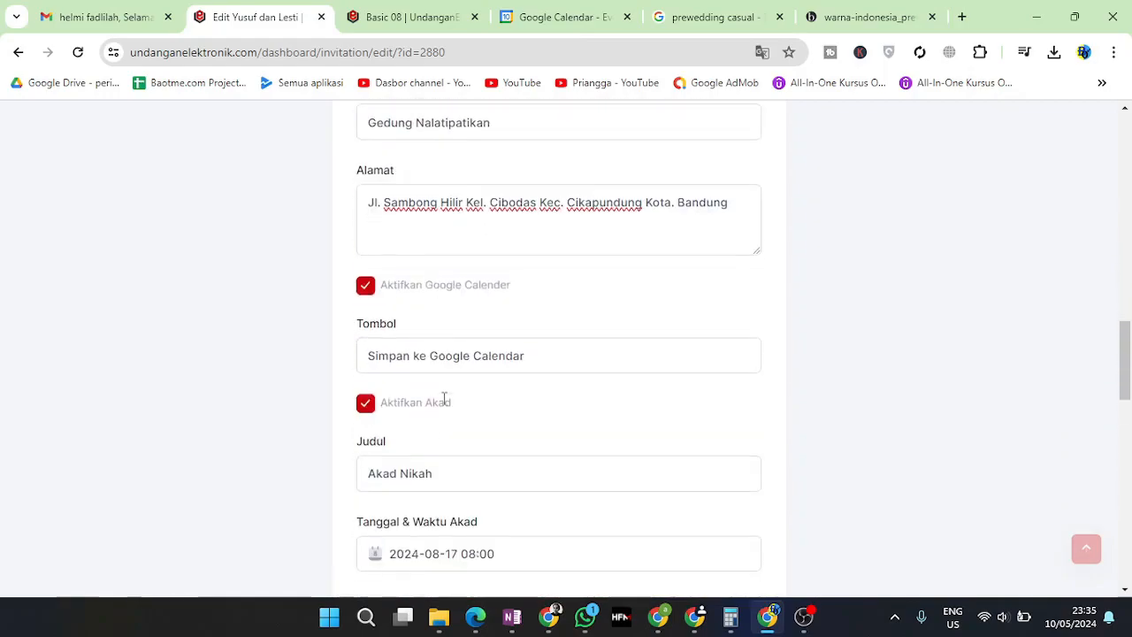
{"action": "scroll", "coordinate": [437, 402], "scroll_direction": "down", "scroll_amount": 3}
{"action": "left_click", "coordinate": [430, 389]}
{"action": "key", "text": "ctrl+a"}
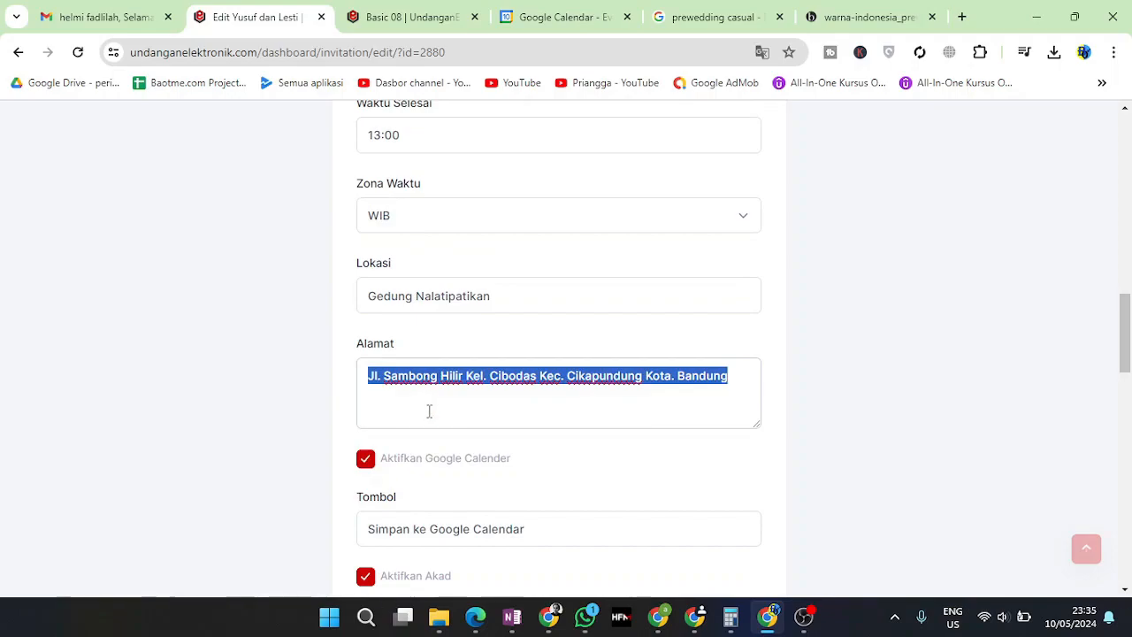
{"action": "scroll", "coordinate": [427, 434], "scroll_direction": "down", "scroll_amount": 6}
{"action": "scroll", "coordinate": [428, 478], "scroll_direction": "down", "scroll_amount": 2}
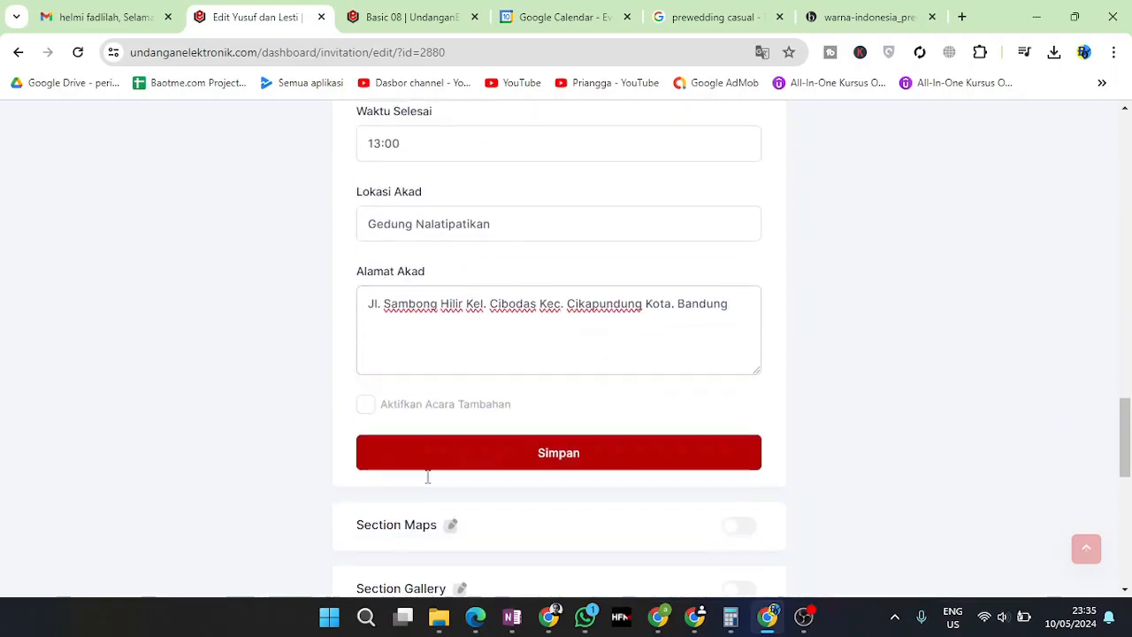
Save the invitation changes and review the Resepsi and Akad event fields
{"action": "left_click", "coordinate": [531, 453]}
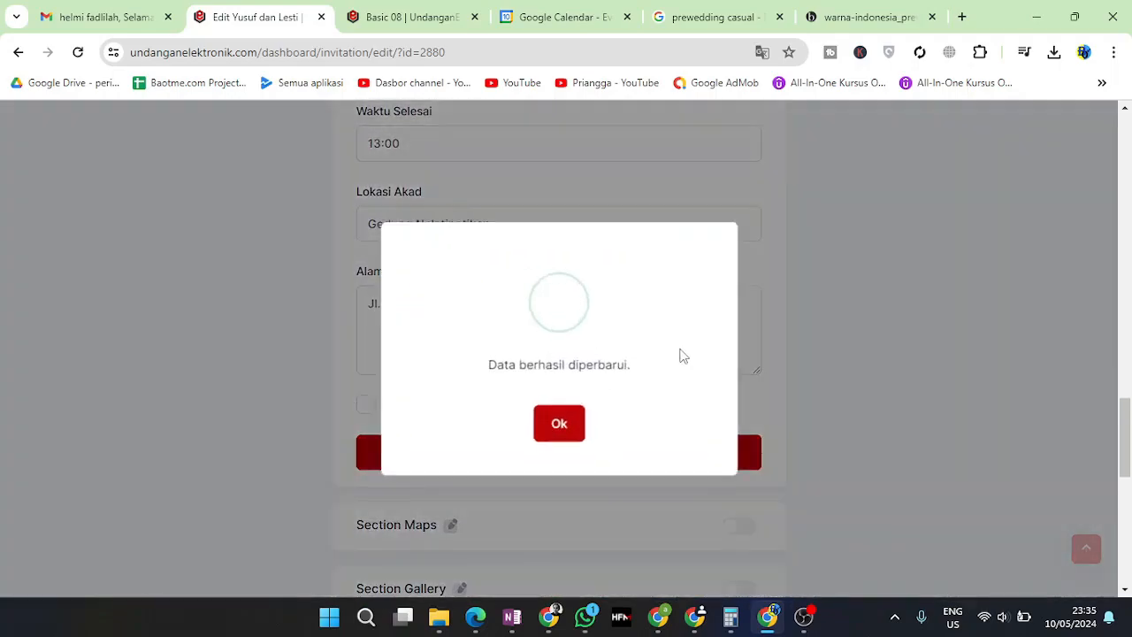
{"action": "left_click", "coordinate": [564, 434]}
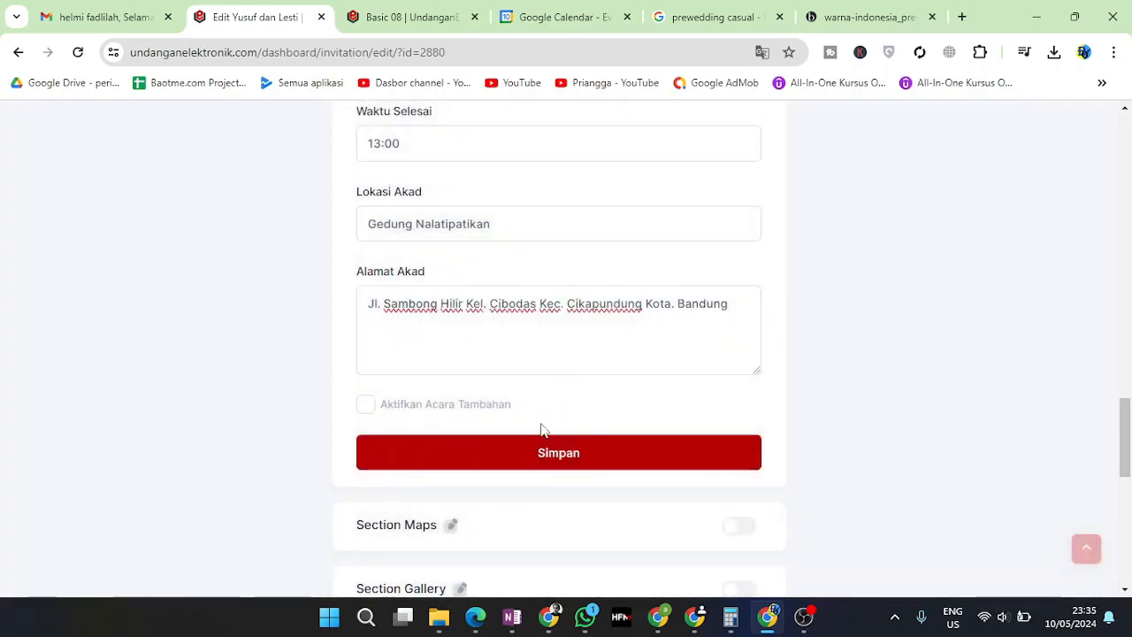
{"action": "scroll", "coordinate": [509, 390], "scroll_direction": "up", "scroll_amount": 4}
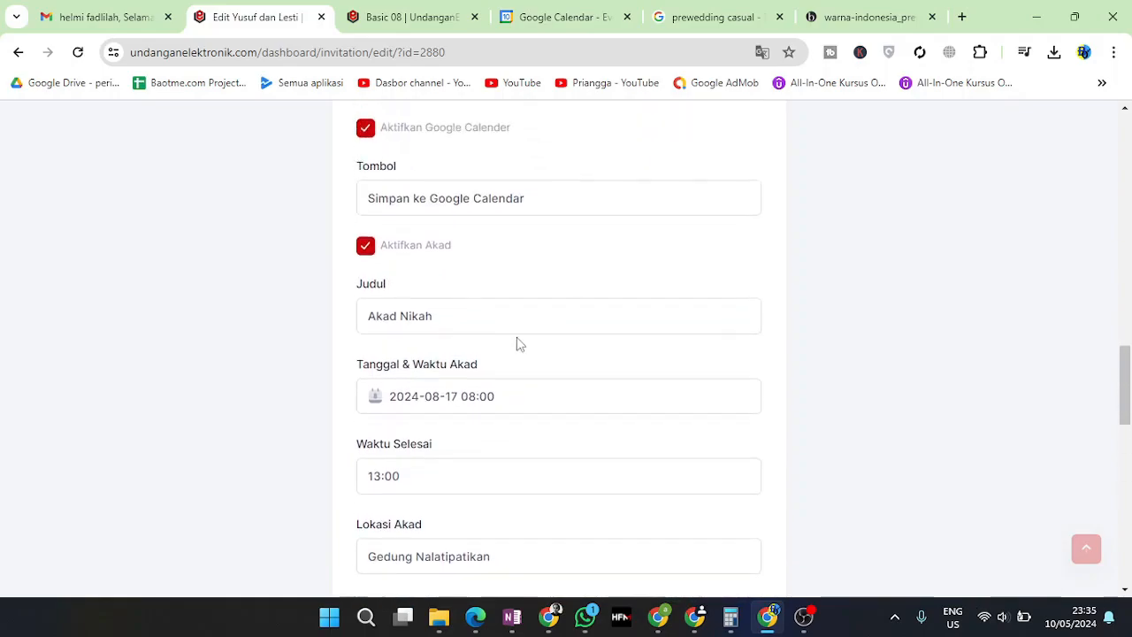
{"action": "scroll", "coordinate": [520, 344], "scroll_direction": "up", "scroll_amount": 2}
{"action": "scroll", "coordinate": [531, 337], "scroll_direction": "up", "scroll_amount": 2}
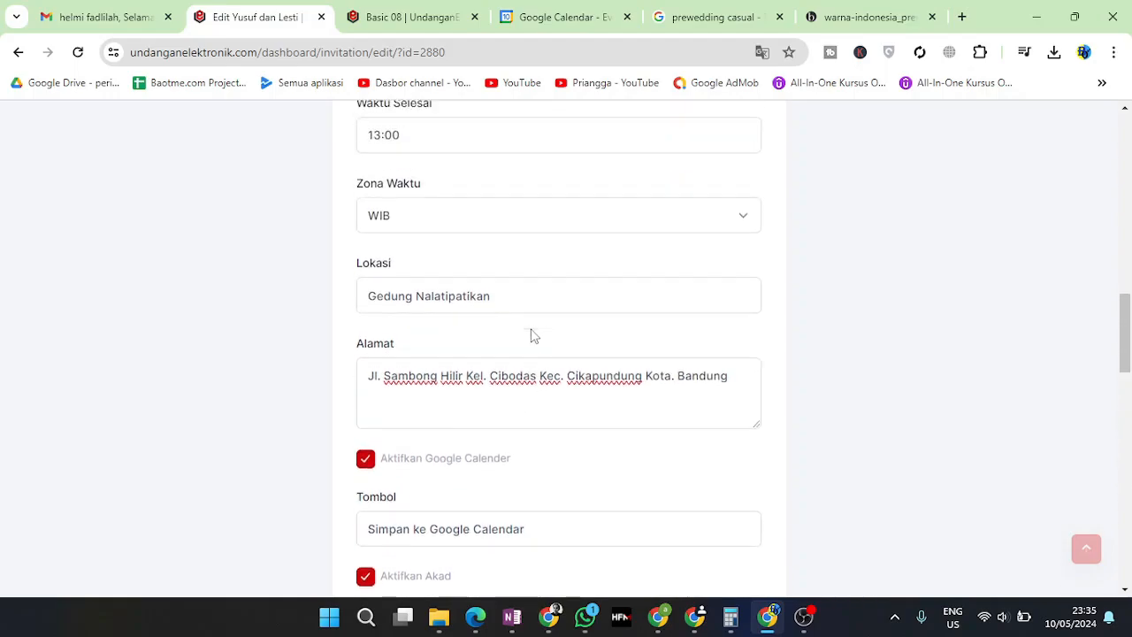
{"action": "scroll", "coordinate": [533, 336], "scroll_direction": "down", "scroll_amount": 10}
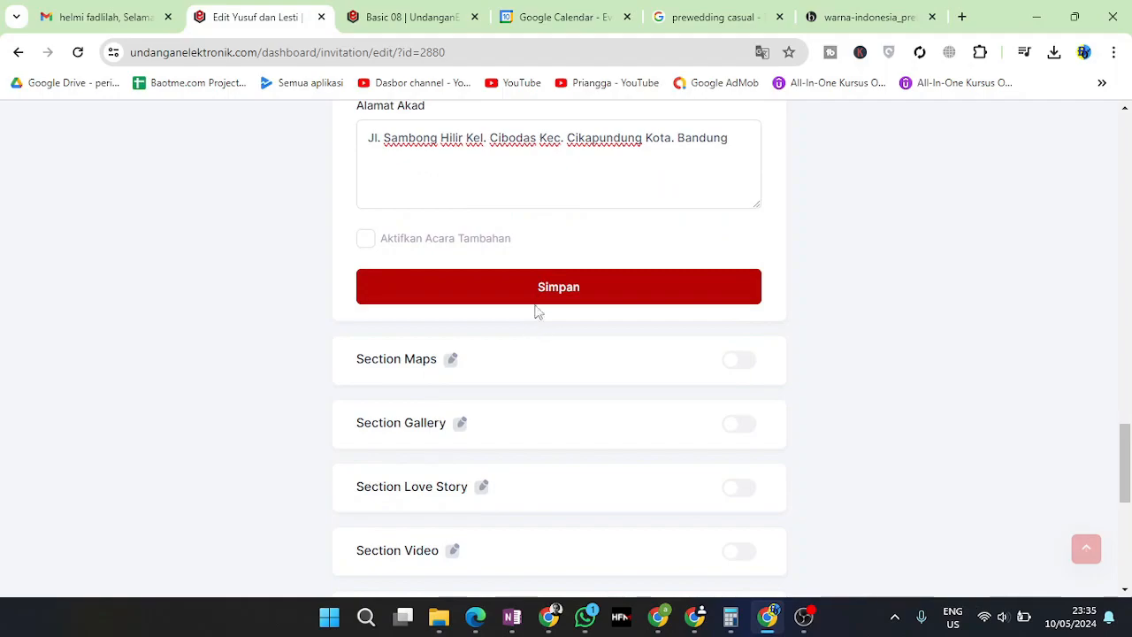
{"action": "scroll", "coordinate": [538, 301], "scroll_direction": "up", "scroll_amount": 11}
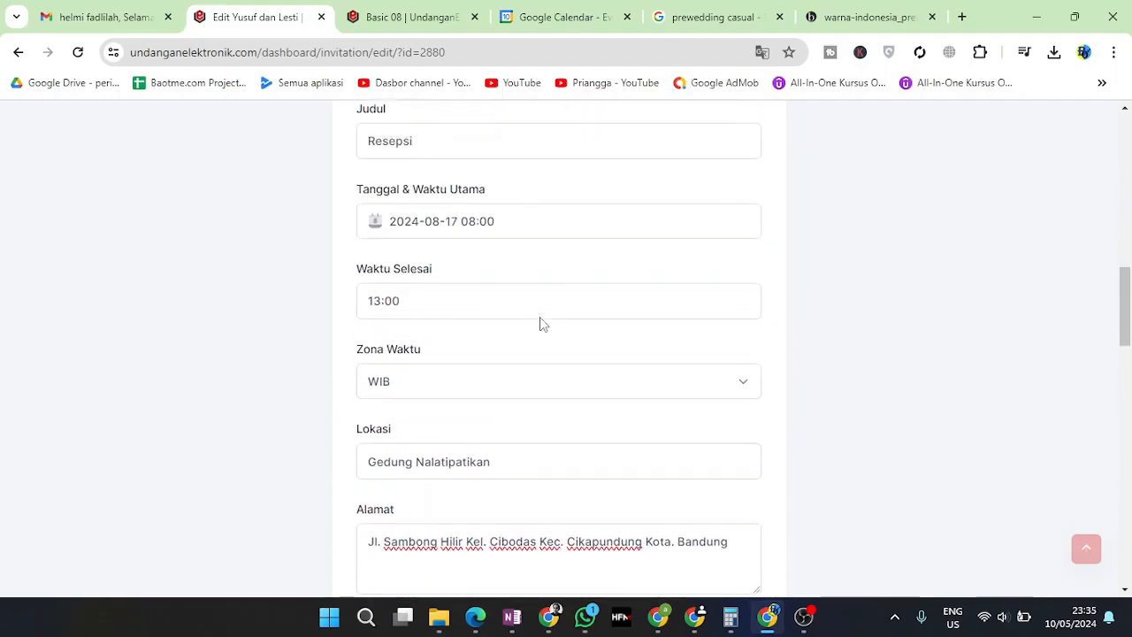
{"action": "scroll", "coordinate": [539, 321], "scroll_direction": "up", "scroll_amount": 3}
Collapse the Section Event form and look over the section toggles
{"action": "left_click", "coordinate": [452, 247]}
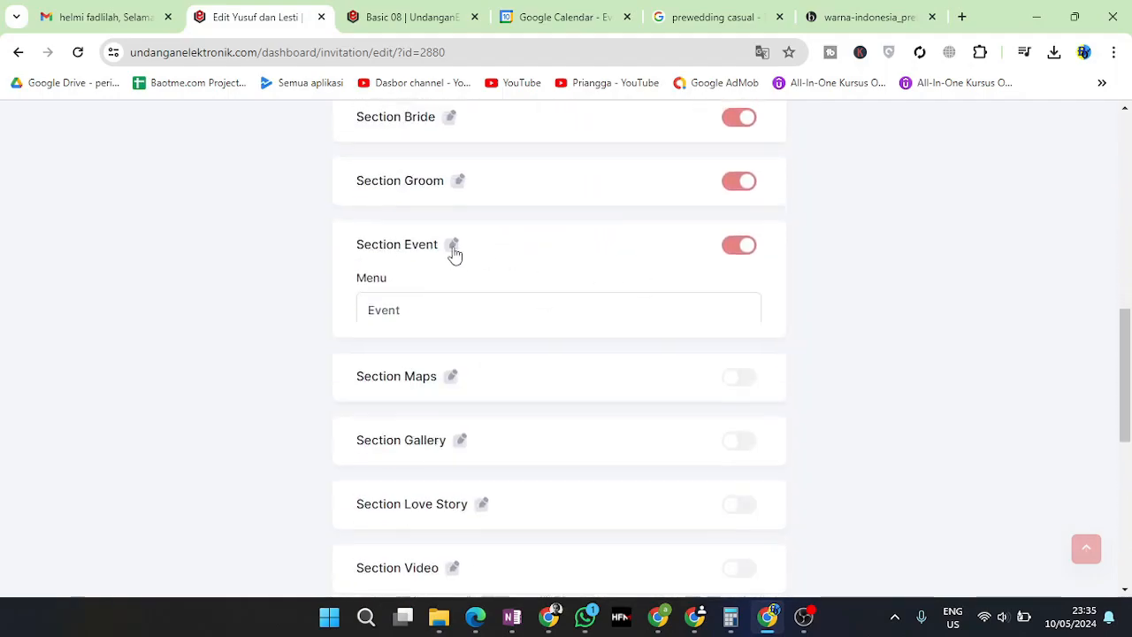
{"action": "scroll", "coordinate": [488, 345], "scroll_direction": "down", "scroll_amount": 2}
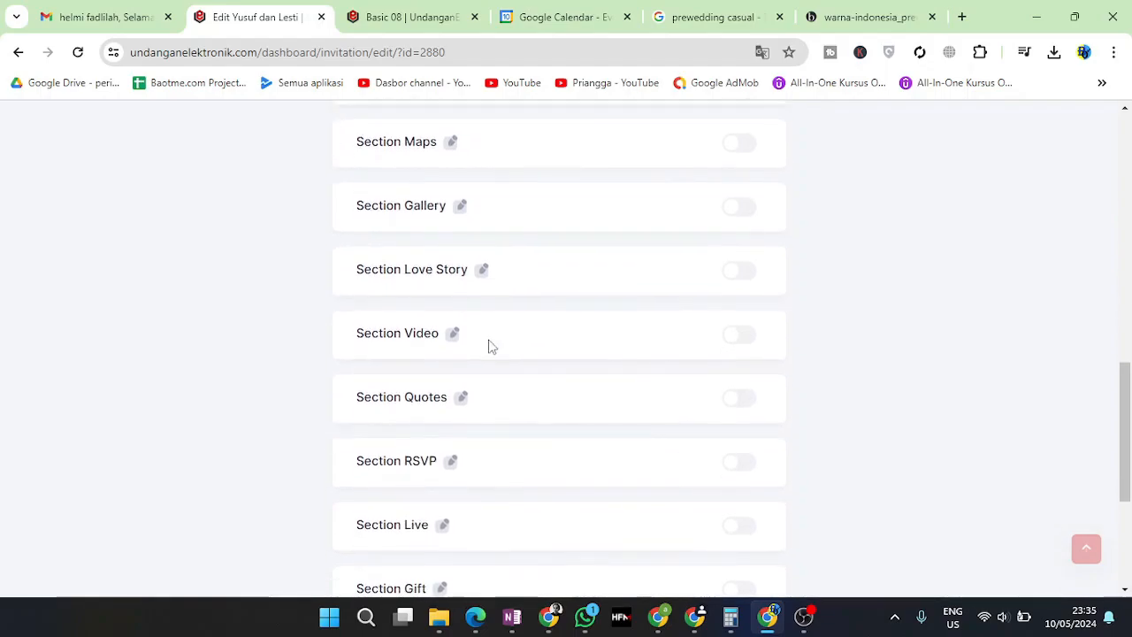
{"action": "scroll", "coordinate": [492, 347], "scroll_direction": "down", "scroll_amount": 3}
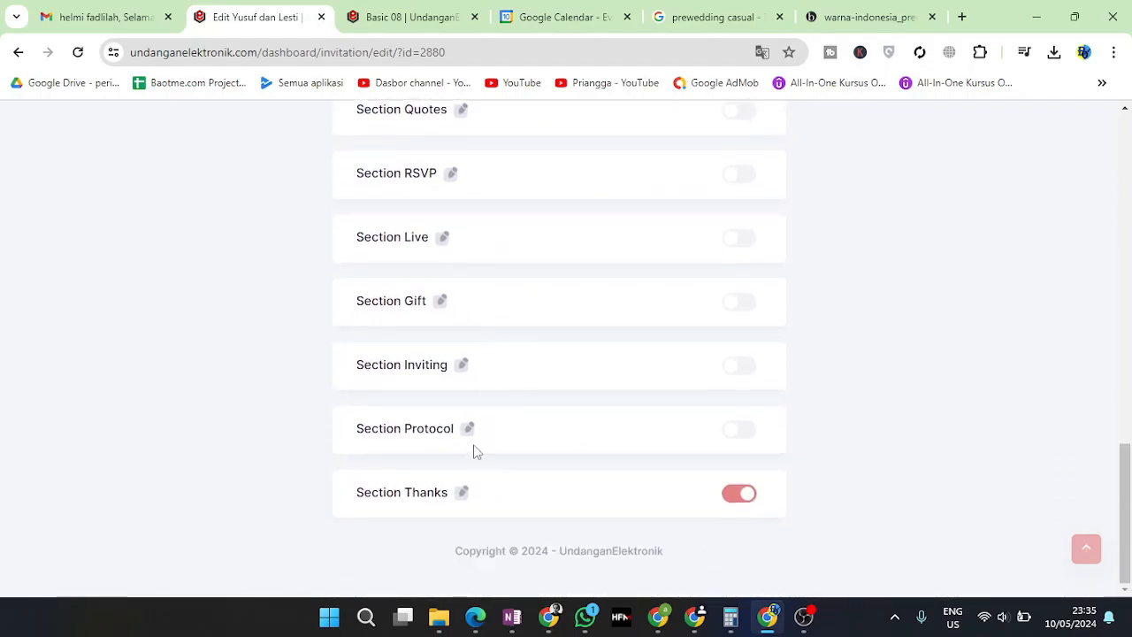
{"action": "scroll", "coordinate": [491, 433], "scroll_direction": "up", "scroll_amount": 4}
{"action": "scroll", "coordinate": [495, 433], "scroll_direction": "up", "scroll_amount": 1}
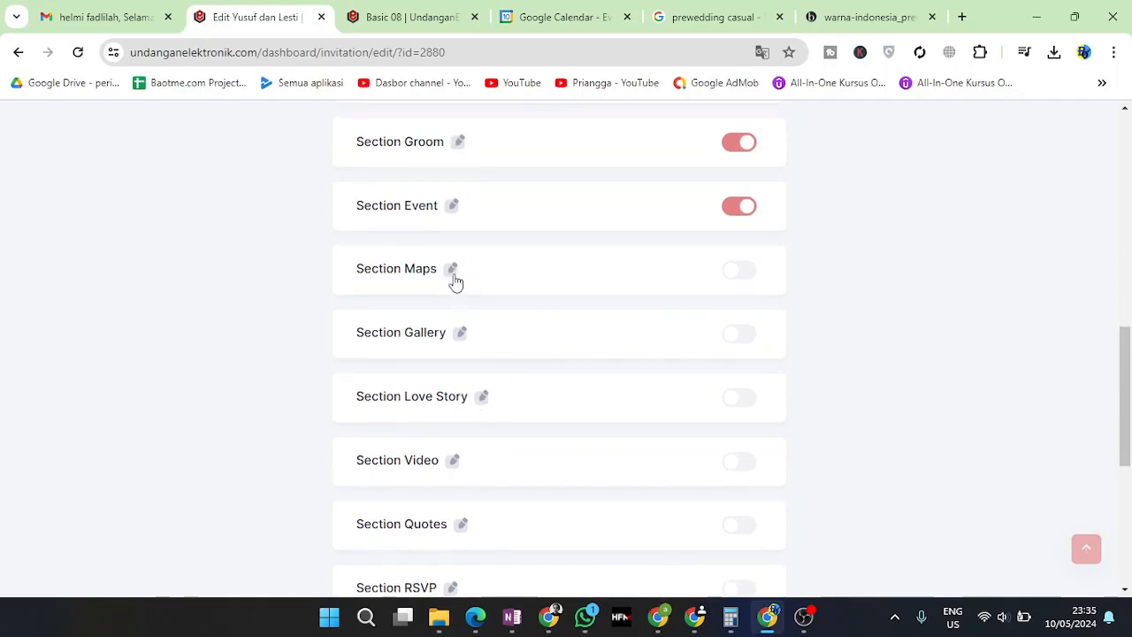
{"action": "left_click", "coordinate": [390, 10]}
{"action": "left_click", "coordinate": [296, 7]}
{"action": "left_click", "coordinate": [746, 276]}
{"action": "left_click", "coordinate": [453, 271]}
{"action": "scroll", "coordinate": [454, 389], "scroll_direction": "down", "scroll_amount": 2}
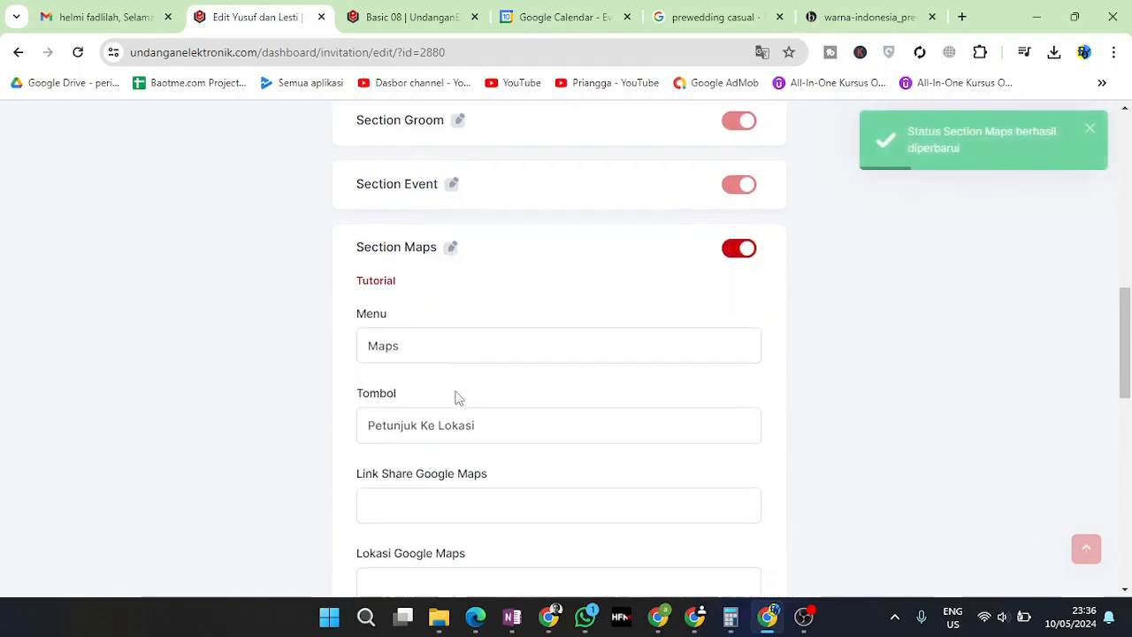
{"action": "left_click", "coordinate": [403, 363]}
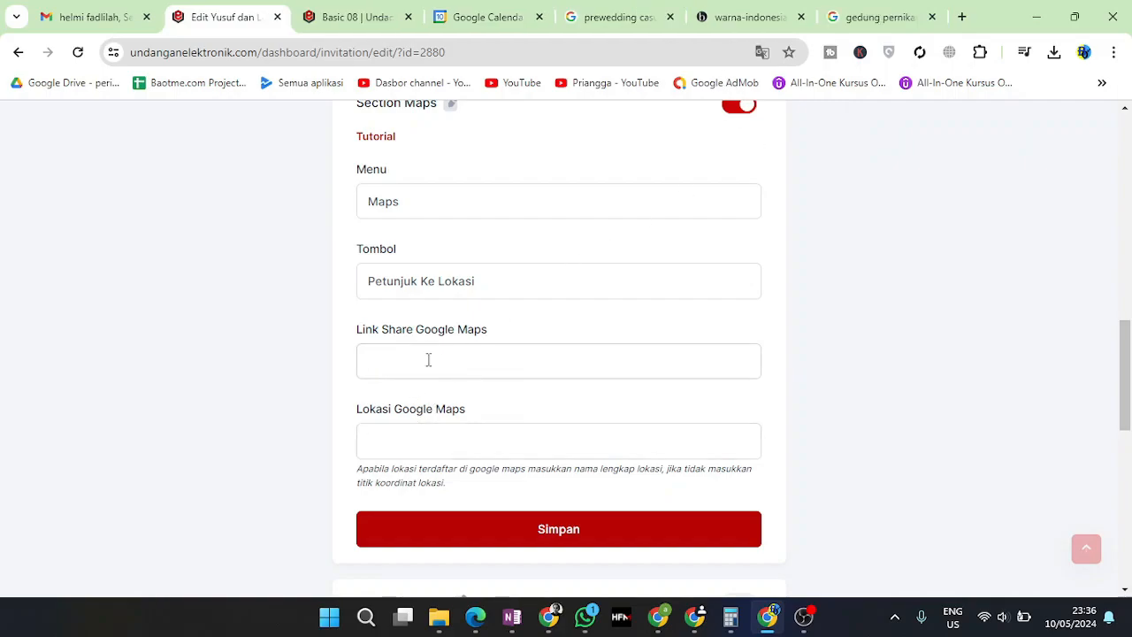
{"action": "type", "text": "https://g.co/kgs/X8tVY1s"}
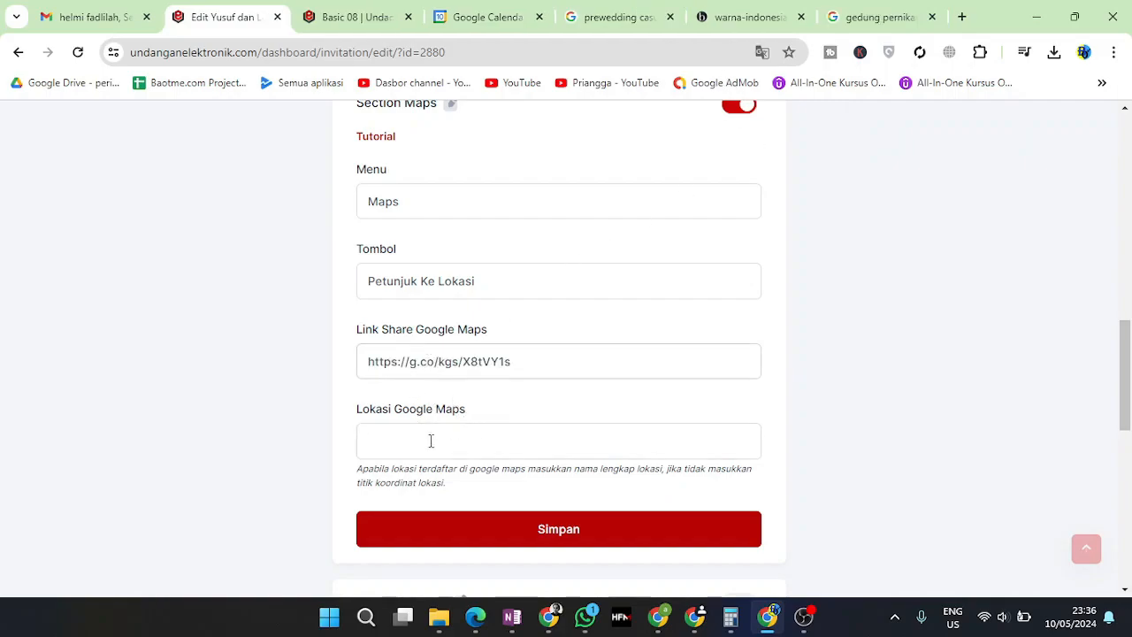
Paste the same link as the Google Maps location, then save the Maps settings
{"action": "left_click", "coordinate": [419, 445]}
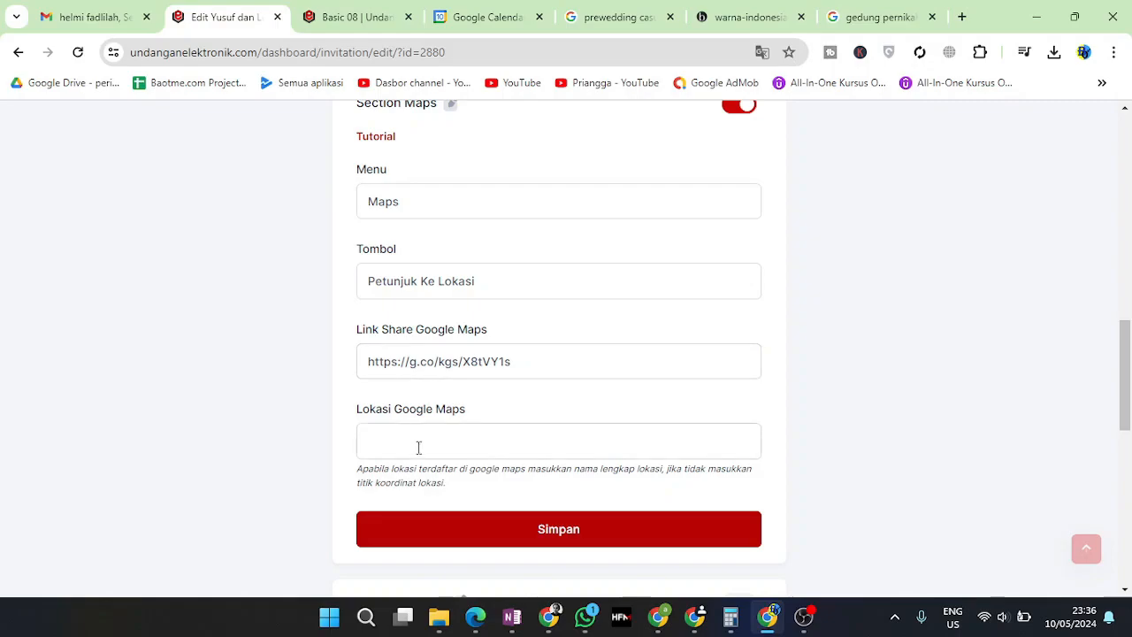
{"action": "type", "text": "https://g.co/kgs/X8tVY1s"}
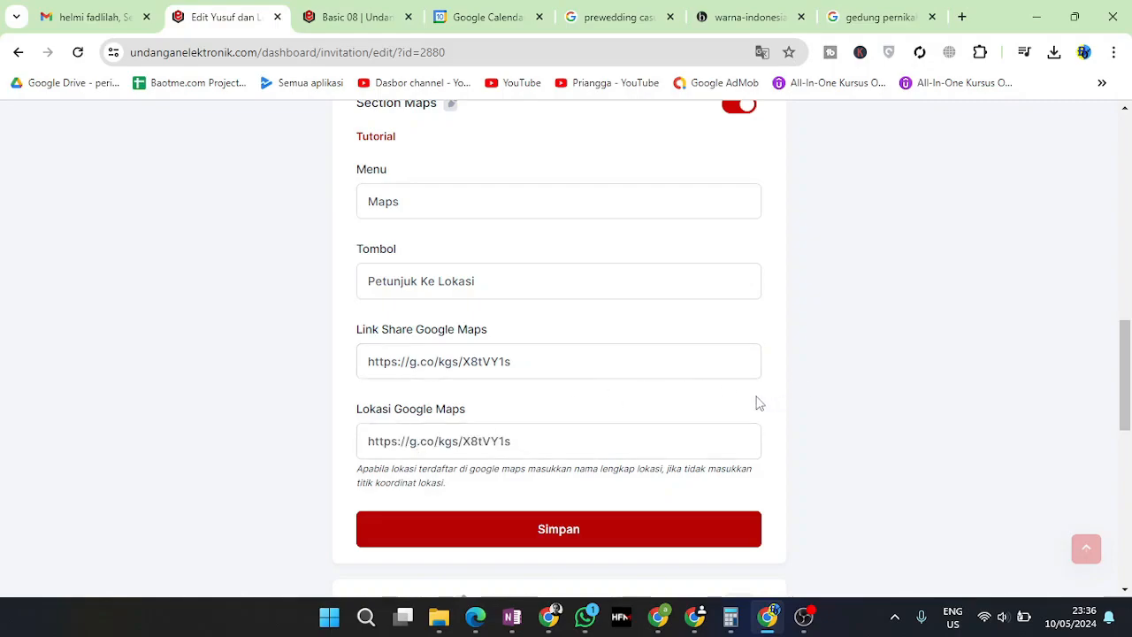
{"action": "scroll", "coordinate": [407, 202], "scroll_direction": "up", "scroll_amount": 1}
{"action": "scroll", "coordinate": [472, 454], "scroll_direction": "down", "scroll_amount": 1}
{"action": "left_click", "coordinate": [539, 536]}
{"action": "left_click", "coordinate": [564, 422]}
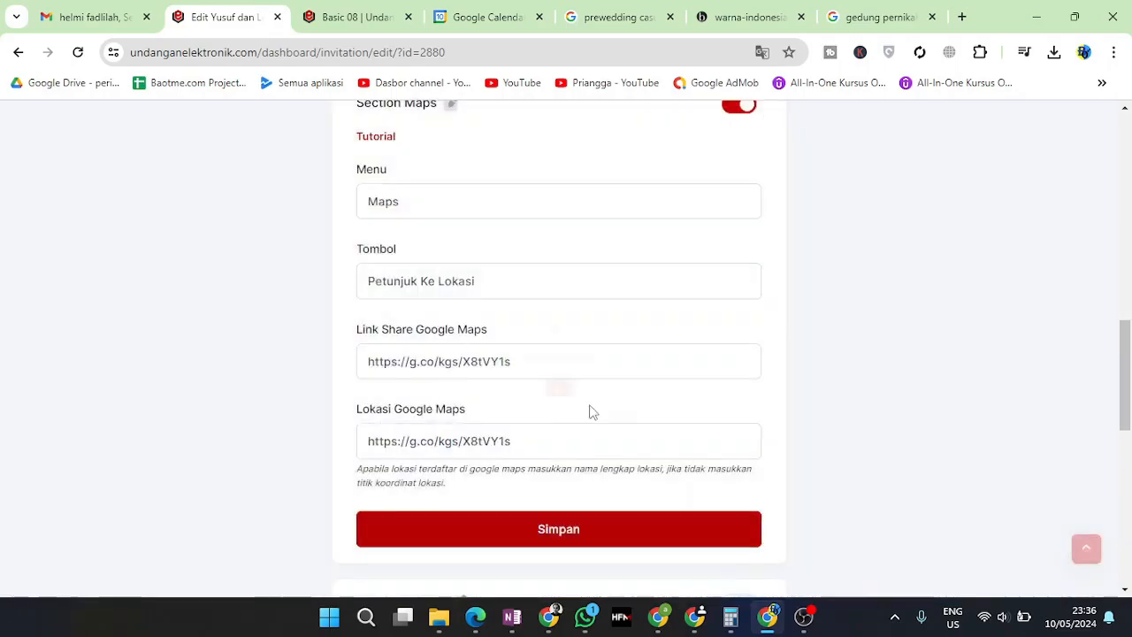
{"action": "scroll", "coordinate": [601, 367], "scroll_direction": "up", "scroll_amount": 2}
{"action": "left_click", "coordinate": [457, 281]}
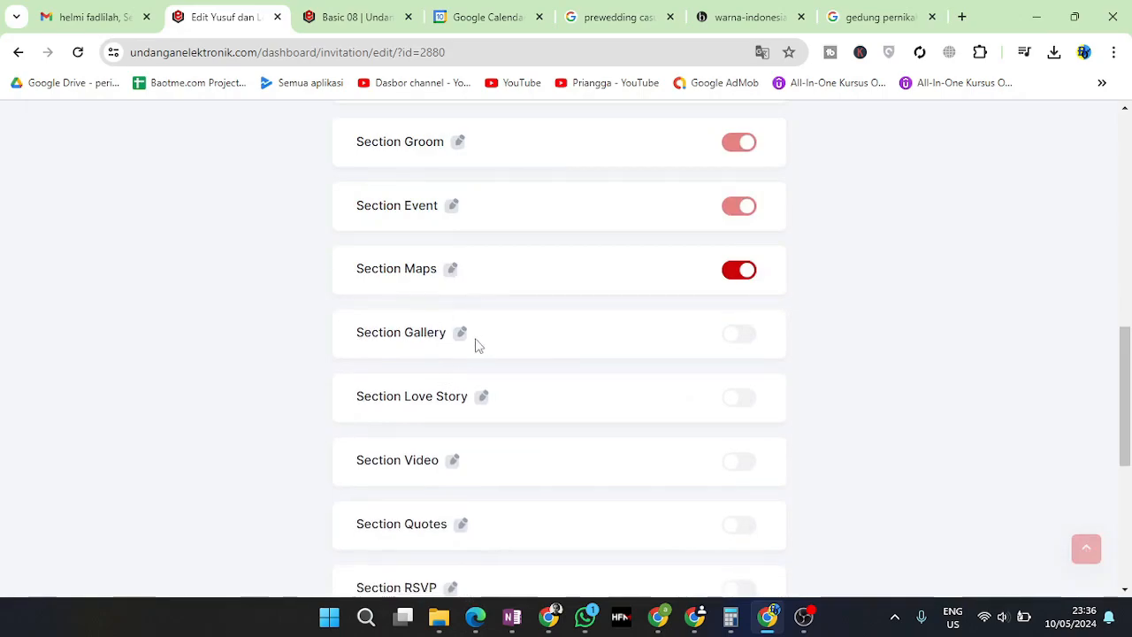
Turn on Section Gallery and expand its settings form
{"action": "left_click", "coordinate": [740, 343]}
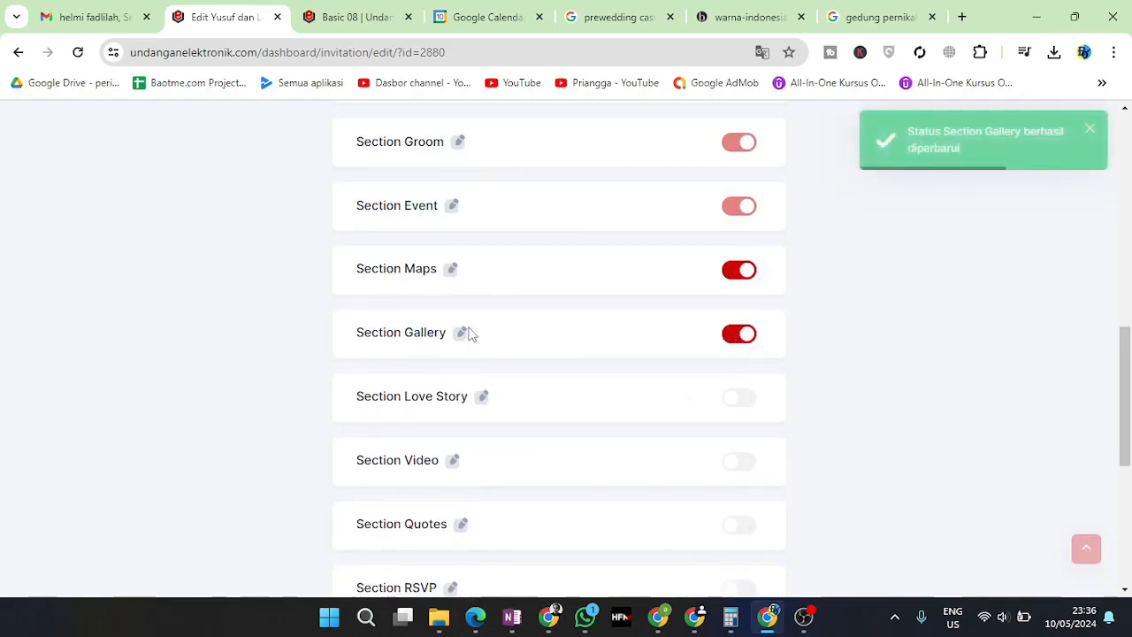
{"action": "left_click", "coordinate": [460, 336]}
{"action": "scroll", "coordinate": [582, 435], "scroll_direction": "down", "scroll_amount": 2}
{"action": "scroll", "coordinate": [473, 434], "scroll_direction": "down", "scroll_amount": 4}
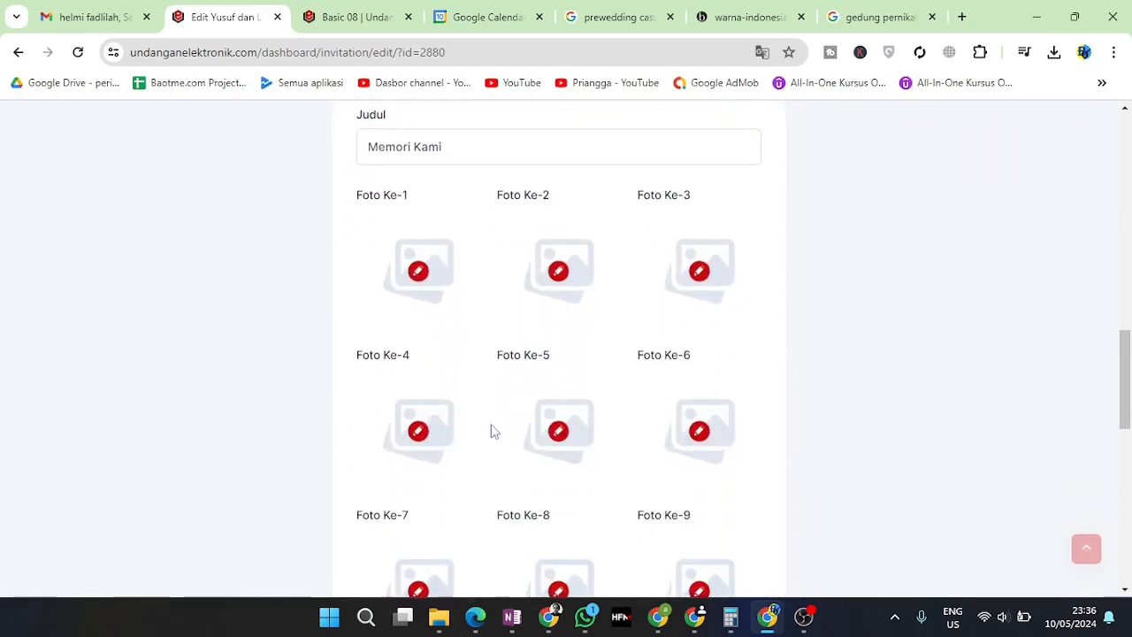
{"action": "scroll", "coordinate": [567, 400], "scroll_direction": "up", "scroll_amount": 3}
{"action": "scroll", "coordinate": [567, 400], "scroll_direction": "up", "scroll_amount": 2}
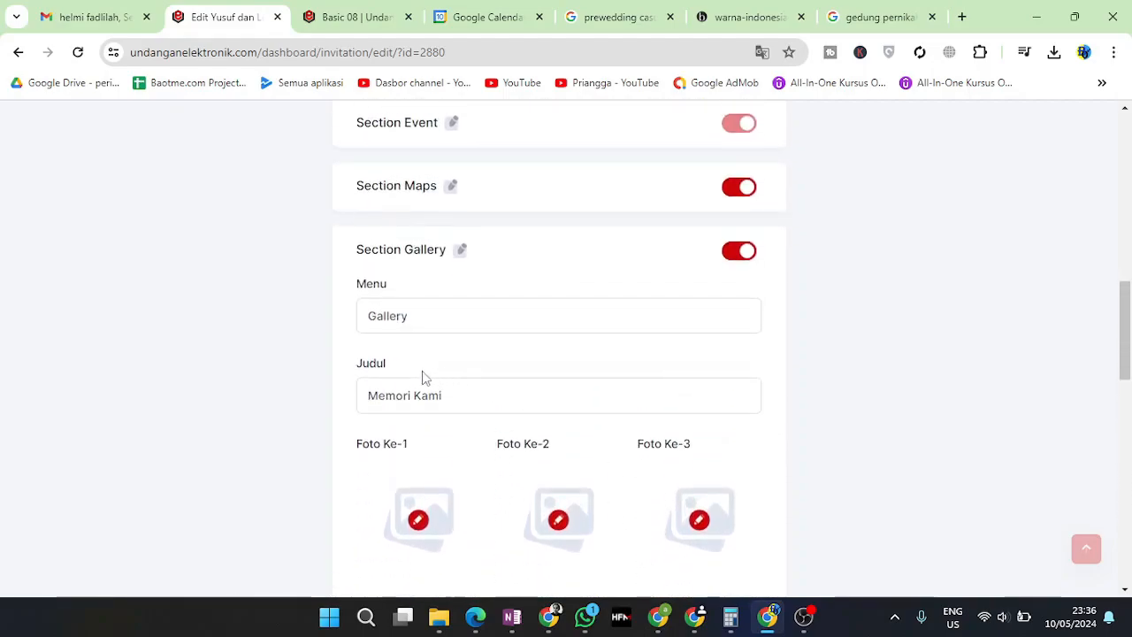
{"action": "scroll", "coordinate": [455, 451], "scroll_direction": "down", "scroll_amount": 1}
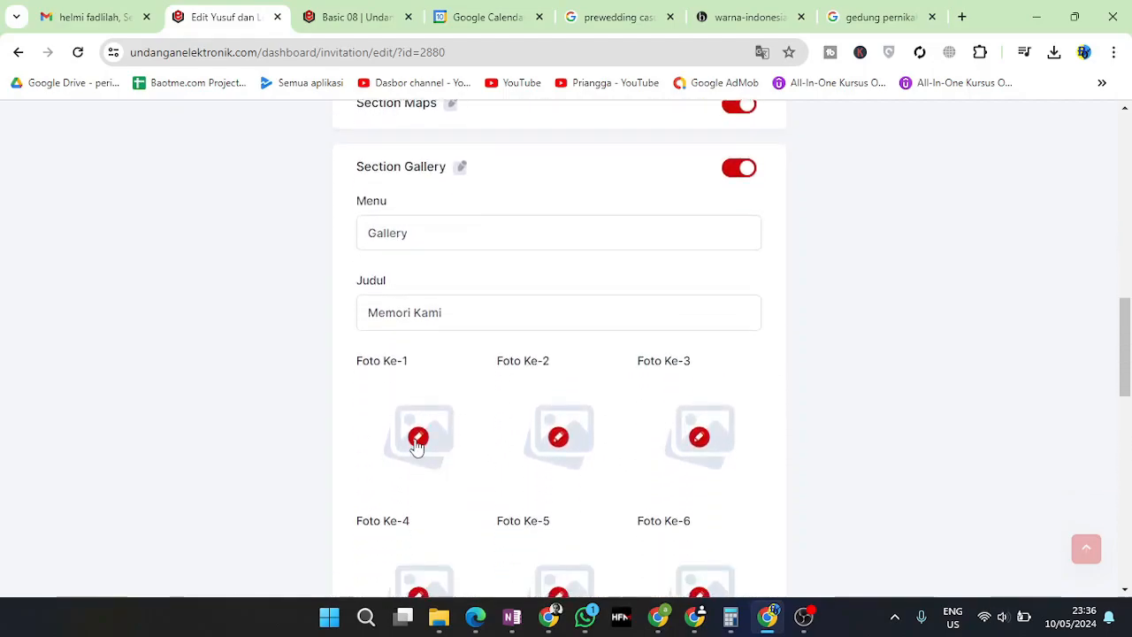
Set Foto Ke-1 to the couple-in-white photo from the media library
{"action": "left_click", "coordinate": [416, 436]}
{"action": "left_click", "coordinate": [493, 384]}
{"action": "left_click", "coordinate": [712, 470]}
{"action": "left_click", "coordinate": [580, 421]}
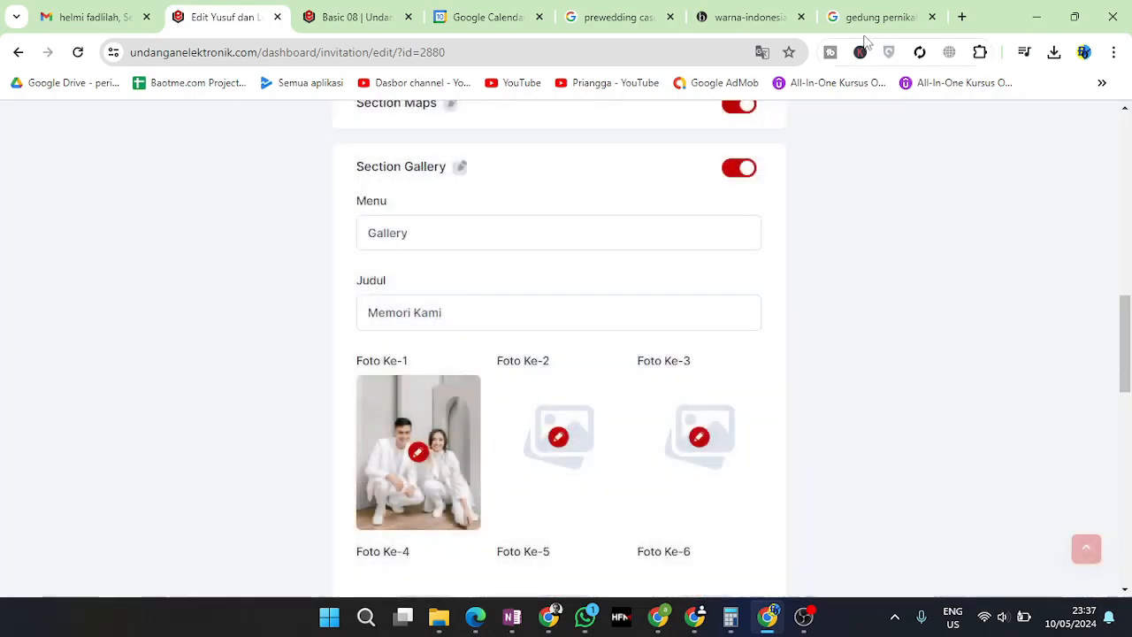
{"action": "left_click", "coordinate": [845, 16]}
{"action": "left_click", "coordinate": [620, 16]}
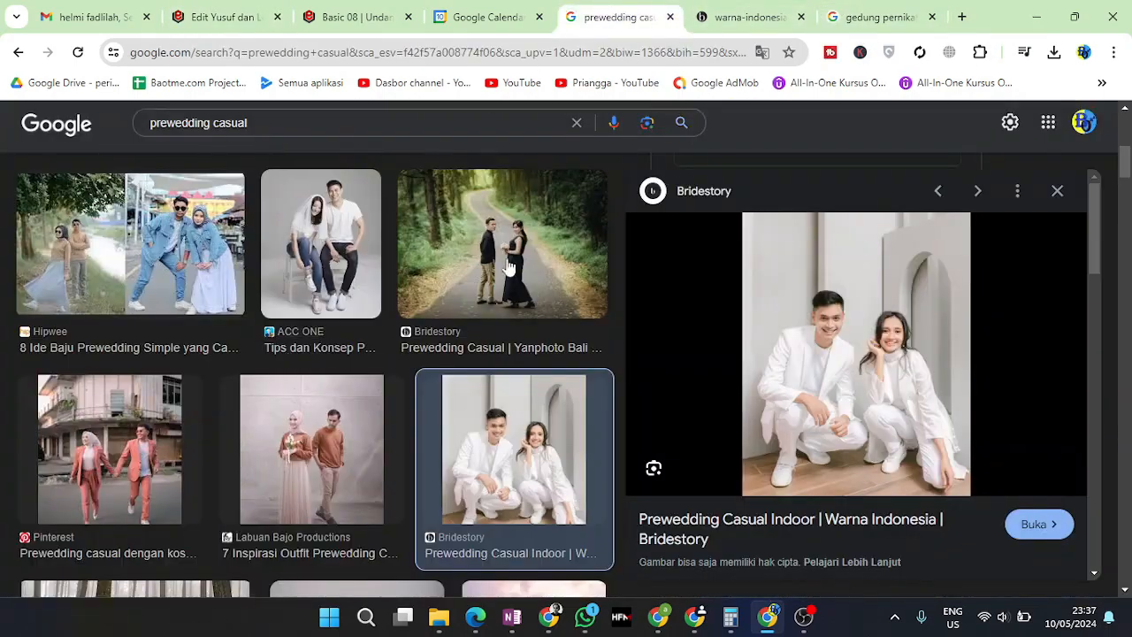
Open the seated white-tee couple and coral-outfit couple photos full size in new tabs
{"action": "left_click", "coordinate": [308, 243]}
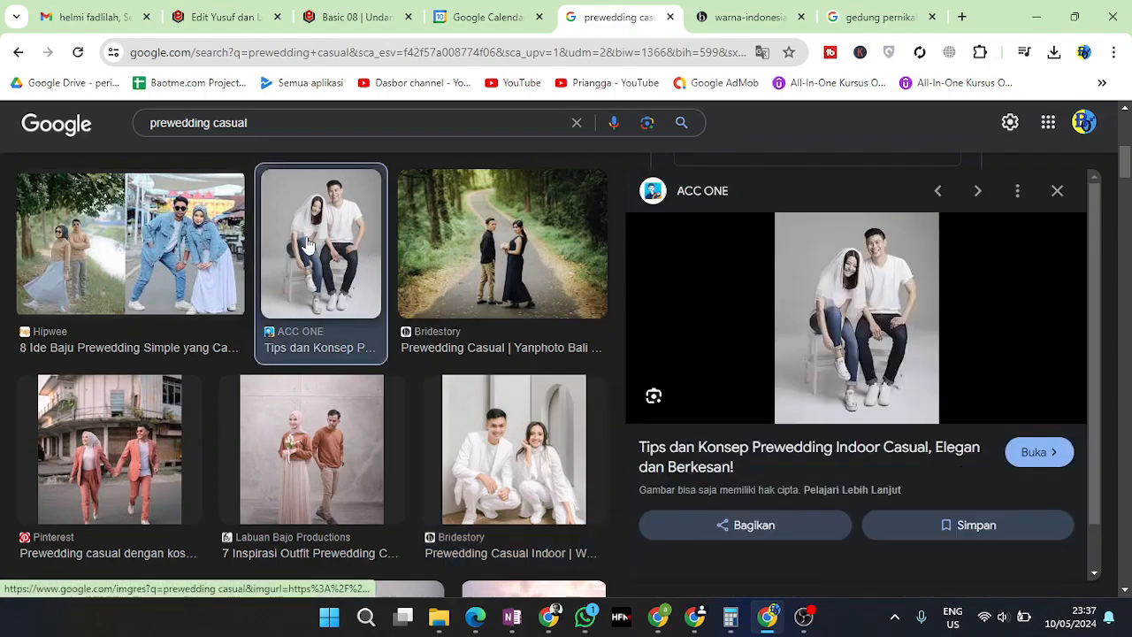
{"action": "right_click", "coordinate": [839, 320]}
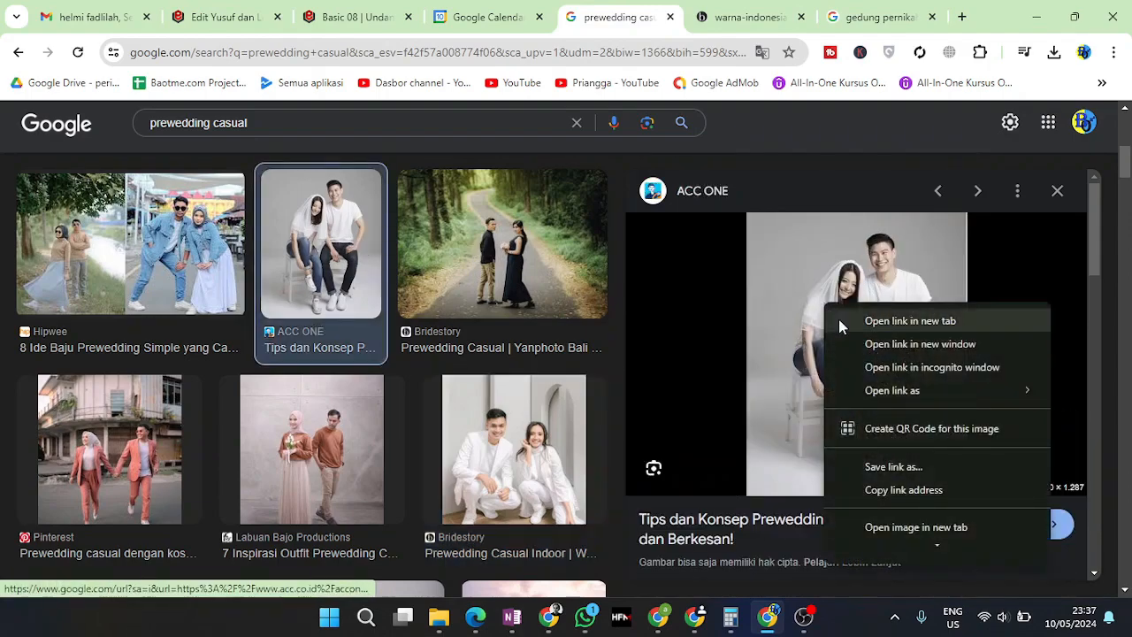
{"action": "scroll", "coordinate": [916, 515], "scroll_direction": "down", "scroll_amount": 1}
{"action": "left_click", "coordinate": [911, 523]}
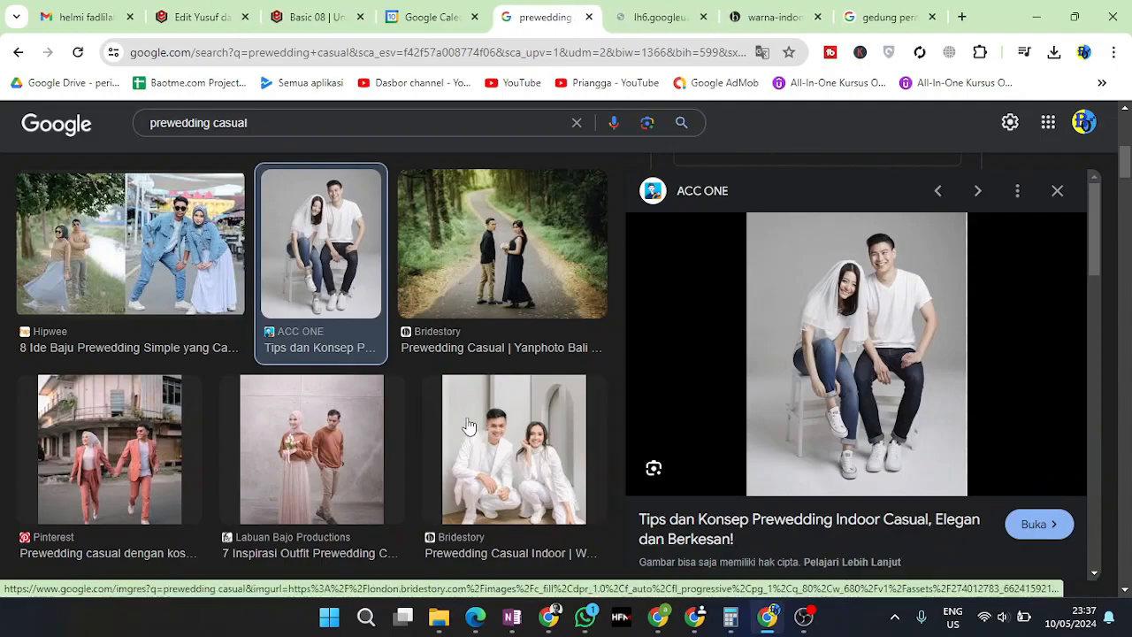
{"action": "scroll", "coordinate": [131, 230], "scroll_direction": "down", "scroll_amount": 3}
{"action": "left_click", "coordinate": [130, 230]}
{"action": "right_click", "coordinate": [835, 342]}
{"action": "left_click", "coordinate": [925, 279]}
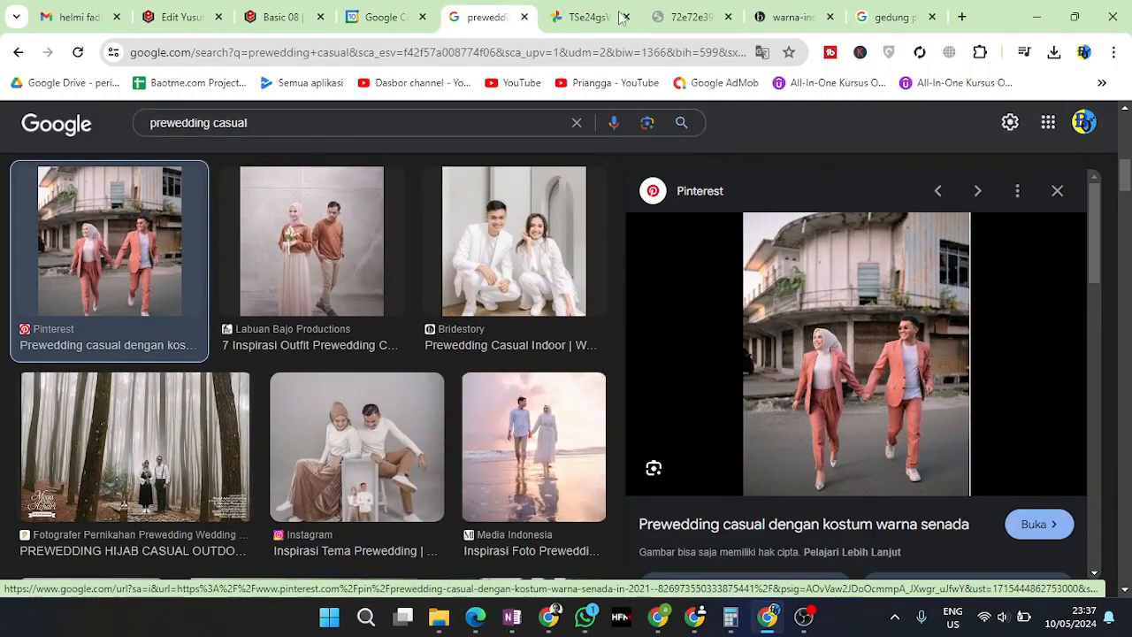
Save both full-size photos to Downloads and return to the invitation editor
{"action": "left_click", "coordinate": [588, 17]}
{"action": "right_click", "coordinate": [601, 204]}
{"action": "left_click", "coordinate": [670, 251]}
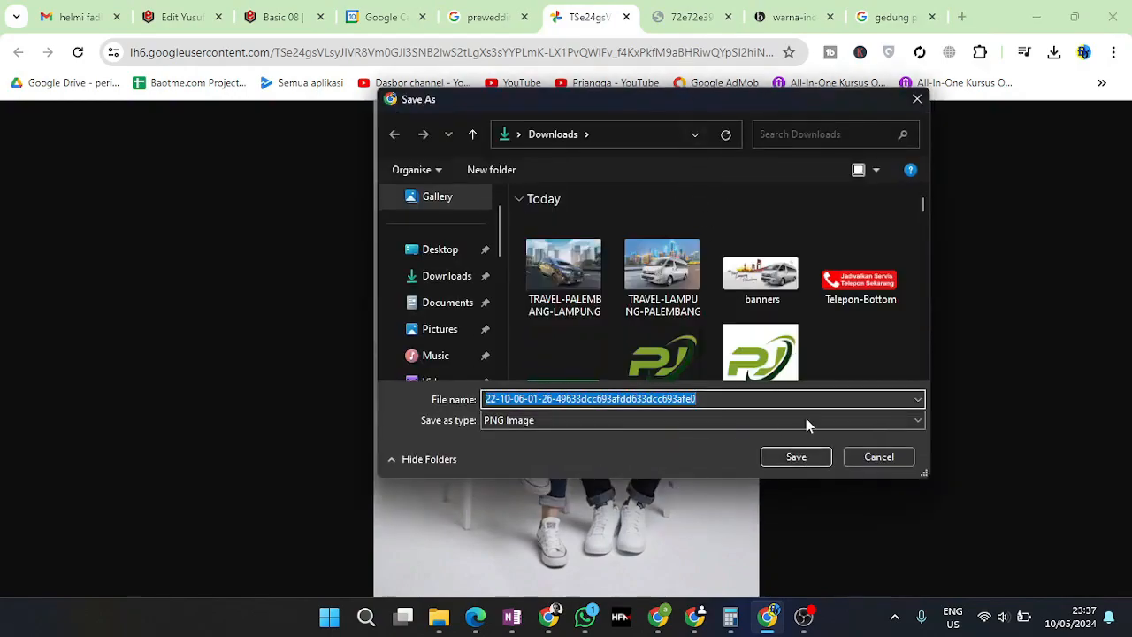
{"action": "key", "text": "Return"}
{"action": "left_click", "coordinate": [690, 17]}
{"action": "right_click", "coordinate": [637, 262]}
{"action": "left_click", "coordinate": [689, 307]}
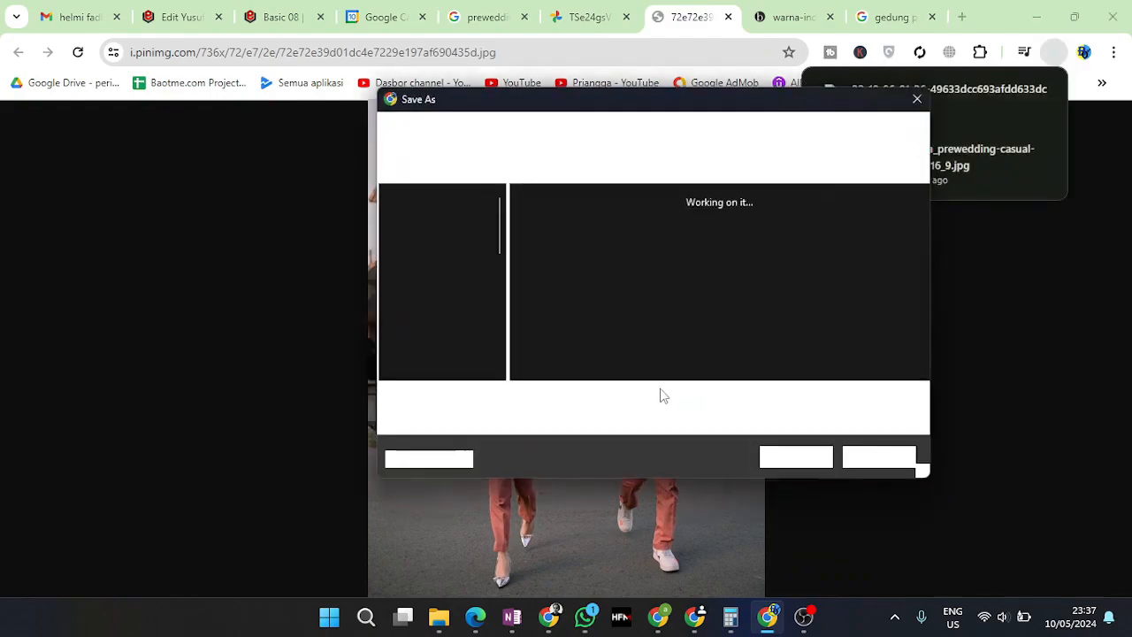
{"action": "left_click", "coordinate": [796, 457]}
{"action": "left_click", "coordinate": [281, 17]}
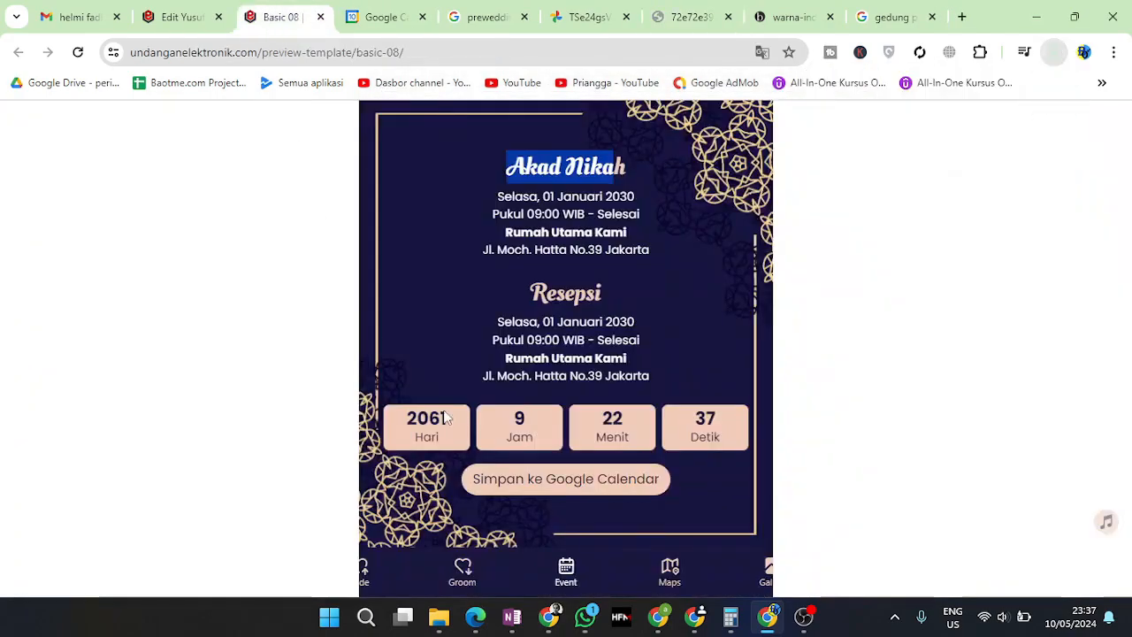
{"action": "left_click", "coordinate": [208, 15]}
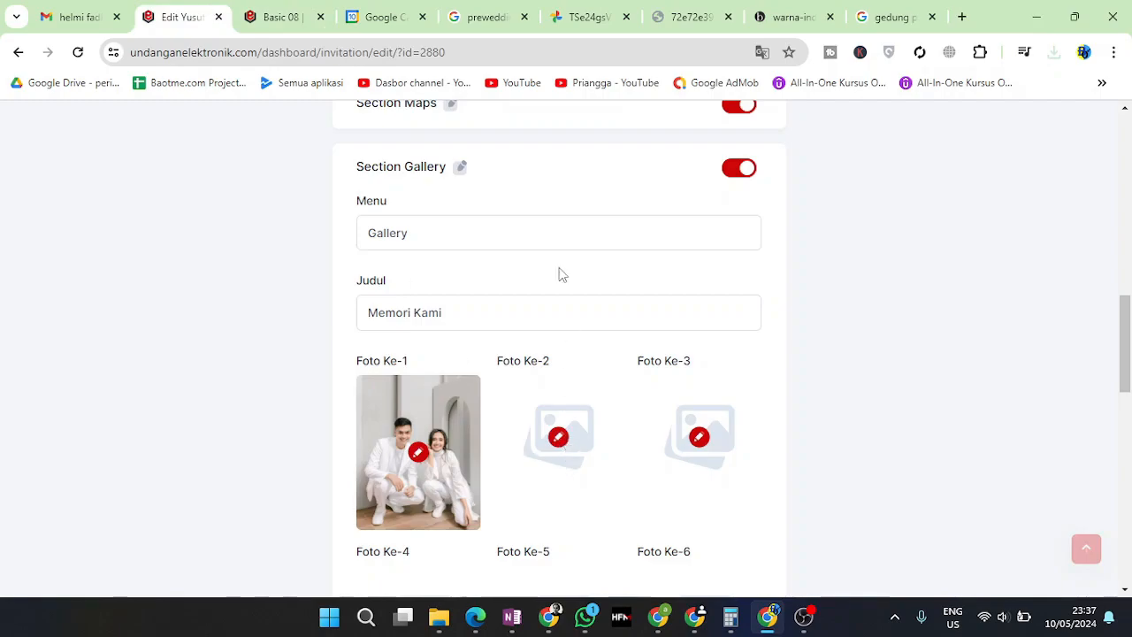
Upload the two downloaded couple photos from Downloads to the media library
{"action": "scroll", "coordinate": [559, 275], "scroll_direction": "up", "scroll_amount": 10}
{"action": "left_click", "coordinate": [581, 463]}
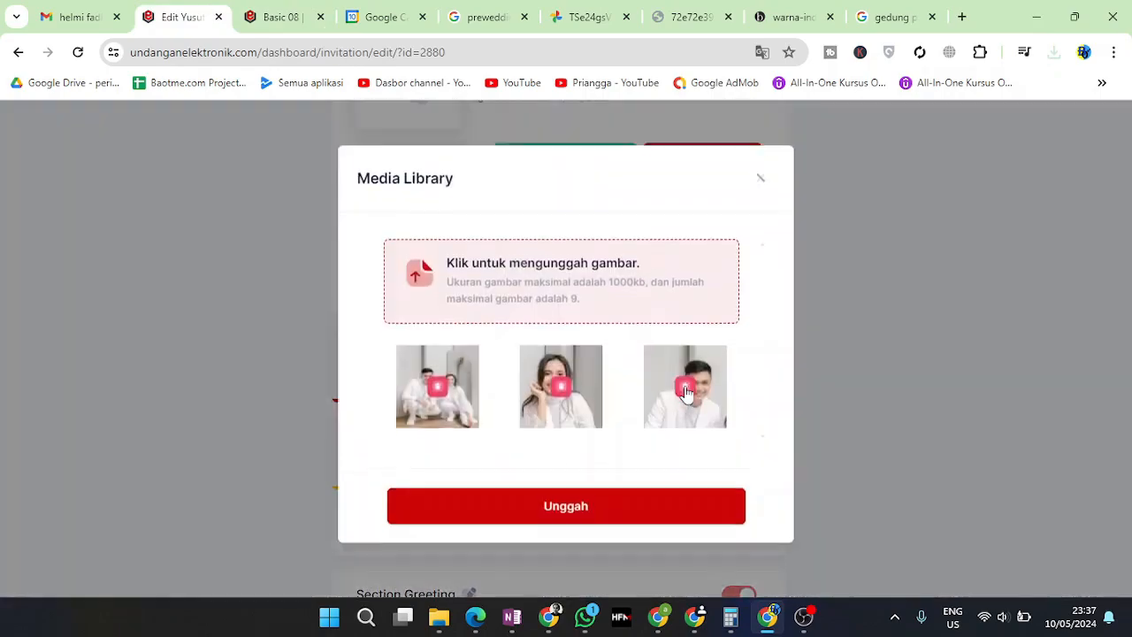
{"action": "left_click", "coordinate": [449, 288]}
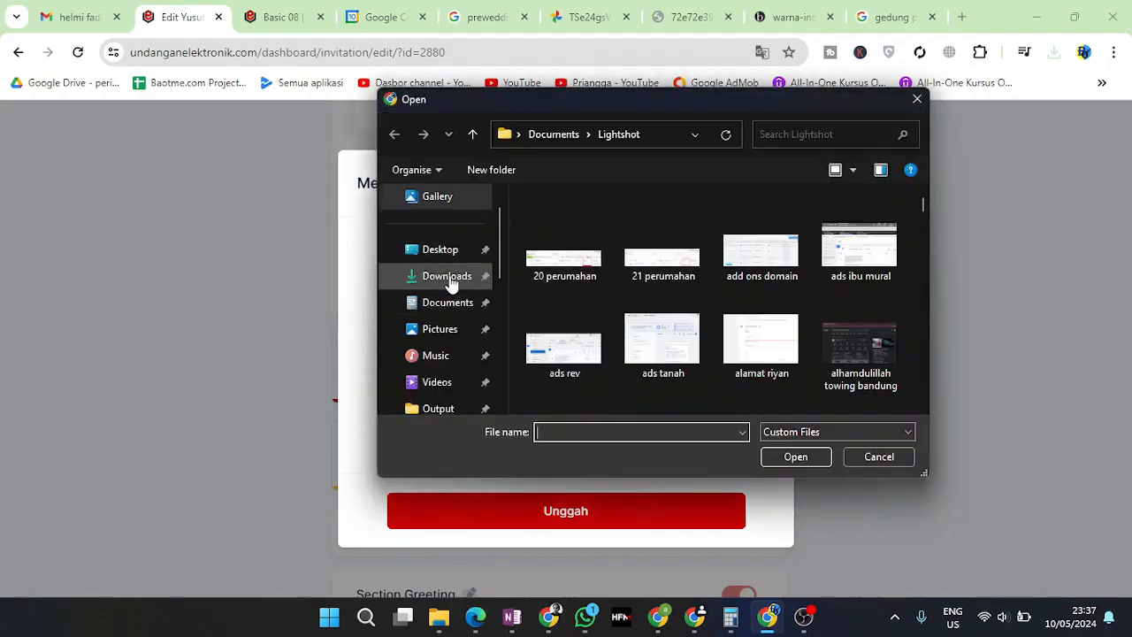
{"action": "left_click", "coordinate": [448, 276]}
{"action": "left_click", "coordinate": [575, 265]}
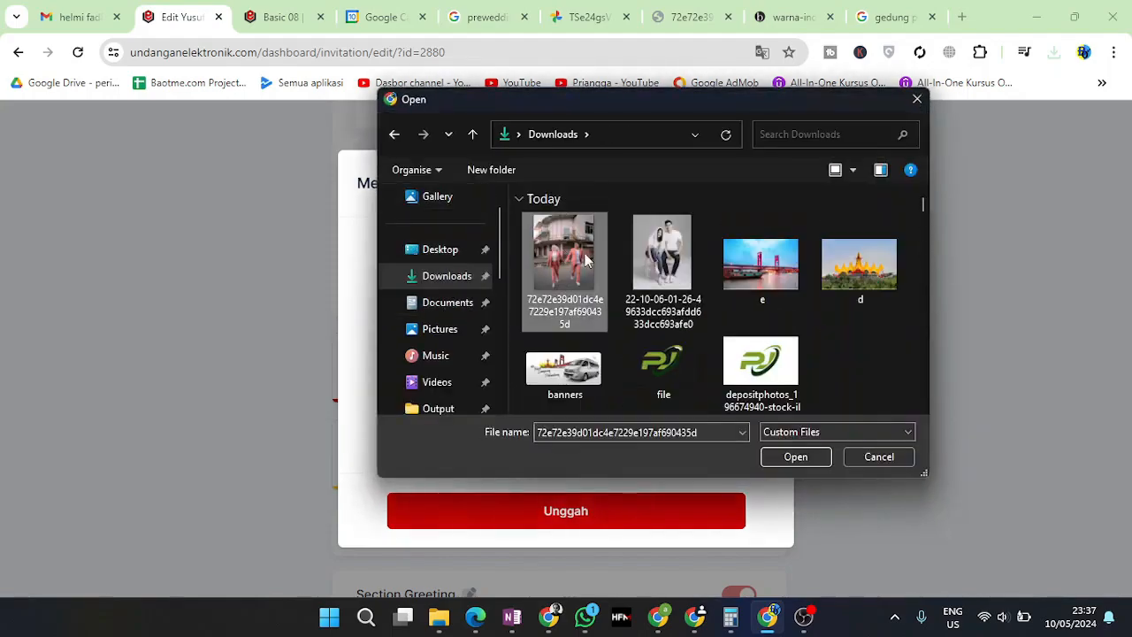
{"action": "left_click", "coordinate": [651, 274]}
{"action": "left_click", "coordinate": [795, 457]}
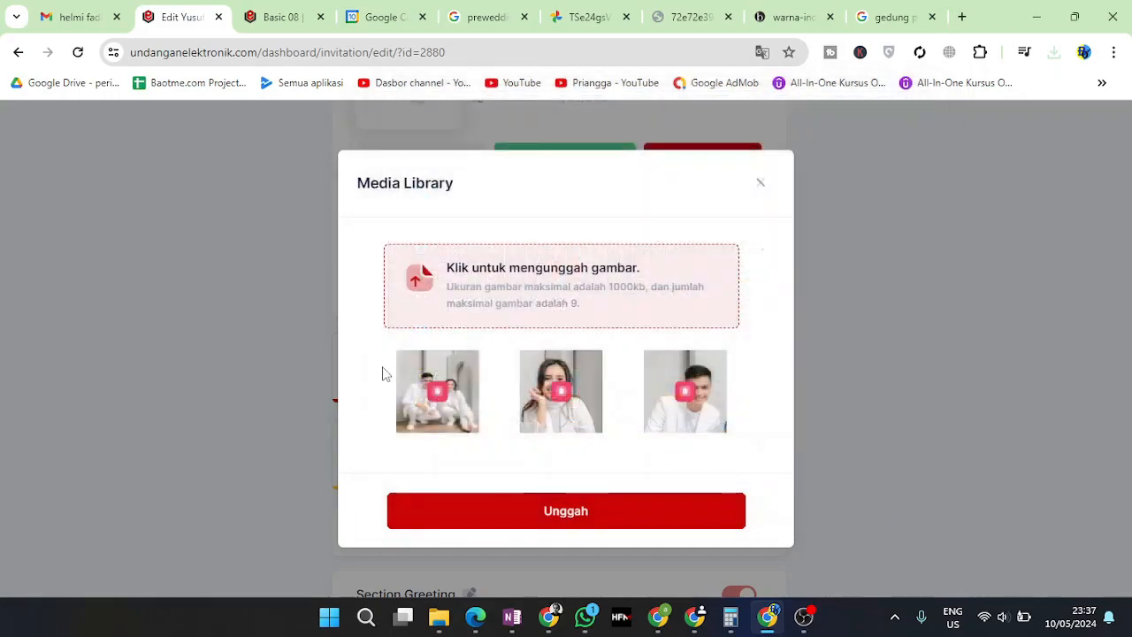
{"action": "left_click", "coordinate": [549, 510]}
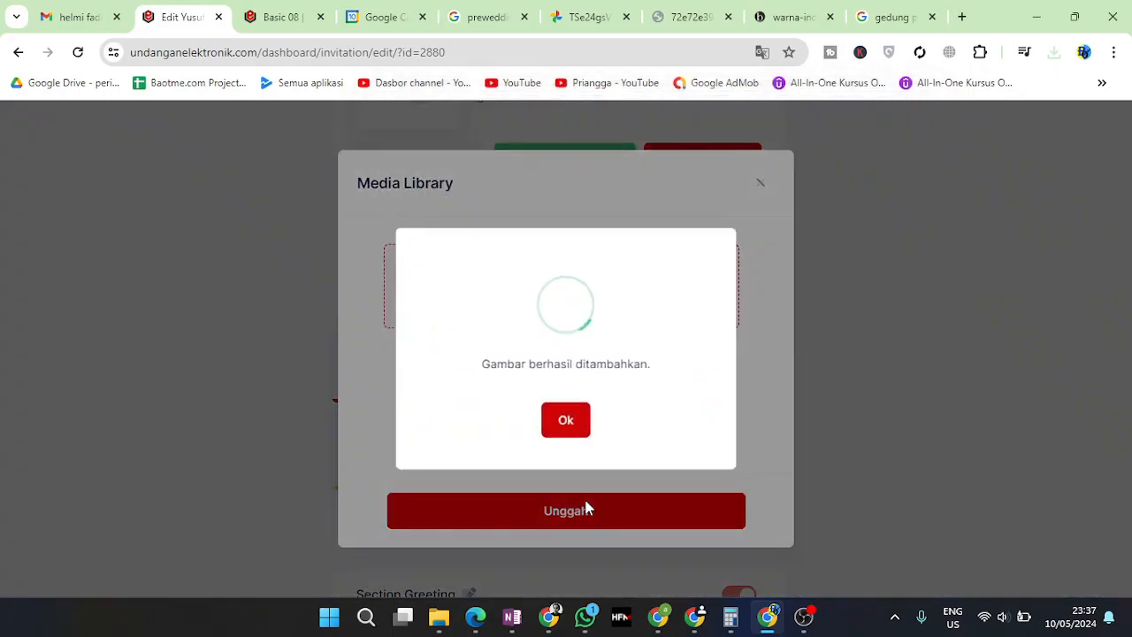
{"action": "left_click", "coordinate": [577, 426]}
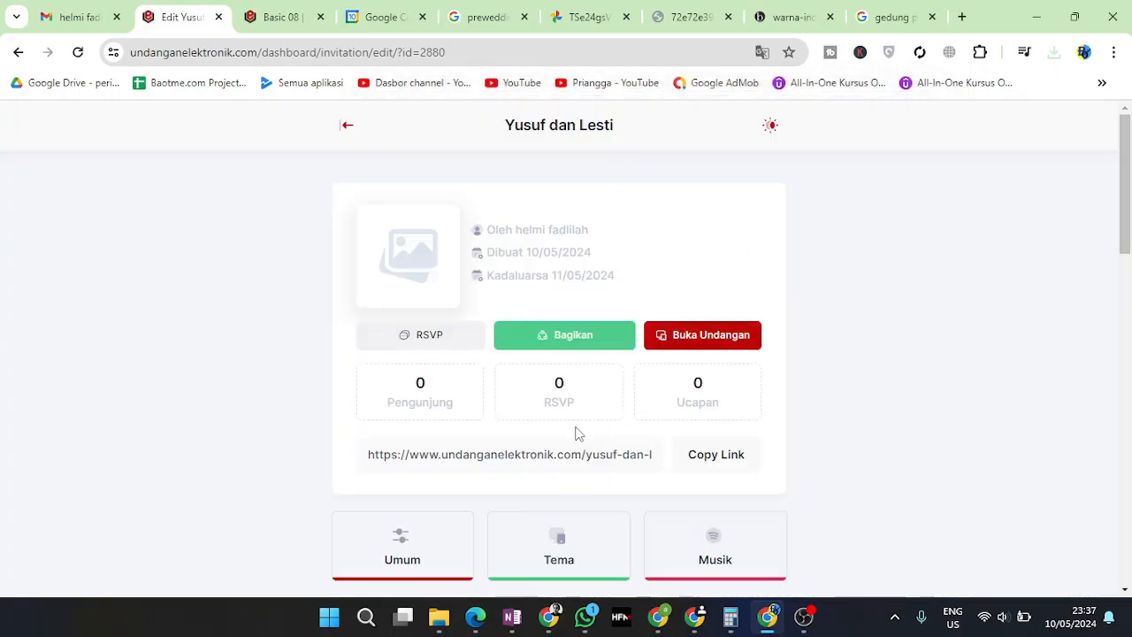
Set Foto Ke-2 to the coral-outfit couple and Foto Ke-3 to the seated couple
{"action": "scroll", "coordinate": [575, 433], "scroll_direction": "down", "scroll_amount": 10}
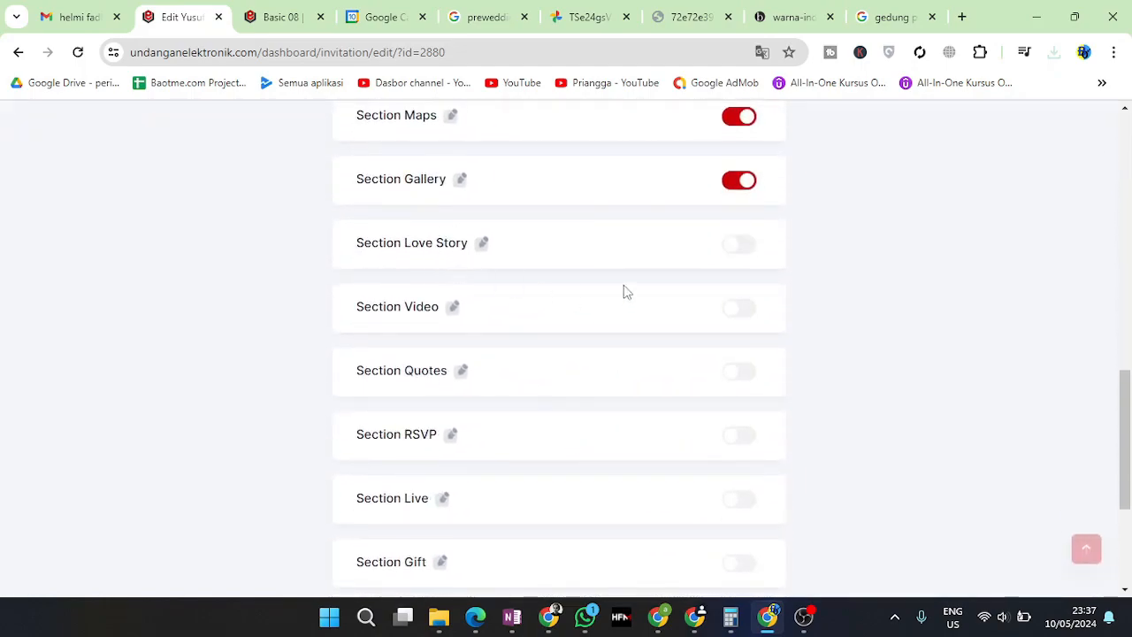
{"action": "scroll", "coordinate": [491, 248], "scroll_direction": "up", "scroll_amount": 2}
{"action": "left_click", "coordinate": [459, 347]}
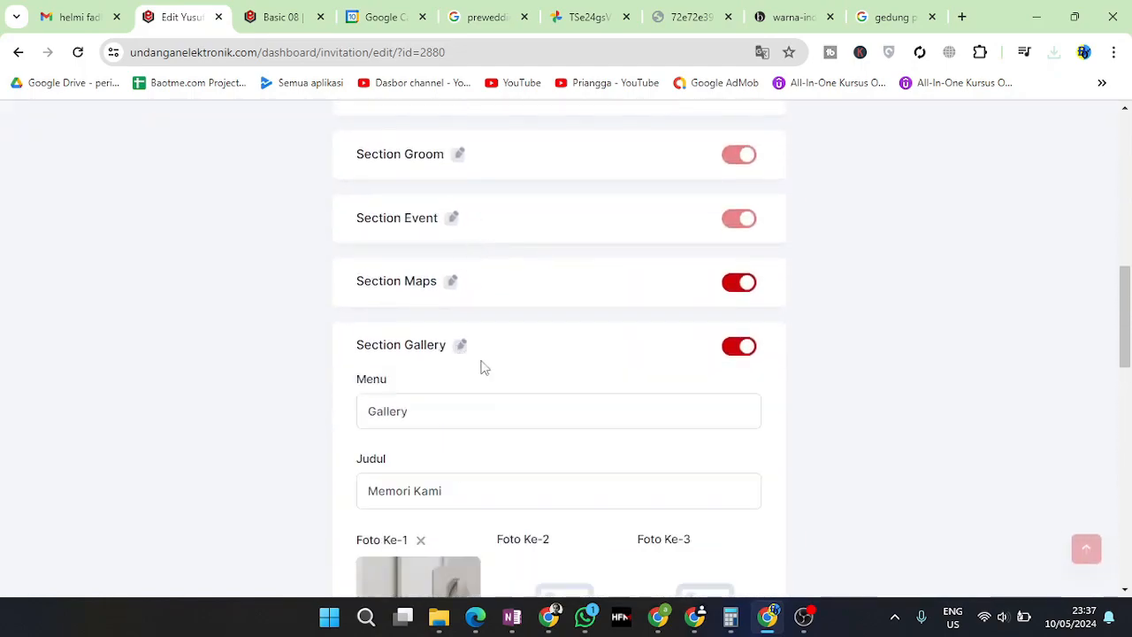
{"action": "scroll", "coordinate": [490, 451], "scroll_direction": "down", "scroll_amount": 3}
{"action": "left_click", "coordinate": [559, 371]}
{"action": "left_click", "coordinate": [477, 386]}
{"action": "left_click", "coordinate": [612, 529]}
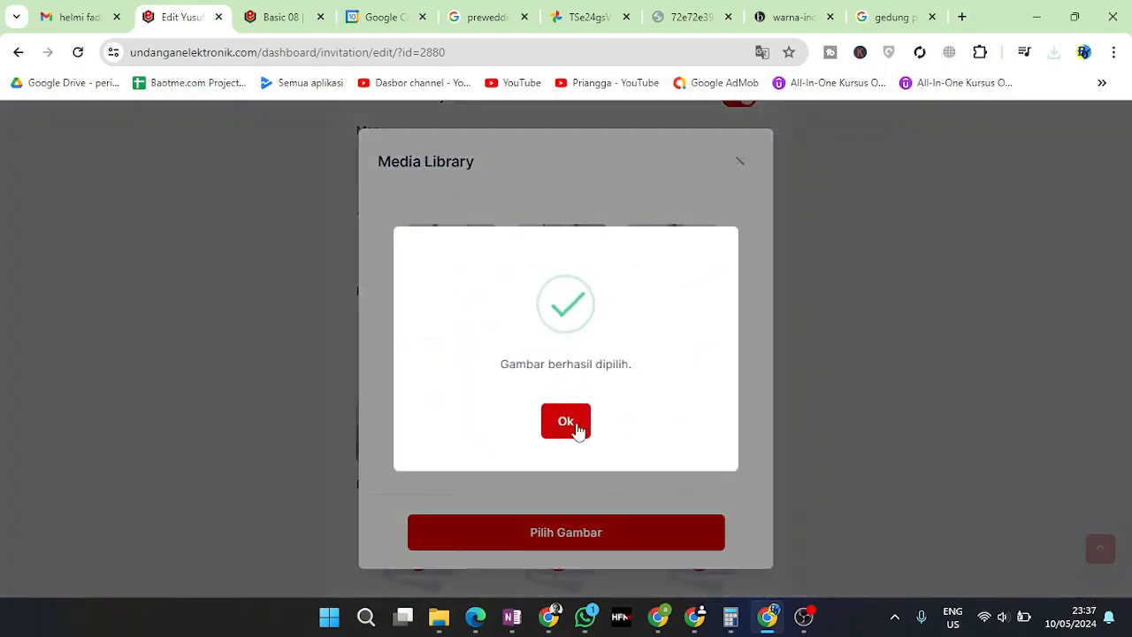
{"action": "left_click", "coordinate": [575, 425]}
{"action": "left_click", "coordinate": [706, 378]}
{"action": "left_click", "coordinate": [541, 375]}
{"action": "left_click", "coordinate": [629, 536]}
{"action": "left_click", "coordinate": [575, 423]}
Save the Gallery section and collapse its form
{"action": "scroll", "coordinate": [832, 416], "scroll_direction": "down", "scroll_amount": 5}
{"action": "left_click", "coordinate": [683, 412]}
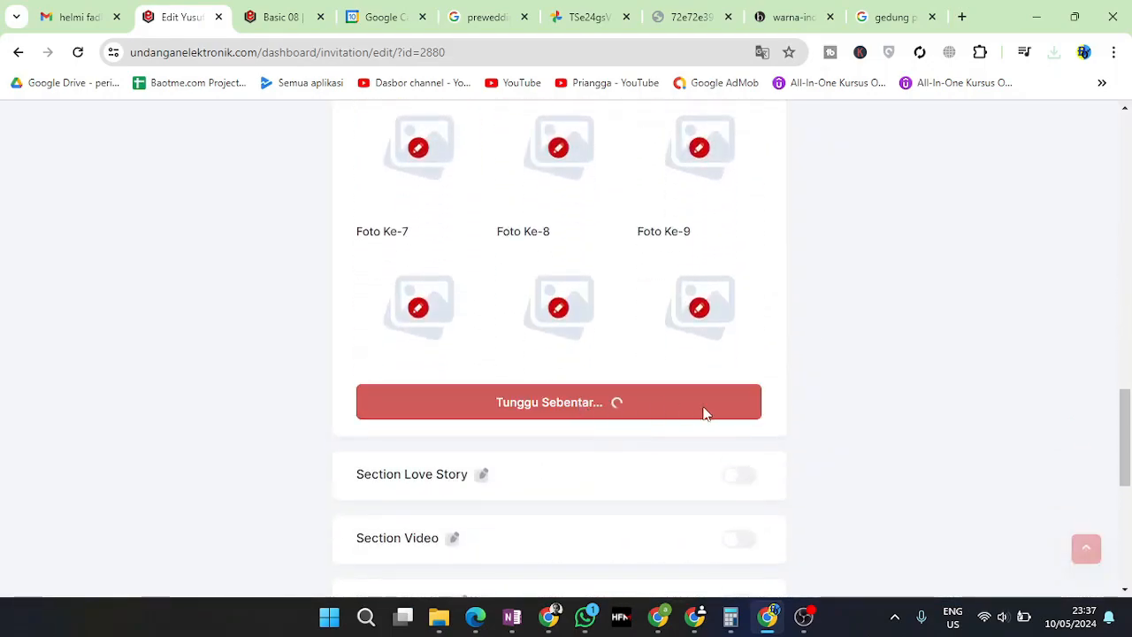
{"action": "left_click", "coordinate": [555, 419]}
{"action": "scroll", "coordinate": [510, 240], "scroll_direction": "up", "scroll_amount": 3}
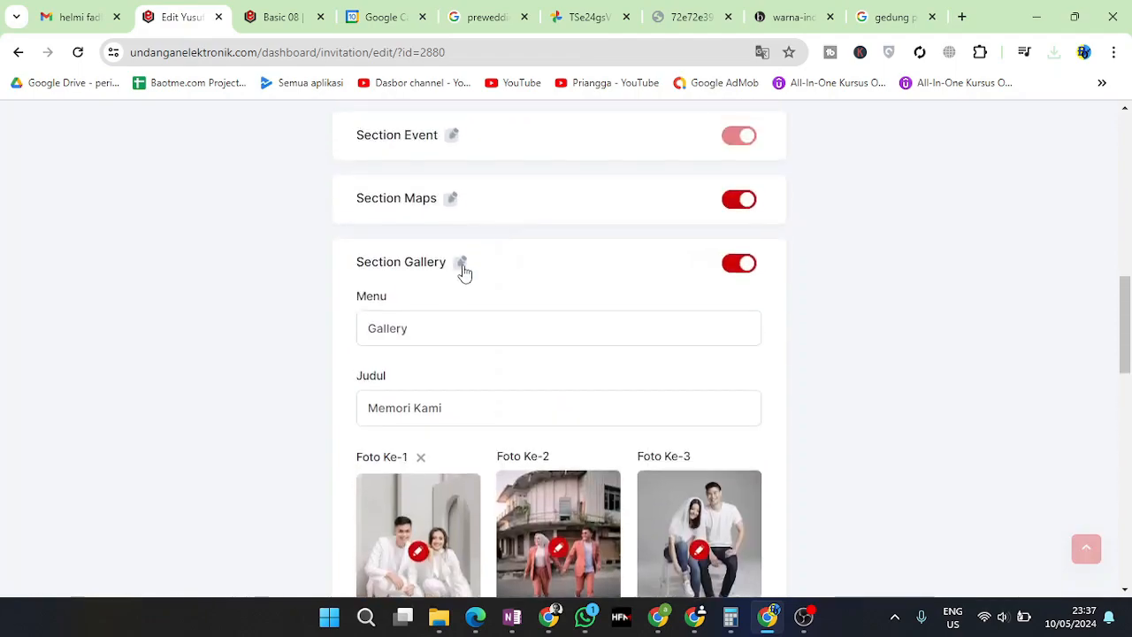
{"action": "left_click", "coordinate": [461, 264]}
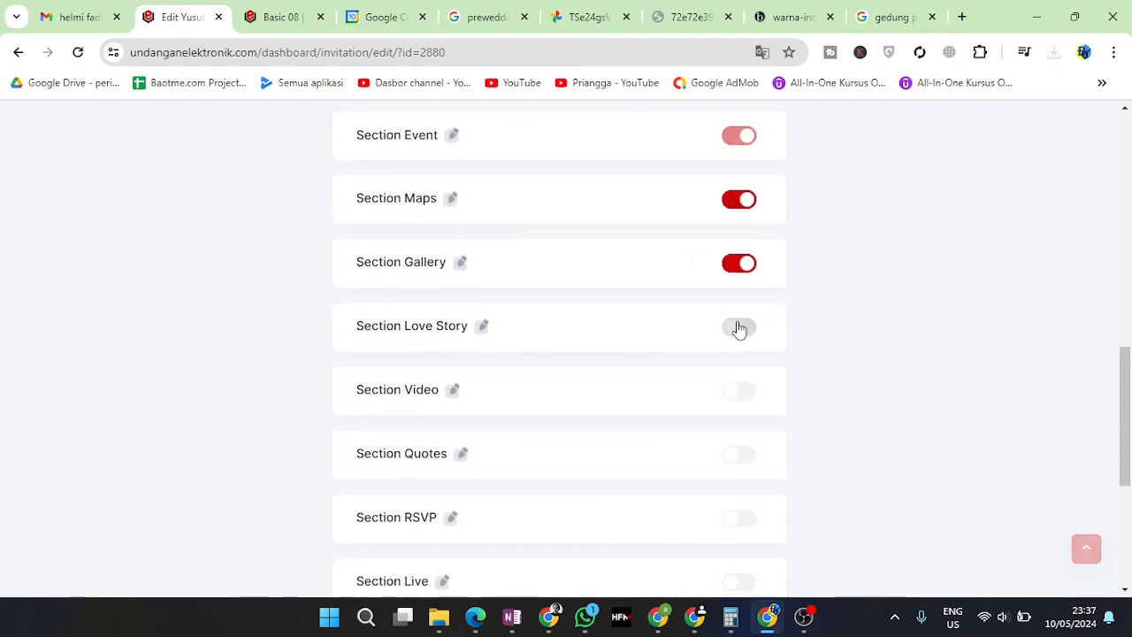
Switch on the Love Story section and expand its settings
{"action": "left_click", "coordinate": [740, 329]}
{"action": "left_click", "coordinate": [478, 334]}
{"action": "scroll", "coordinate": [478, 354], "scroll_direction": "down", "scroll_amount": 3}
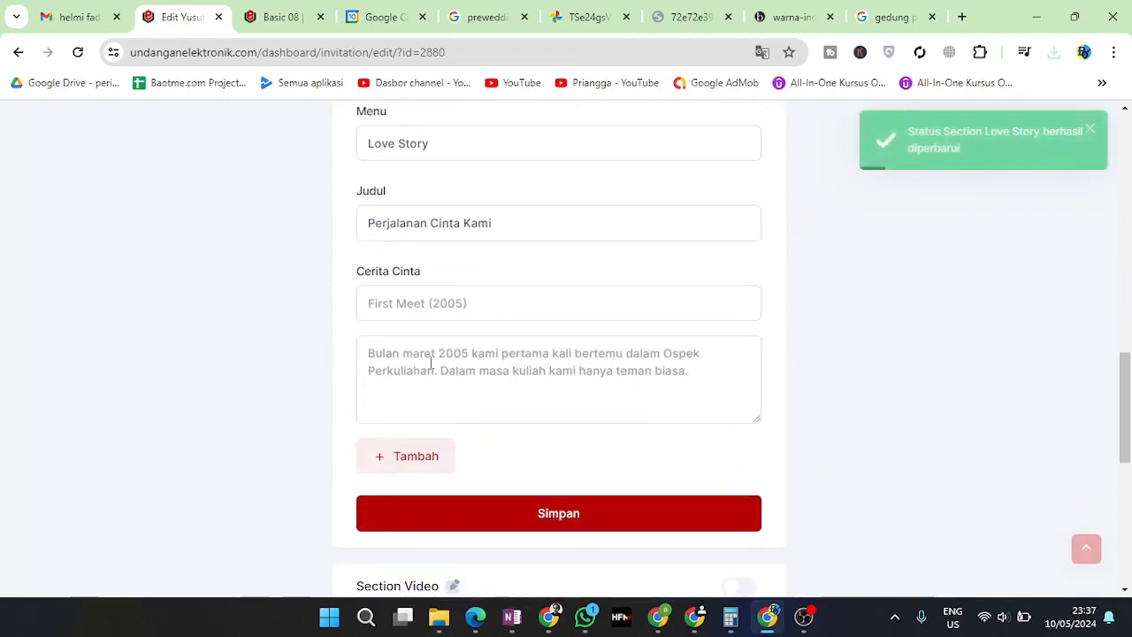
{"action": "scroll", "coordinate": [493, 371], "scroll_direction": "up", "scroll_amount": 1}
Write the 'Pertama Ketemu (2010)' story about meeting at a warteg in April 2010, and add another entry
{"action": "left_click", "coordinate": [424, 392]}
{"action": "scroll", "coordinate": [530, 374], "scroll_direction": "down", "scroll_amount": 1}
{"action": "scroll", "coordinate": [529, 376], "scroll_direction": "up", "scroll_amount": 1}
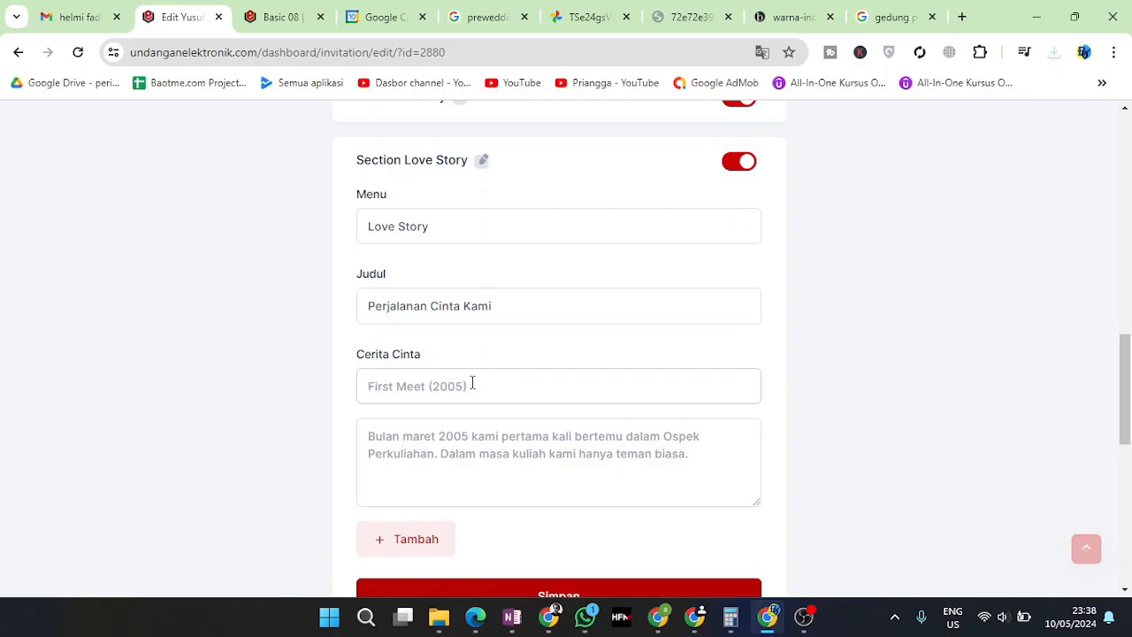
{"action": "type", "text": "Pertama Ketemu (2010"}
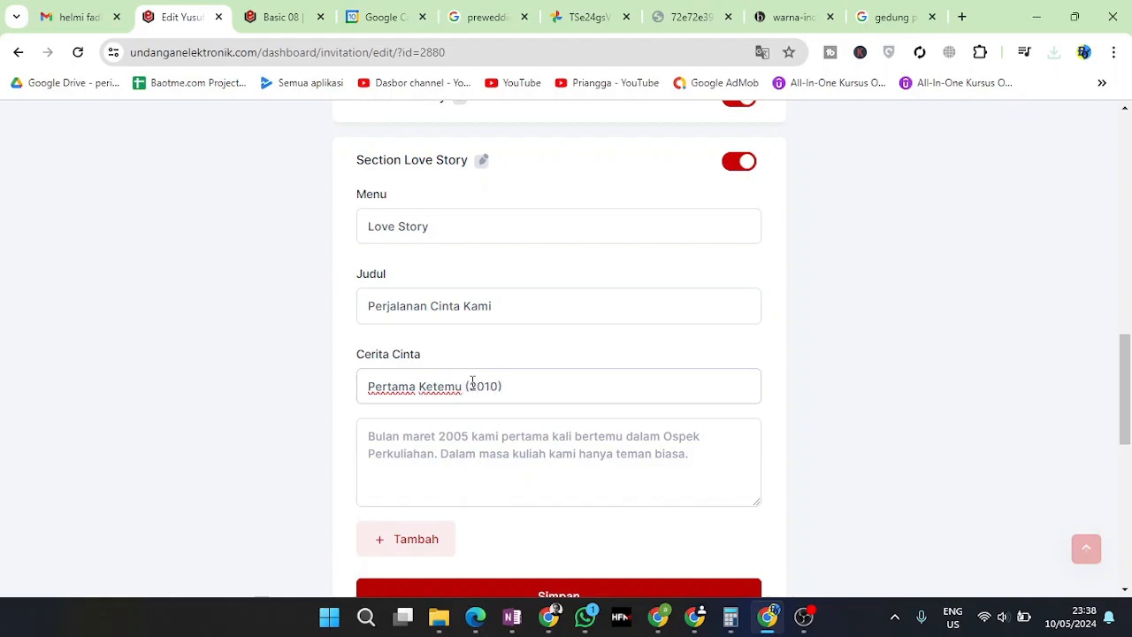
{"action": "left_click", "coordinate": [478, 451]}
{"action": "type", "text": "B"}
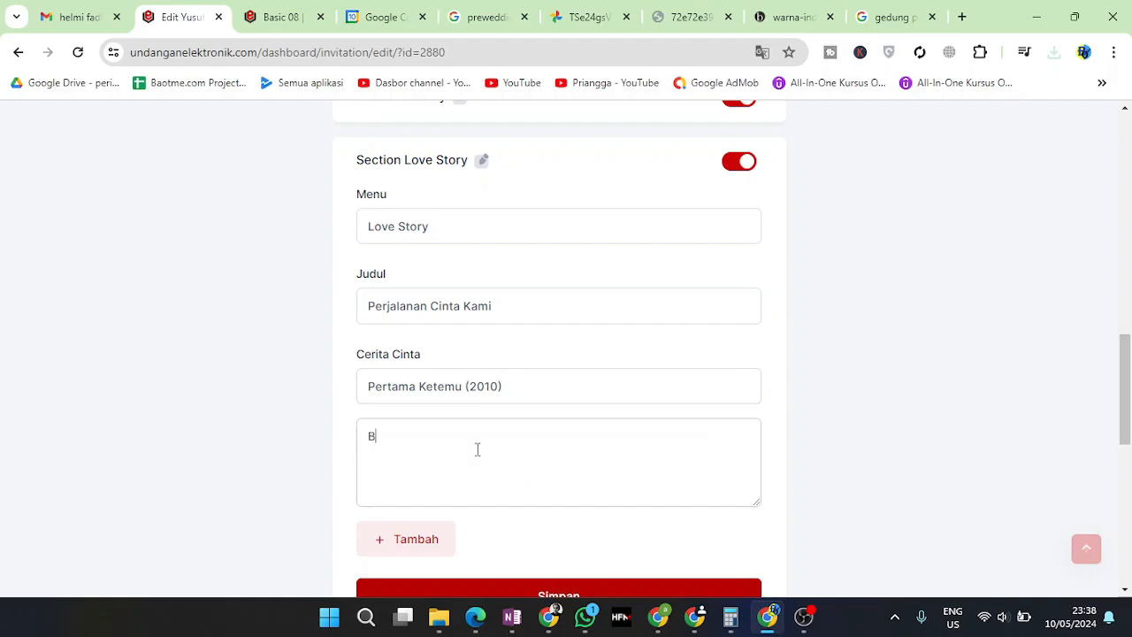
{"action": "type", "text": "ulan"}
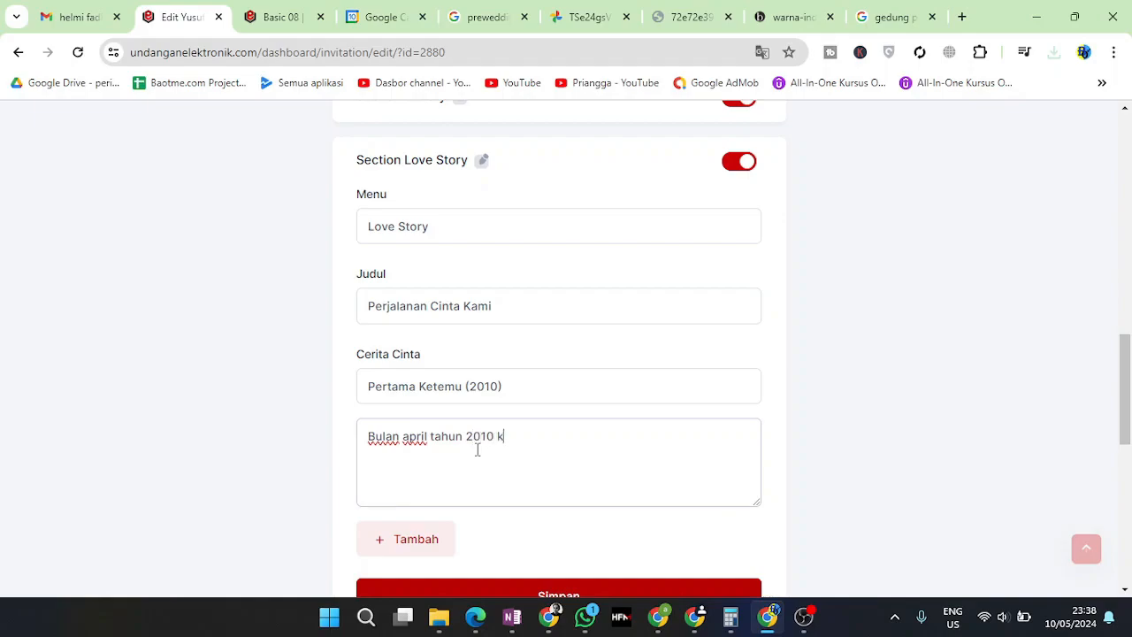
{"action": "type", "text": "april tahun 2010 ketemu pertama di"}
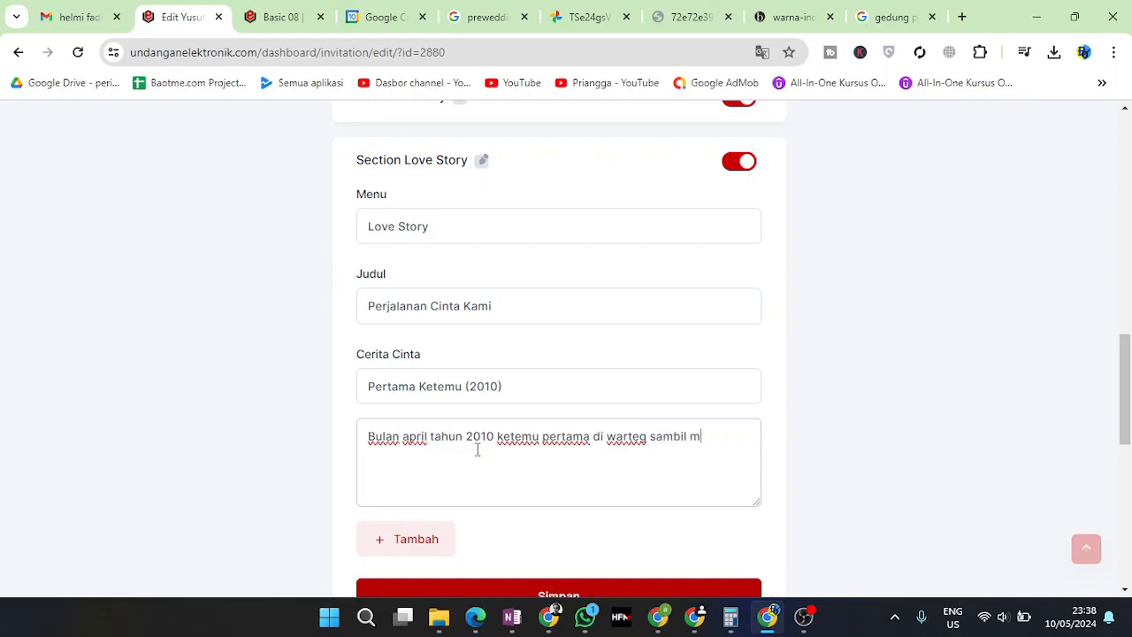
{"action": "type", "text": "warteg sambil makan bakwan jagung pandangan pertama."}
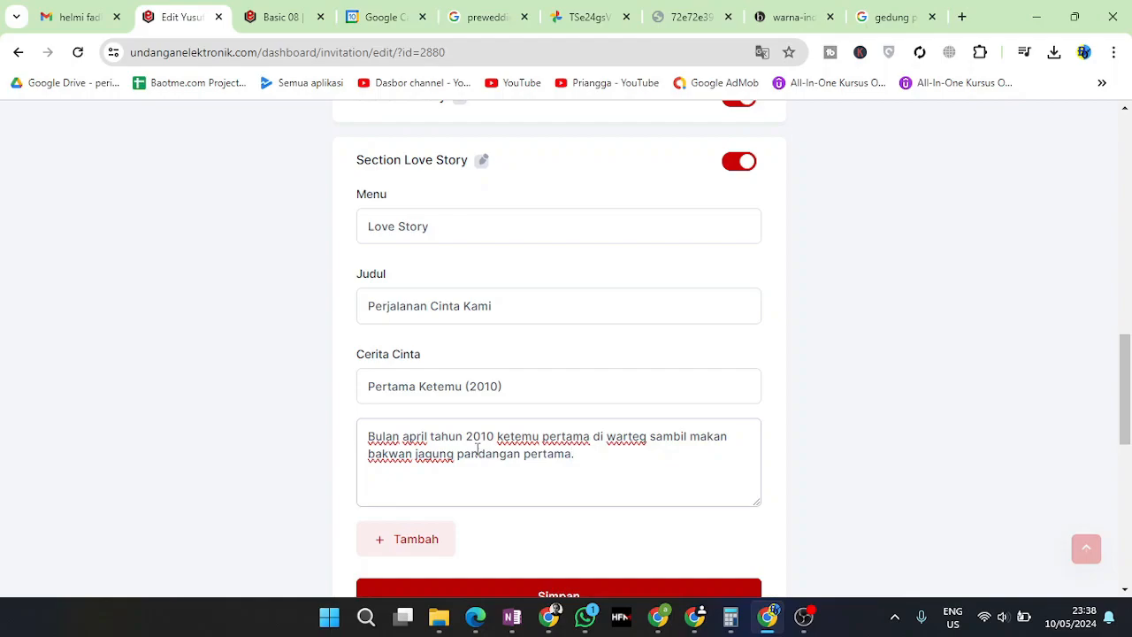
{"action": "scroll", "coordinate": [475, 450], "scroll_direction": "down", "scroll_amount": 1}
{"action": "left_click", "coordinate": [429, 470]}
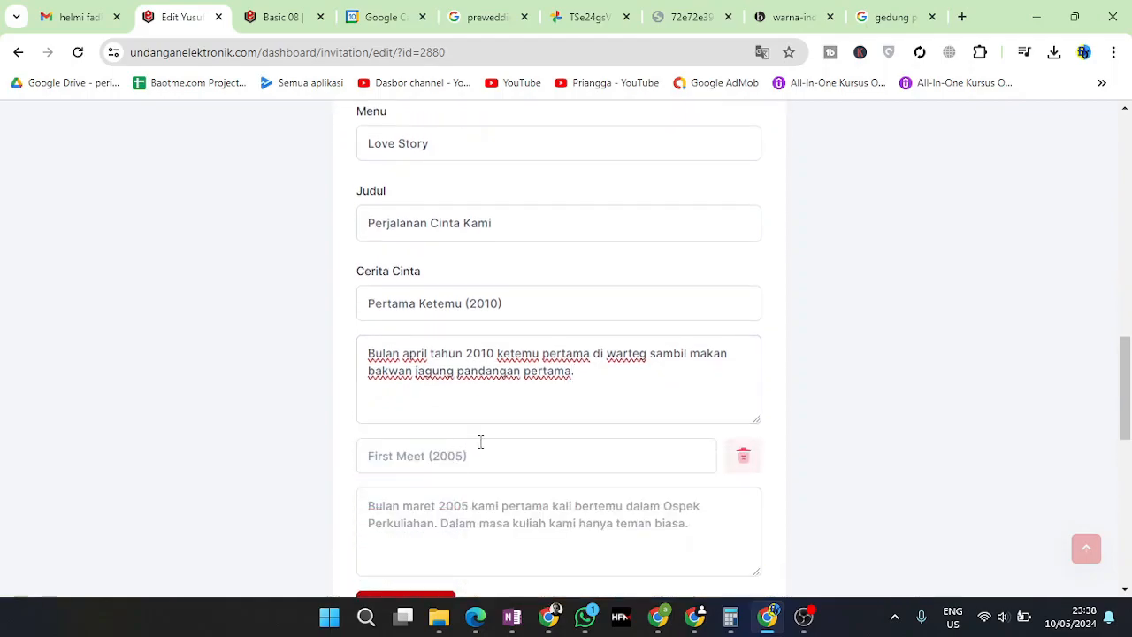
Title the second love story 'Ngedate Lagi (2015)'
{"action": "left_click", "coordinate": [595, 466]}
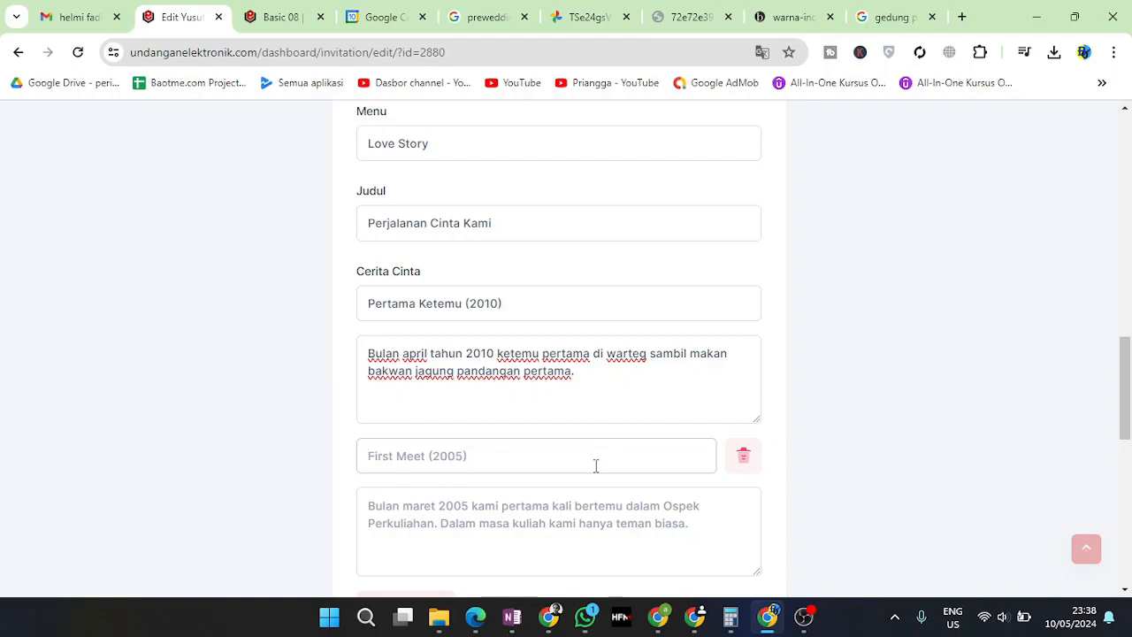
{"action": "type", "text": "S"}
{"action": "key", "text": "BackSpace"}
{"action": "type", "text": "Sa"}
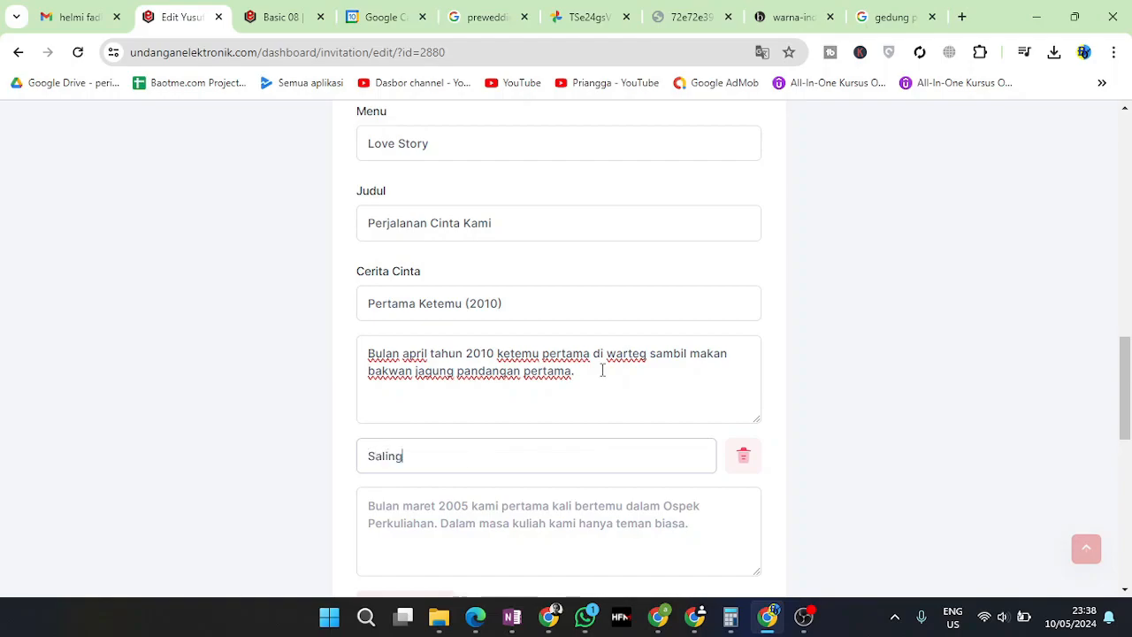
{"action": "type", "text": "ling"}
{"action": "key", "text": "BackSpace"}
{"action": "key", "text": "BackSpace"}
{"action": "key", "text": "BackSpace"}
{"action": "key", "text": "BackSpace"}
{"action": "key", "text": "BackSpace"}
{"action": "key", "text": "BackSpace"}
{"action": "type", "text": "Ngedate Lagi (2016"}
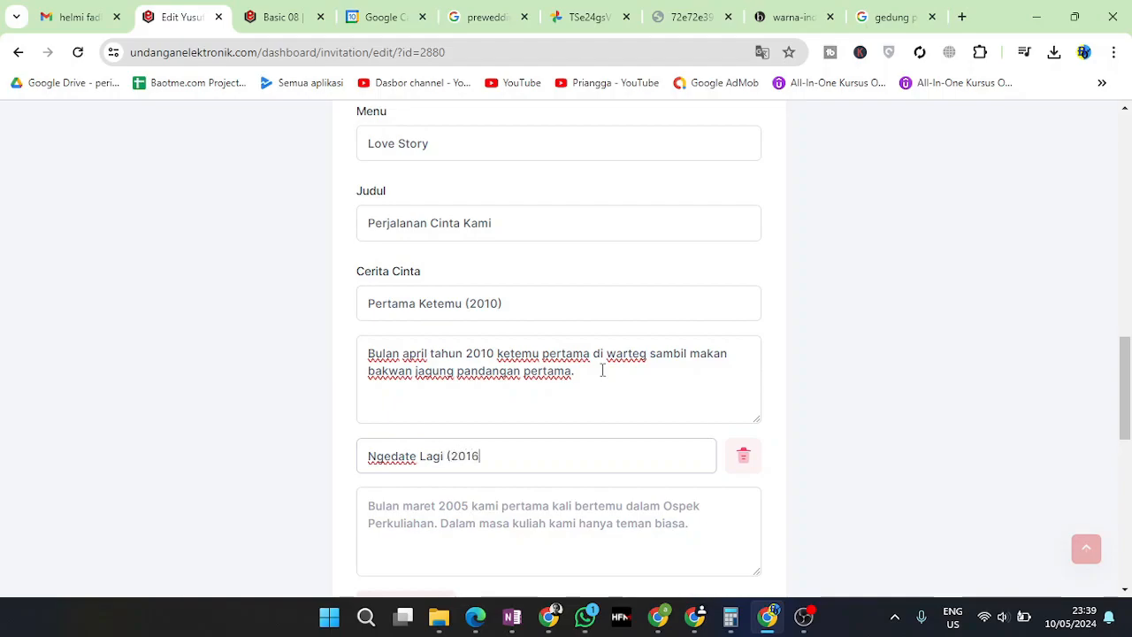
{"action": "key", "text": "BackSpace"}
{"action": "left_click_drag", "start_coordinate": [585, 377], "coordinate": [372, 336]}
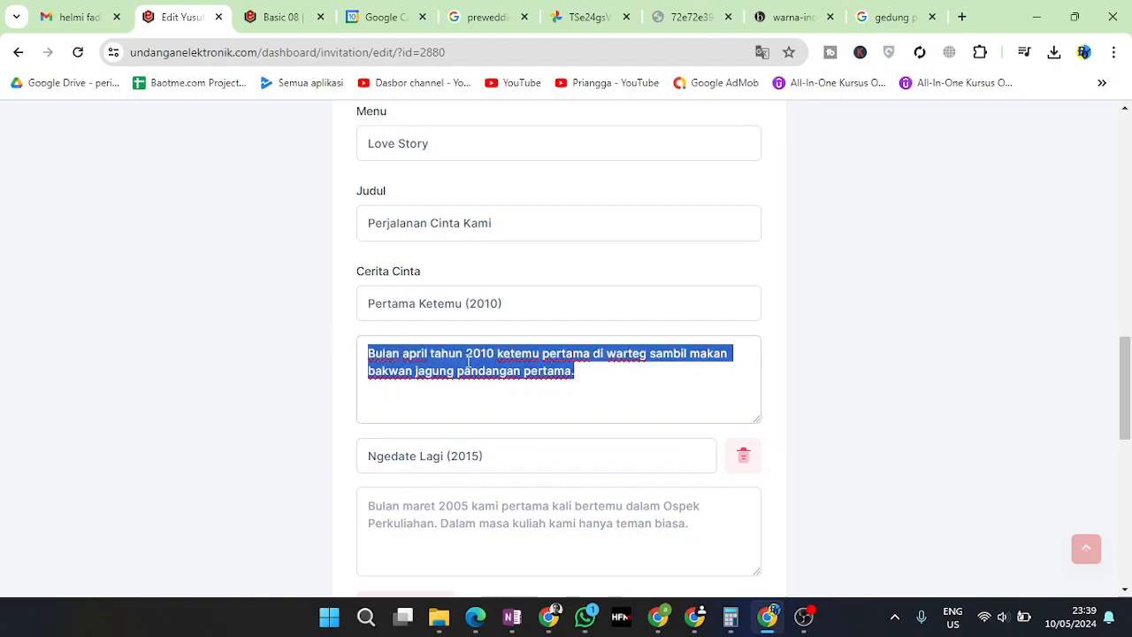
Write its description about exchanging contacts, meeting often on campus and starting to date
{"action": "left_click", "coordinate": [482, 503]}
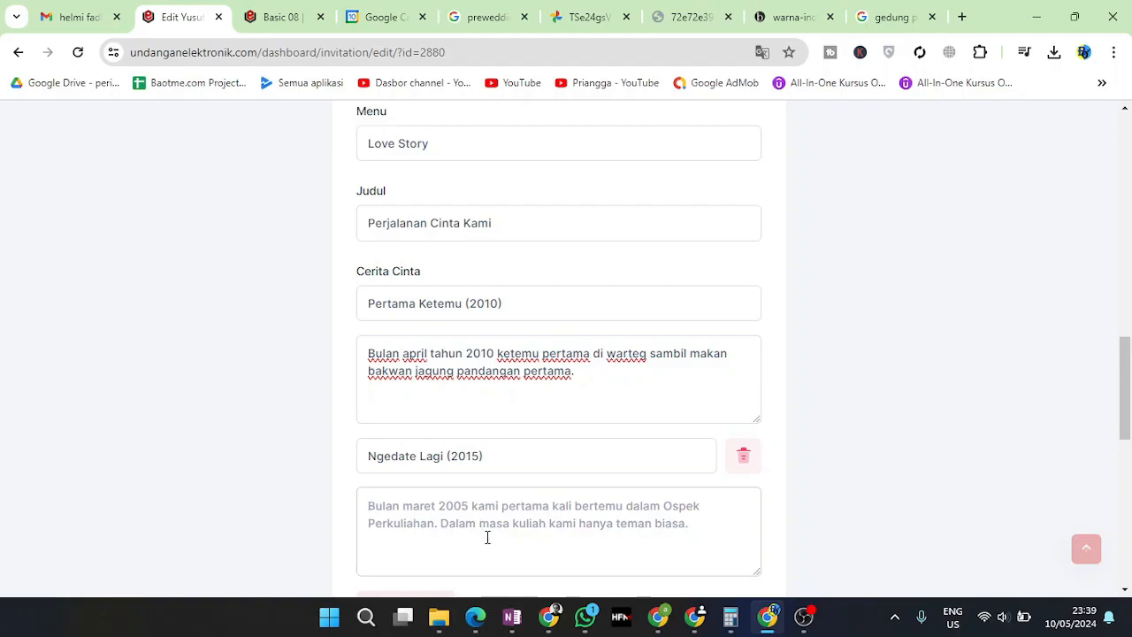
{"action": "type", "text": "Di tahun ini ka"}
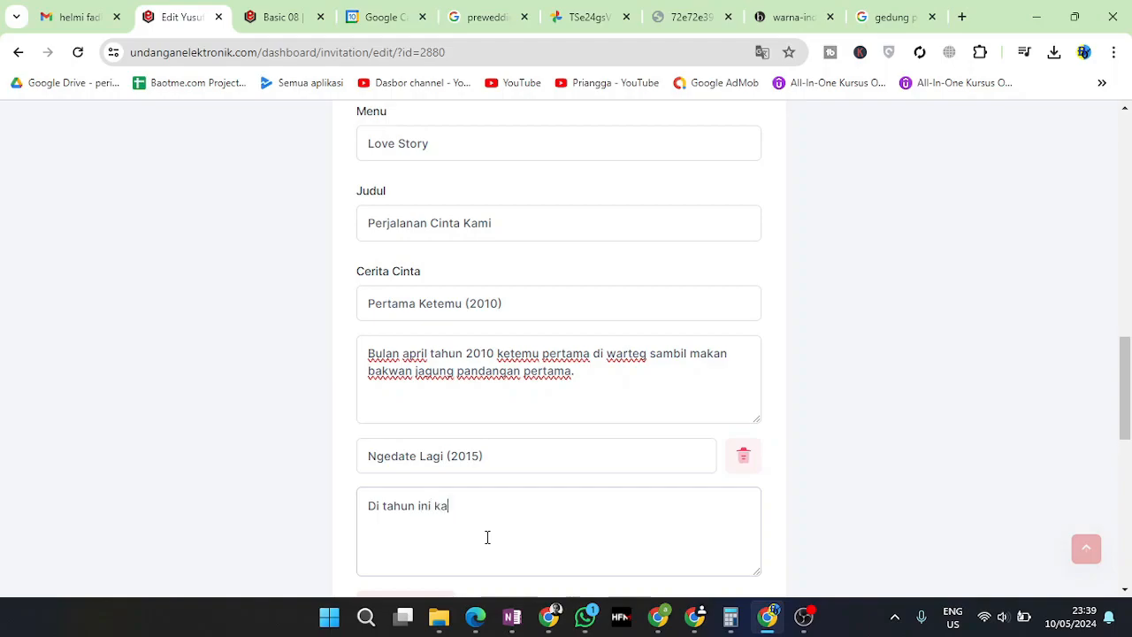
{"action": "type", "text": "mi bertemua"}
{"action": "key", "text": "BackSpace"}
{"action": "type", "text": "dan bertukar kontak sampai sering banget ke"}
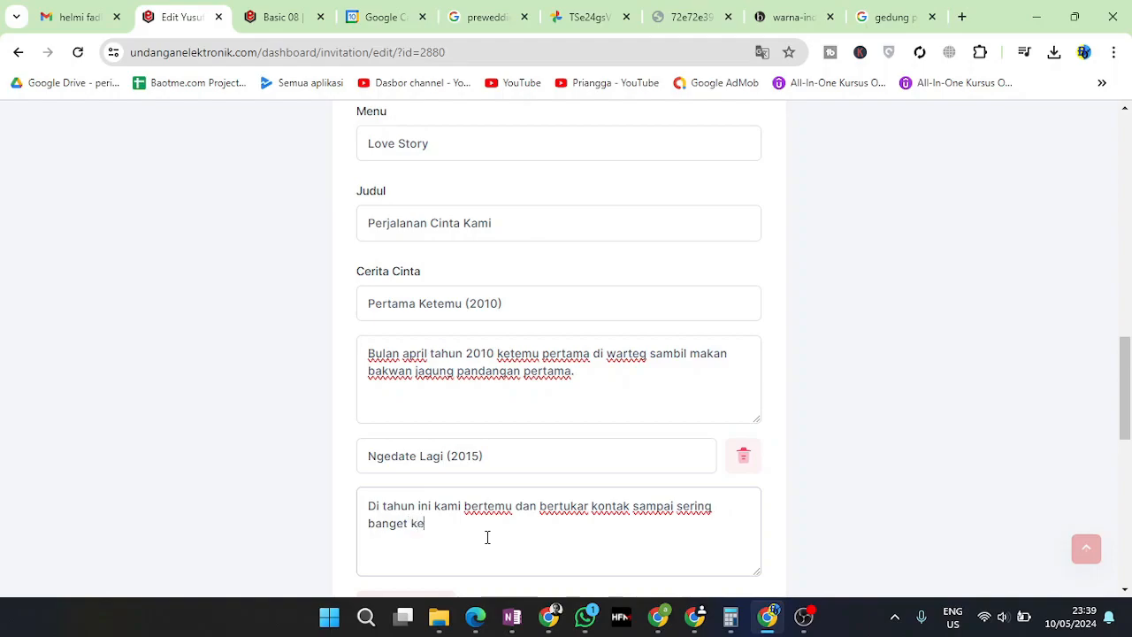
{"action": "type", "text": "temu di kampus dan akhirnya p"}
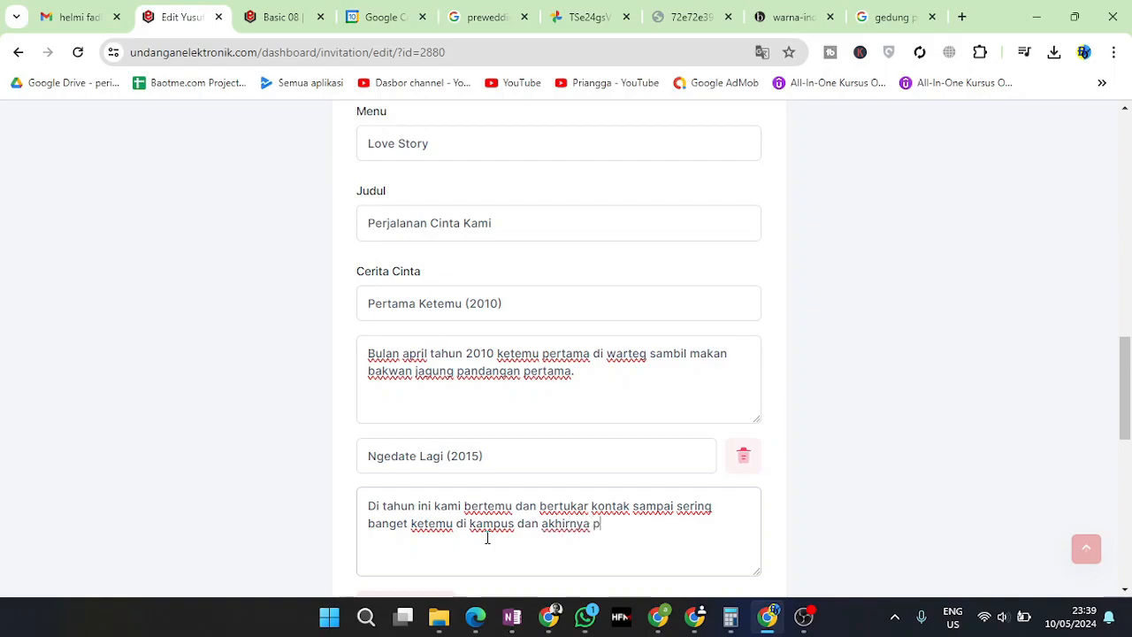
{"action": "key", "text": "BackSpace"}
{"action": "type", "text": "perkenalan."}
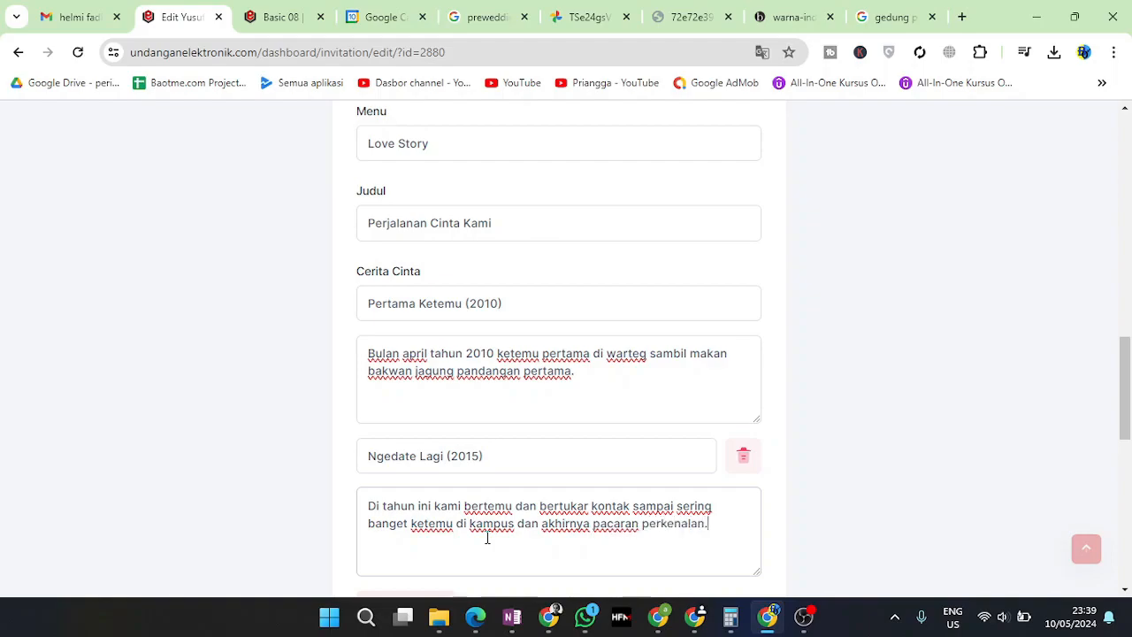
{"action": "scroll", "coordinate": [488, 495], "scroll_direction": "down", "scroll_amount": 3}
Add a third story 'Married (2024)' about proposing and deciding to marry in August 2024
{"action": "left_click", "coordinate": [395, 367]}
{"action": "left_click", "coordinate": [448, 361]}
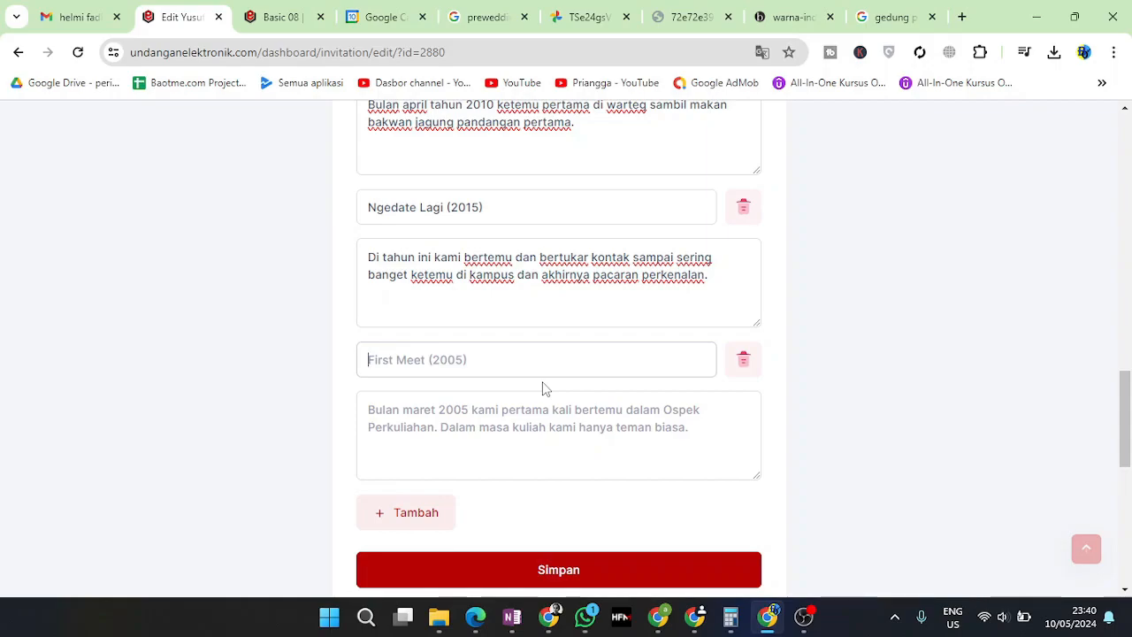
{"action": "type", "text": "Married (2024"}
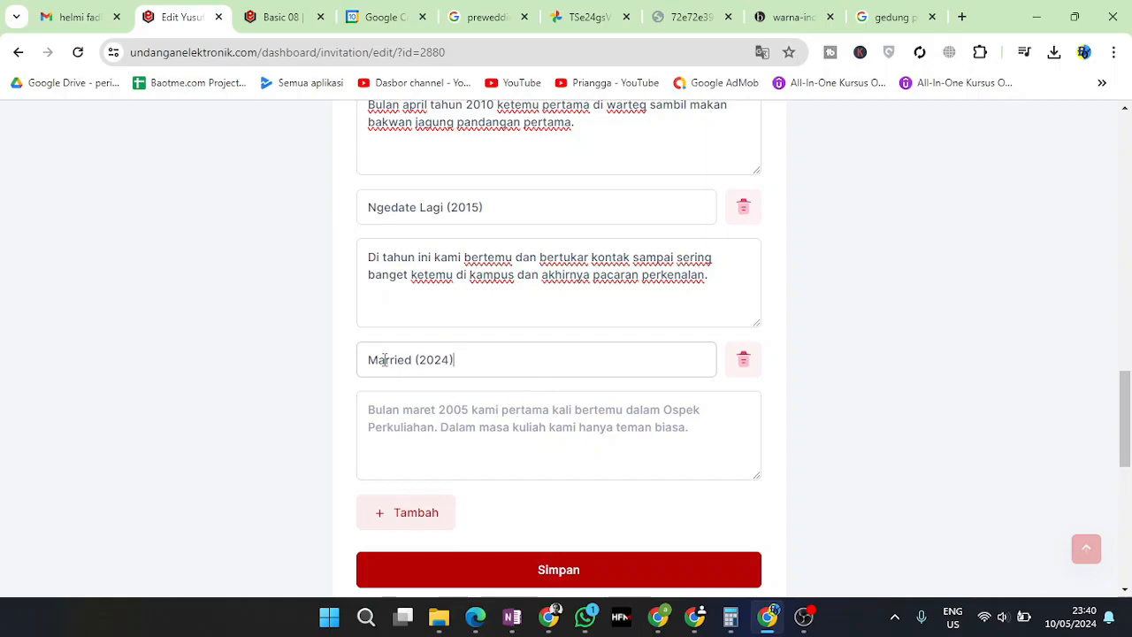
{"action": "left_click", "coordinate": [438, 412]}
{"action": "type", "text": "Ng"}
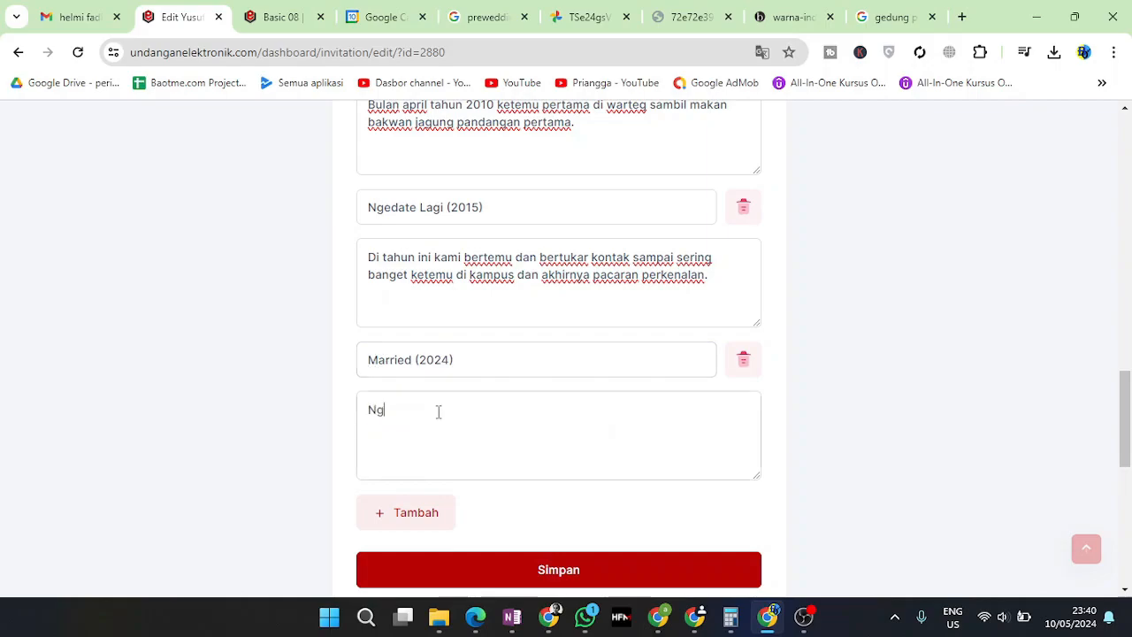
{"action": "type", "text": "elamar dan m"}
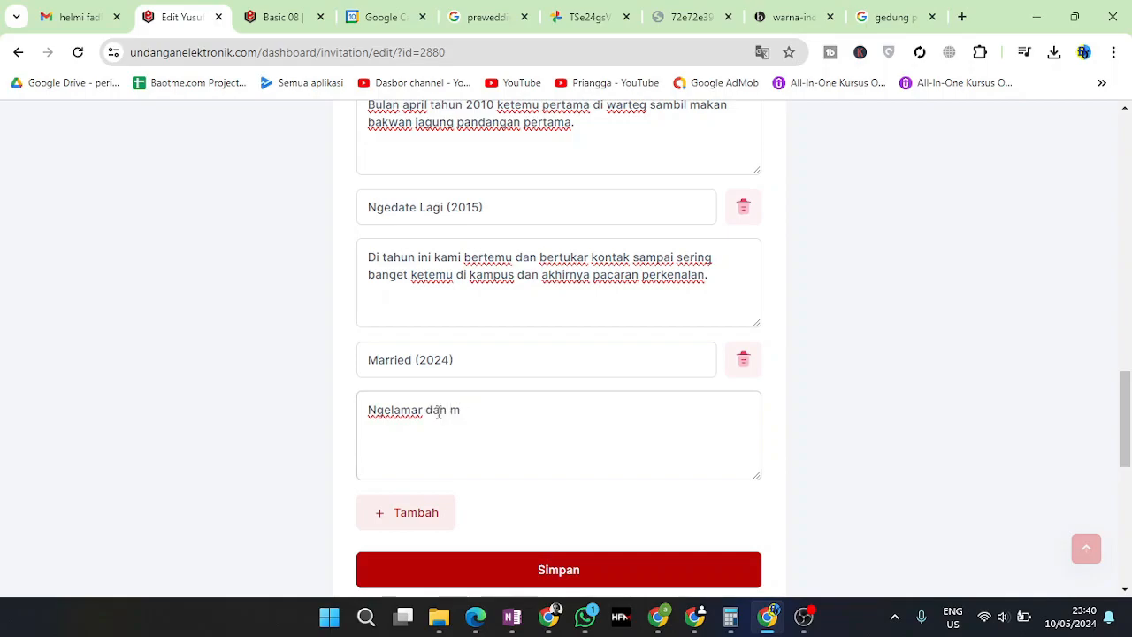
{"action": "type", "text": "emutuskan menikah di"}
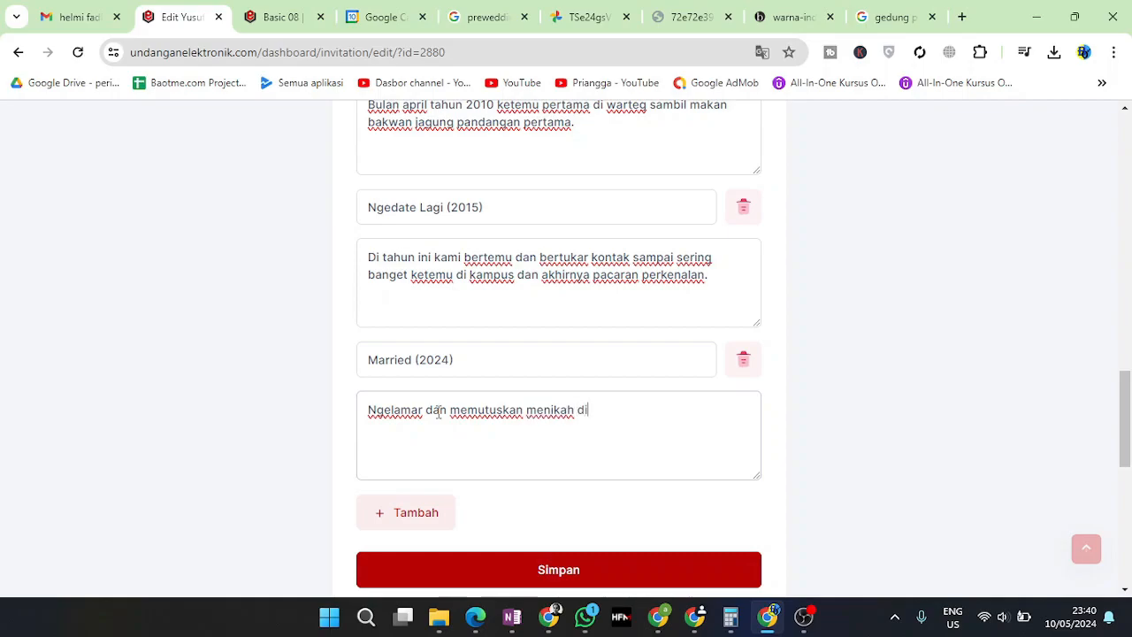
{"action": "type", "text": " agustus tahun 2024"}
Save the love story entries and collapse the Love Story section
{"action": "scroll", "coordinate": [437, 412], "scroll_direction": "down", "scroll_amount": 2}
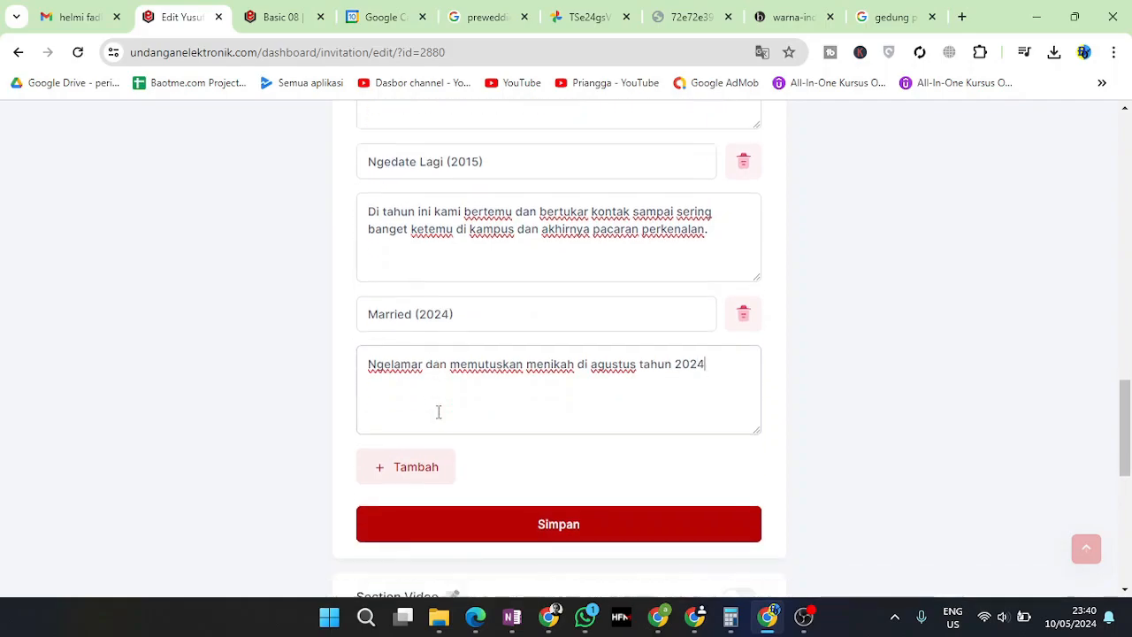
{"action": "left_click", "coordinate": [554, 410]}
{"action": "left_click", "coordinate": [580, 421]}
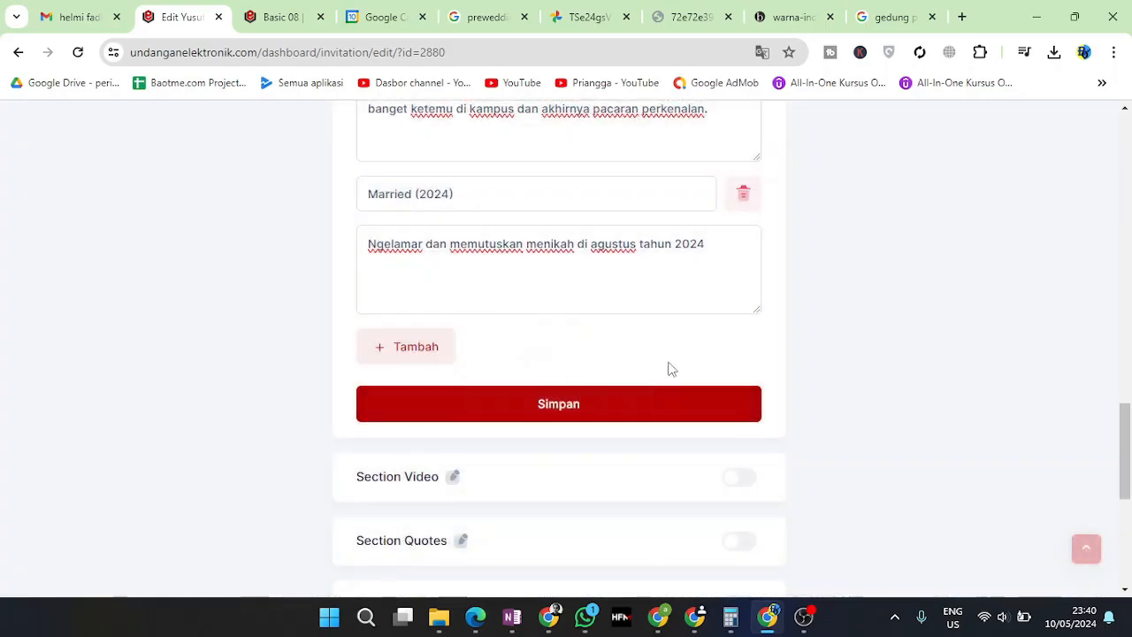
{"action": "scroll", "coordinate": [604, 369], "scroll_direction": "up", "scroll_amount": 8}
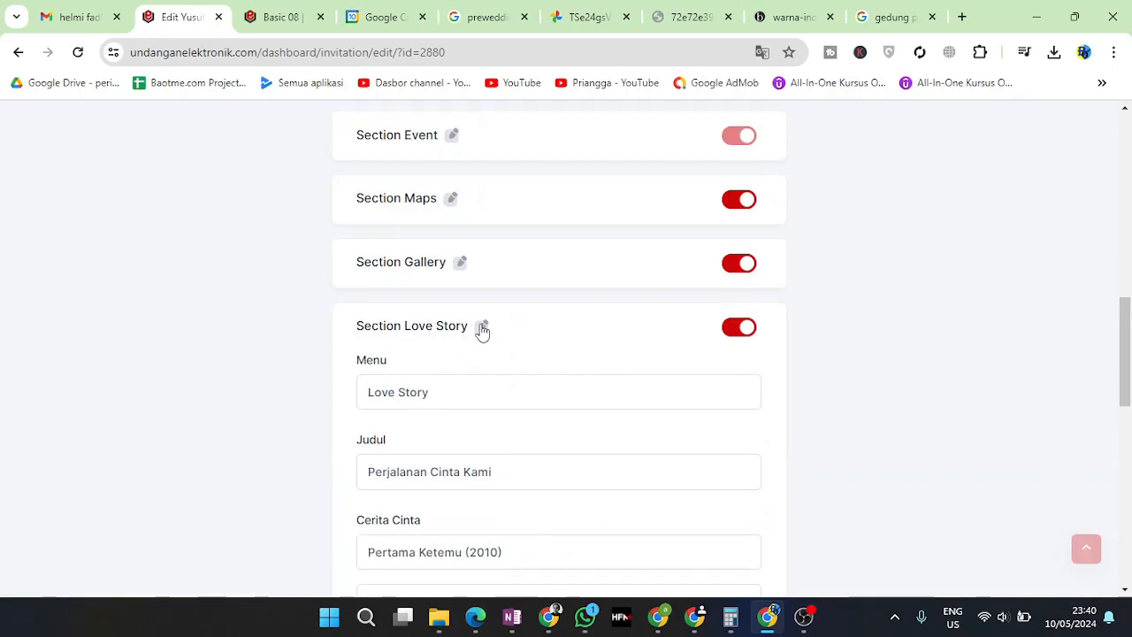
{"action": "left_click", "coordinate": [481, 327]}
Switch on the Video section and expand its settings
{"action": "scroll", "coordinate": [559, 354], "scroll_direction": "down", "scroll_amount": 1}
{"action": "left_click", "coordinate": [740, 308]}
{"action": "left_click", "coordinate": [454, 308]}
Open the 'Lagu Pop Hits Indonesia Tahun 2000an' video on YouTube in a new tab and copy its URL
{"action": "left_click", "coordinate": [445, 433]}
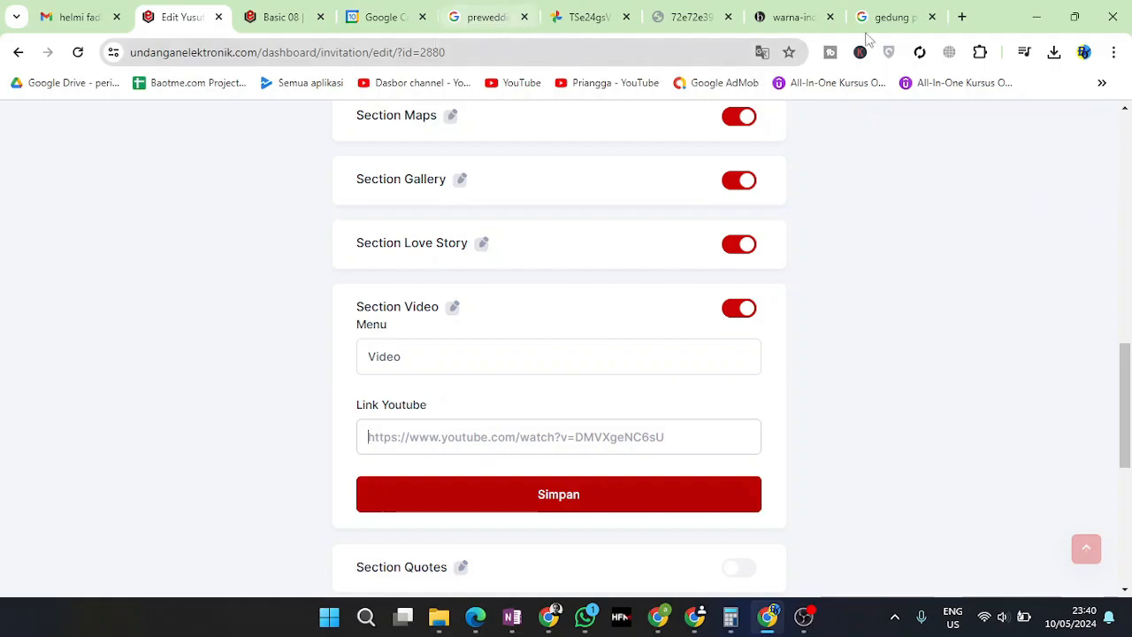
{"action": "left_click", "coordinate": [962, 17]}
{"action": "type", "text": "you"}
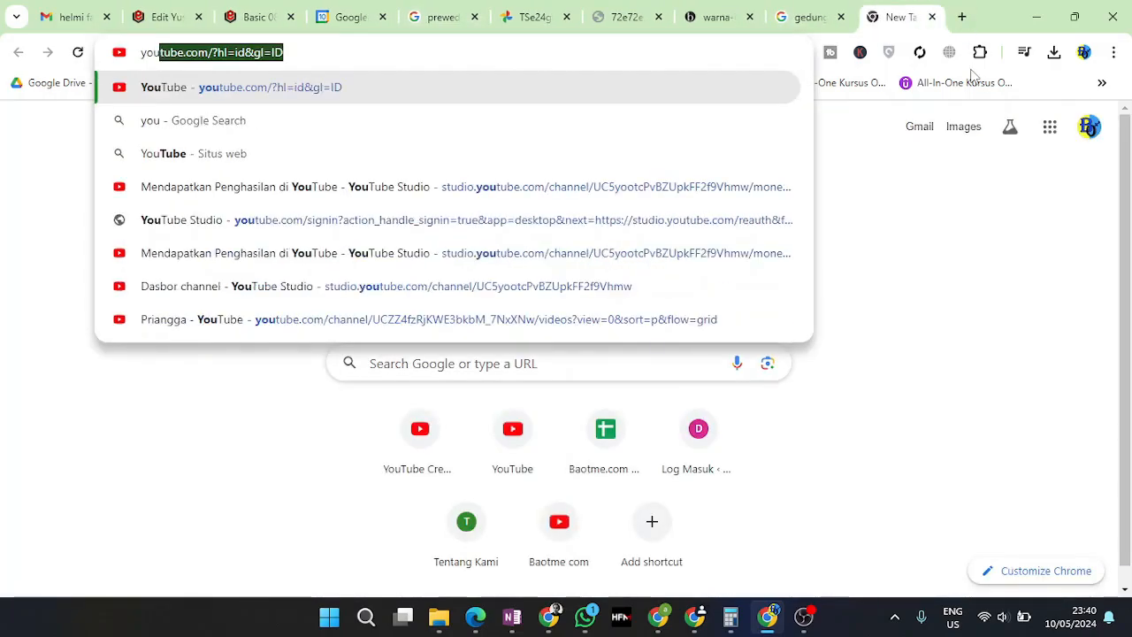
{"action": "key", "text": "Return"}
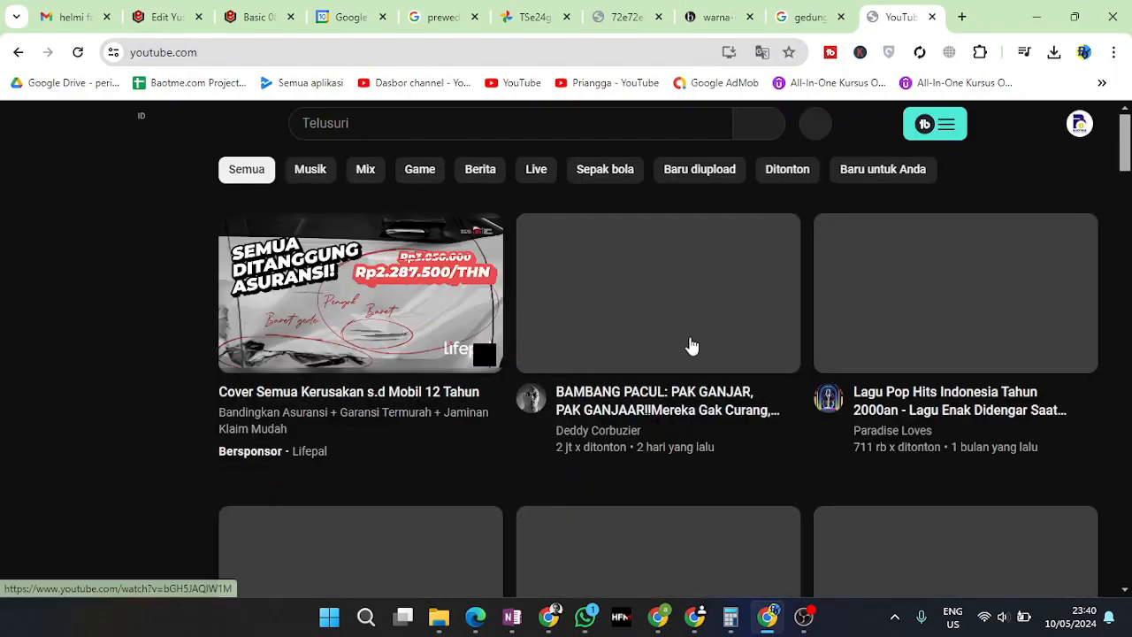
{"action": "scroll", "coordinate": [644, 475], "scroll_direction": "down", "scroll_amount": 3}
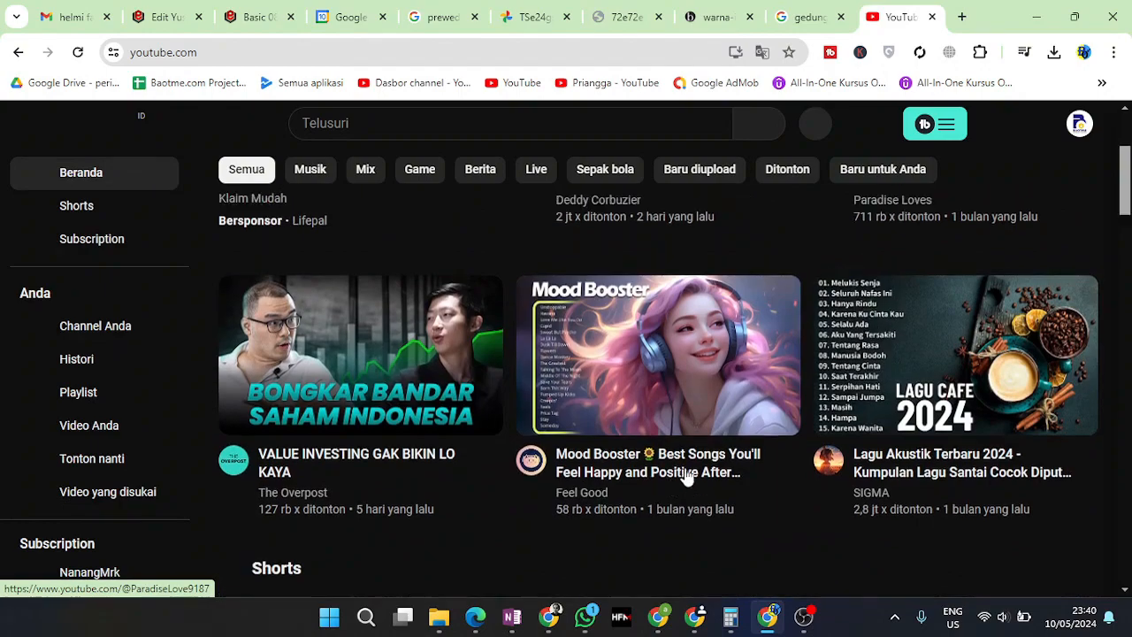
{"action": "scroll", "coordinate": [761, 456], "scroll_direction": "up", "scroll_amount": 3}
{"action": "left_click", "coordinate": [882, 404]}
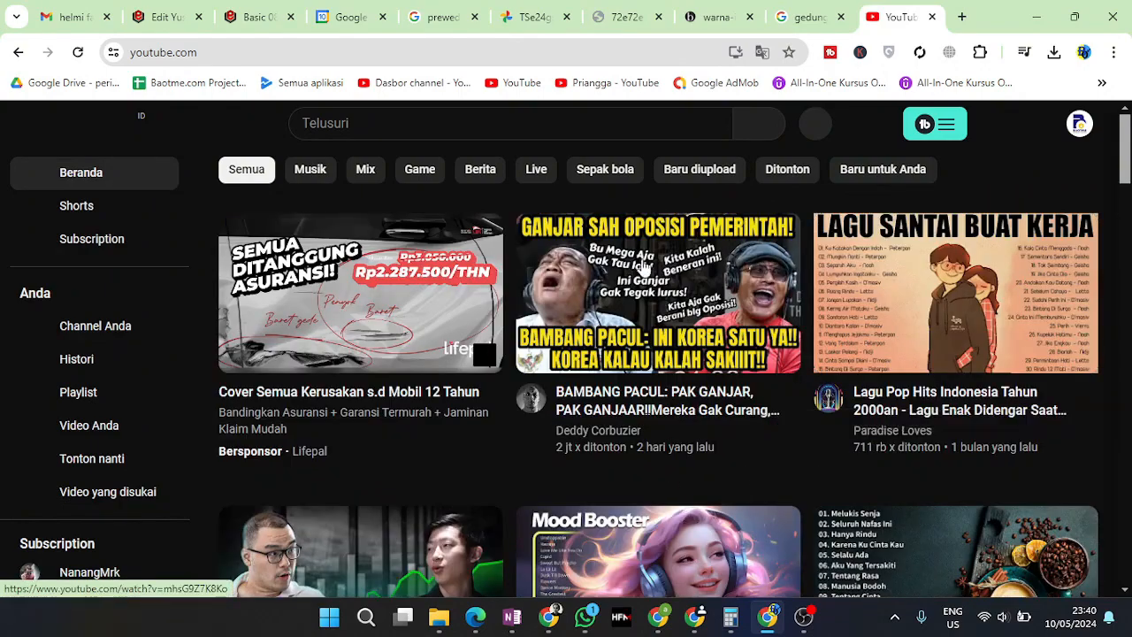
{"action": "left_click", "coordinate": [379, 48]}
{"action": "key", "text": "ctrl+c"}
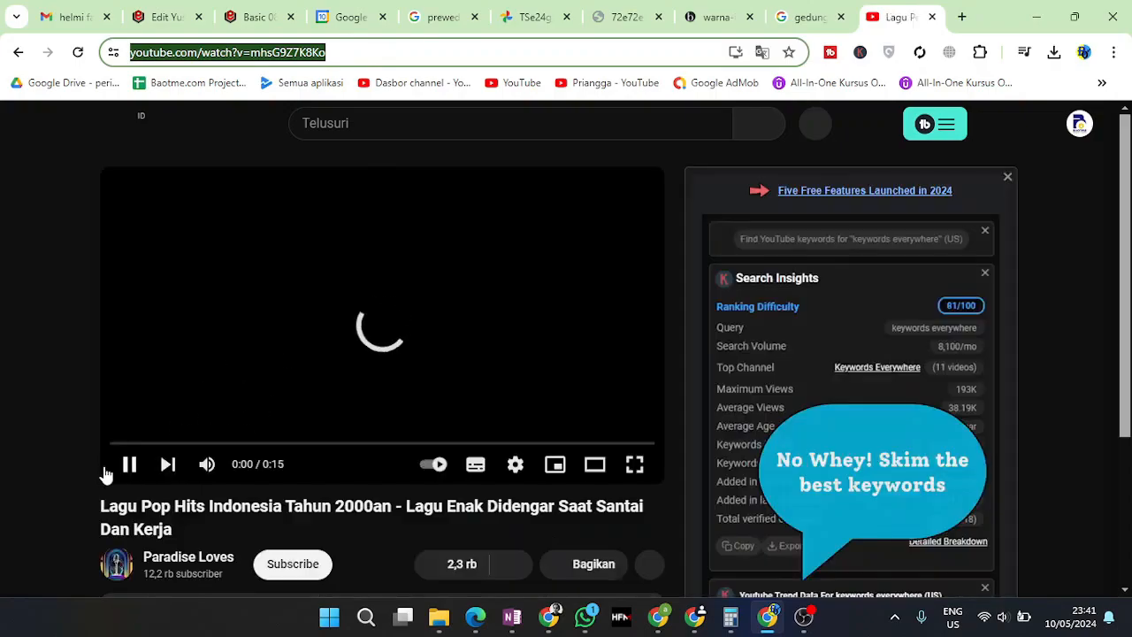
{"action": "left_click", "coordinate": [129, 464]}
Paste the YouTube URL into the Video section's link field and save it
{"action": "left_click", "coordinate": [164, 17]}
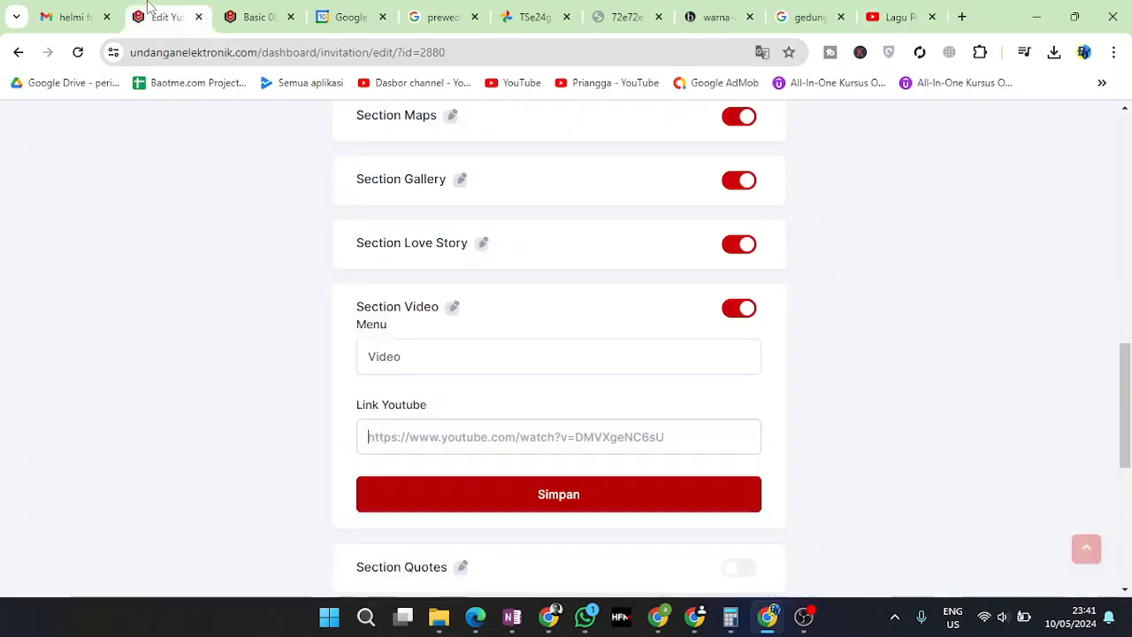
{"action": "key", "text": "ctrl+v"}
{"action": "left_click", "coordinate": [542, 494]}
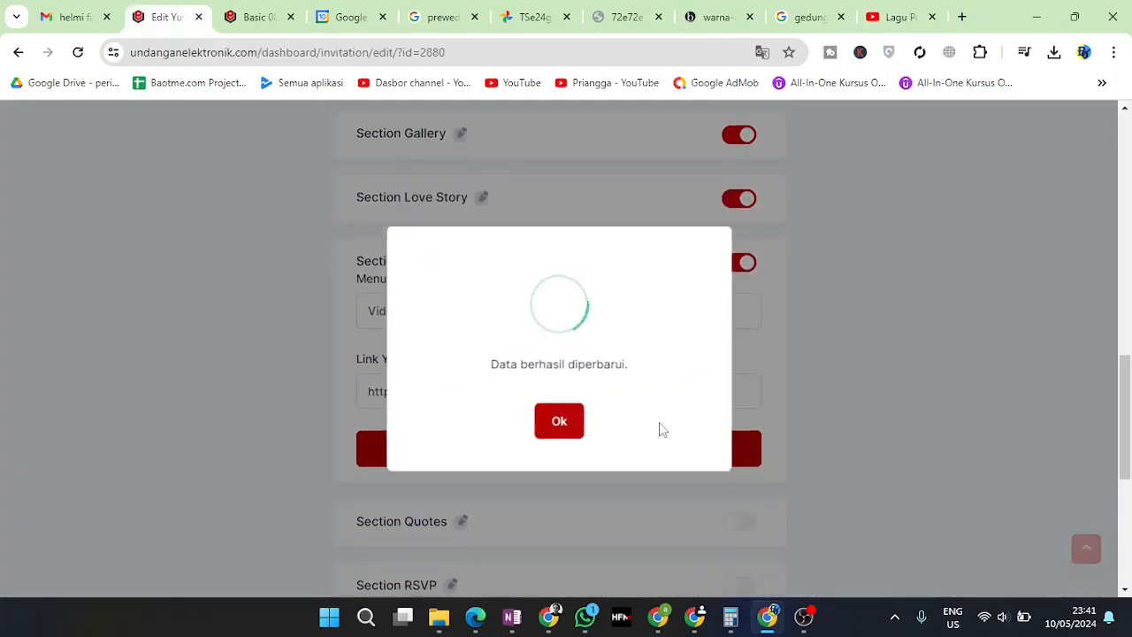
{"action": "left_click", "coordinate": [556, 418]}
{"action": "scroll", "coordinate": [548, 266], "scroll_direction": "up", "scroll_amount": 1}
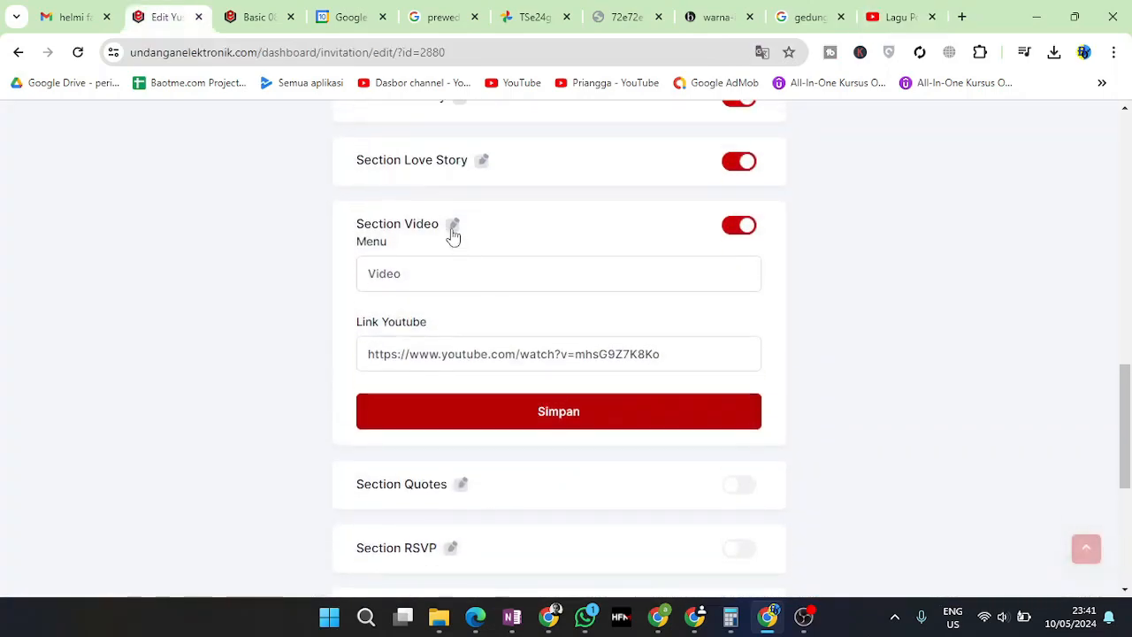
{"action": "left_click", "coordinate": [452, 229]}
Switch on the Quotes and RSVP sections, saving each one
{"action": "left_click", "coordinate": [460, 289]}
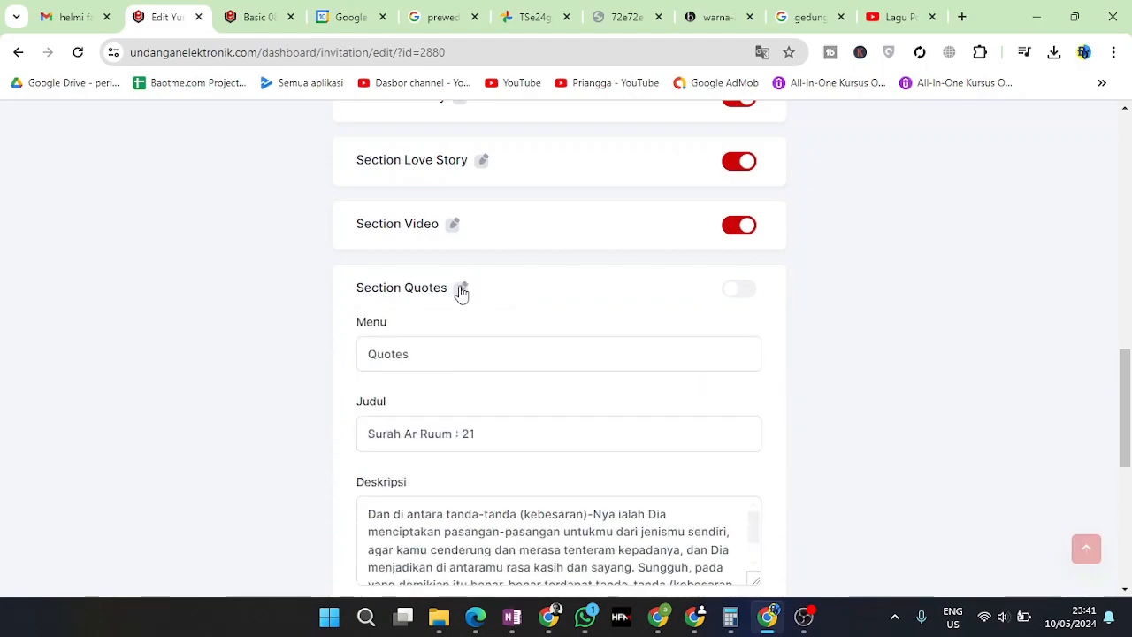
{"action": "left_click", "coordinate": [736, 290]}
{"action": "scroll", "coordinate": [487, 386], "scroll_direction": "down", "scroll_amount": 5}
{"action": "left_click", "coordinate": [521, 212]}
{"action": "left_click", "coordinate": [558, 419]}
{"action": "left_click", "coordinate": [741, 298]}
{"action": "left_click", "coordinate": [451, 283]}
{"action": "scroll", "coordinate": [572, 304], "scroll_direction": "down", "scroll_amount": 3}
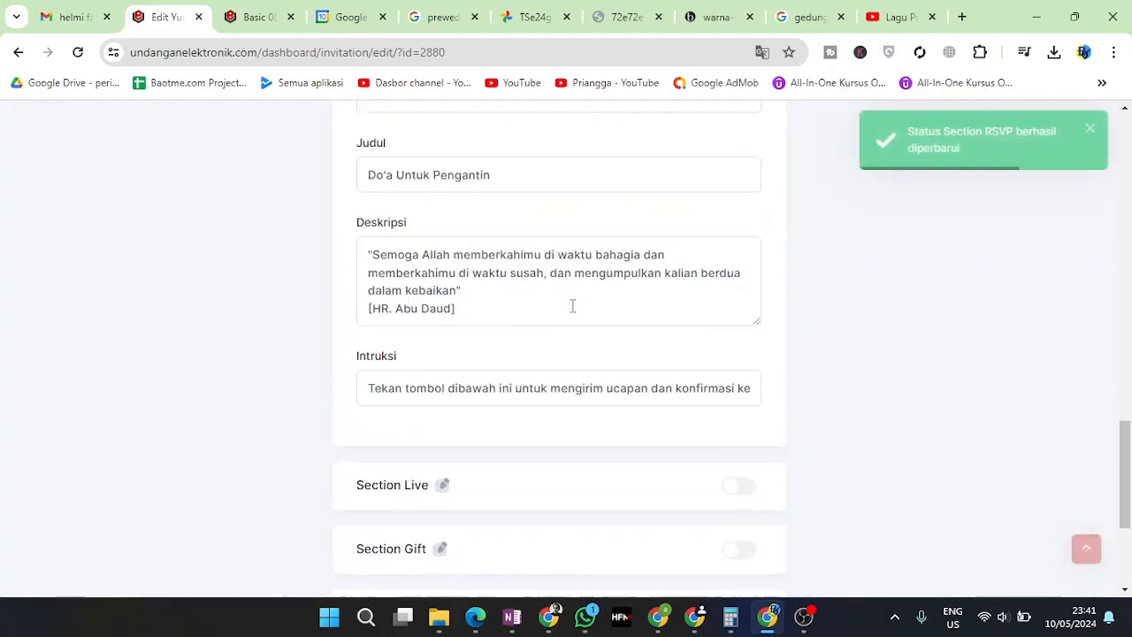
{"action": "left_click", "coordinate": [495, 473]}
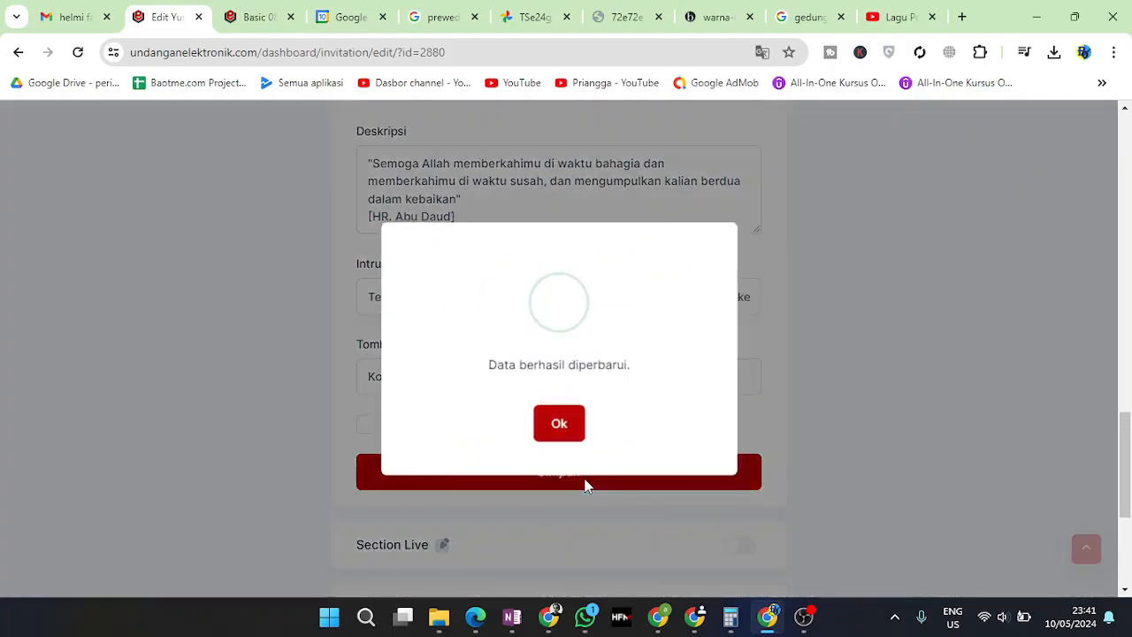
{"action": "left_click", "coordinate": [558, 423]}
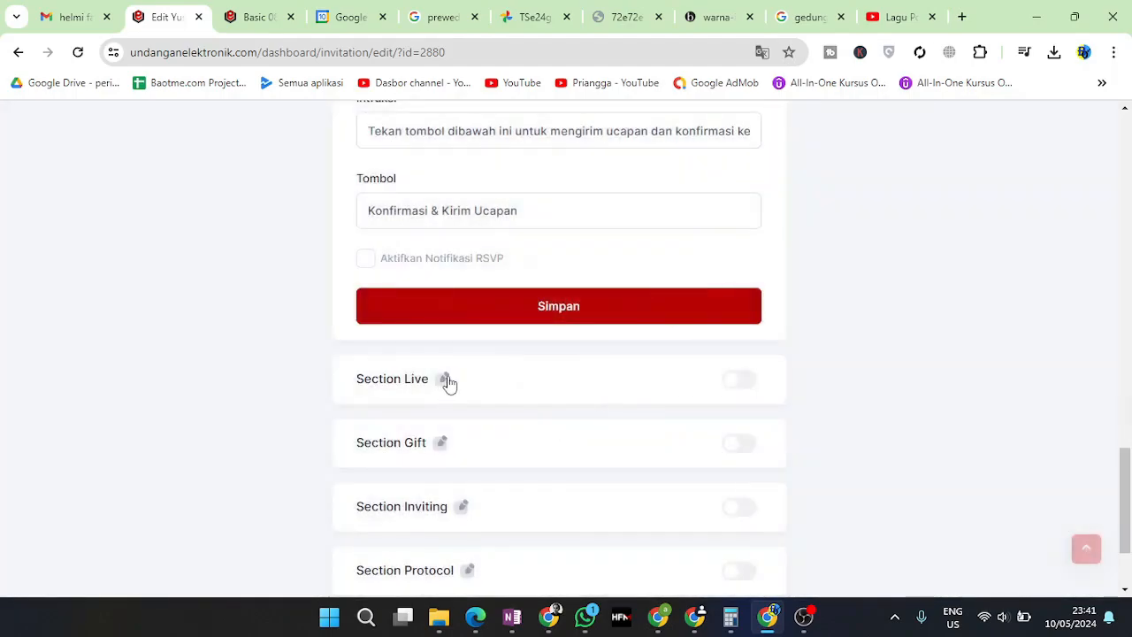
Toggle the Live section on and back off, leaving it disabled
{"action": "left_click", "coordinate": [445, 381]}
{"action": "scroll", "coordinate": [733, 348], "scroll_direction": "up", "scroll_amount": 5}
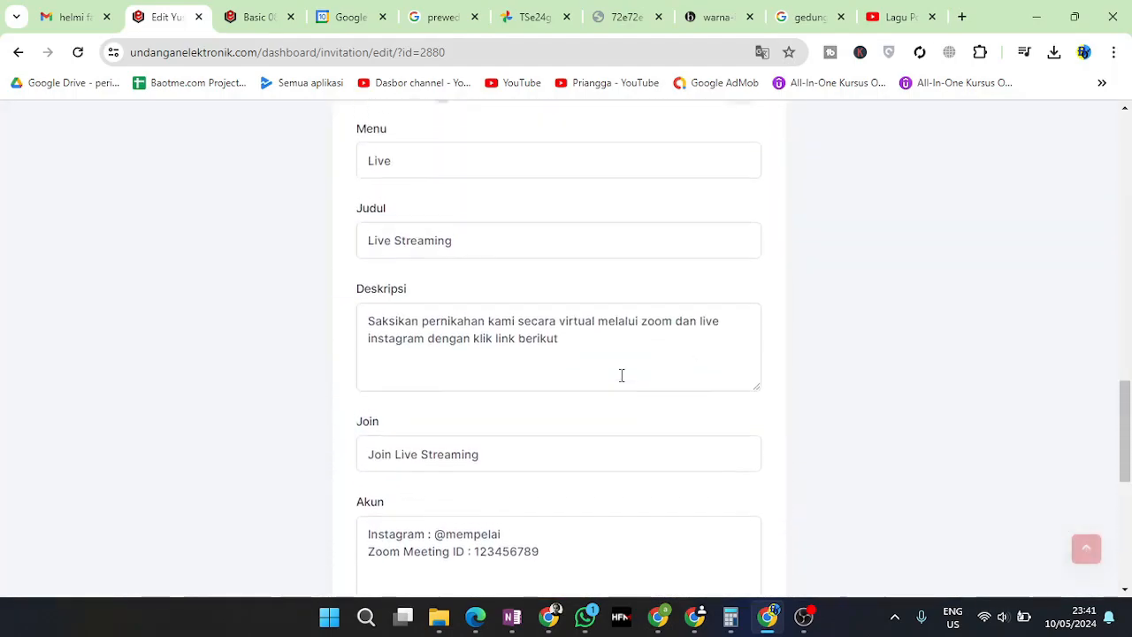
{"action": "left_click", "coordinate": [740, 338]}
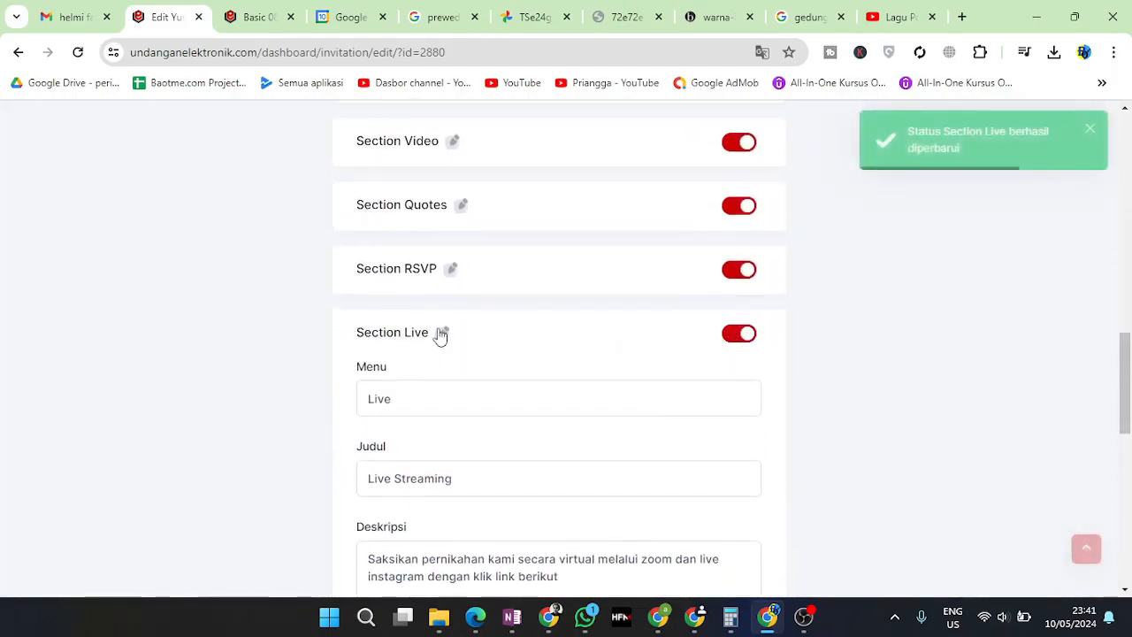
{"action": "left_click", "coordinate": [745, 336]}
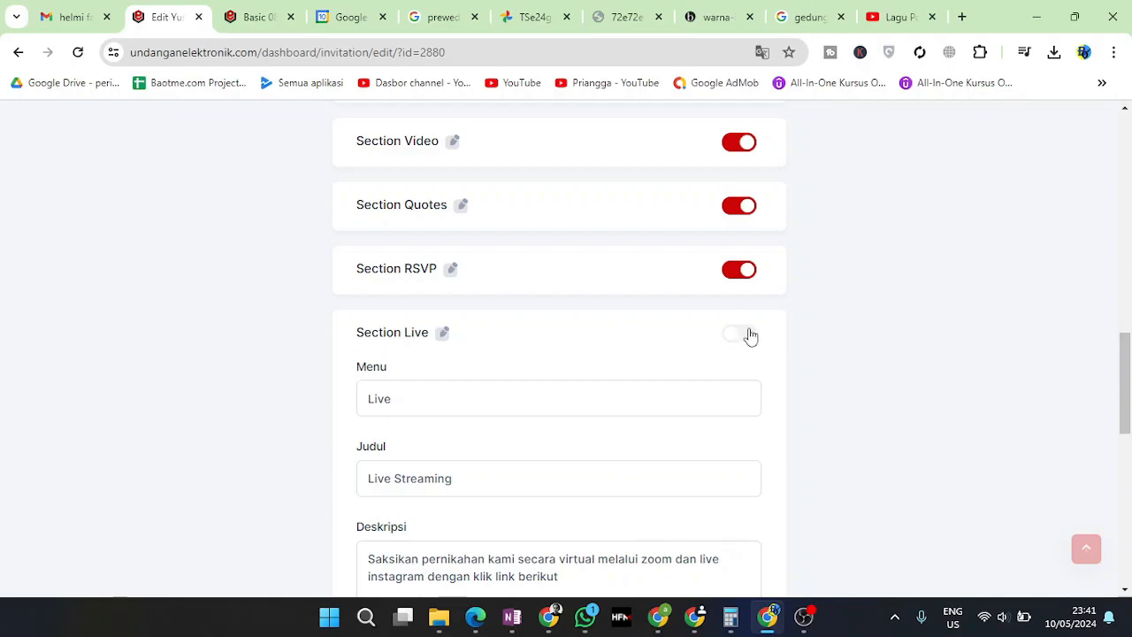
{"action": "scroll", "coordinate": [725, 395], "scroll_direction": "down", "scroll_amount": 2}
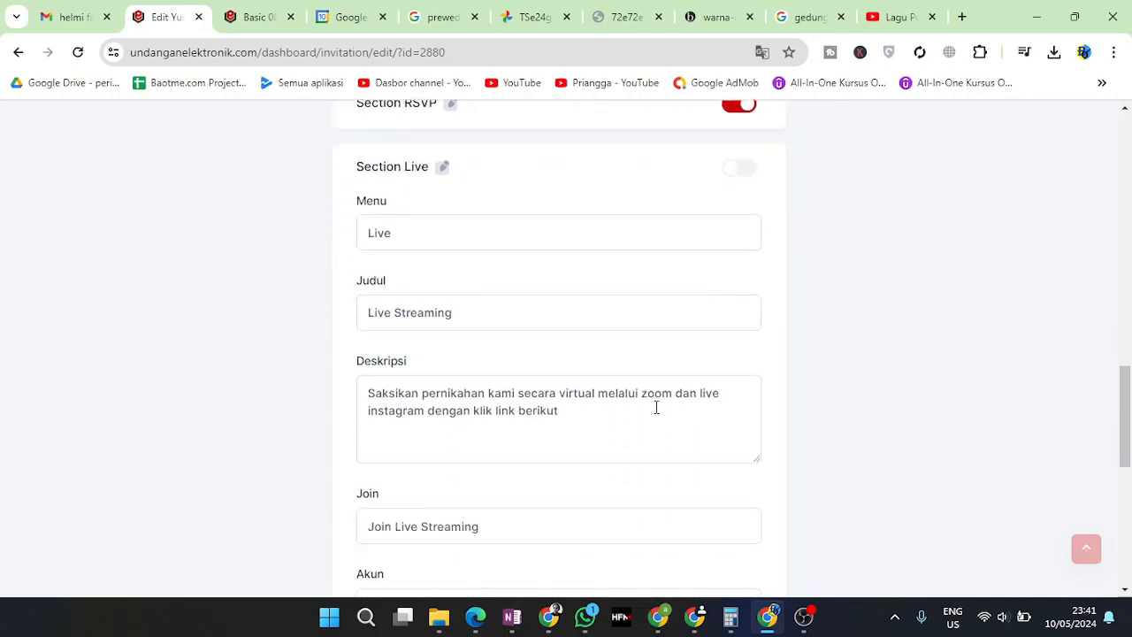
{"action": "scroll", "coordinate": [610, 410], "scroll_direction": "down", "scroll_amount": 1}
{"action": "scroll", "coordinate": [610, 409], "scroll_direction": "up", "scroll_amount": 3}
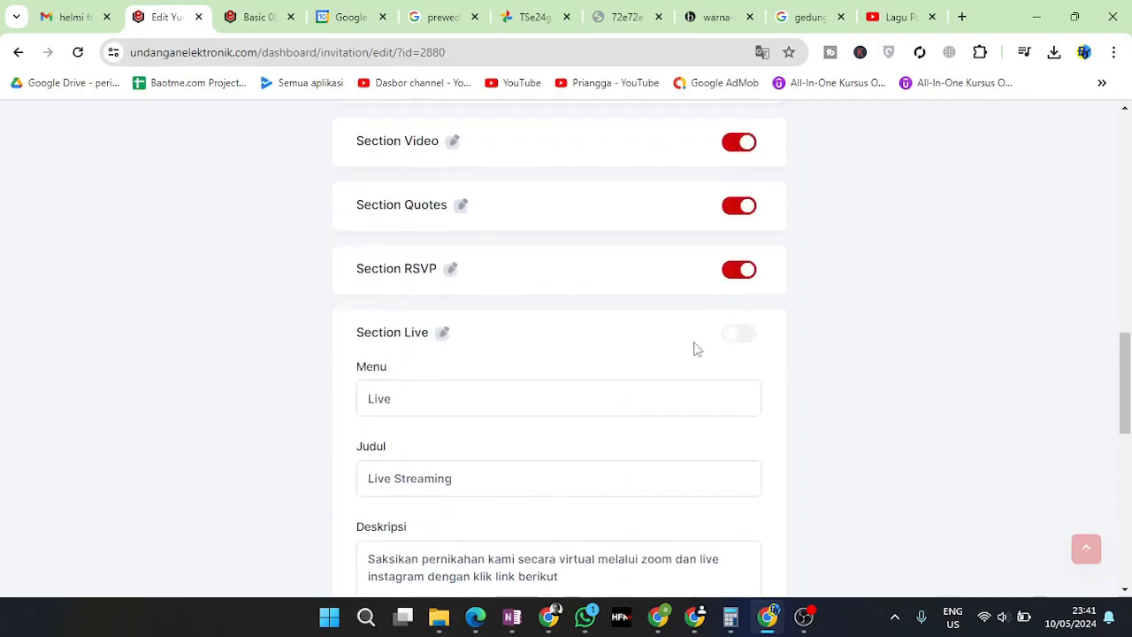
{"action": "left_click", "coordinate": [441, 335]}
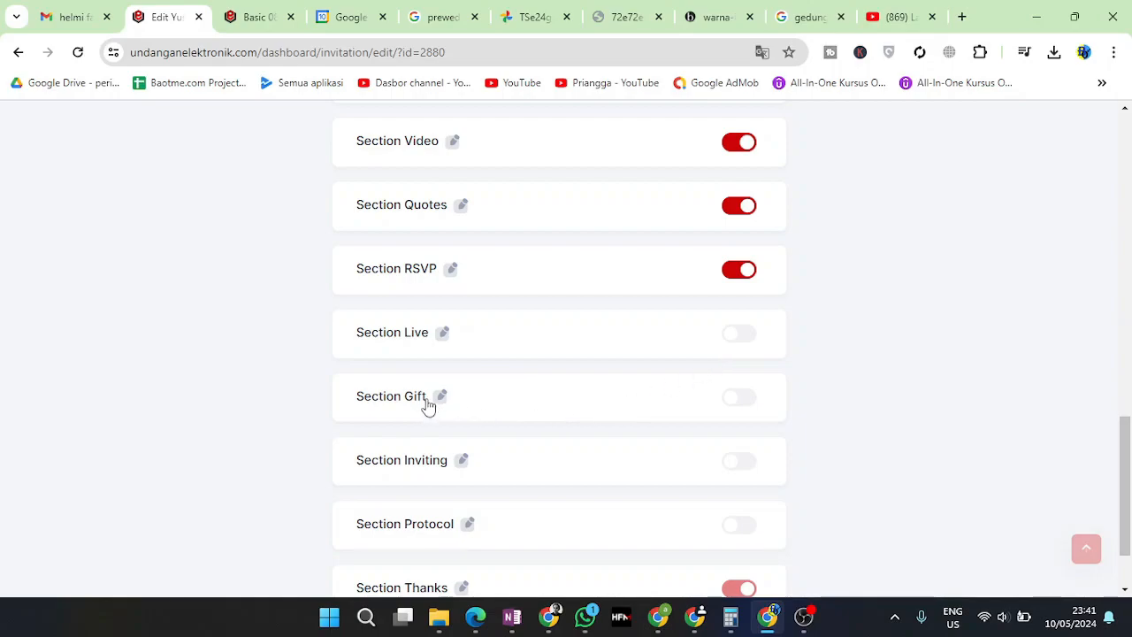
Turn on the Gift section and review the Inviting section's groom and bride name lists
{"action": "left_click", "coordinate": [733, 400]}
{"action": "left_click", "coordinate": [460, 462]}
{"action": "scroll", "coordinate": [493, 448], "scroll_direction": "down", "scroll_amount": 3}
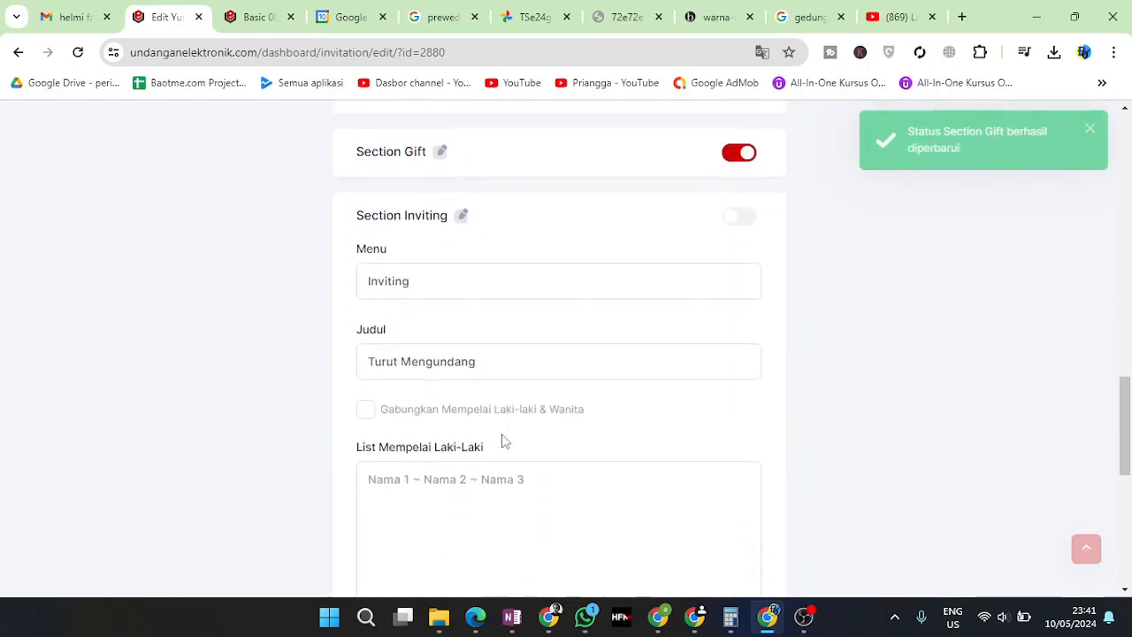
{"action": "scroll", "coordinate": [478, 345], "scroll_direction": "down", "scroll_amount": 2}
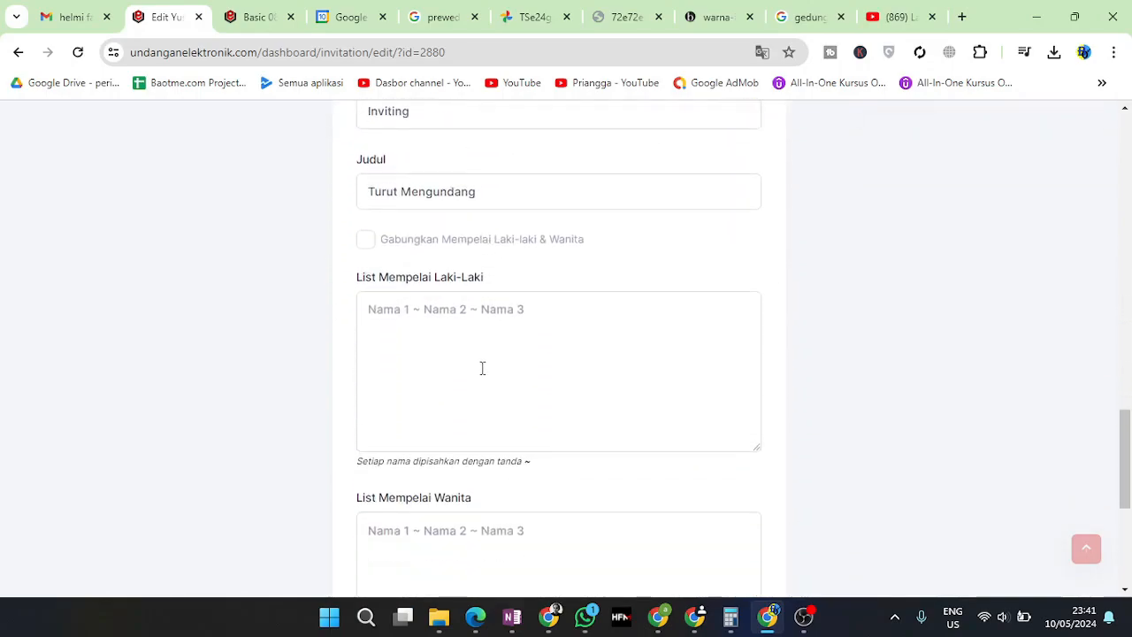
{"action": "left_click", "coordinate": [404, 316]}
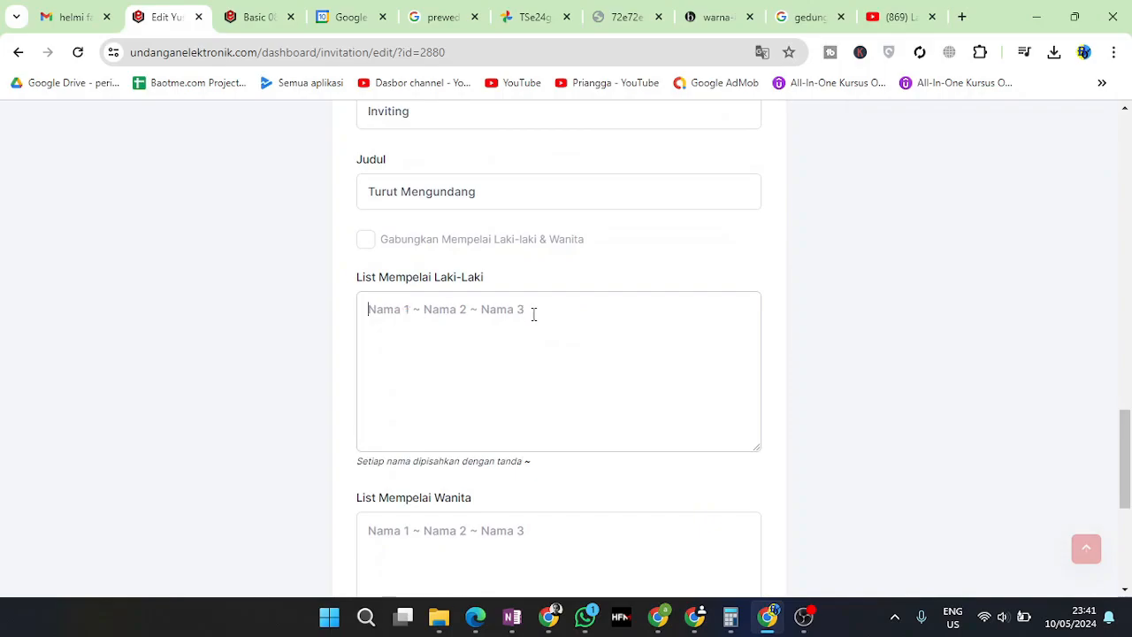
{"action": "scroll", "coordinate": [536, 416], "scroll_direction": "down", "scroll_amount": 2}
{"action": "left_click", "coordinate": [396, 358]}
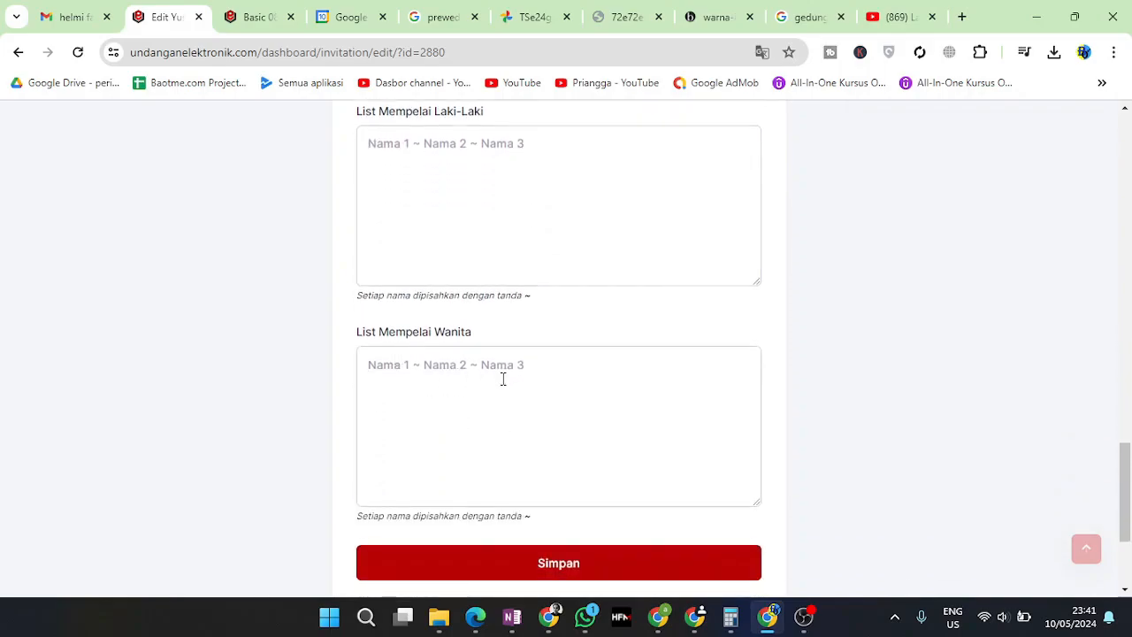
{"action": "scroll", "coordinate": [567, 457], "scroll_direction": "up", "scroll_amount": 3}
{"action": "left_click", "coordinate": [432, 398]}
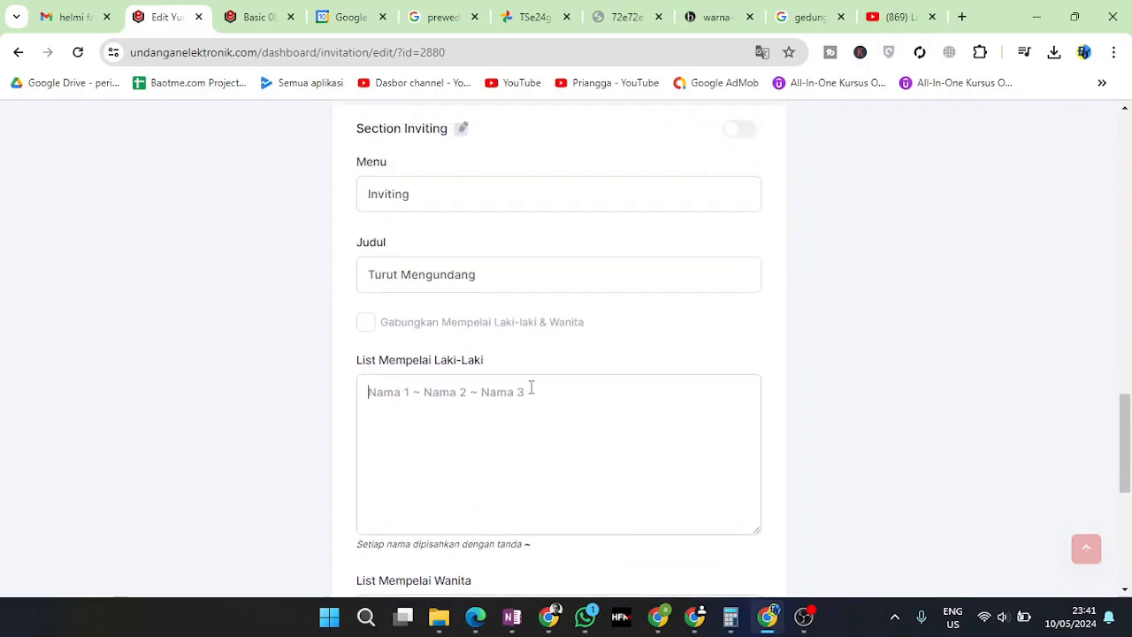
{"action": "scroll", "coordinate": [490, 306], "scroll_direction": "up", "scroll_amount": 2}
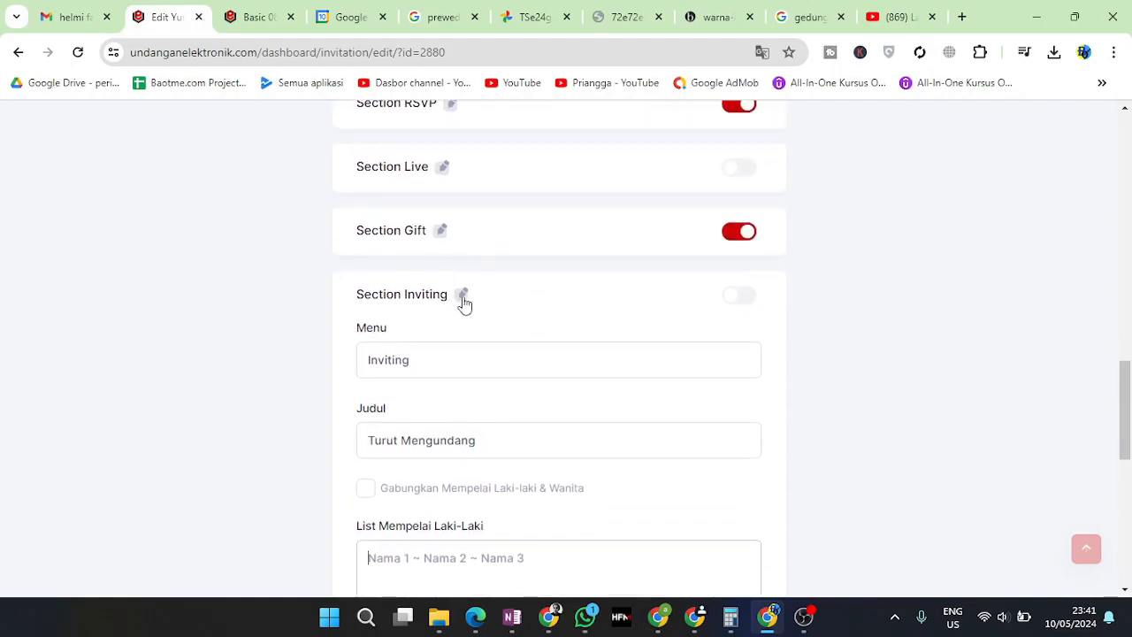
{"action": "left_click", "coordinate": [464, 304]}
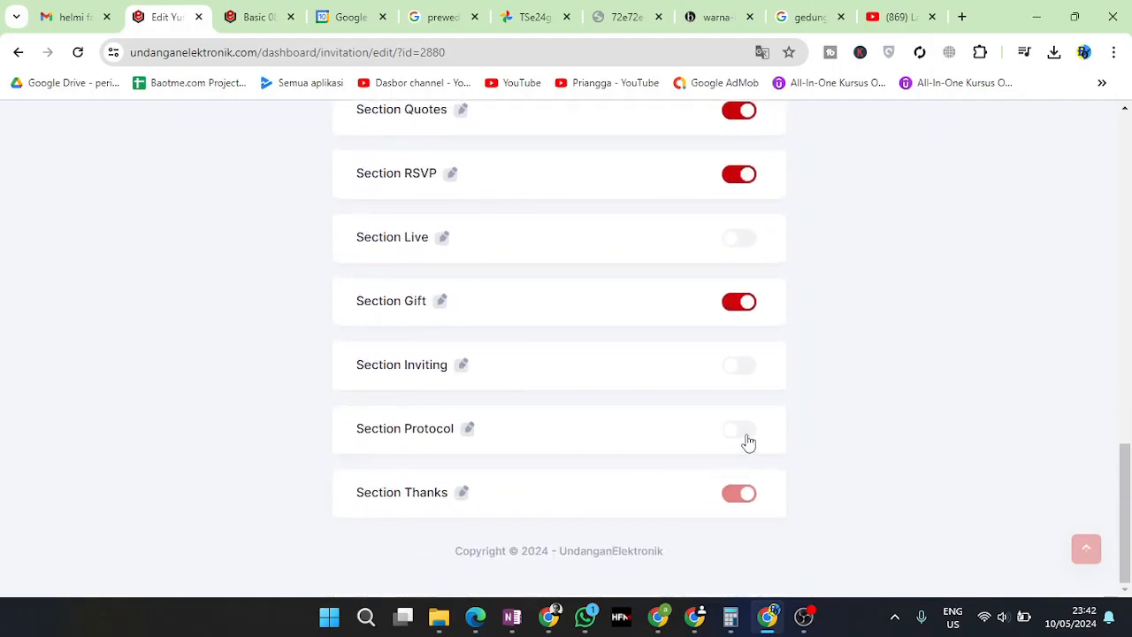
Expand and collapse the Protocol section twice without changing it, then return to the page top
{"action": "left_click", "coordinate": [467, 430]}
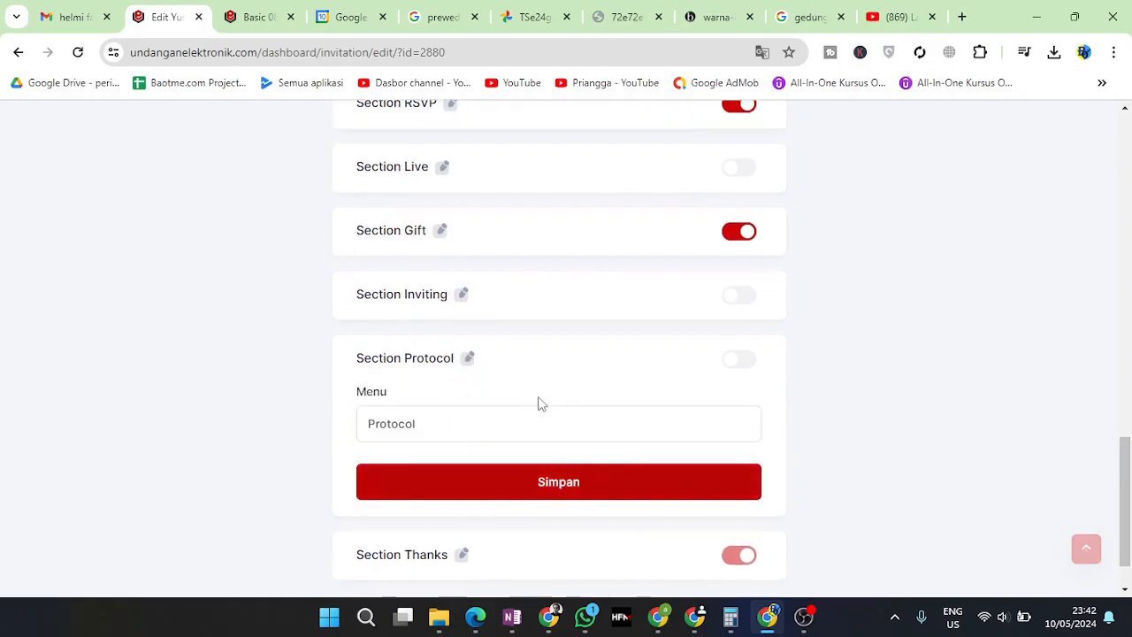
{"action": "left_click", "coordinate": [467, 358]}
{"action": "left_click", "coordinate": [469, 430]}
{"action": "left_click", "coordinate": [467, 358]}
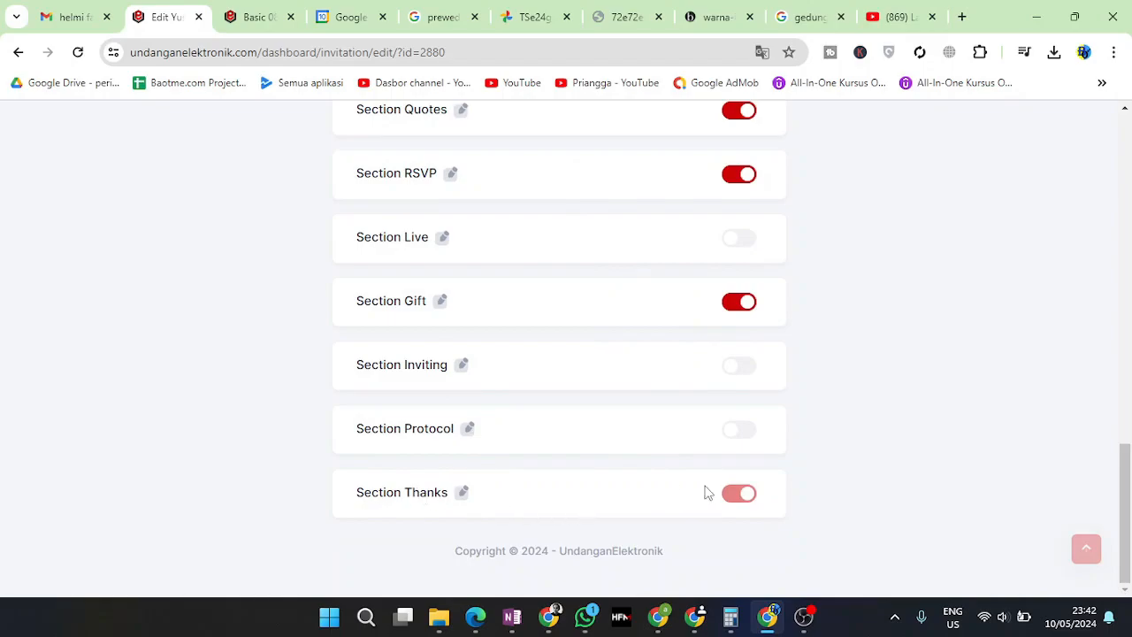
{"action": "scroll", "coordinate": [669, 495], "scroll_direction": "up", "scroll_amount": 15}
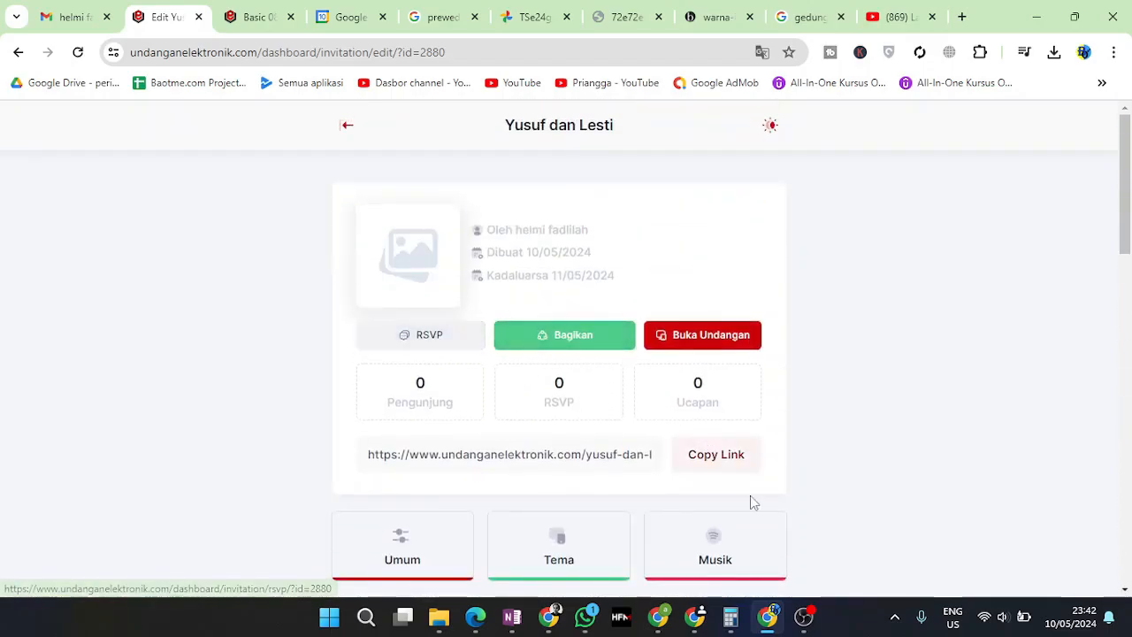
Copy the invitation link and open it in a new tab, checking the cover names and Nama Tamu placeholder
{"action": "left_click", "coordinate": [734, 458]}
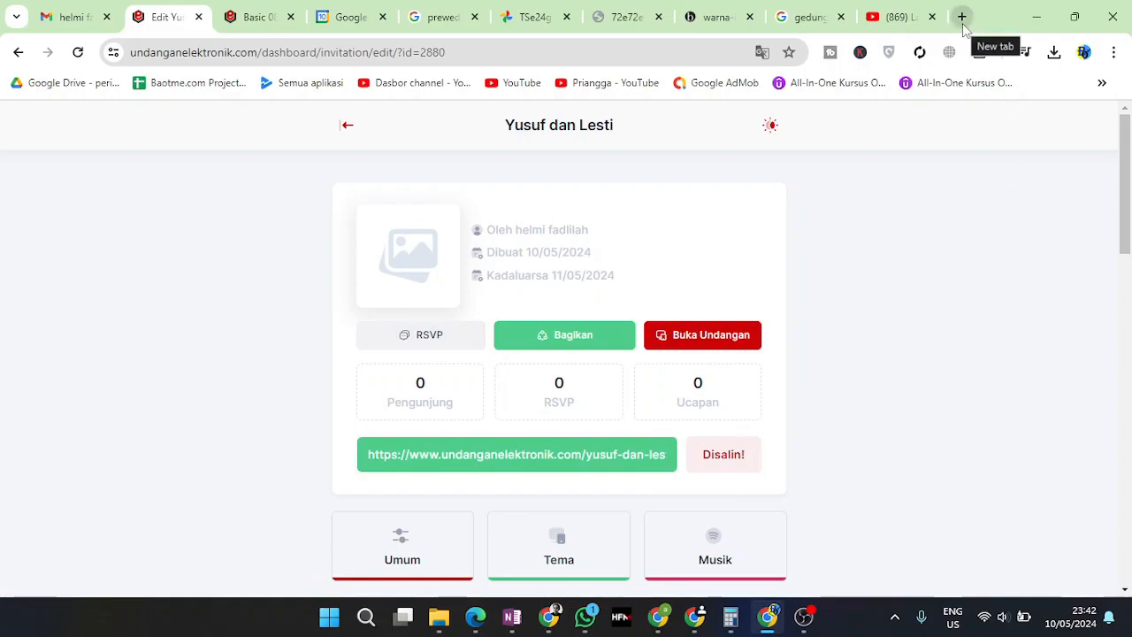
{"action": "left_click", "coordinate": [964, 24]}
{"action": "right_click", "coordinate": [705, 57]}
{"action": "left_click", "coordinate": [585, 221]}
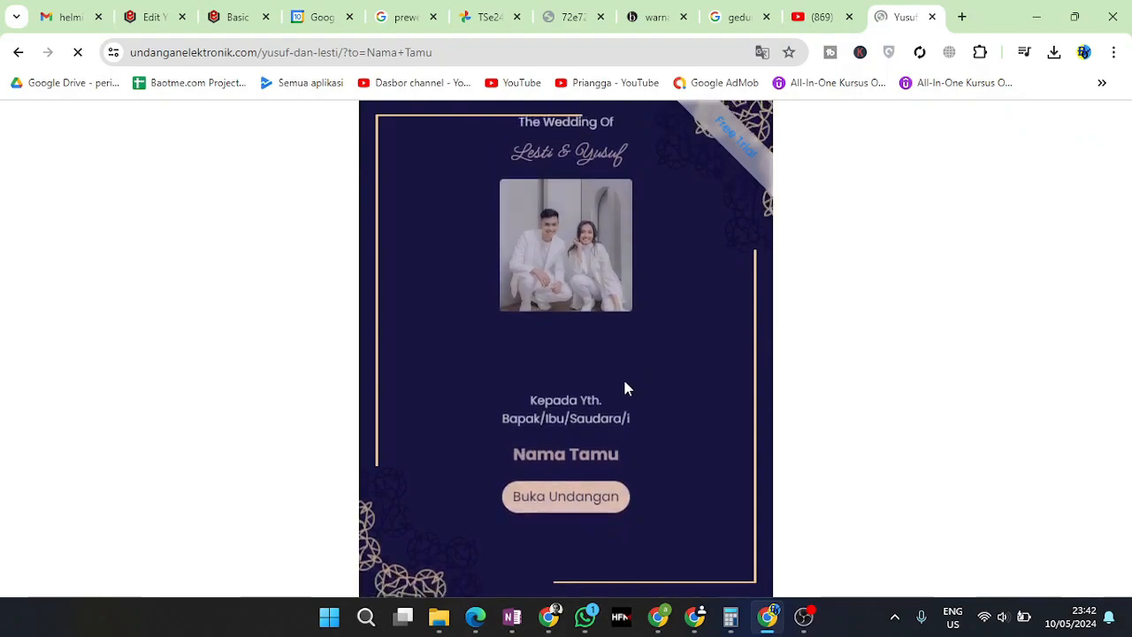
{"action": "left_click_drag", "start_coordinate": [527, 205], "coordinate": [635, 202]}
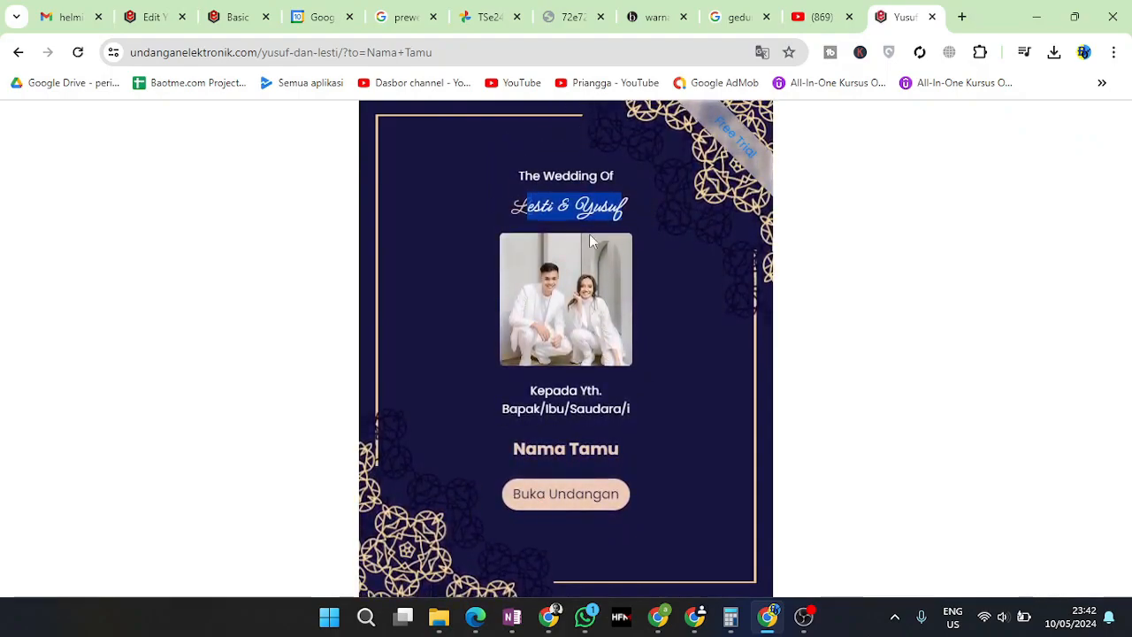
{"action": "left_click", "coordinate": [533, 177]}
{"action": "left_click_drag", "start_coordinate": [526, 449], "coordinate": [655, 441]}
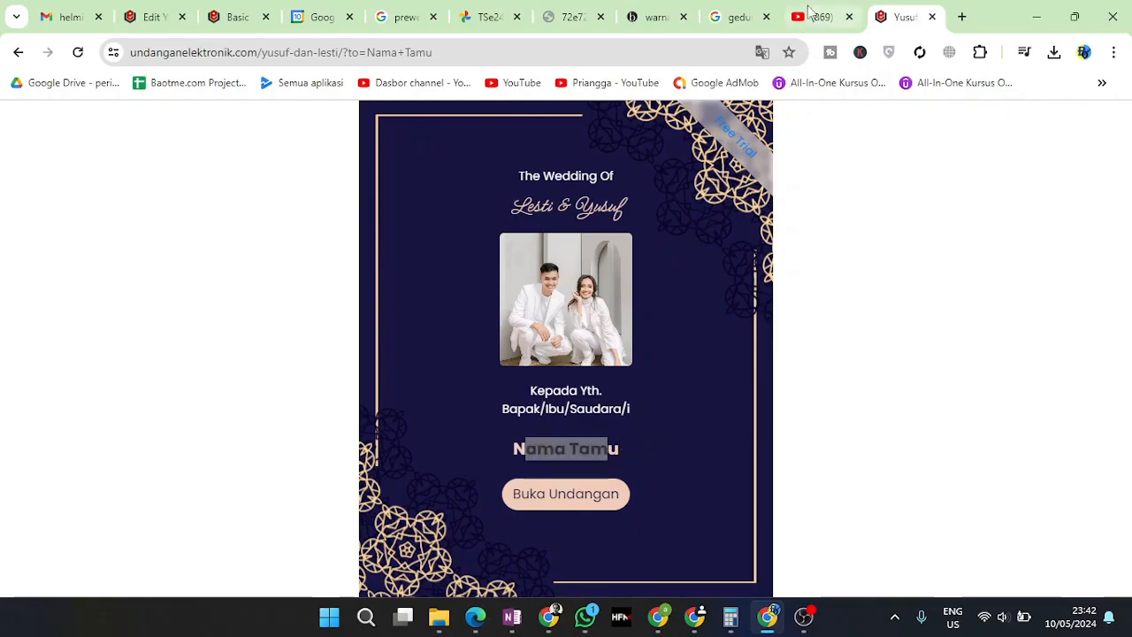
Close the YouTube tab, return to the editor and glance at the empty RSVP list
{"action": "left_click", "coordinate": [832, 17]}
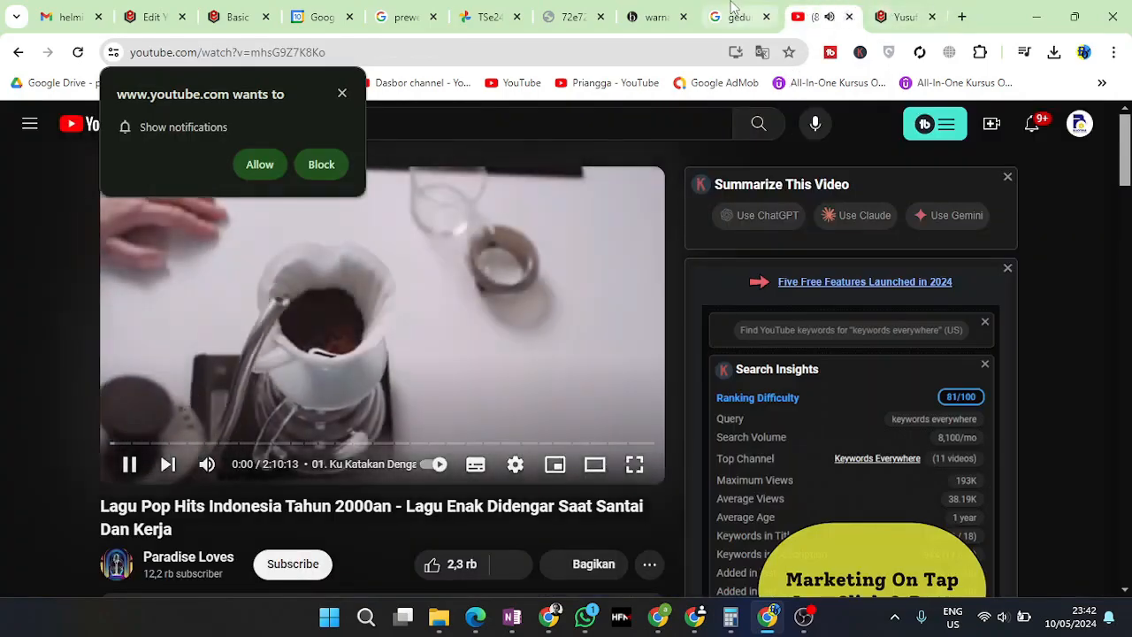
{"action": "left_click", "coordinate": [847, 17]}
{"action": "left_click", "coordinate": [736, 17]}
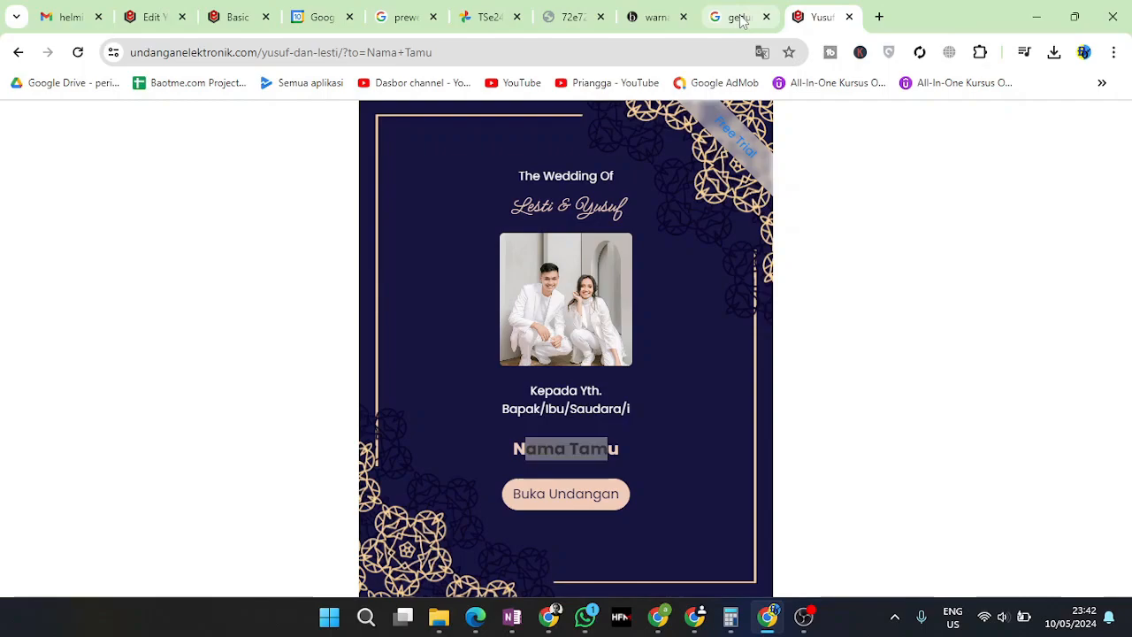
{"action": "left_click", "coordinate": [163, 12]}
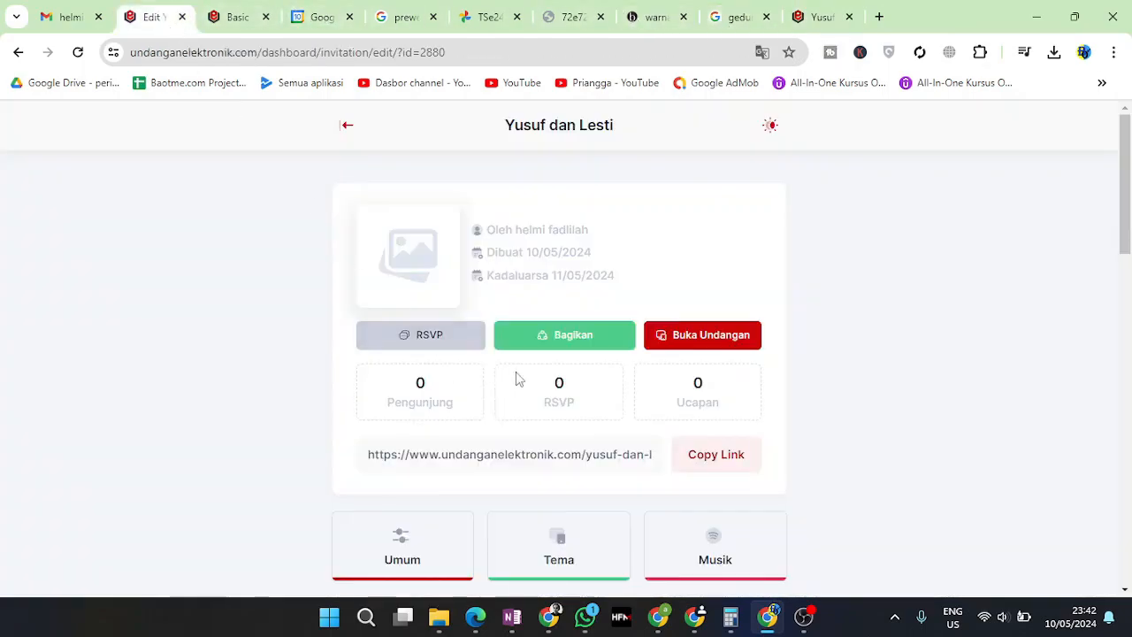
{"action": "left_click", "coordinate": [441, 347]}
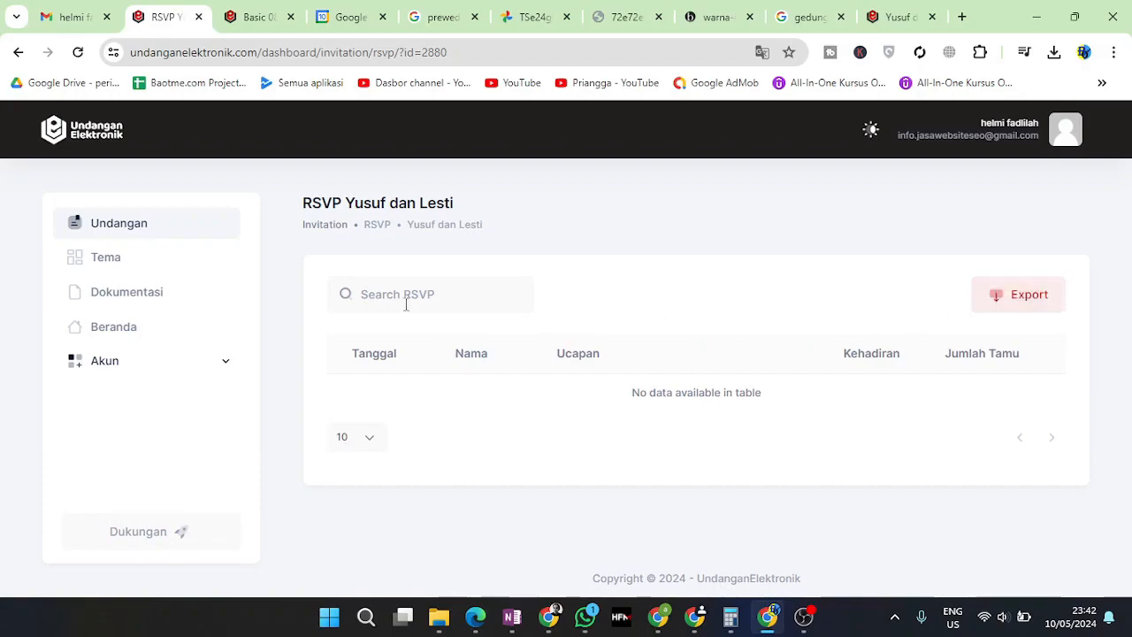
{"action": "left_click", "coordinate": [18, 53]}
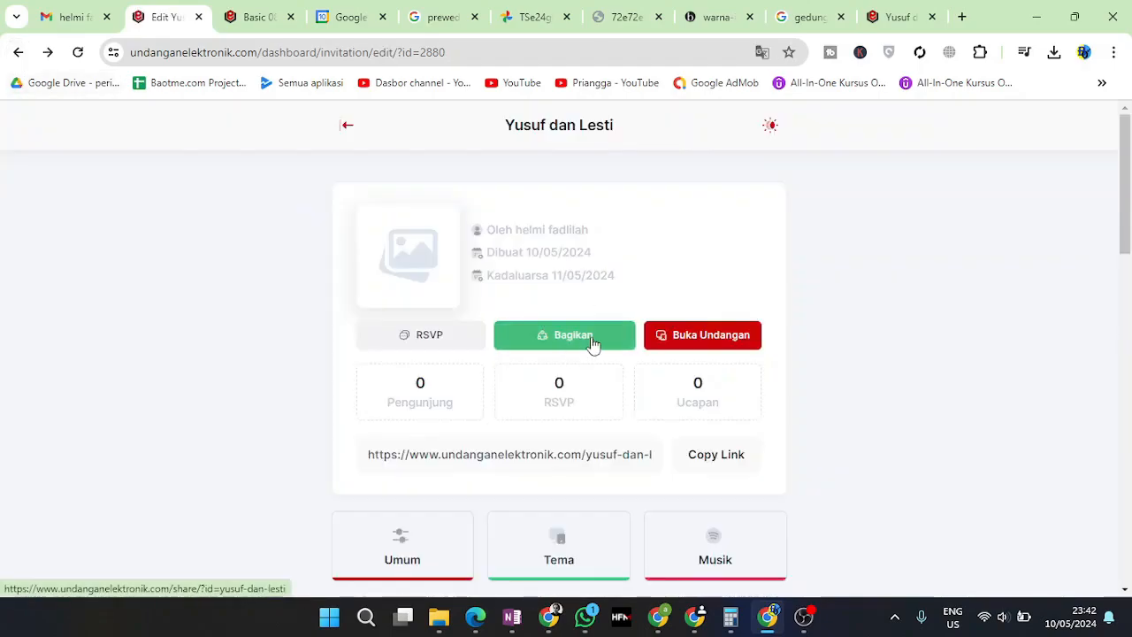
Open the Bagikan share page and compare it with the preview's Nama Tamu placeholder
{"action": "left_click", "coordinate": [588, 344]}
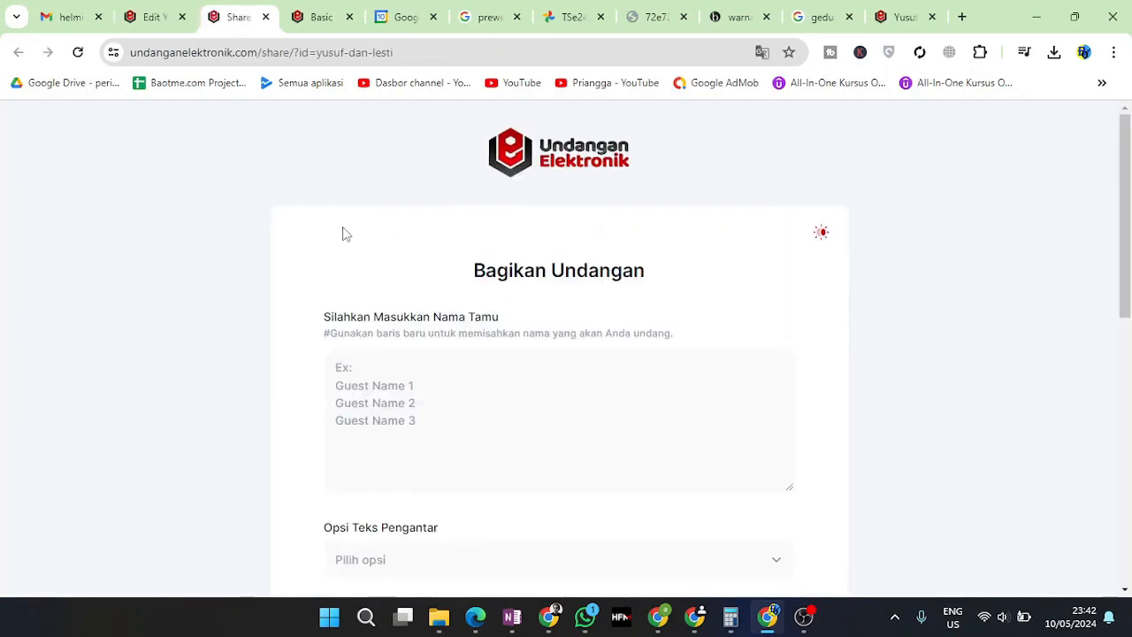
{"action": "left_click", "coordinate": [359, 375]}
{"action": "scroll", "coordinate": [500, 379], "scroll_direction": "down", "scroll_amount": 1}
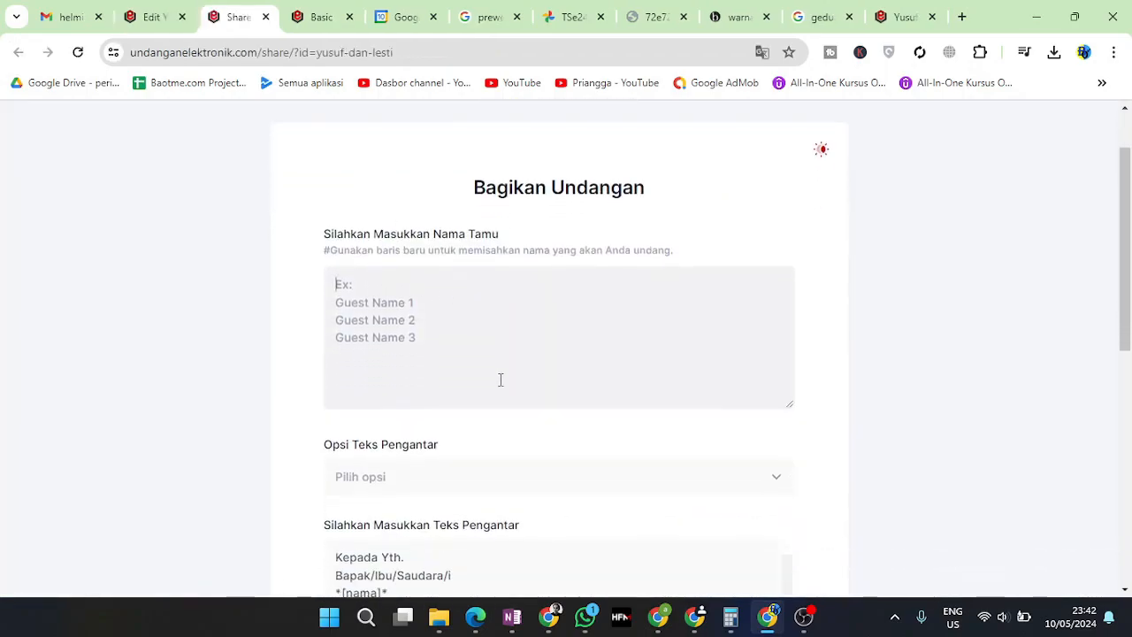
{"action": "scroll", "coordinate": [501, 380], "scroll_direction": "down", "scroll_amount": 2}
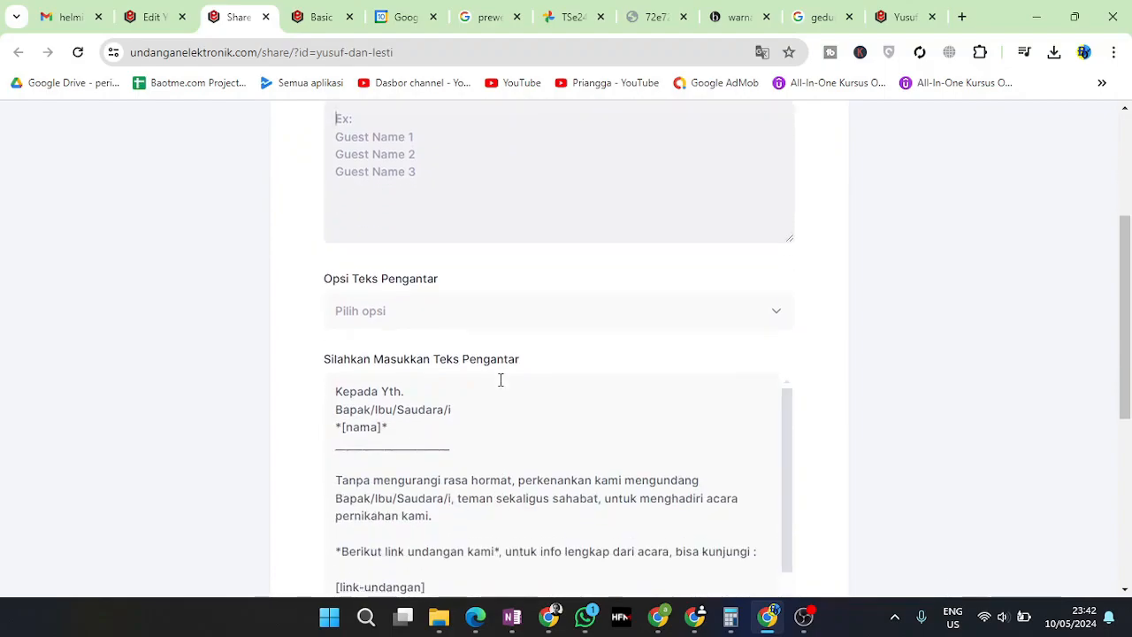
{"action": "scroll", "coordinate": [501, 382], "scroll_direction": "down", "scroll_amount": 4}
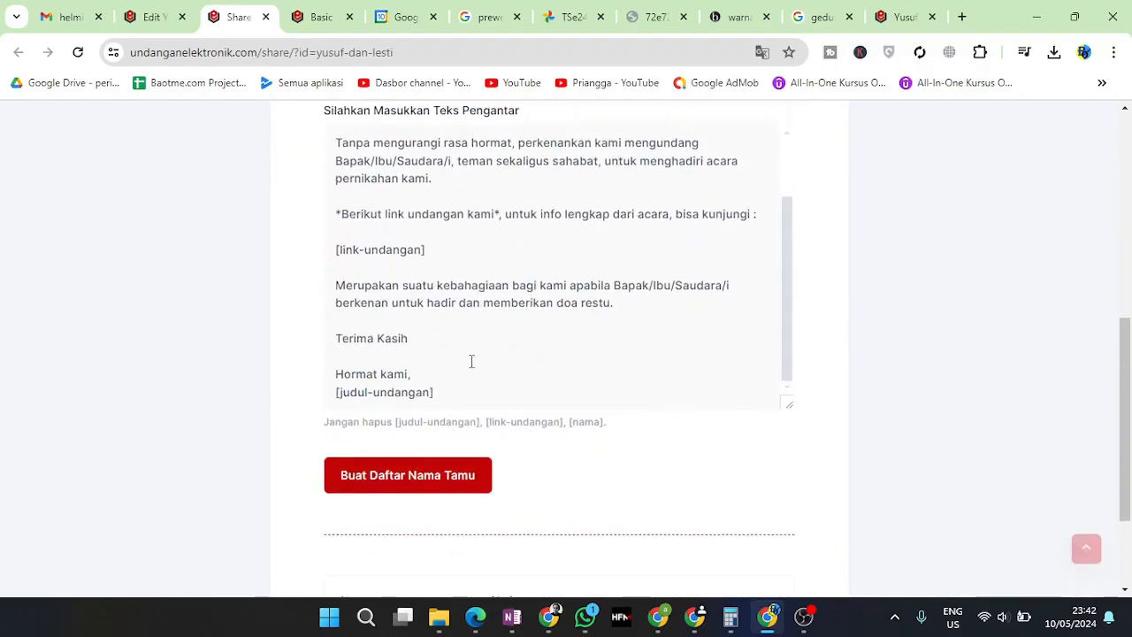
{"action": "scroll", "coordinate": [470, 364], "scroll_direction": "up", "scroll_amount": 2}
{"action": "scroll", "coordinate": [834, 450], "scroll_direction": "up", "scroll_amount": 6}
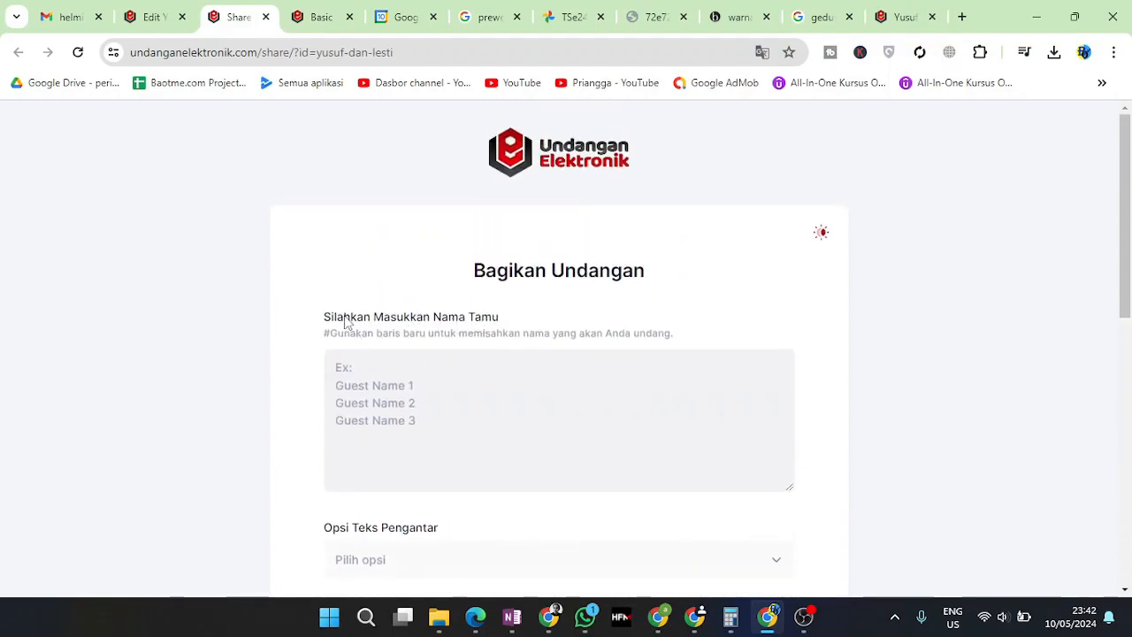
{"action": "left_click_drag", "start_coordinate": [346, 322], "coordinate": [435, 316]}
{"action": "left_click", "coordinate": [881, 15]}
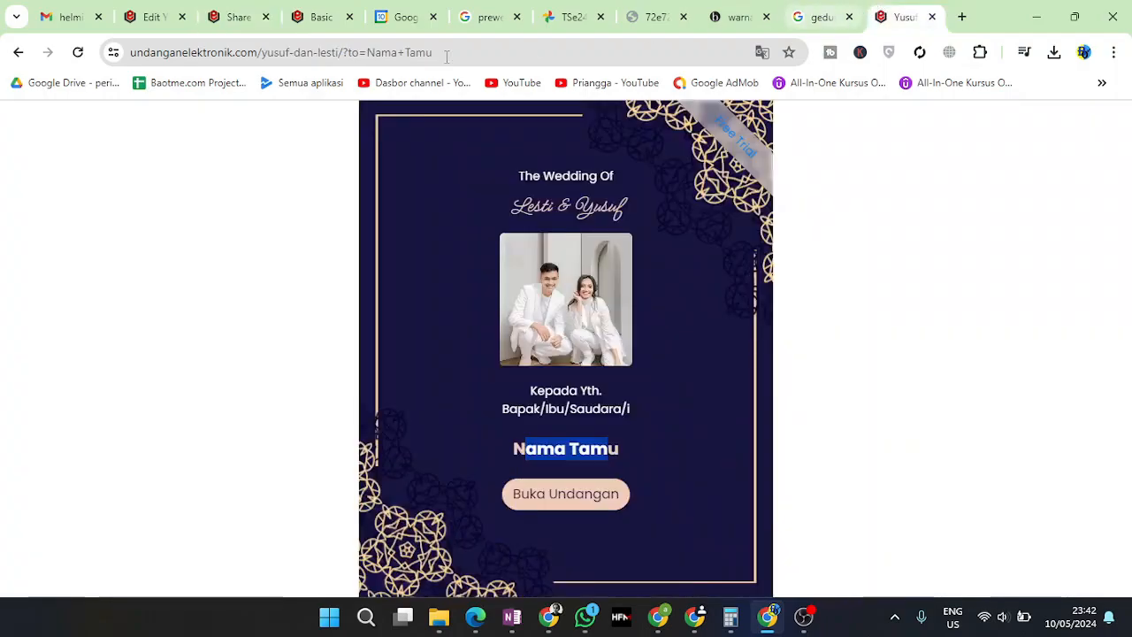
{"action": "triple_click", "coordinate": [549, 449]}
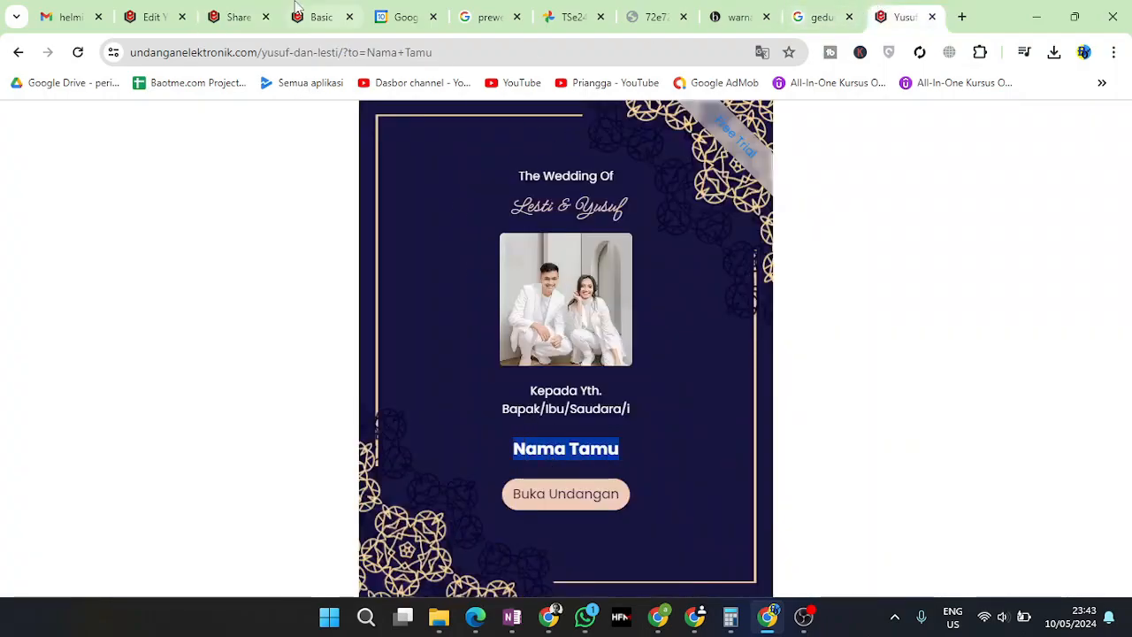
{"action": "left_click", "coordinate": [174, 9]}
{"action": "scroll", "coordinate": [467, 354], "scroll_direction": "down", "scroll_amount": 4}
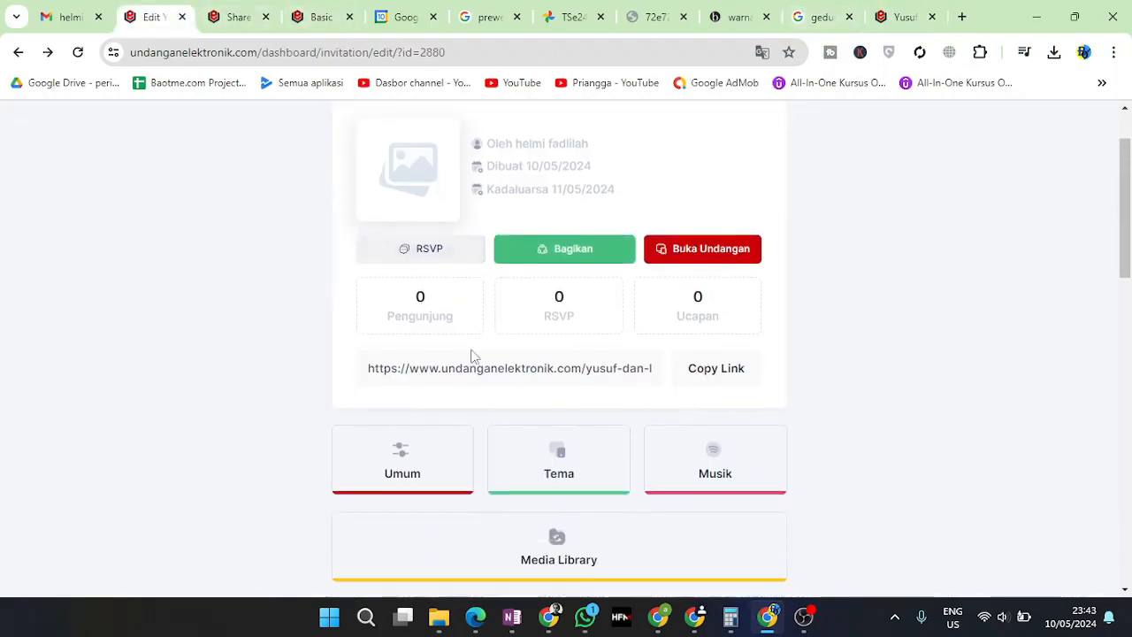
{"action": "left_click", "coordinate": [256, 12]}
Enter the four guest names, one per line, in the guest-name list
{"action": "left_click", "coordinate": [452, 386]}
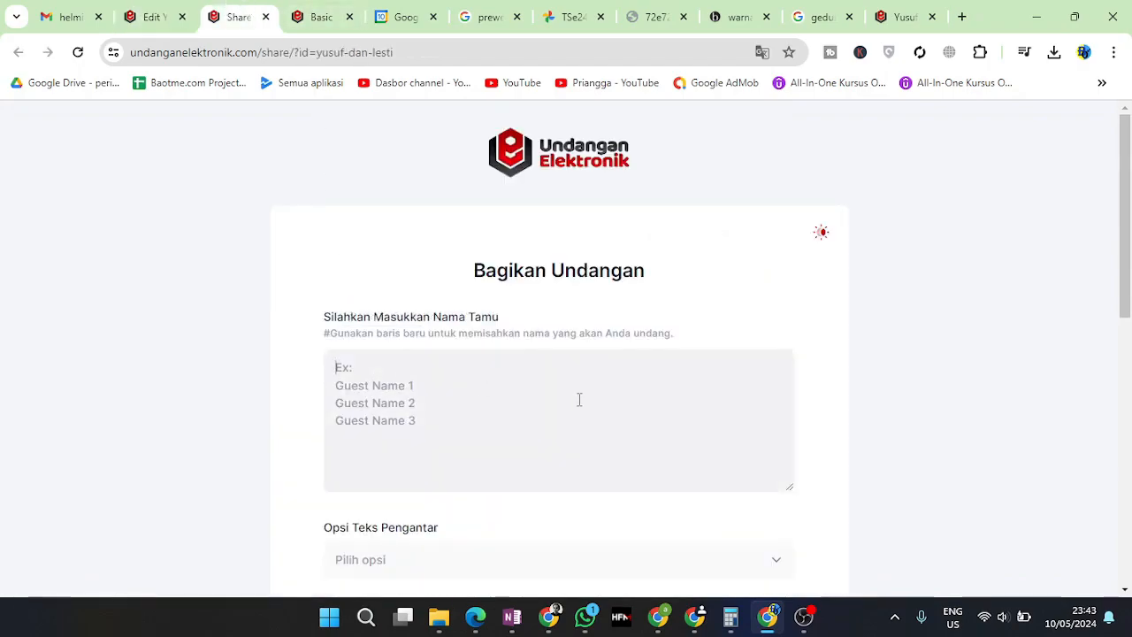
{"action": "type", "text": "Mahmud"}
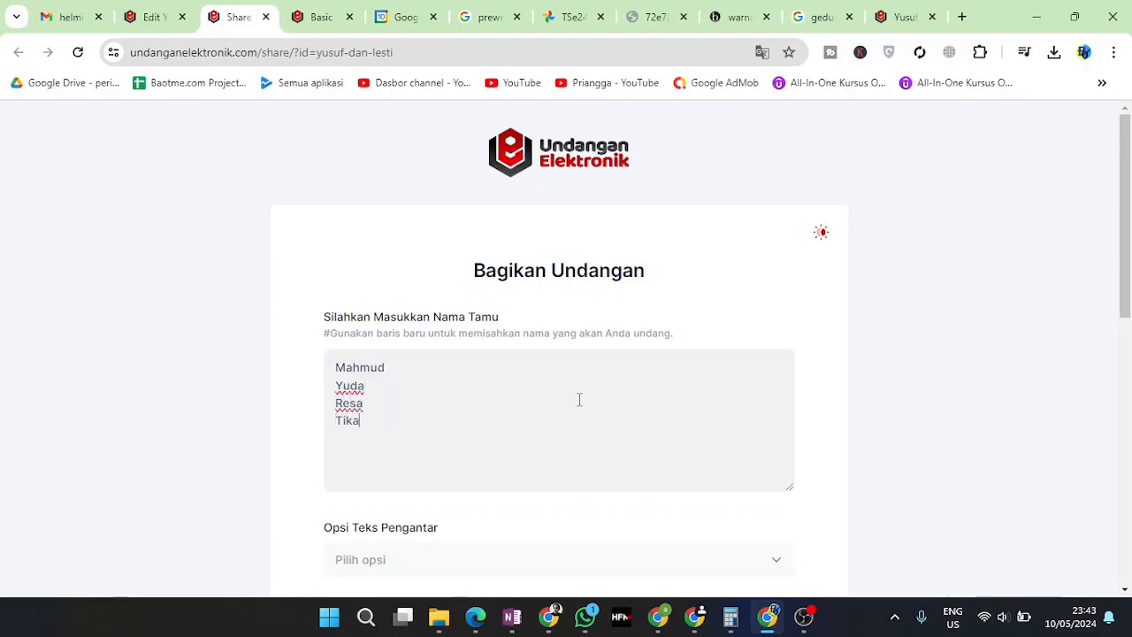
{"action": "scroll", "coordinate": [579, 400], "scroll_direction": "down", "scroll_amount": 2}
{"action": "left_click", "coordinate": [433, 404]}
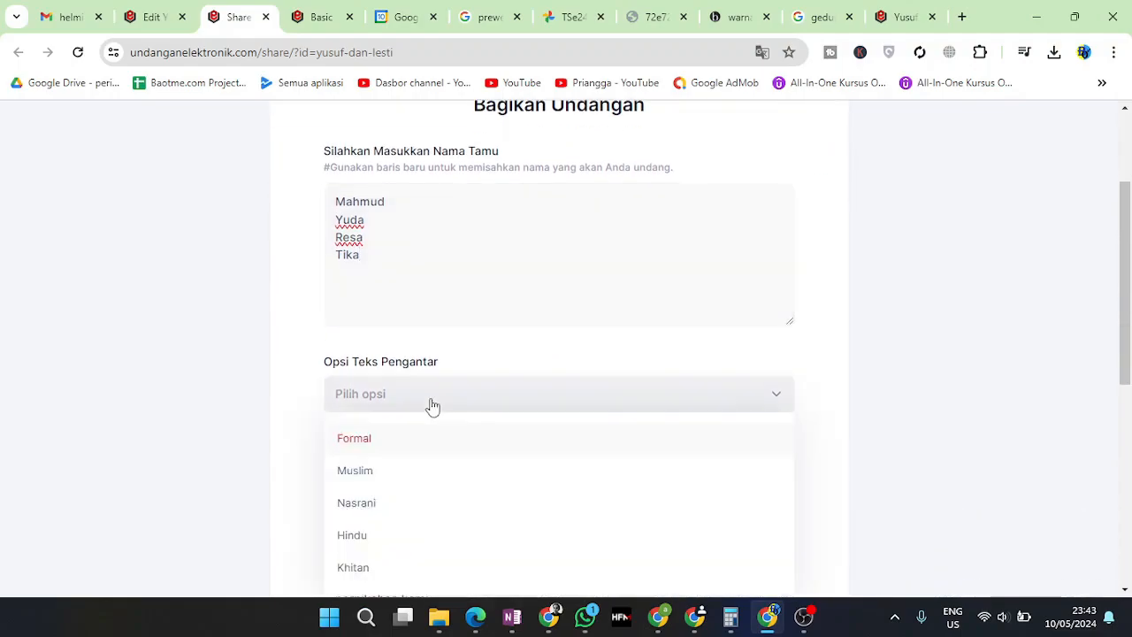
Set the greeting text option to Formal
{"action": "left_click", "coordinate": [389, 440]}
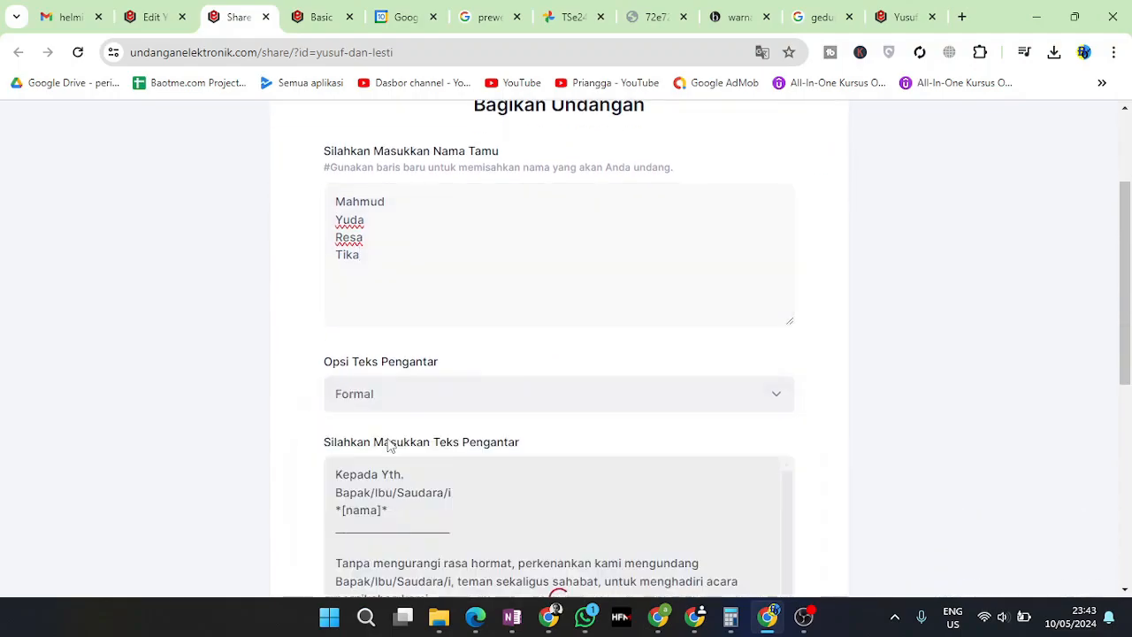
{"action": "left_click", "coordinate": [414, 400]}
{"action": "left_click", "coordinate": [914, 453]}
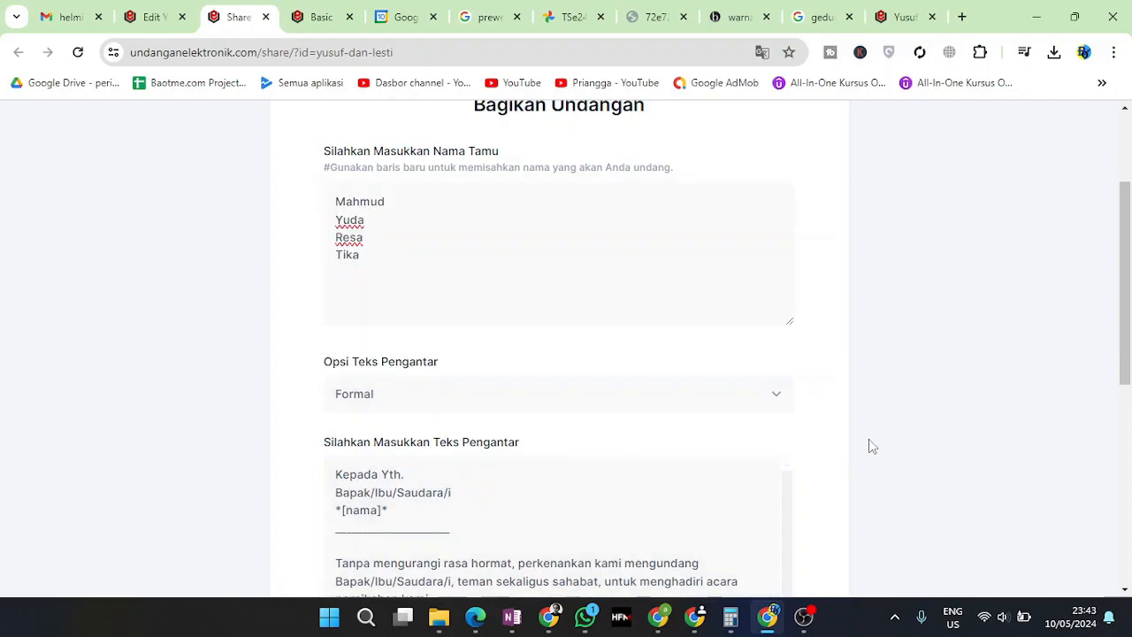
{"action": "left_click", "coordinate": [506, 410]}
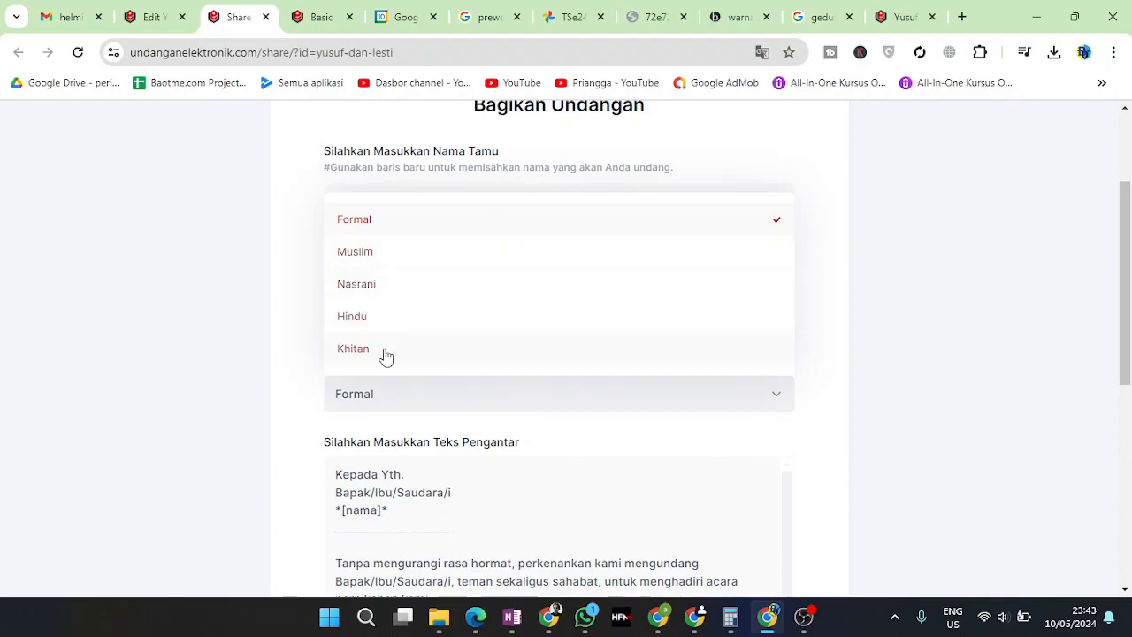
{"action": "left_click", "coordinate": [380, 232]}
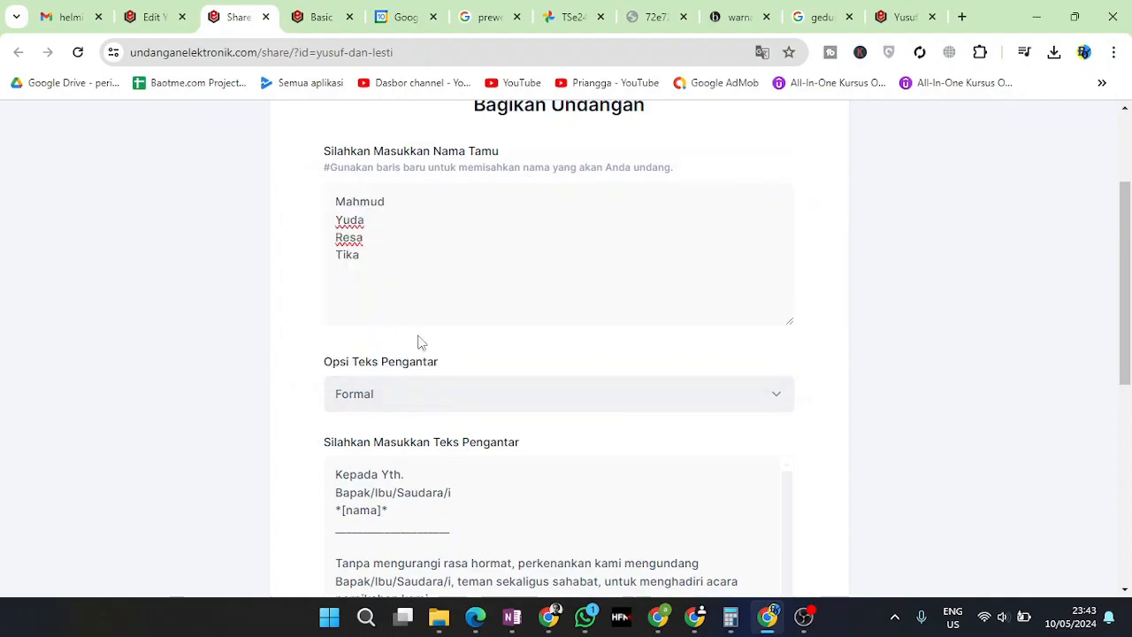
{"action": "scroll", "coordinate": [411, 370], "scroll_direction": "down", "scroll_amount": 3}
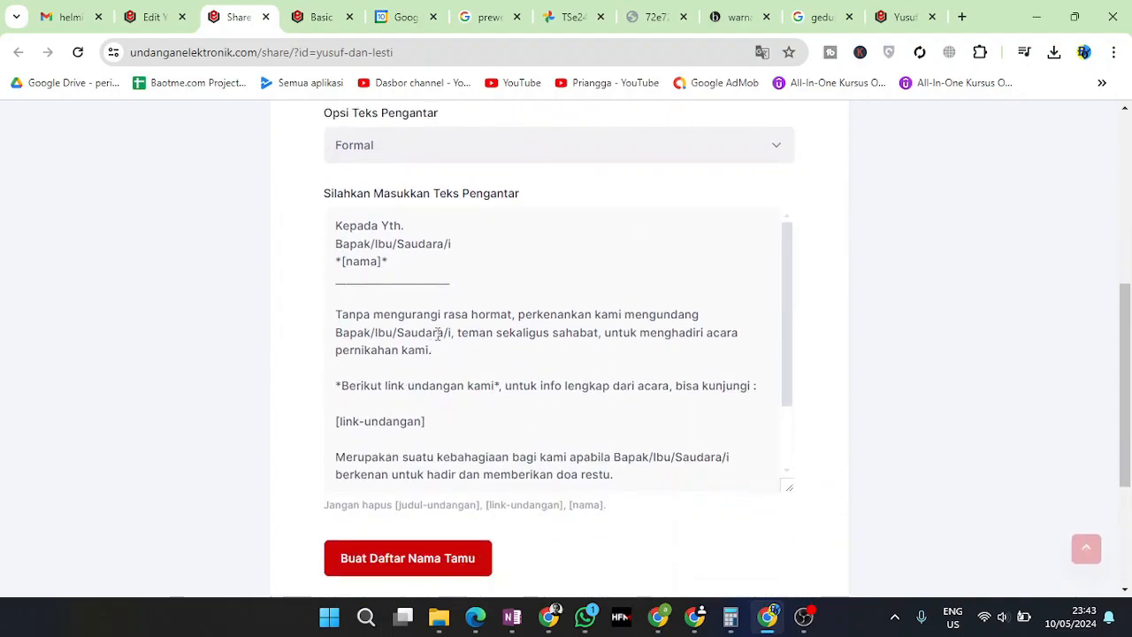
{"action": "scroll", "coordinate": [437, 334], "scroll_direction": "down", "scroll_amount": 5}
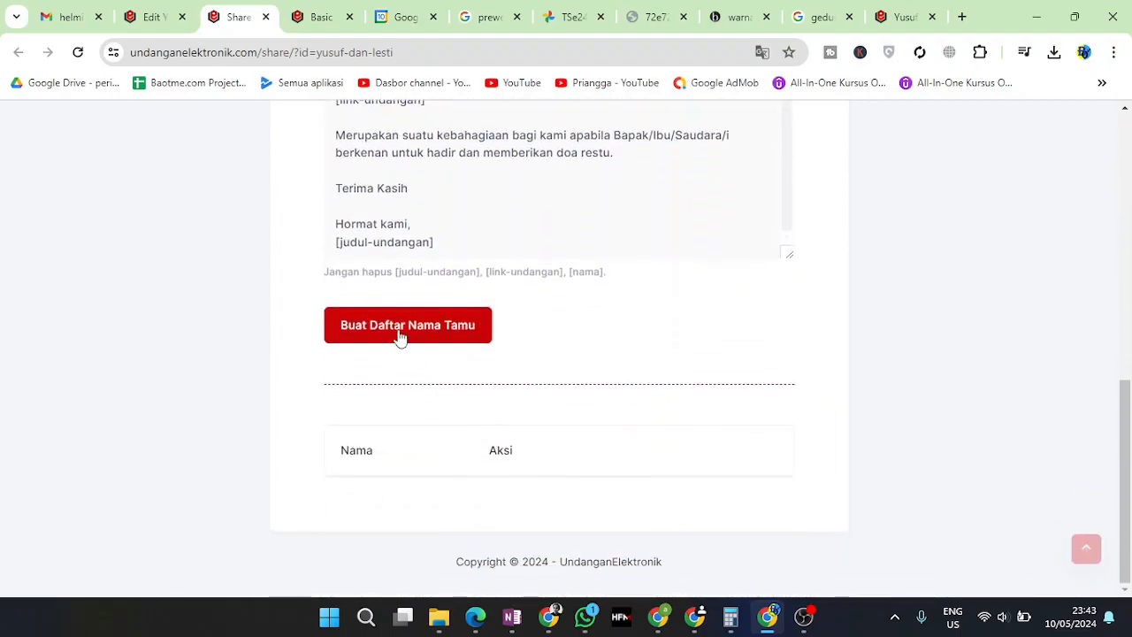
Generate the four-guest list with personal links and copy the first guest's link
{"action": "left_click", "coordinate": [423, 340]}
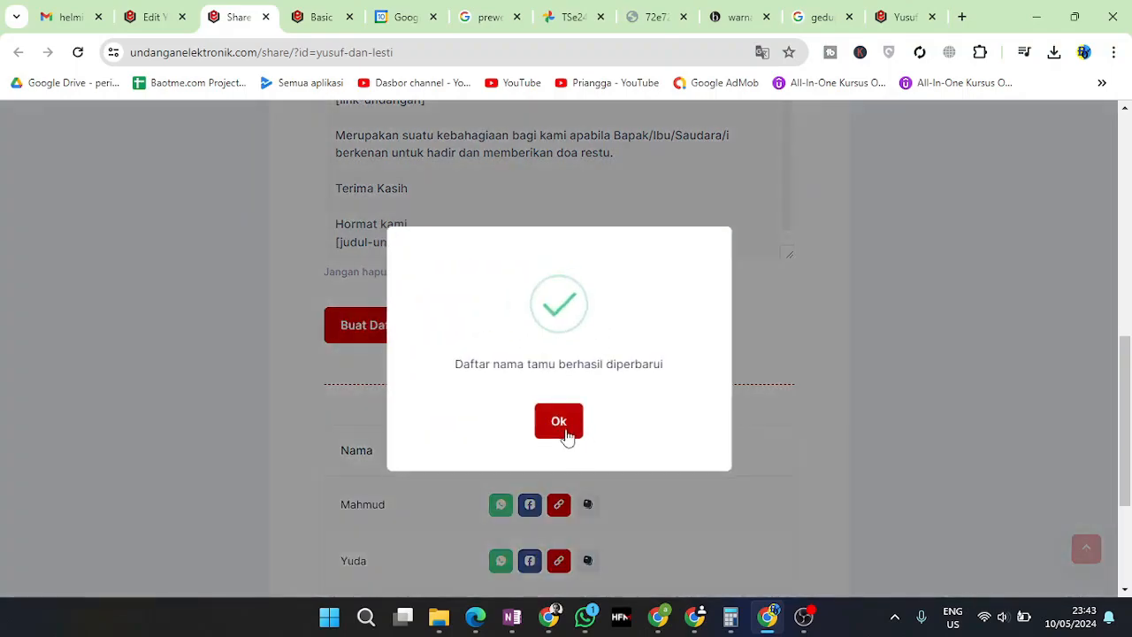
{"action": "left_click", "coordinate": [563, 427]}
{"action": "scroll", "coordinate": [536, 522], "scroll_direction": "down", "scroll_amount": 3}
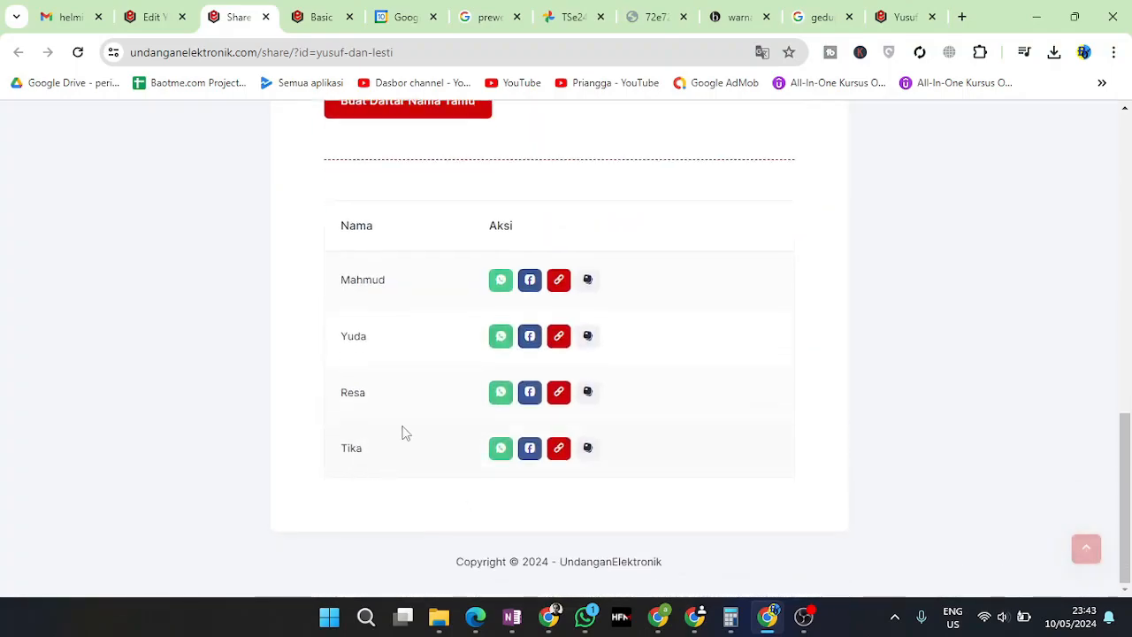
{"action": "left_click", "coordinate": [564, 284]}
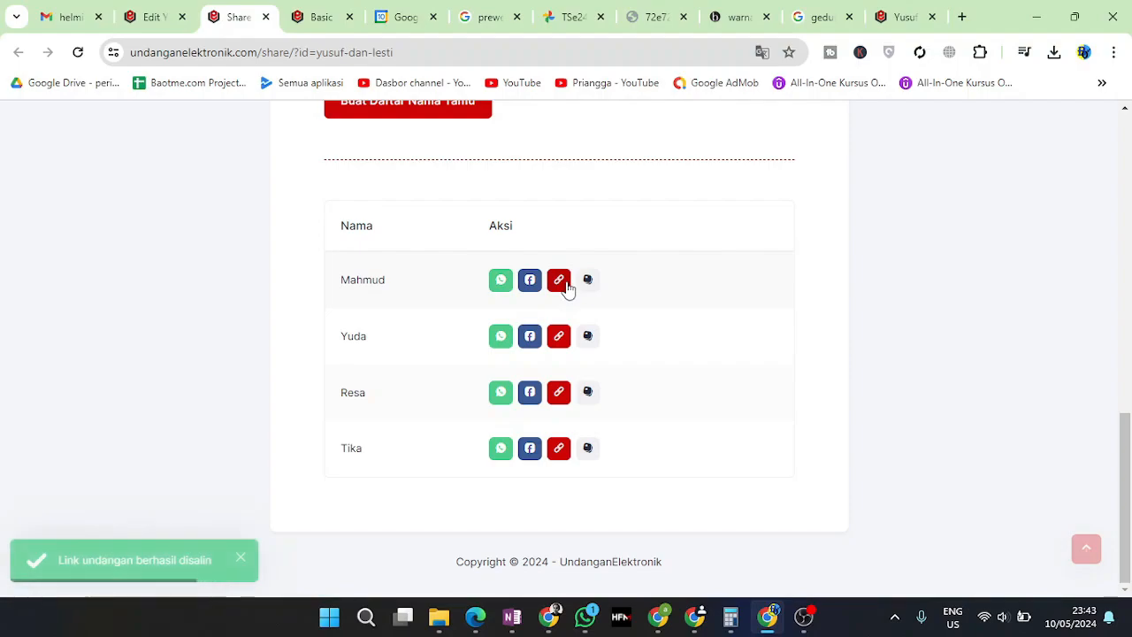
Load the first guest's copied invitation link in a new tab and open the invitation
{"action": "left_click", "coordinate": [962, 17]}
{"action": "type", "text": "https://www.undanganelektronik.com/yusuf-dan-lesti/?to=Mahmud"}
{"action": "key", "text": "Return"}
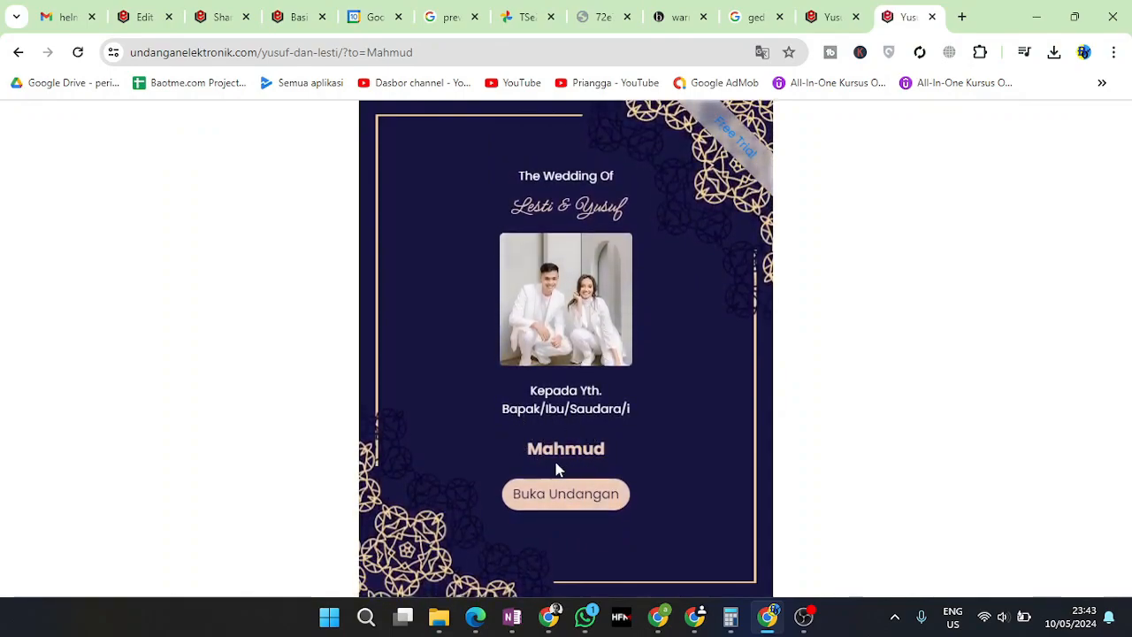
{"action": "left_click", "coordinate": [556, 502]}
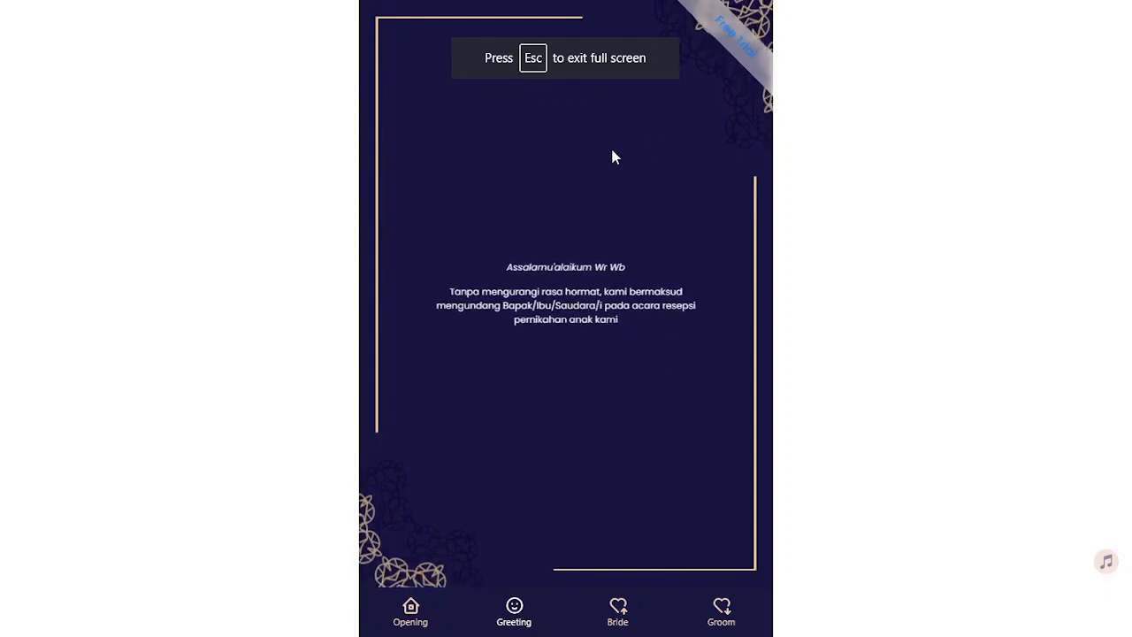
{"action": "key", "text": "Escape"}
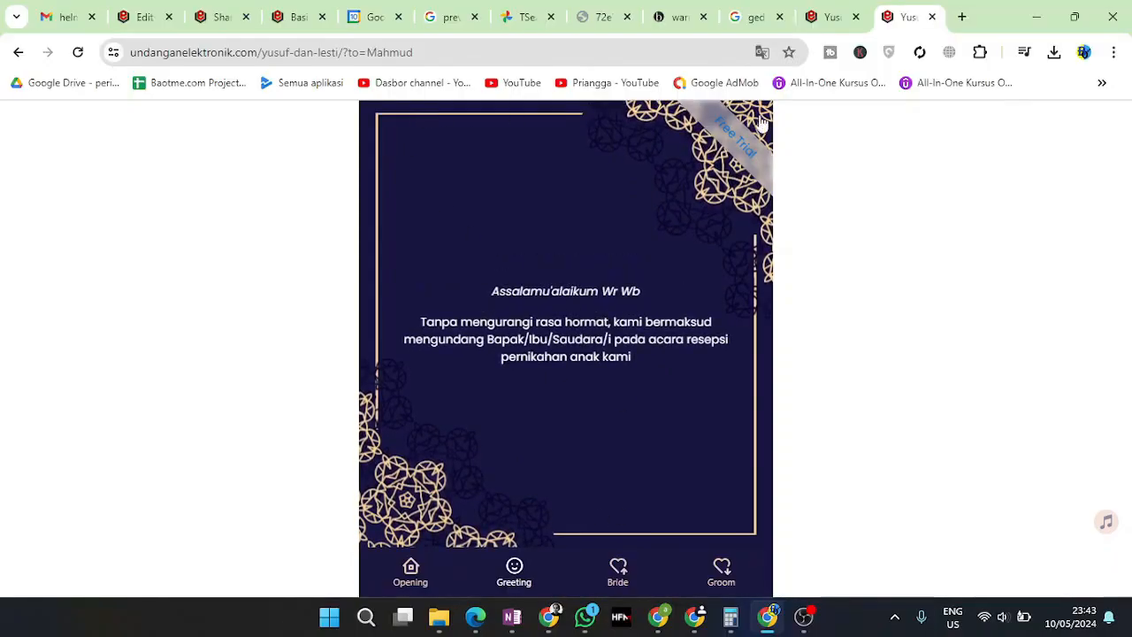
Return to the invitation's edit dashboard and bring up its Bagikan share page
{"action": "left_click", "coordinate": [835, 11]}
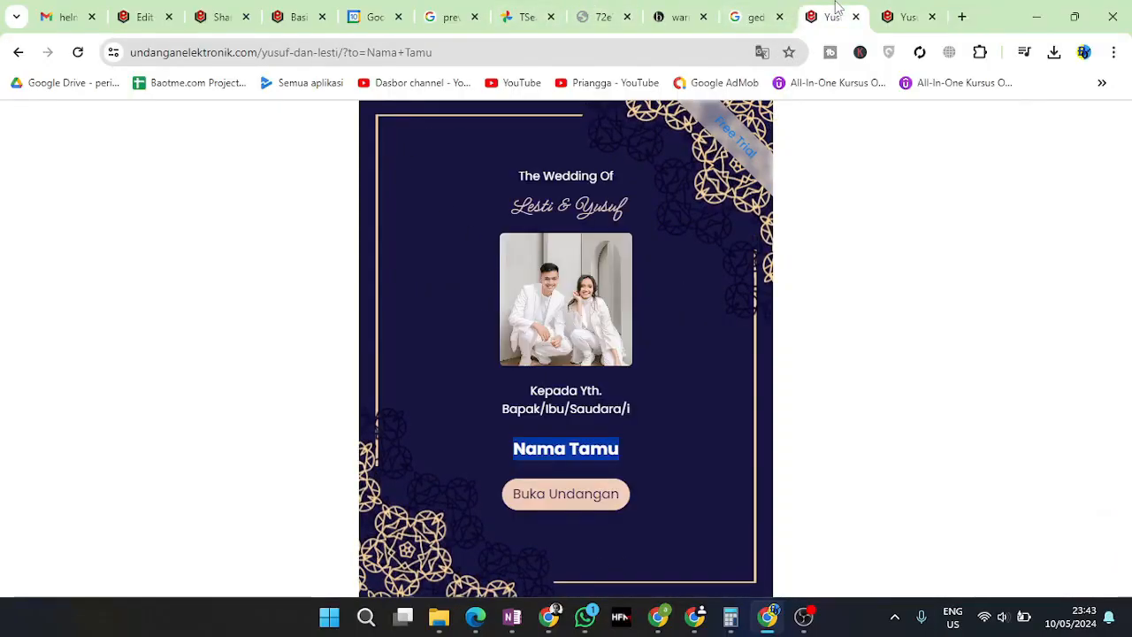
{"action": "left_click", "coordinate": [157, 14]}
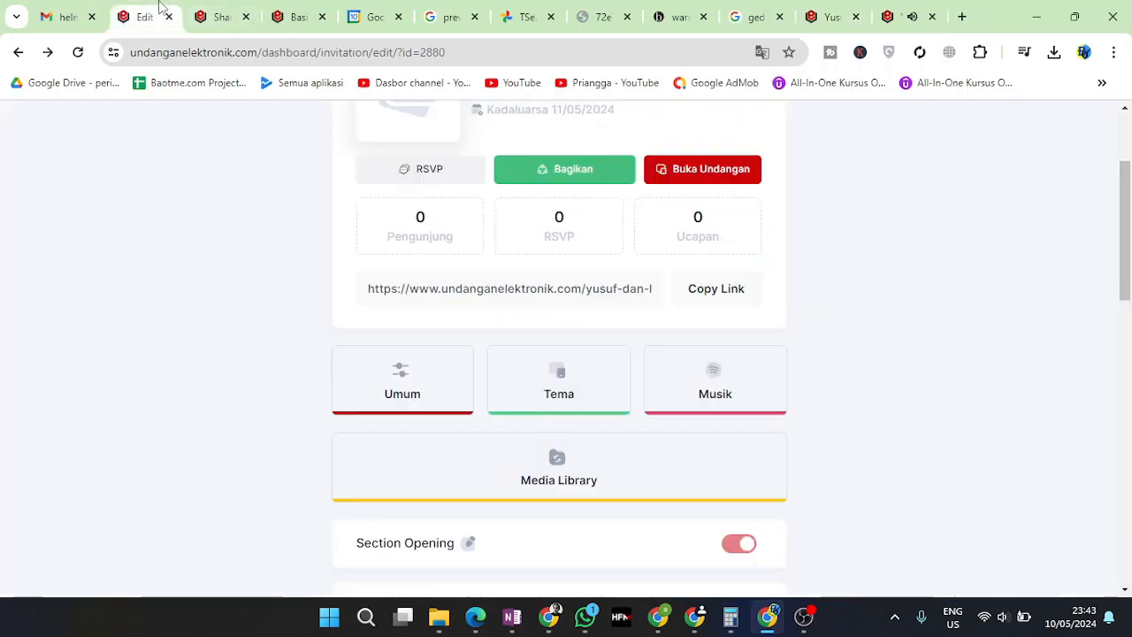
{"action": "left_click", "coordinate": [898, 18]}
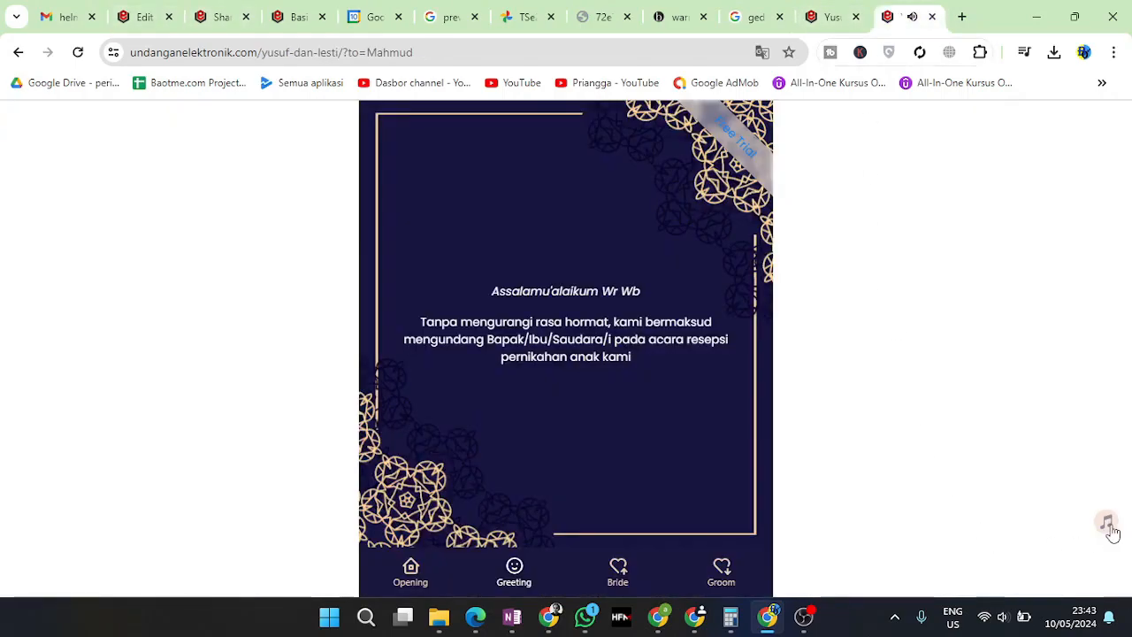
{"action": "left_click", "coordinate": [149, 16]}
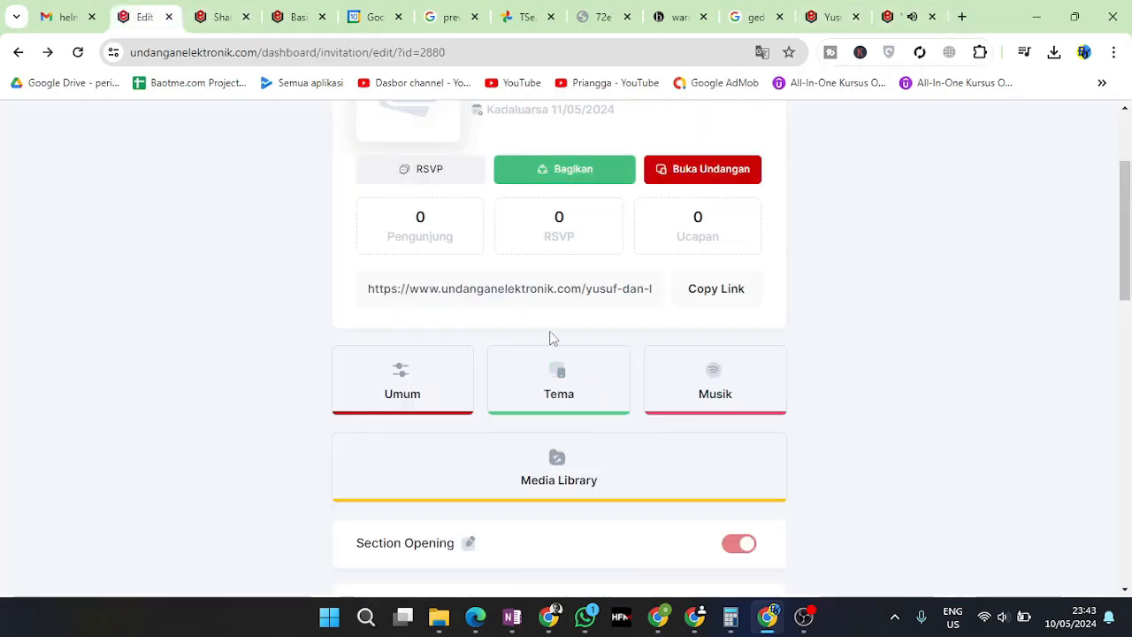
{"action": "left_click", "coordinate": [559, 170]}
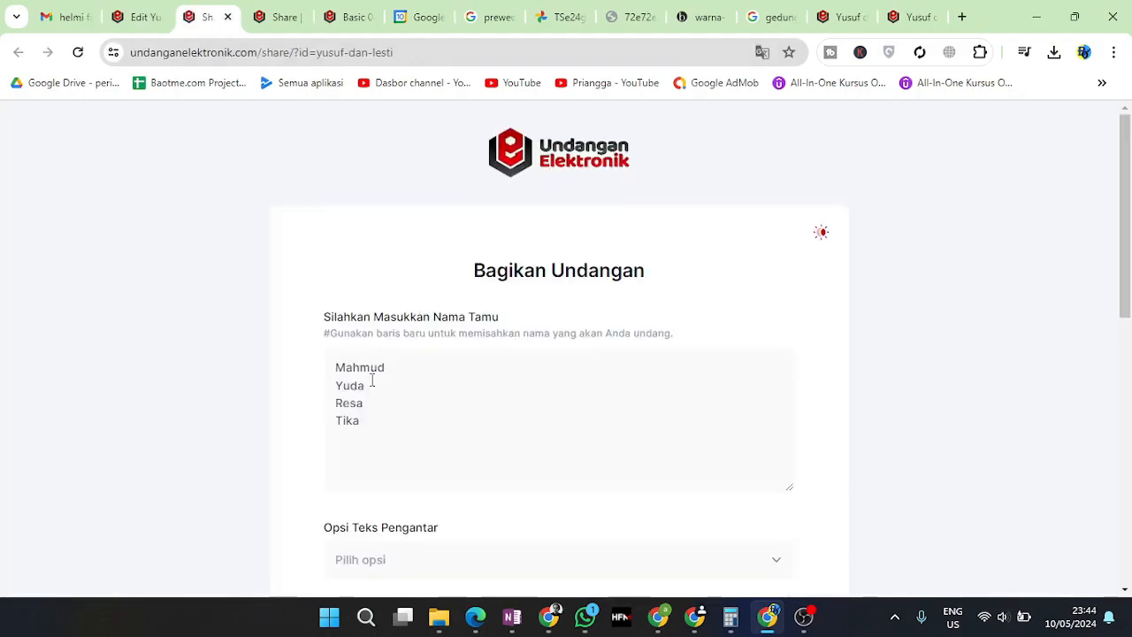
Choose Formal as the Opsi Teks Pengantar intro text
{"action": "left_click_drag", "start_coordinate": [407, 427], "coordinate": [331, 372]}
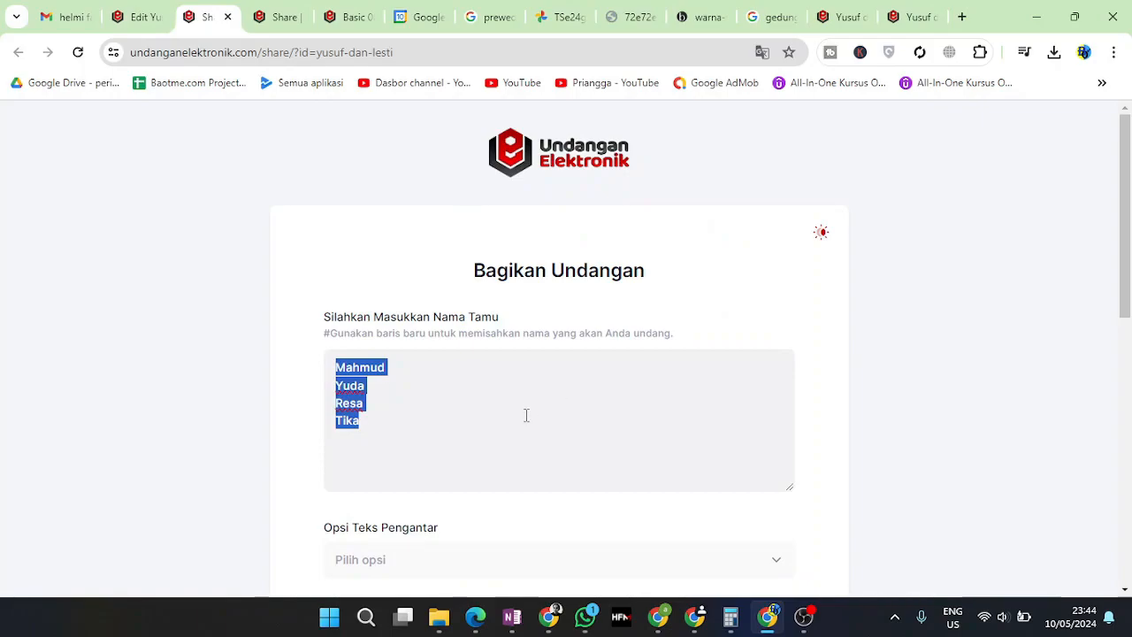
{"action": "left_click", "coordinate": [456, 415]}
{"action": "scroll", "coordinate": [468, 415], "scroll_direction": "down", "scroll_amount": 5}
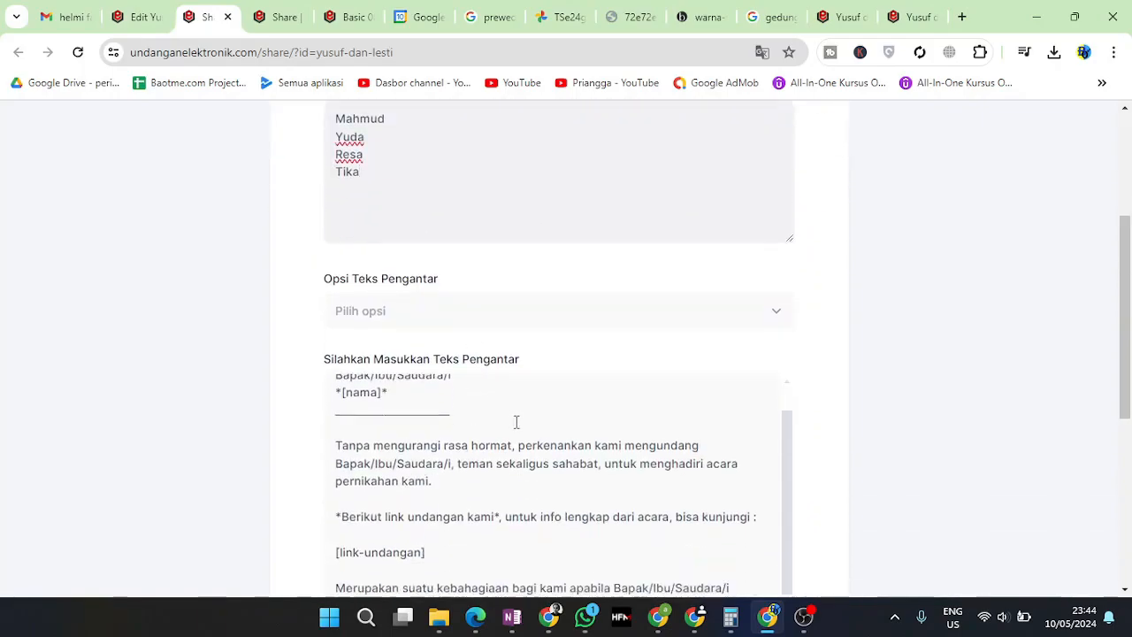
{"action": "left_click", "coordinate": [416, 333]}
{"action": "left_click", "coordinate": [387, 357]}
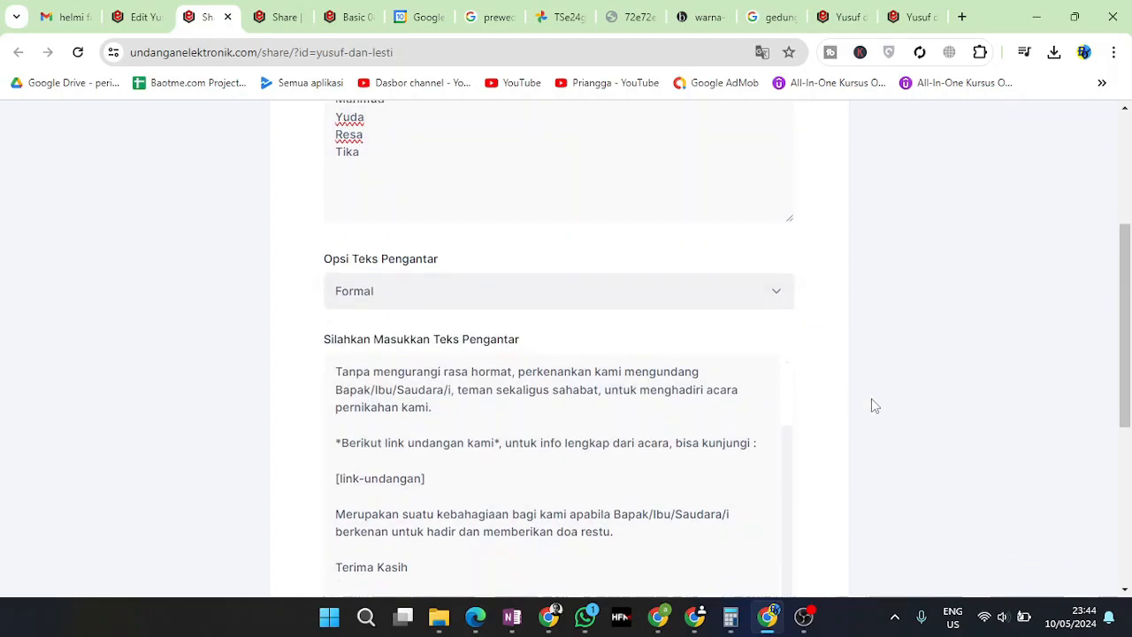
Regenerate the four guests' invitation links with Buat Daftar Nama Tamu and confirm
{"action": "scroll", "coordinate": [804, 454], "scroll_direction": "down", "scroll_amount": 5}
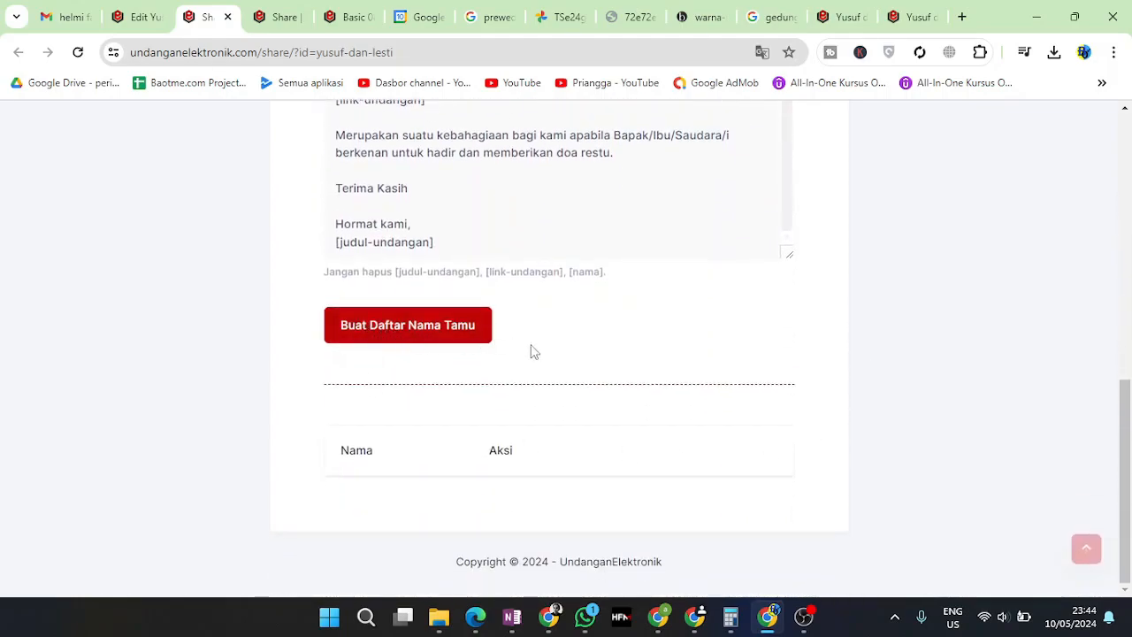
{"action": "scroll", "coordinate": [505, 463], "scroll_direction": "up", "scroll_amount": 6}
{"action": "scroll", "coordinate": [632, 538], "scroll_direction": "down", "scroll_amount": 8}
{"action": "left_click", "coordinate": [395, 316]}
{"action": "left_click", "coordinate": [543, 421]}
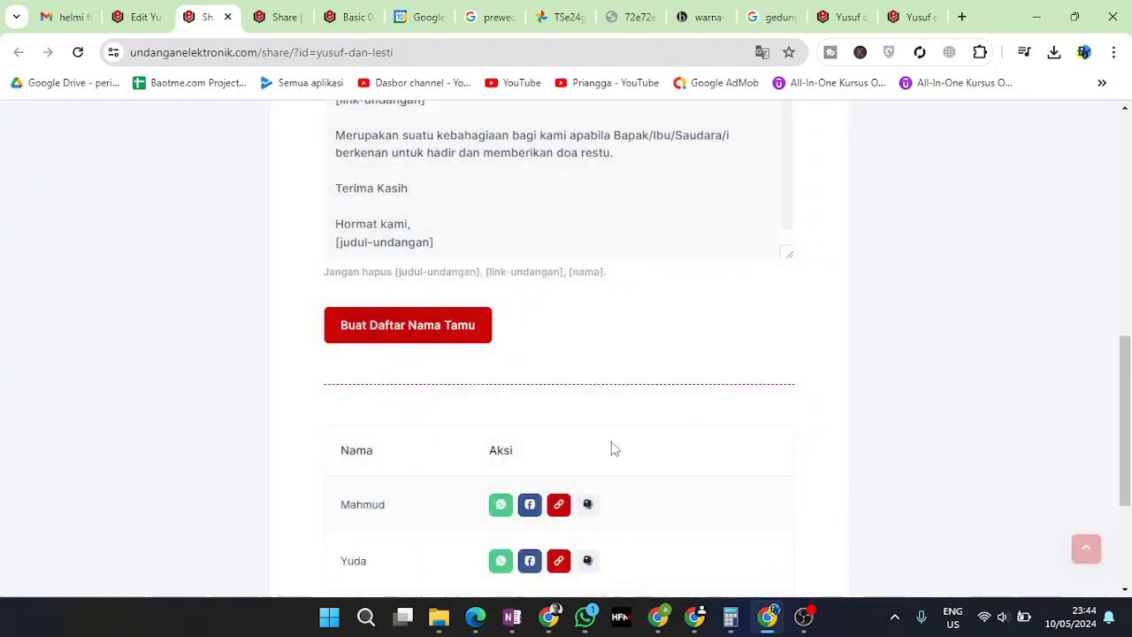
Copy the first guest's personal invitation link
{"action": "scroll", "coordinate": [525, 502], "scroll_direction": "down", "scroll_amount": 2}
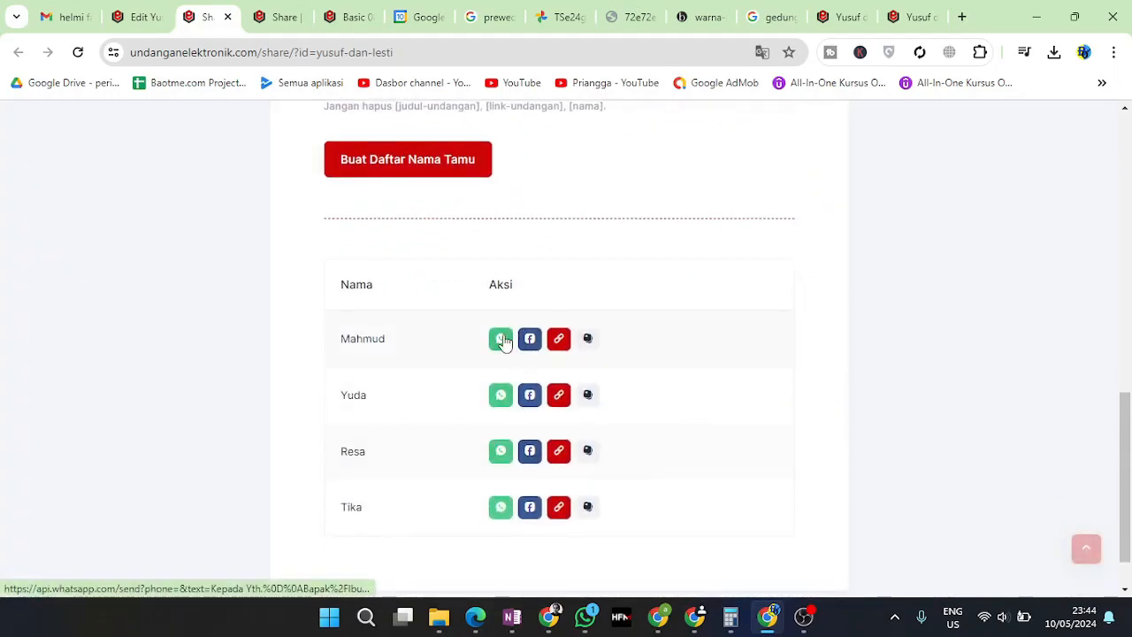
{"action": "left_click", "coordinate": [559, 342]}
{"action": "scroll", "coordinate": [354, 478], "scroll_direction": "down", "scroll_amount": 1}
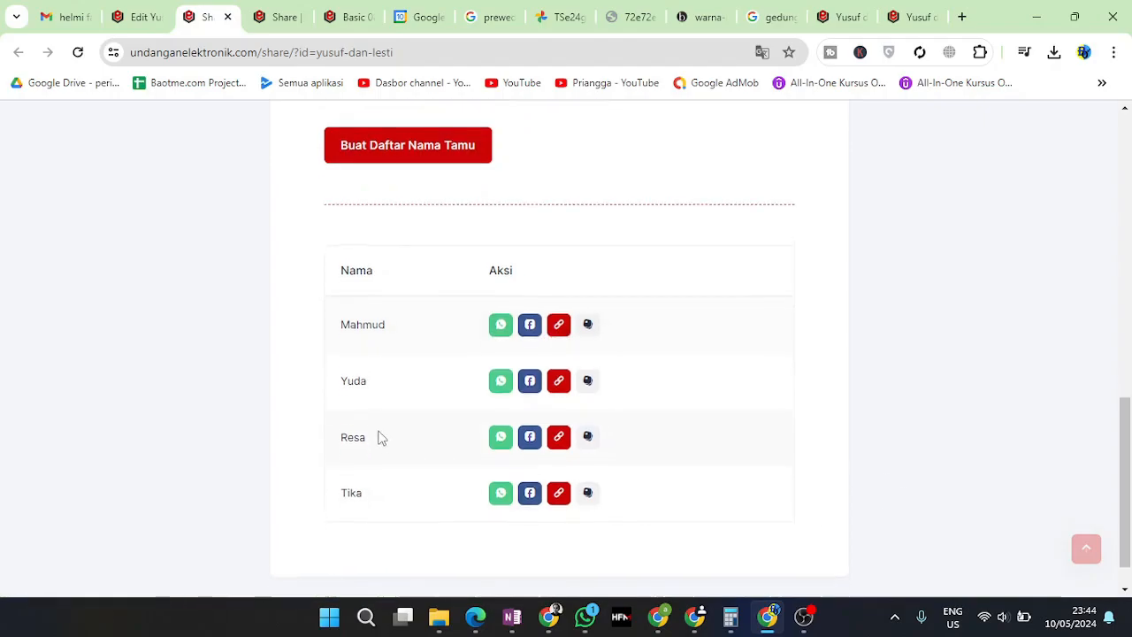
{"action": "scroll", "coordinate": [394, 417], "scroll_direction": "up", "scroll_amount": 10}
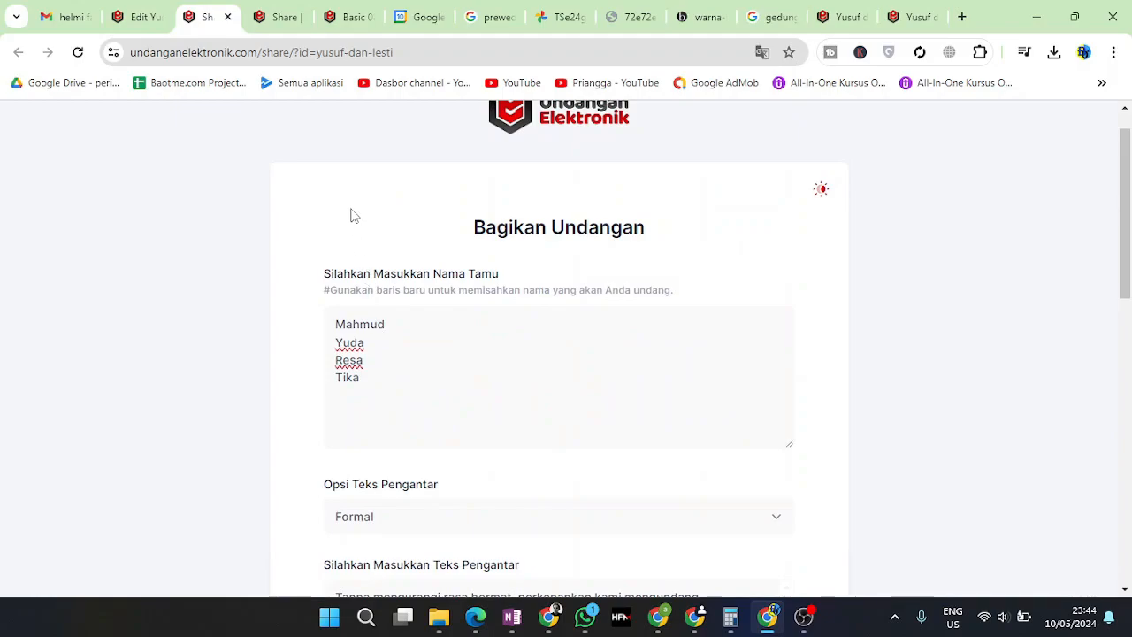
Browse the invitation from greeting through event details to the Memori Kami gallery, then return to the edit dashboard
{"action": "left_click", "coordinate": [829, 17]}
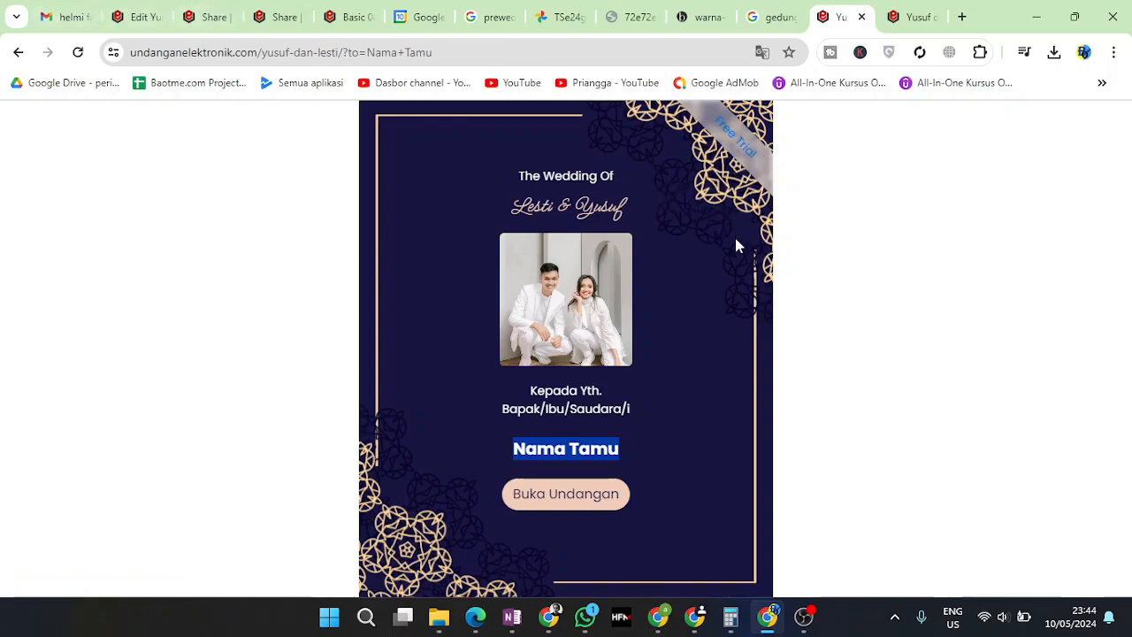
{"action": "left_click", "coordinate": [581, 506]}
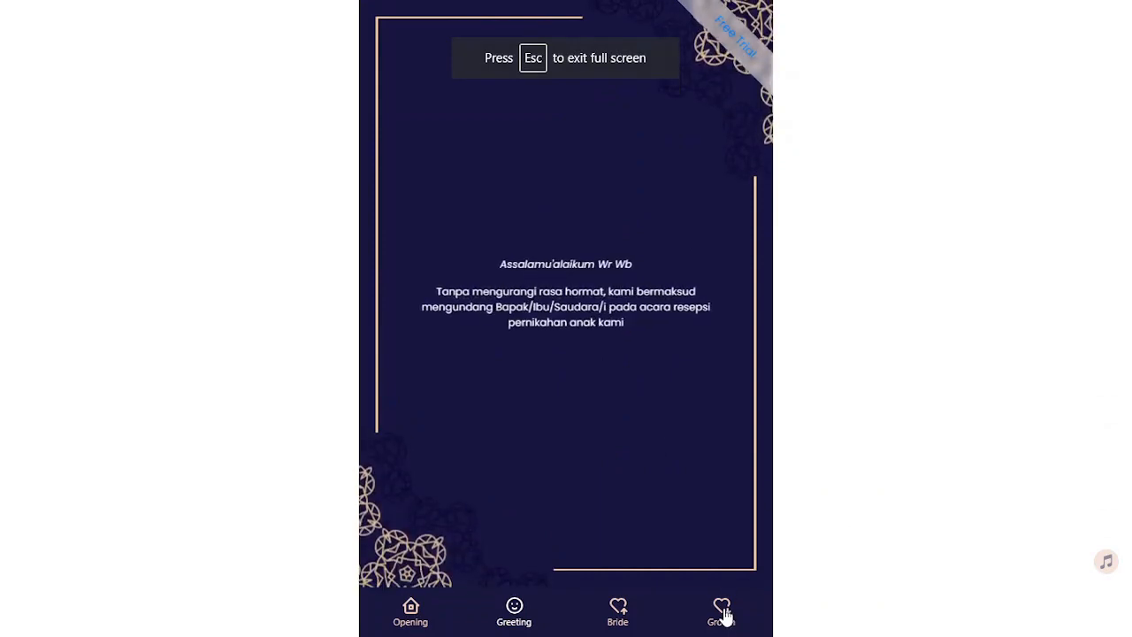
{"action": "key", "text": "Escape"}
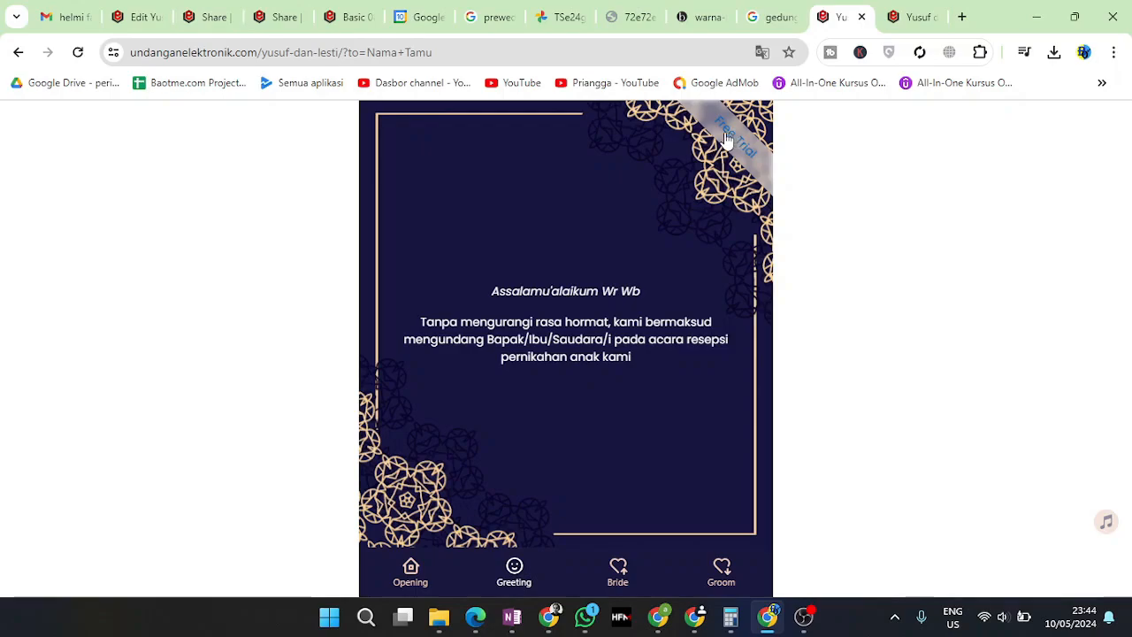
{"action": "scroll", "coordinate": [682, 490], "scroll_direction": "down", "scroll_amount": 5}
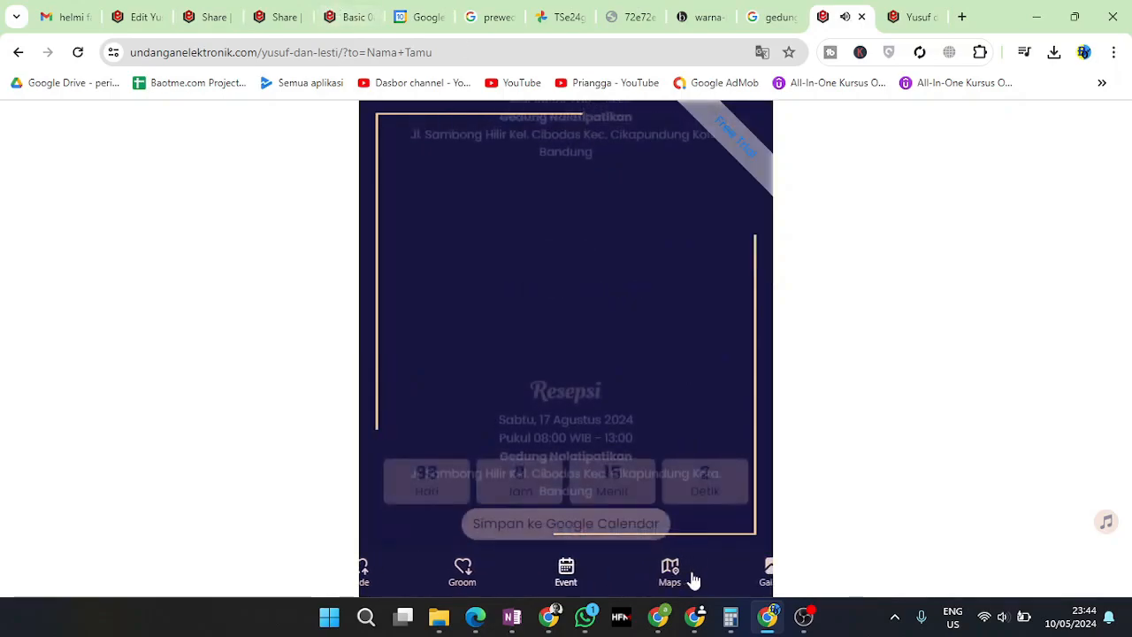
{"action": "left_click", "coordinate": [764, 575]}
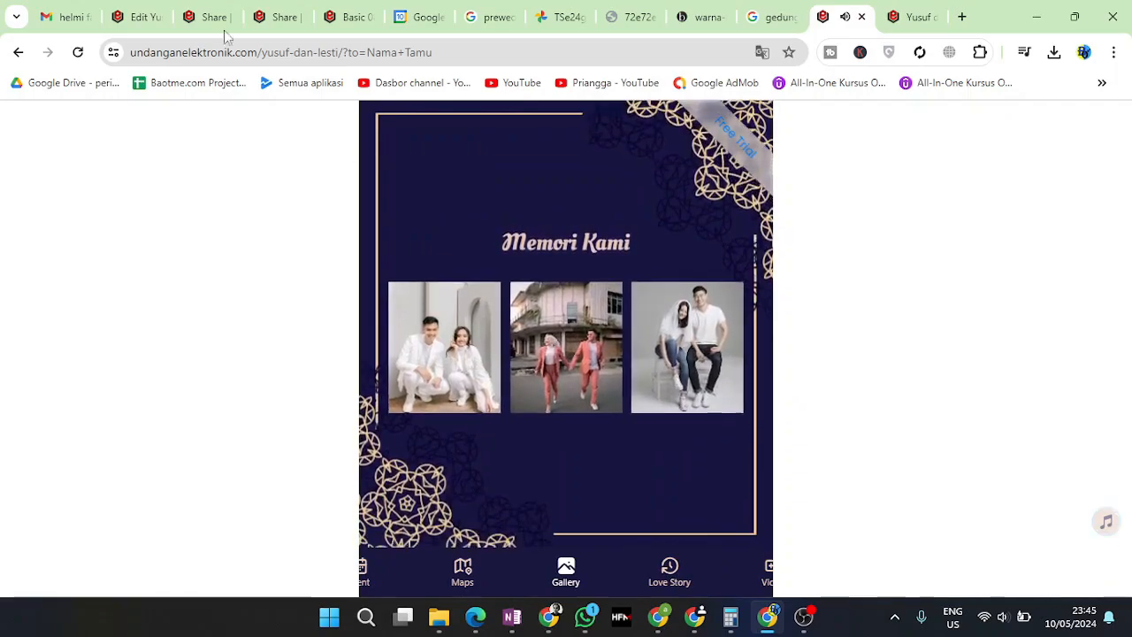
{"action": "left_click", "coordinate": [183, 9]}
{"action": "left_click", "coordinate": [139, 16]}
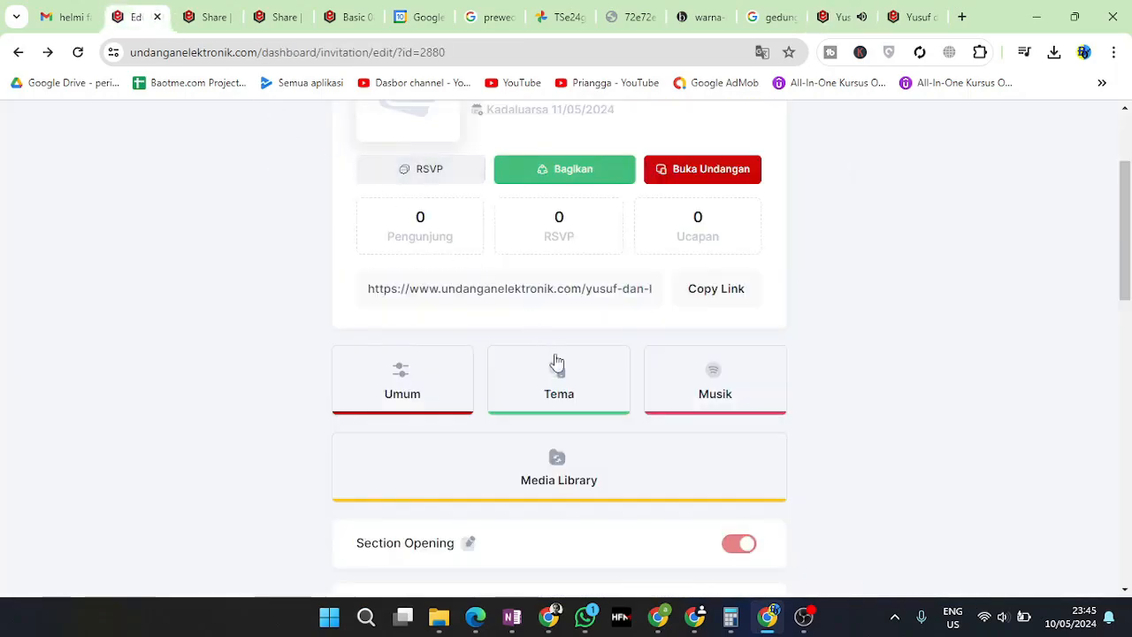
Expand and collapse the Opening, Greeting and Bride section edit forms to review them
{"action": "scroll", "coordinate": [739, 397], "scroll_direction": "up", "scroll_amount": 2}
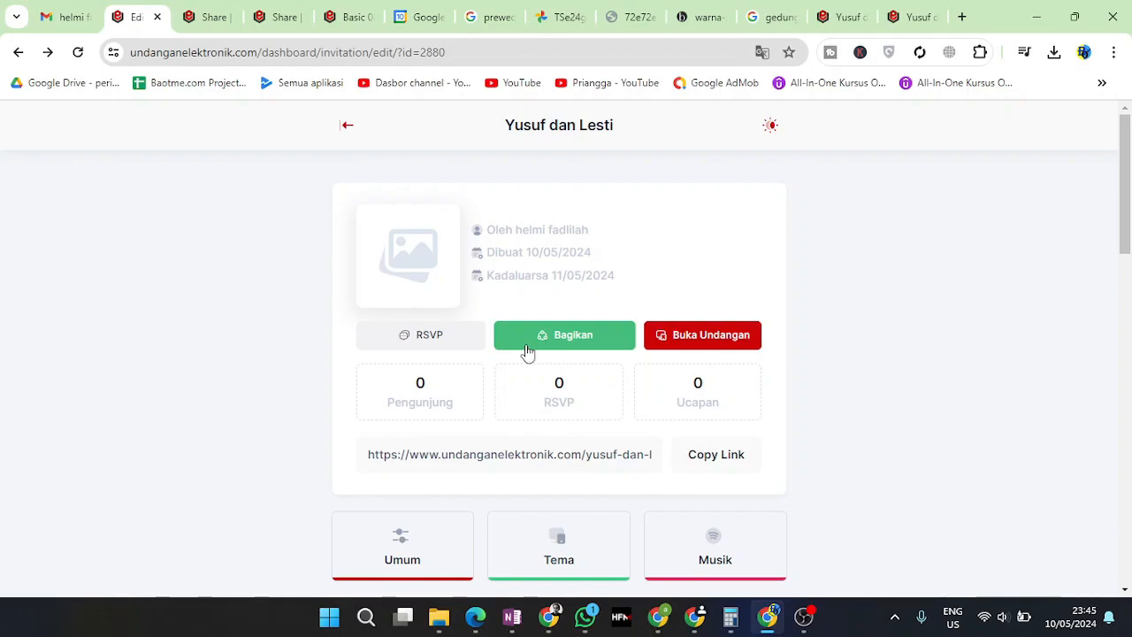
{"action": "left_click_drag", "start_coordinate": [422, 387], "coordinate": [786, 399]}
{"action": "scroll", "coordinate": [793, 443], "scroll_direction": "down", "scroll_amount": 7}
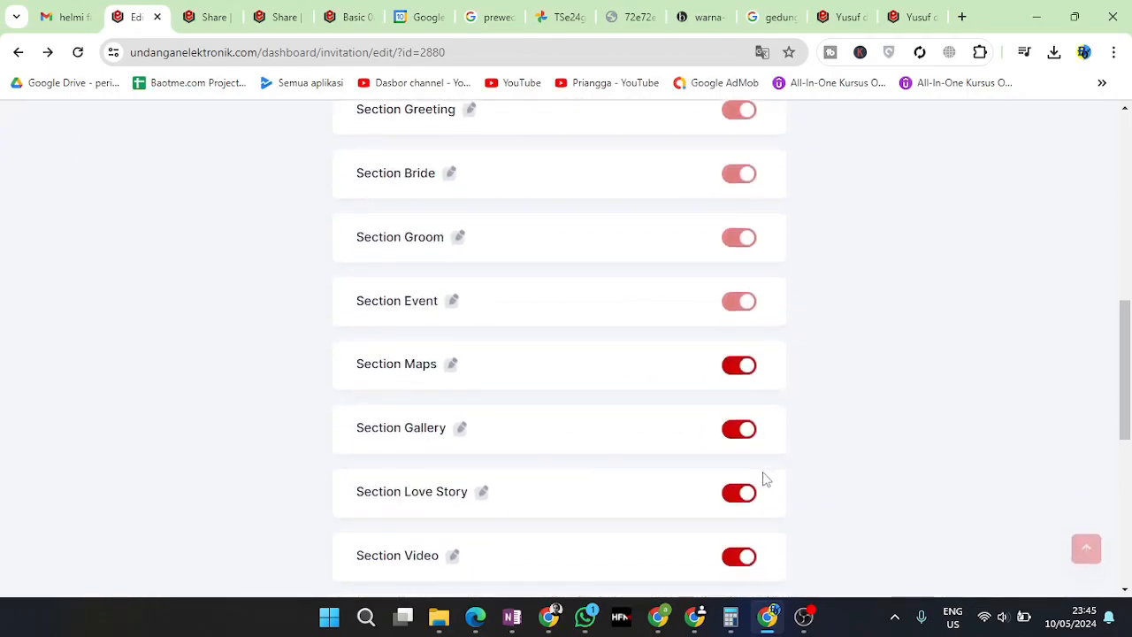
{"action": "scroll", "coordinate": [766, 478], "scroll_direction": "down", "scroll_amount": 6}
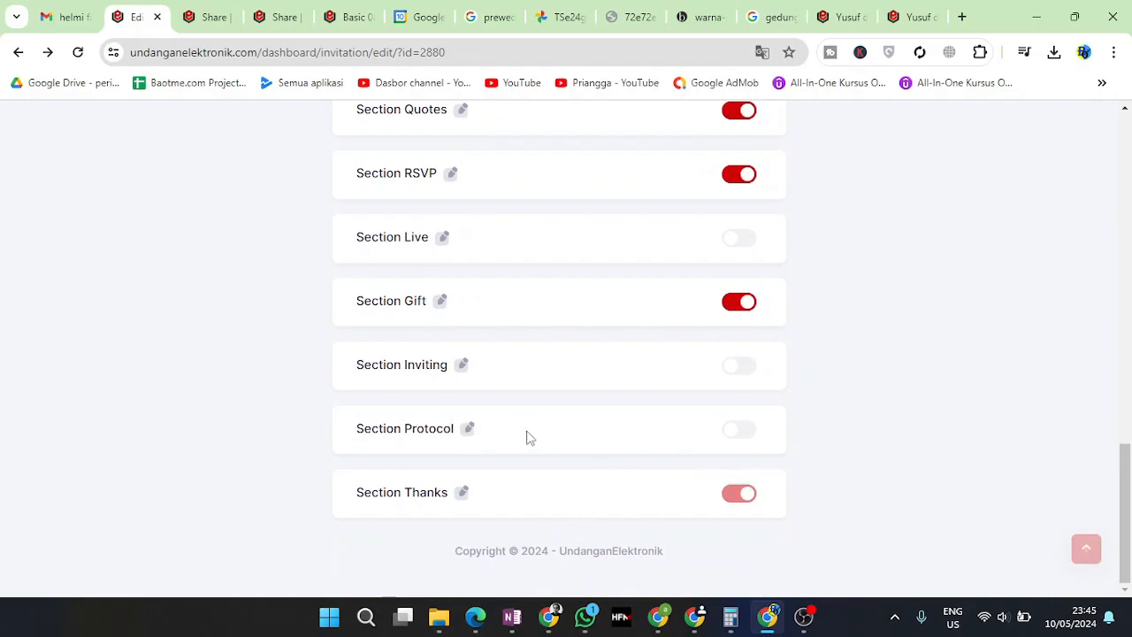
{"action": "scroll", "coordinate": [521, 436], "scroll_direction": "up", "scroll_amount": 10}
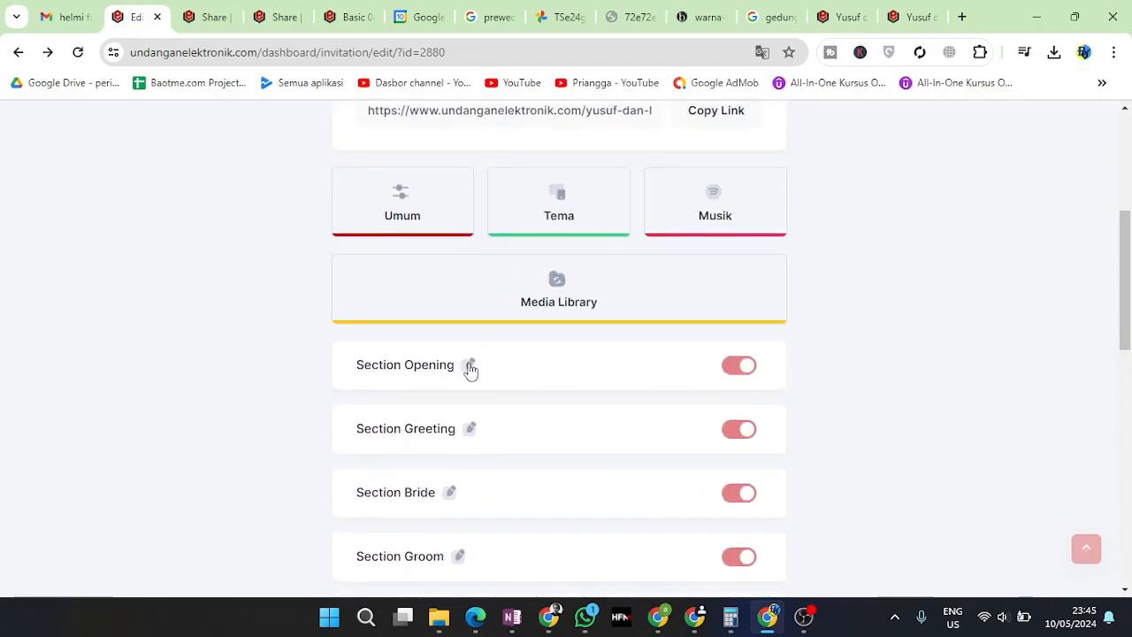
{"action": "left_click", "coordinate": [470, 368]}
{"action": "scroll", "coordinate": [531, 397], "scroll_direction": "down", "scroll_amount": 10}
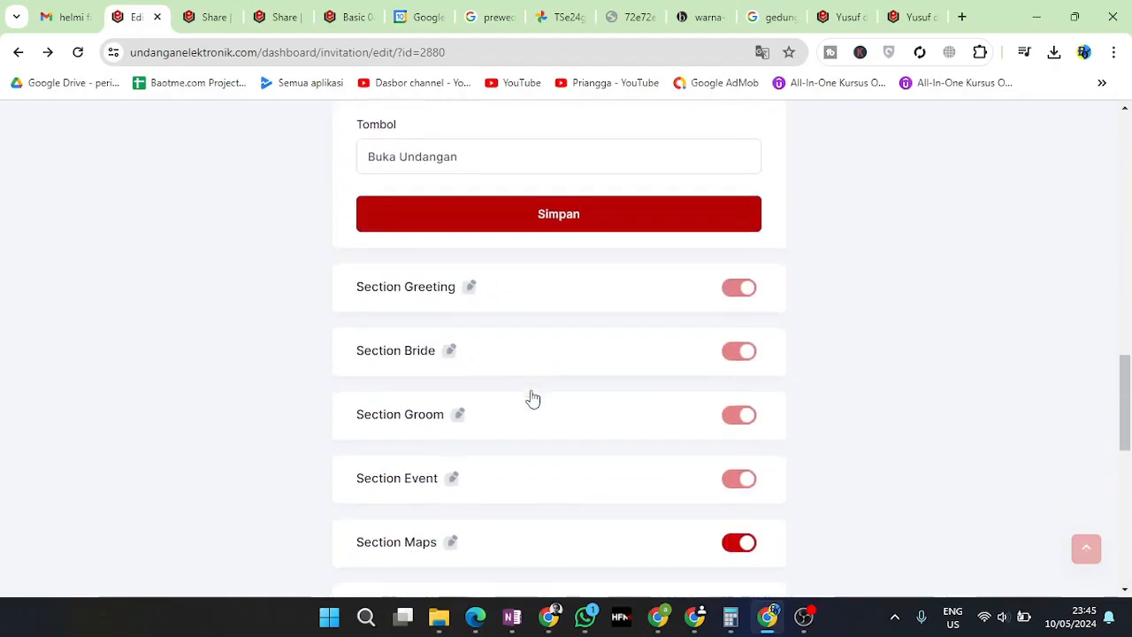
{"action": "left_click", "coordinate": [469, 291]}
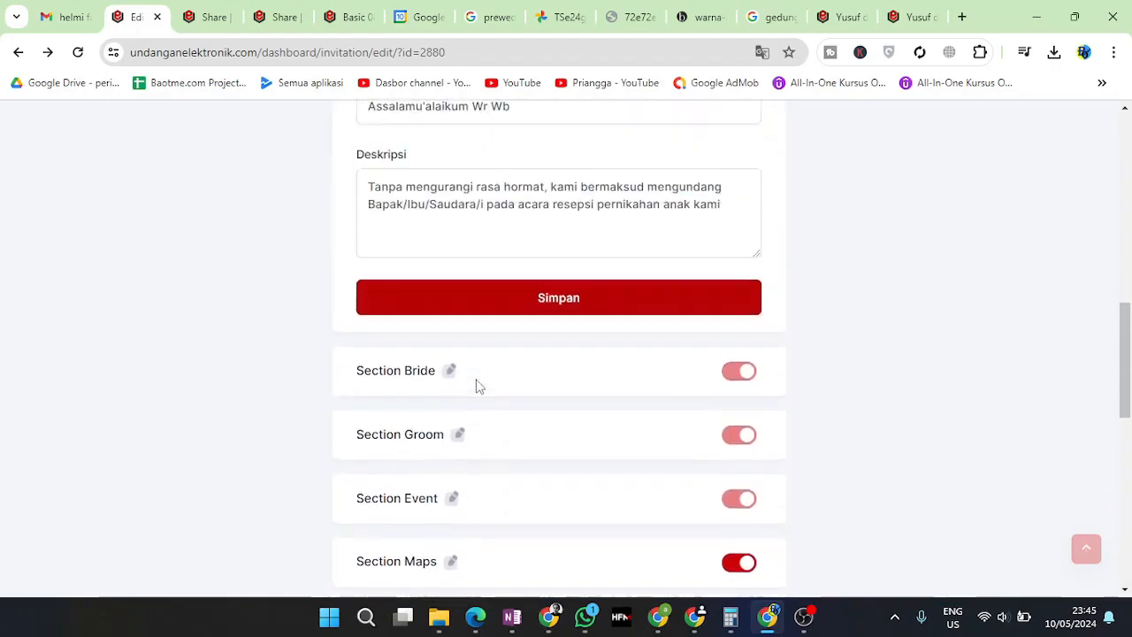
{"action": "scroll", "coordinate": [476, 386], "scroll_direction": "up", "scroll_amount": 5}
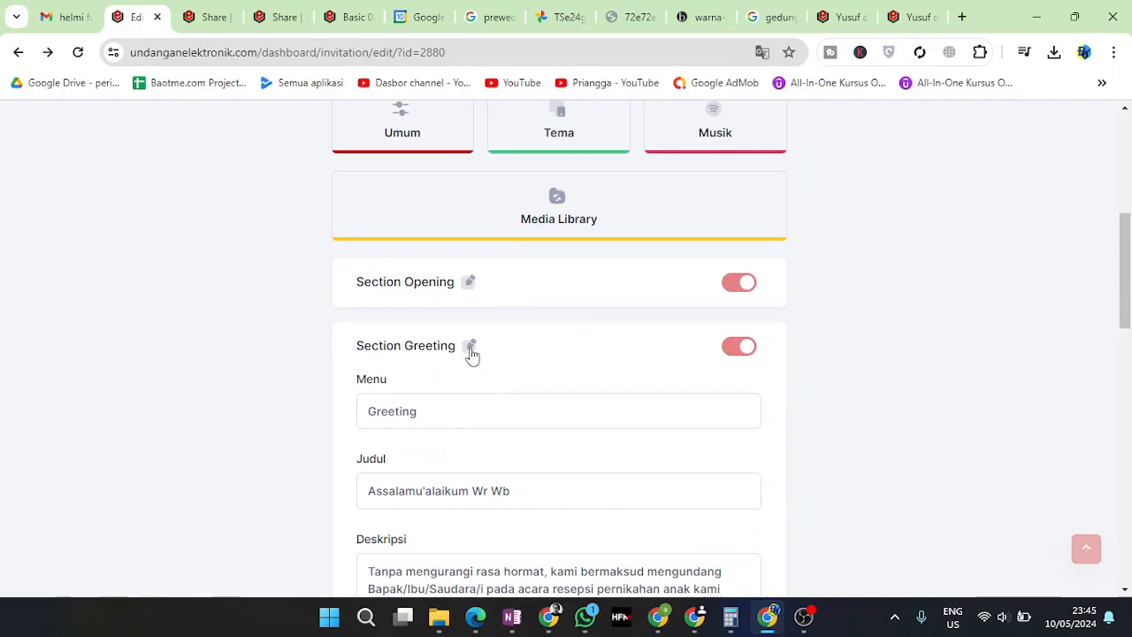
{"action": "left_click", "coordinate": [471, 347]}
{"action": "left_click", "coordinate": [450, 413]}
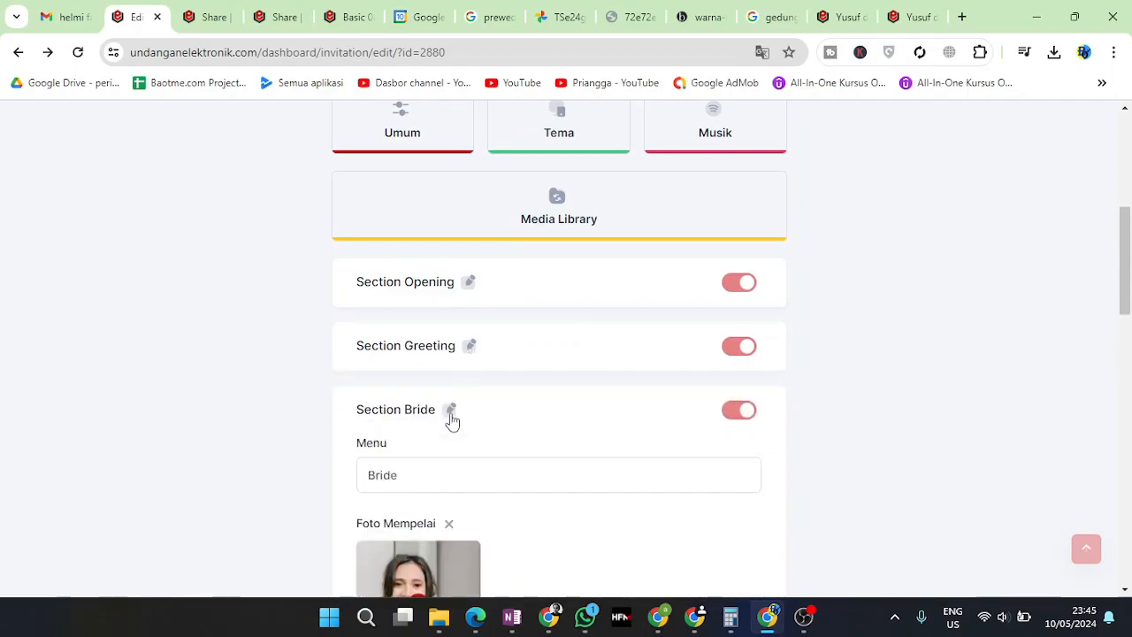
{"action": "left_click", "coordinate": [450, 413]}
Look over the invitation's Umum general settings and close them
{"action": "scroll", "coordinate": [450, 415], "scroll_direction": "up", "scroll_amount": 3}
{"action": "left_click", "coordinate": [436, 361]}
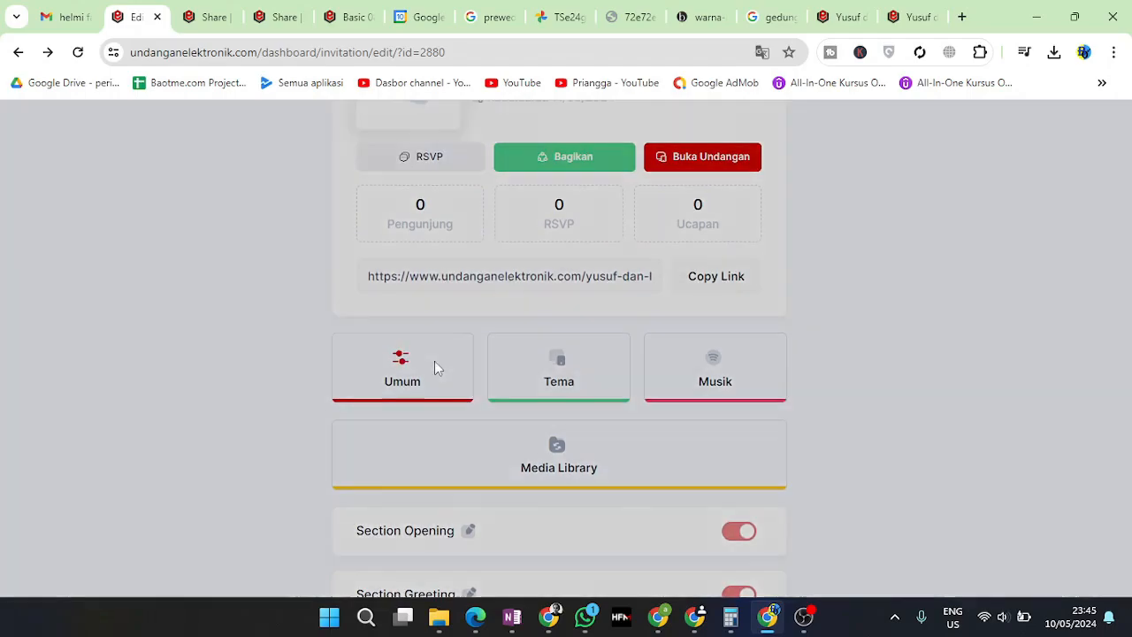
{"action": "scroll", "coordinate": [498, 392], "scroll_direction": "down", "scroll_amount": 3}
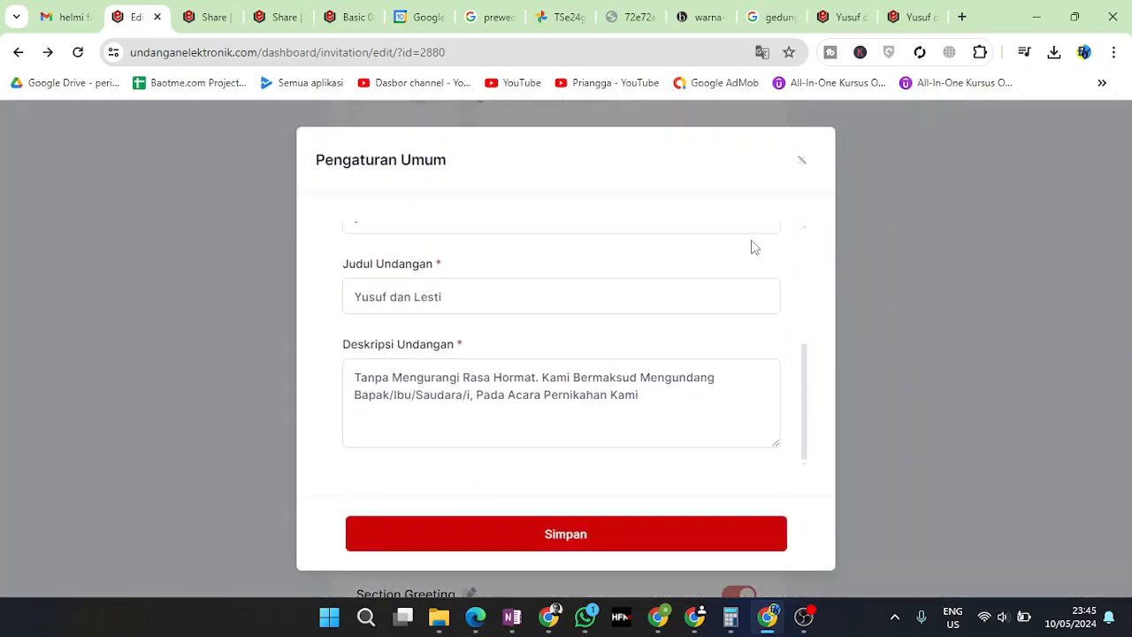
{"action": "left_click", "coordinate": [801, 162]}
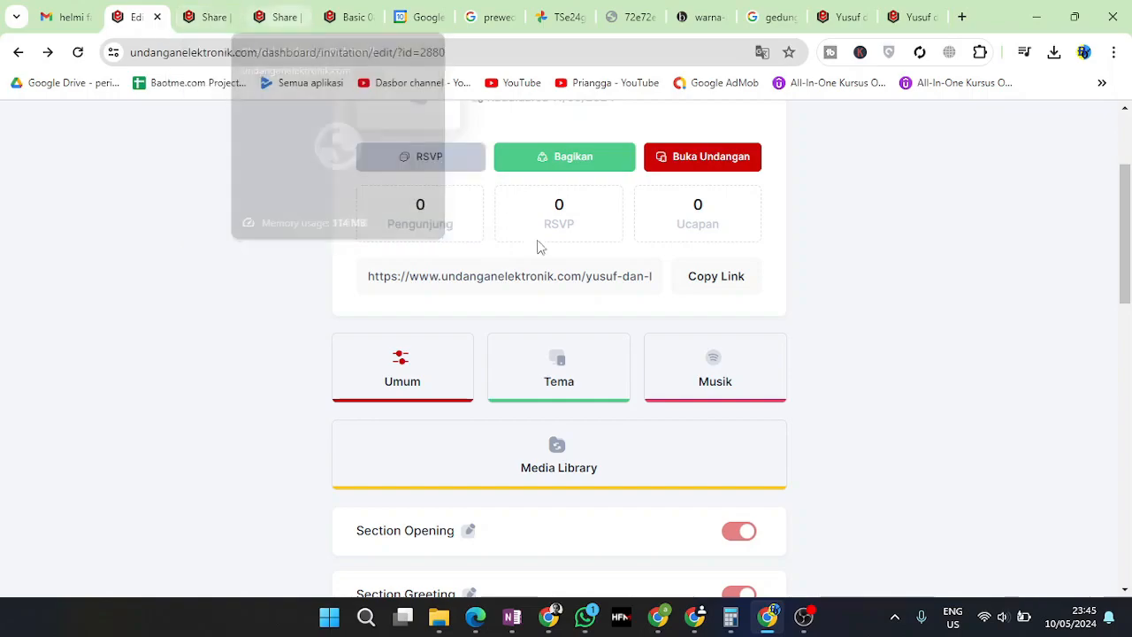
Flip through the open preview tabs, then copy the site's domain from the dashboard address bar
{"action": "left_click", "coordinate": [261, 13]}
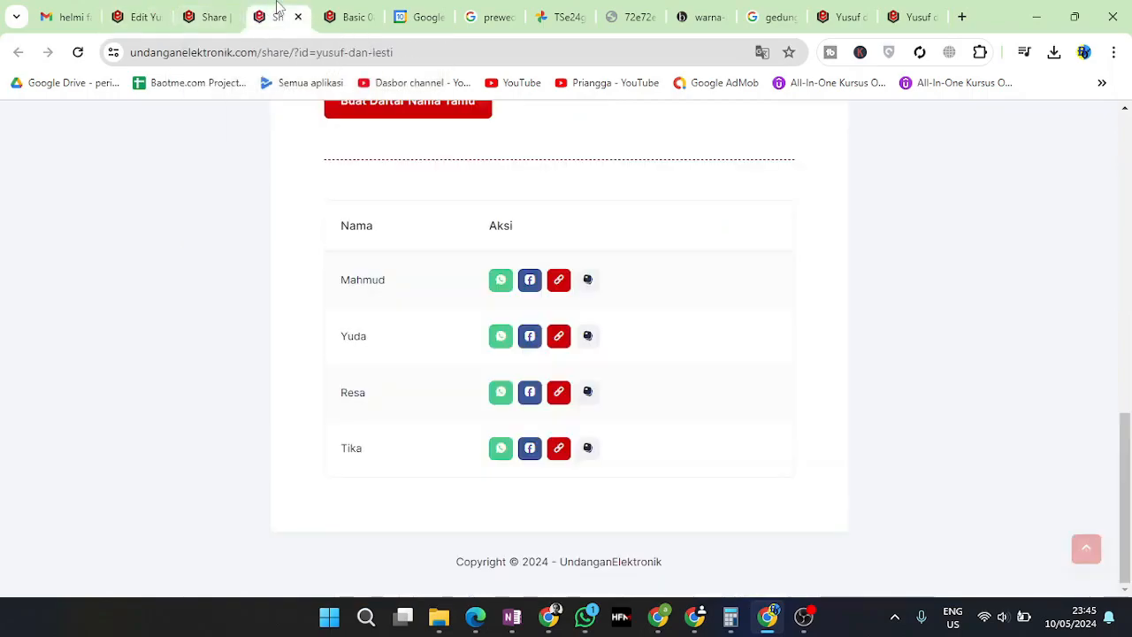
{"action": "left_click", "coordinate": [336, 11]}
{"action": "left_click", "coordinate": [844, 16]}
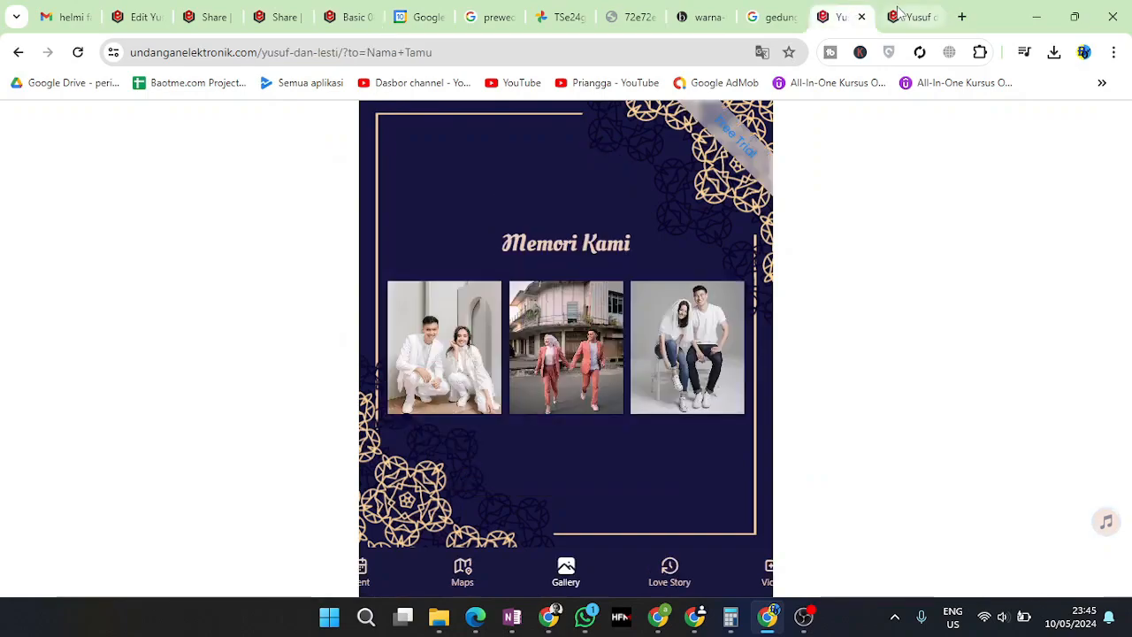
{"action": "left_click", "coordinate": [913, 16]}
{"action": "left_click", "coordinate": [113, 10]}
{"action": "left_click_drag", "start_coordinate": [257, 53], "coordinate": [102, 55]}
{"action": "left_click", "coordinate": [234, 207]}
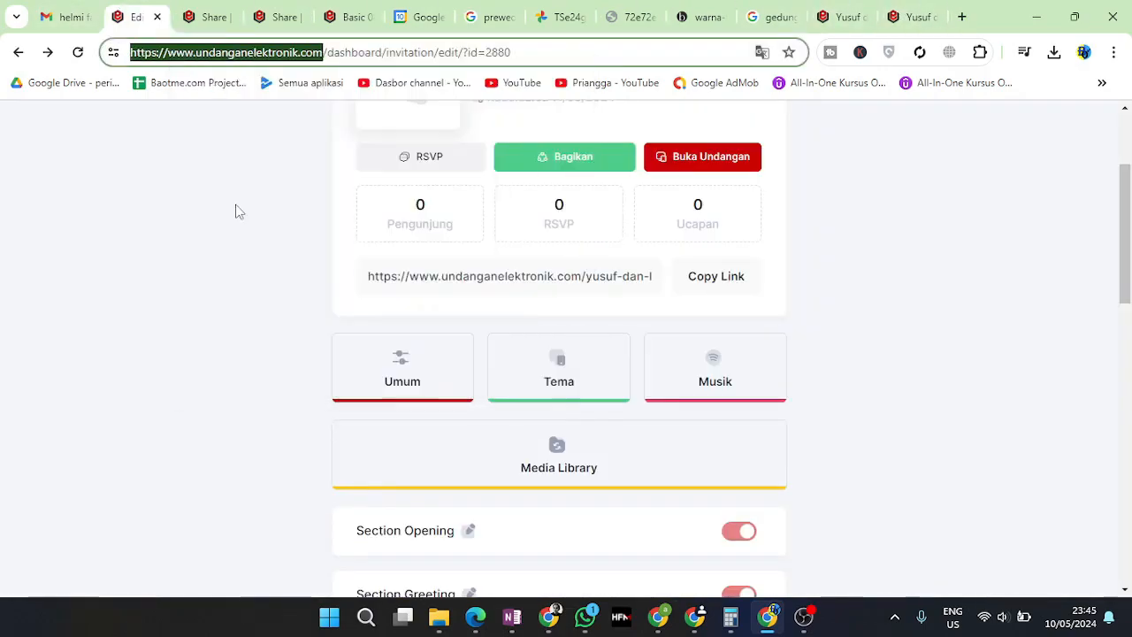
Load the copied domain in a new tab and scroll to the Silver, Gold and Platinum pricing
{"action": "left_click", "coordinate": [963, 16]}
{"action": "right_click", "coordinate": [687, 49]}
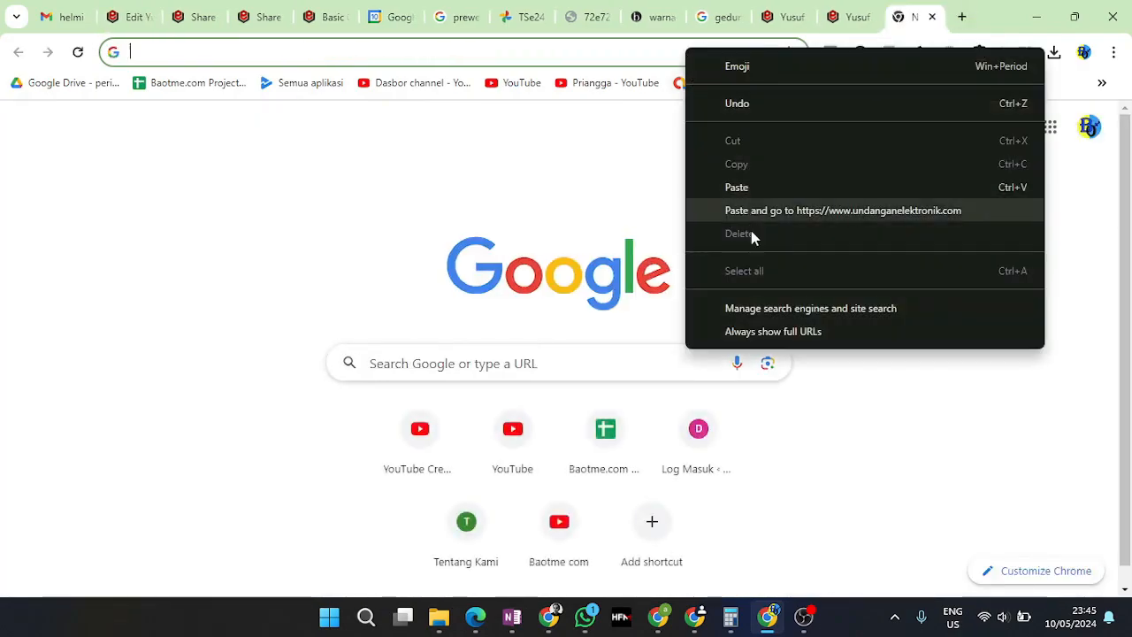
{"action": "left_click", "coordinate": [791, 212]}
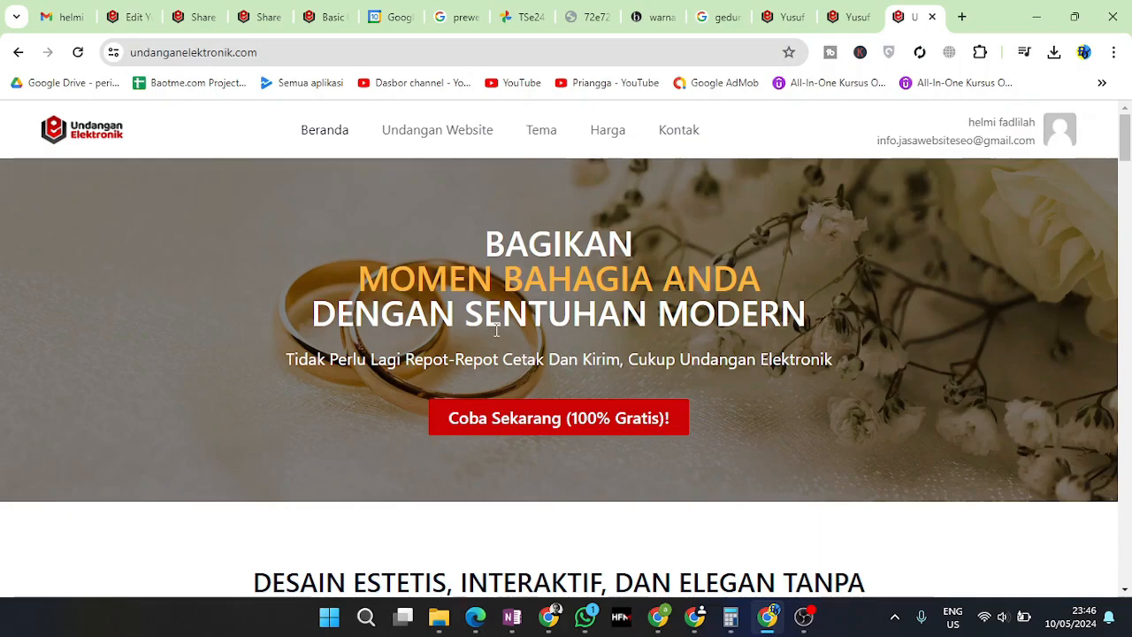
{"action": "scroll", "coordinate": [548, 354], "scroll_direction": "down", "scroll_amount": 5}
{"action": "scroll", "coordinate": [584, 380], "scroll_direction": "down", "scroll_amount": 15}
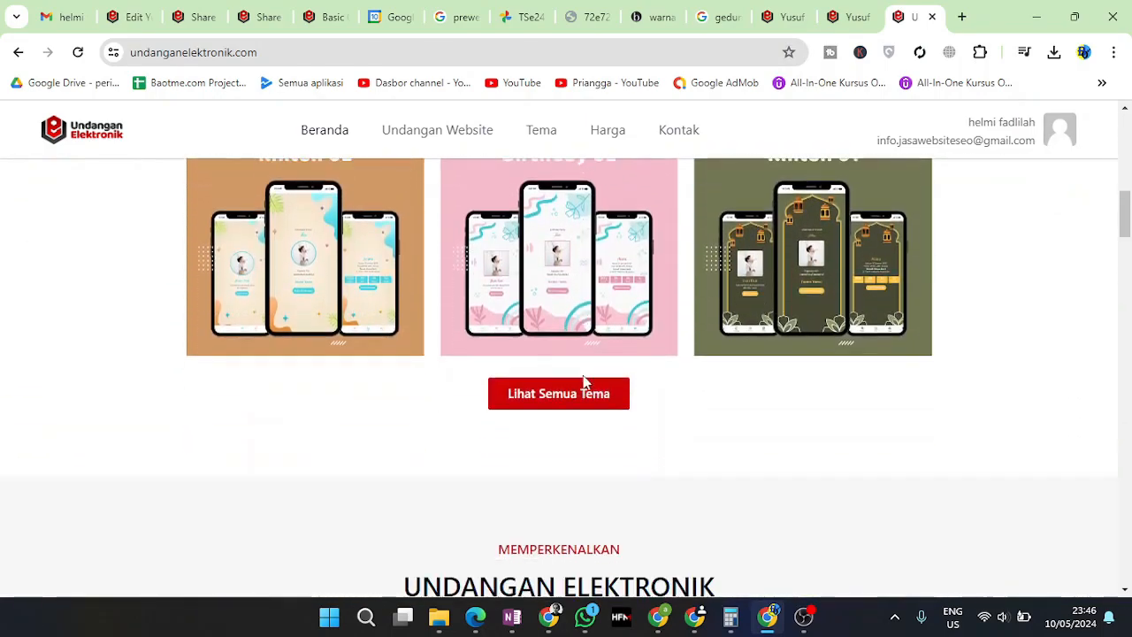
{"action": "scroll", "coordinate": [584, 382], "scroll_direction": "down", "scroll_amount": 15}
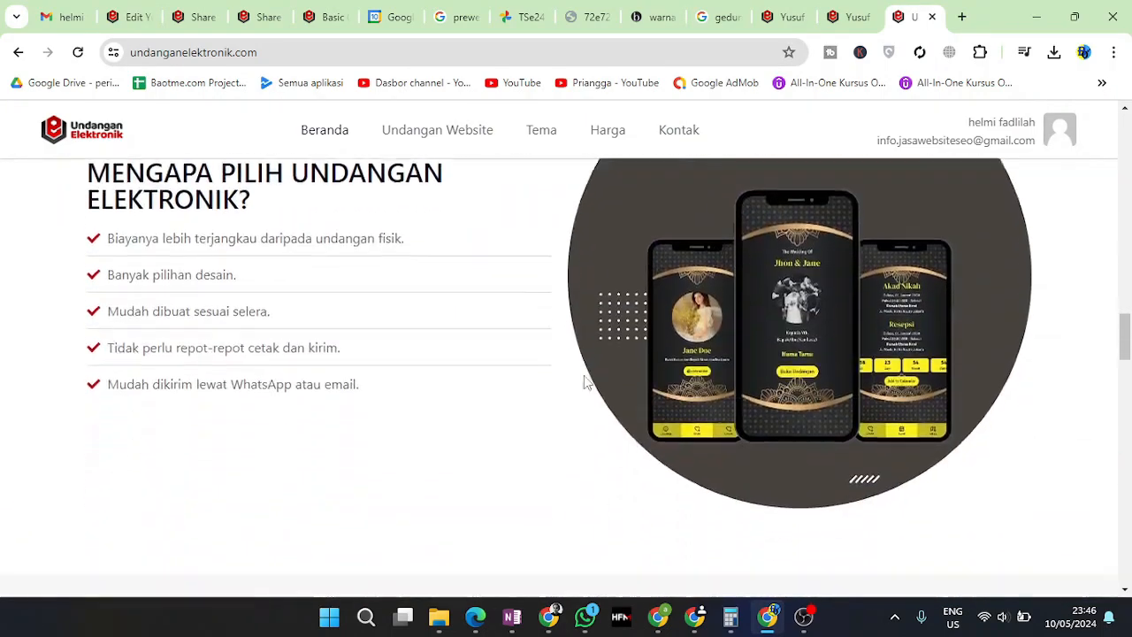
{"action": "left_click_drag", "start_coordinate": [236, 336], "coordinate": [366, 337]}
{"action": "left_click", "coordinate": [218, 336]}
{"action": "left_click_drag", "start_coordinate": [218, 336], "coordinate": [359, 334]}
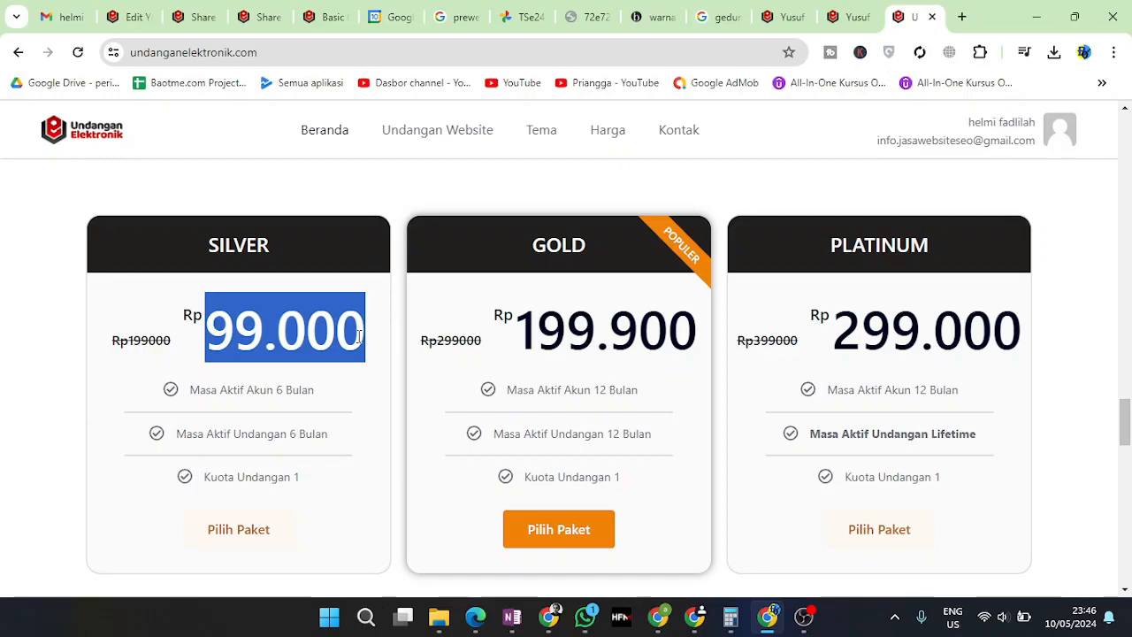
{"action": "left_click_drag", "start_coordinate": [199, 392], "coordinate": [314, 392]}
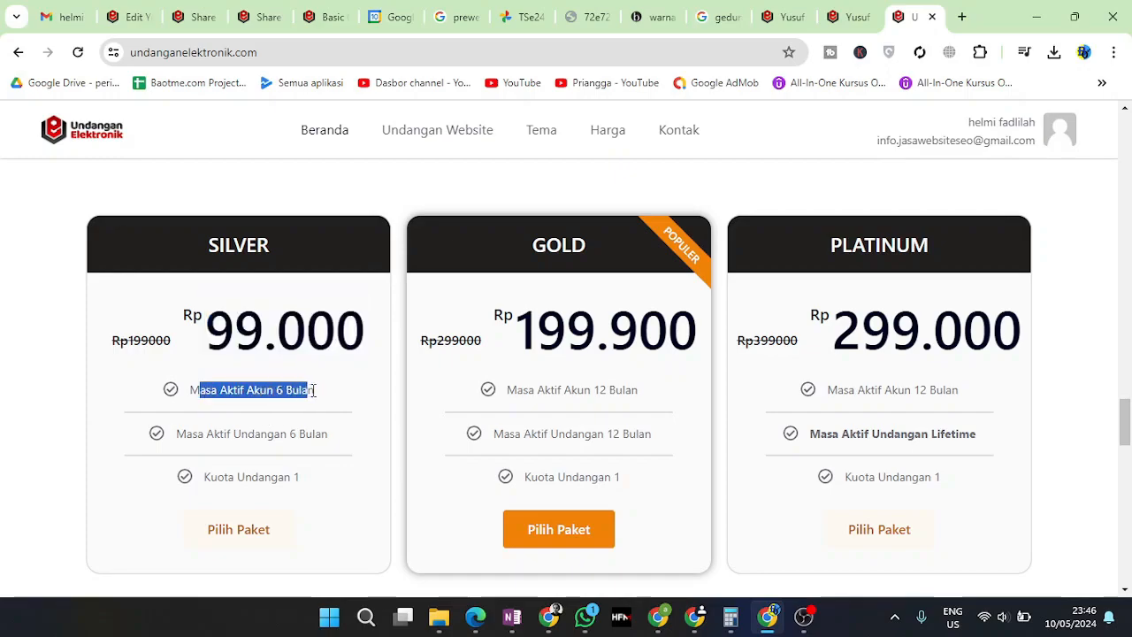
{"action": "left_click_drag", "start_coordinate": [190, 435], "coordinate": [329, 435]}
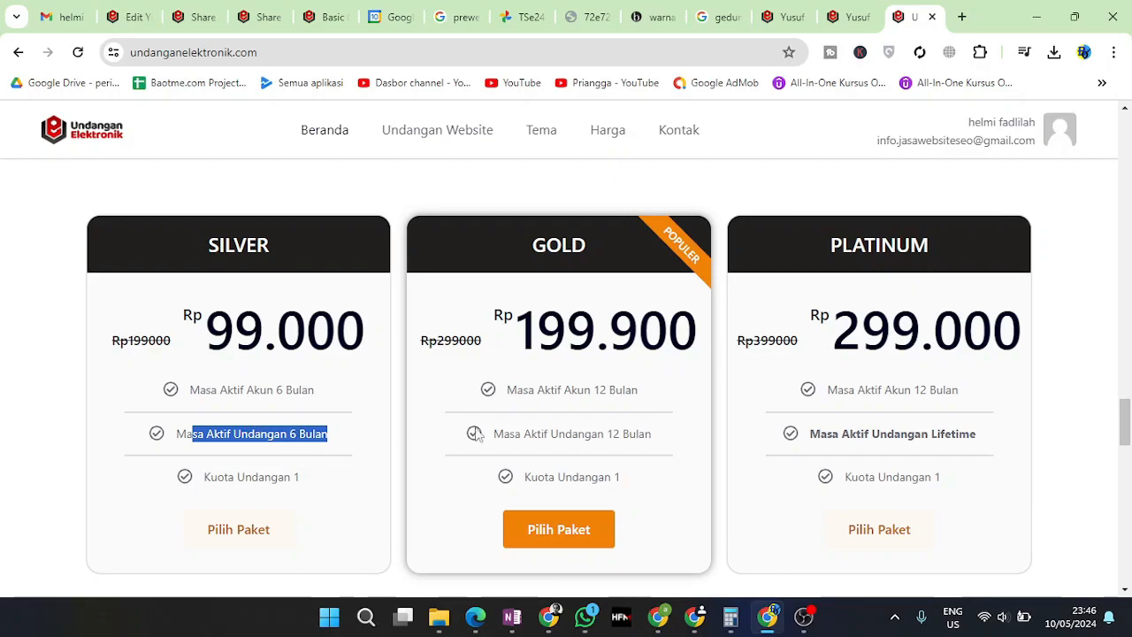
{"action": "left_click_drag", "start_coordinate": [649, 398], "coordinate": [503, 399]}
{"action": "left_click_drag", "start_coordinate": [536, 329], "coordinate": [679, 345]}
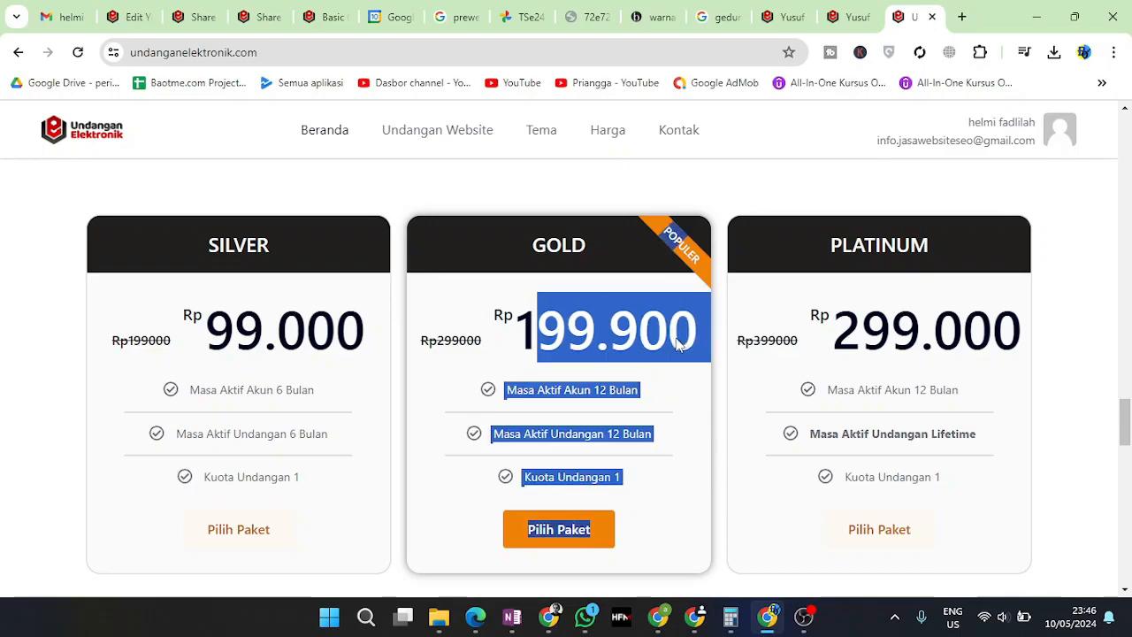
{"action": "left_click_drag", "start_coordinate": [516, 329], "coordinate": [667, 434]}
{"action": "left_click", "coordinate": [549, 423]}
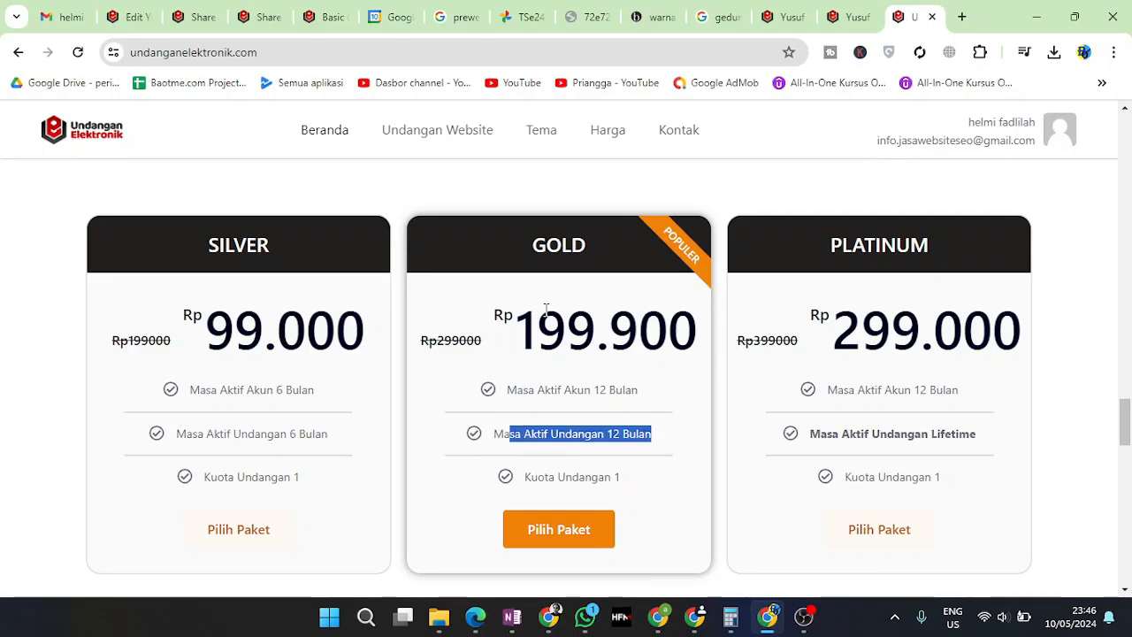
{"action": "left_click_drag", "start_coordinate": [519, 329], "coordinate": [617, 338]}
{"action": "left_click", "coordinate": [267, 377]}
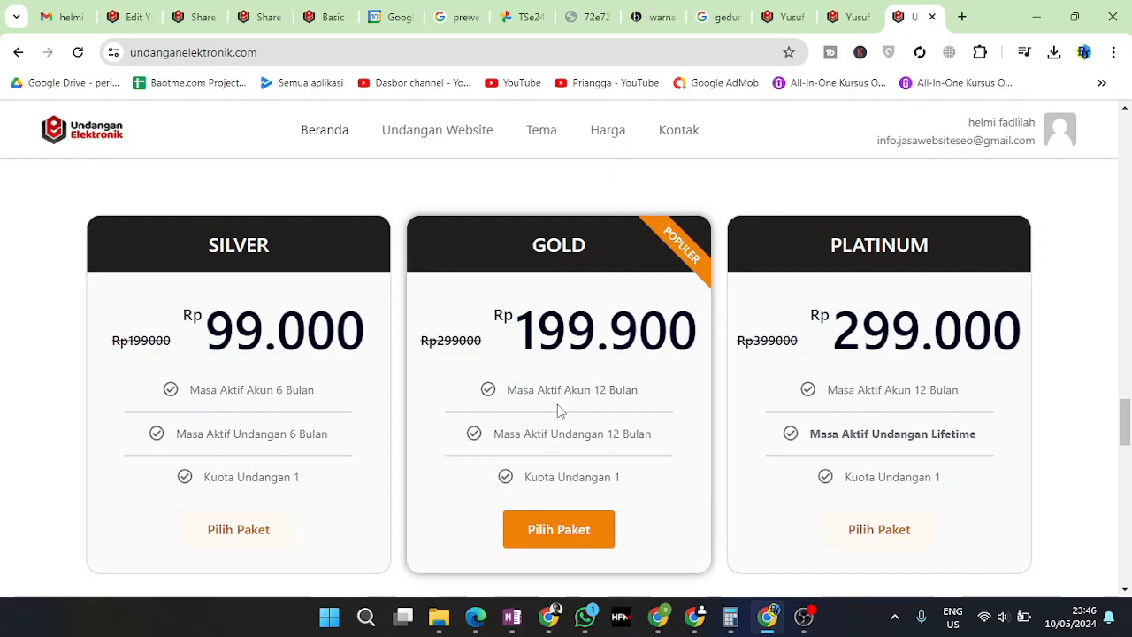
{"action": "left_click_drag", "start_coordinate": [537, 434], "coordinate": [659, 439]}
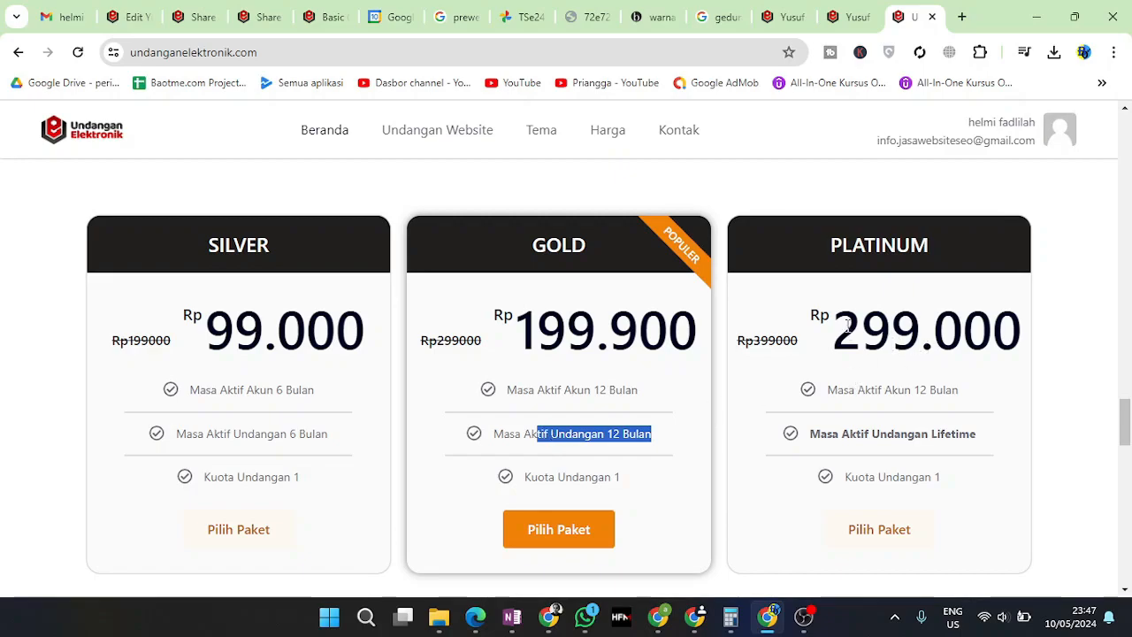
{"action": "left_click_drag", "start_coordinate": [848, 326], "coordinate": [940, 331]}
{"action": "left_click_drag", "start_coordinate": [872, 433], "coordinate": [900, 433]}
{"action": "left_click_drag", "start_coordinate": [863, 329], "coordinate": [991, 337]}
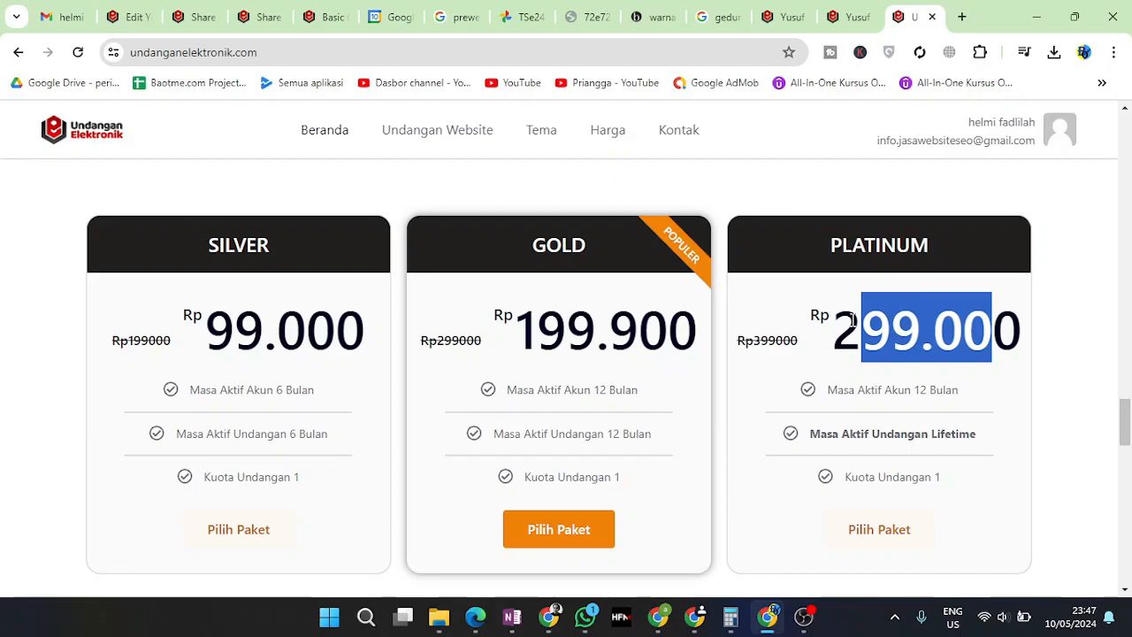
{"action": "left_click_drag", "start_coordinate": [839, 328], "coordinate": [1017, 329]}
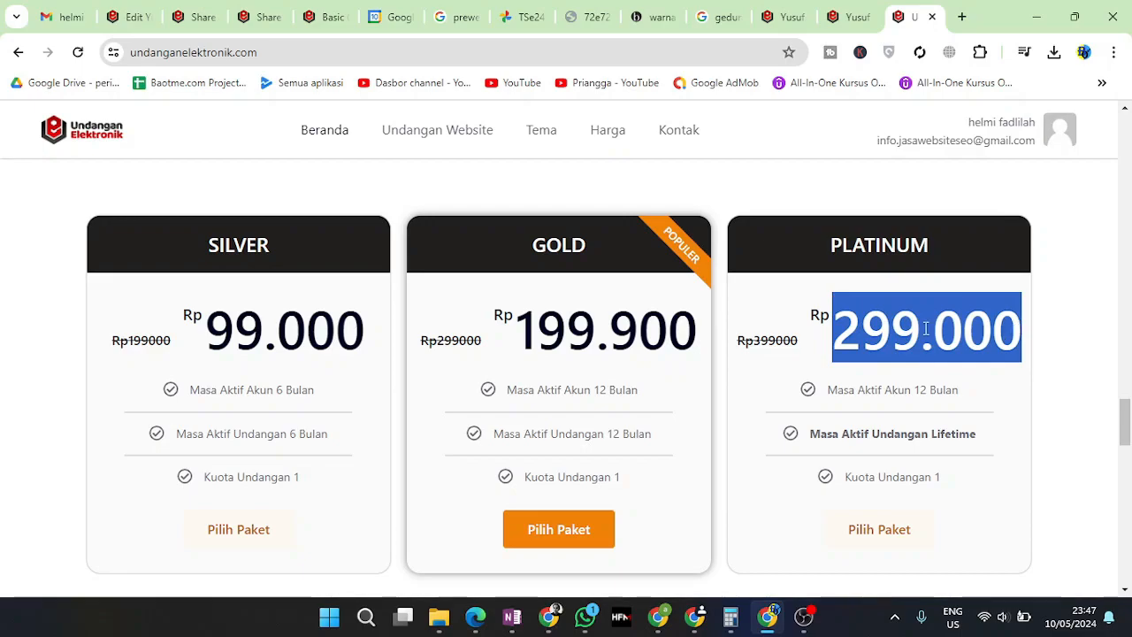
{"action": "left_click", "coordinate": [865, 315]}
{"action": "left_click_drag", "start_coordinate": [837, 318], "coordinate": [1024, 325]}
{"action": "left_click_drag", "start_coordinate": [864, 389], "coordinate": [959, 390]}
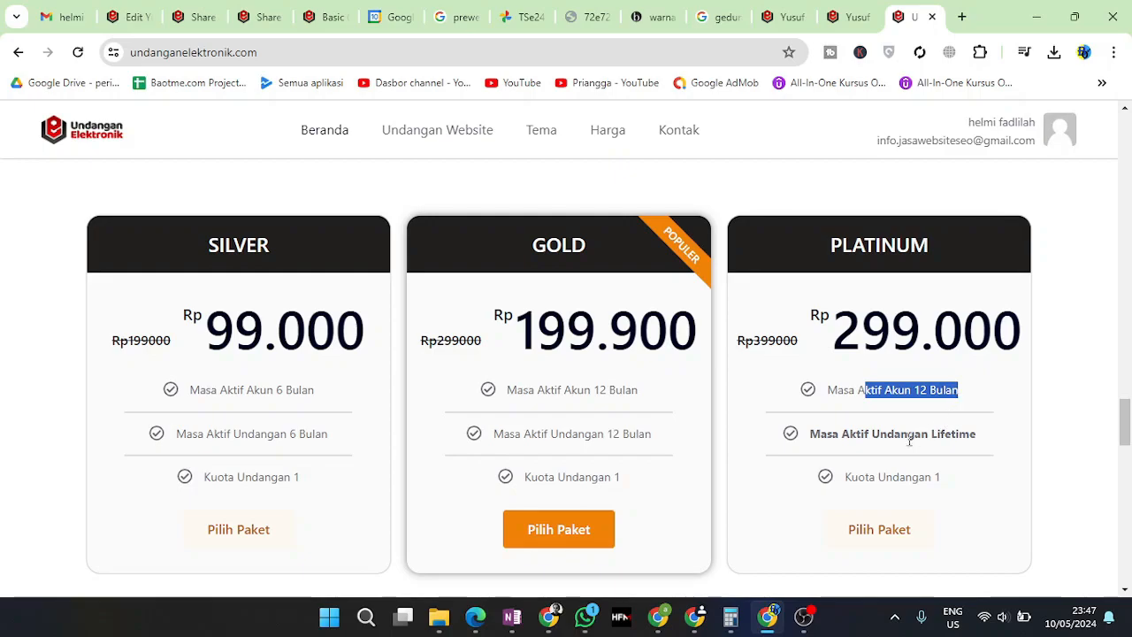
{"action": "left_click_drag", "start_coordinate": [849, 433], "coordinate": [978, 437]}
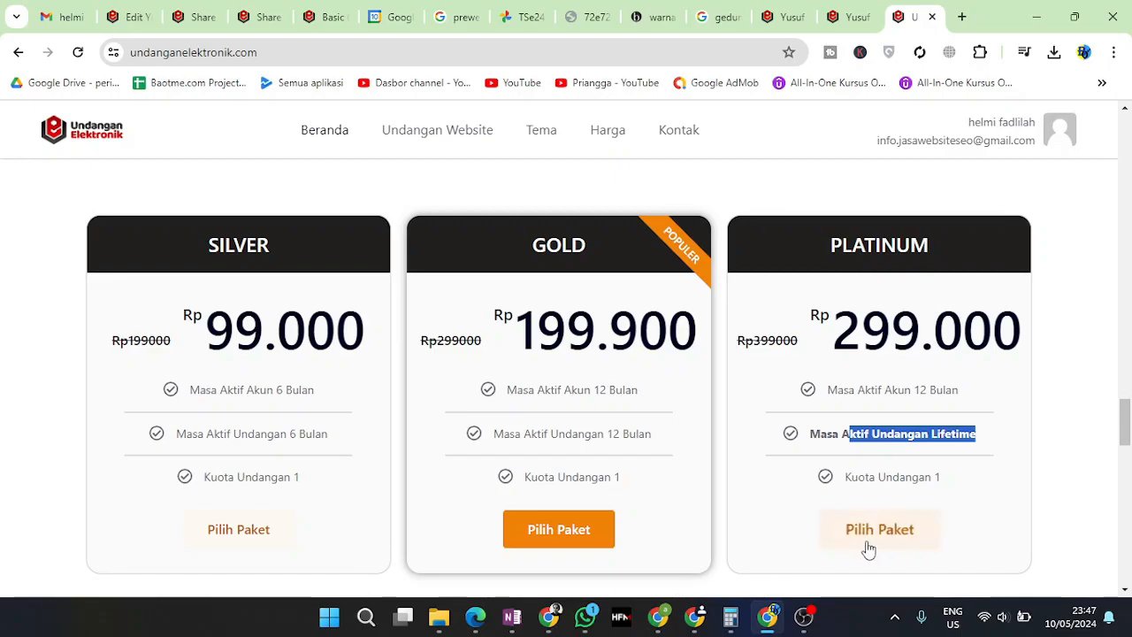
{"action": "scroll", "coordinate": [871, 544], "scroll_direction": "down", "scroll_amount": 3}
{"action": "scroll", "coordinate": [717, 478], "scroll_direction": "down", "scroll_amount": 4}
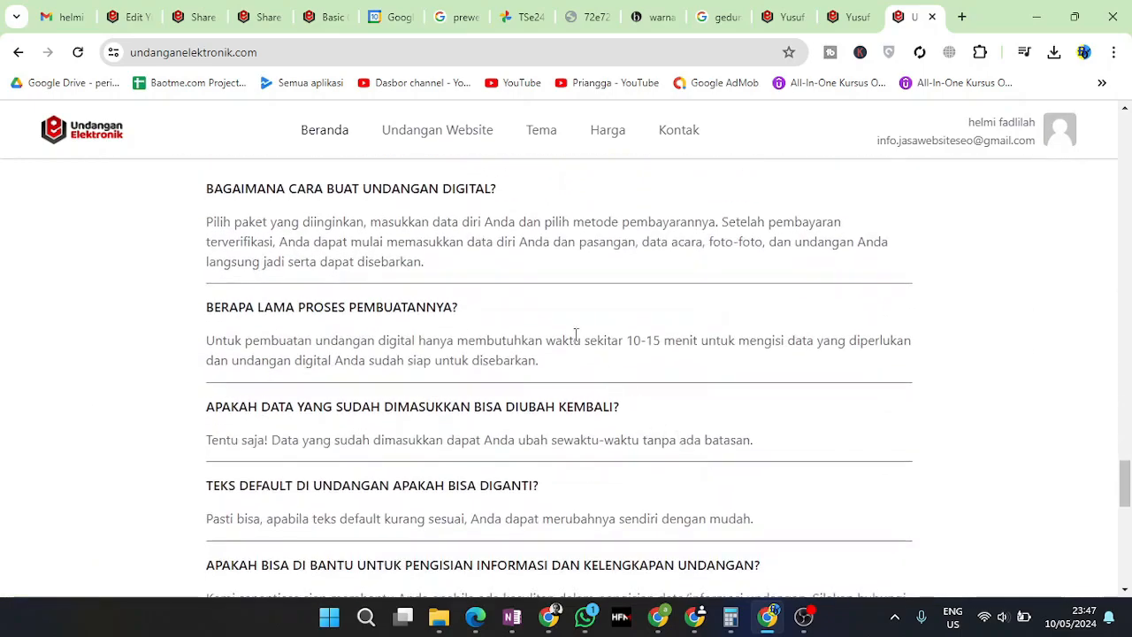
Highlight the Silver package price Rp 99.000 on its pricing card
{"action": "scroll", "coordinate": [576, 331], "scroll_direction": "up", "scroll_amount": 8}
{"action": "left_click_drag", "start_coordinate": [207, 416], "coordinate": [351, 416]}
{"action": "scroll", "coordinate": [351, 418], "scroll_direction": "down", "scroll_amount": 2}
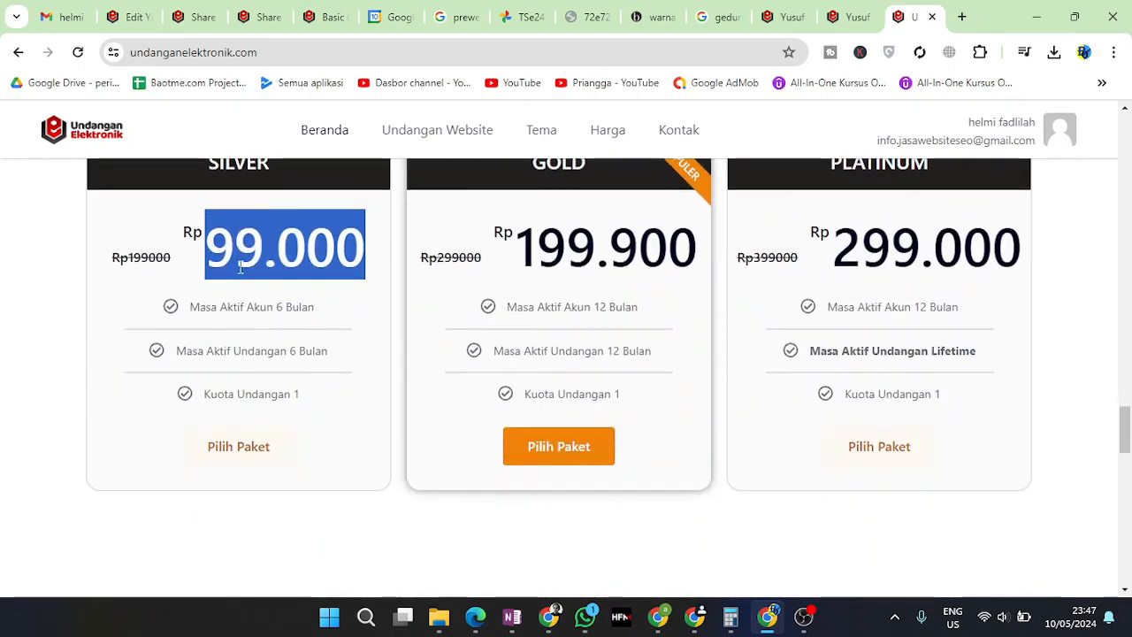
{"action": "scroll", "coordinate": [239, 260], "scroll_direction": "up", "scroll_amount": 1}
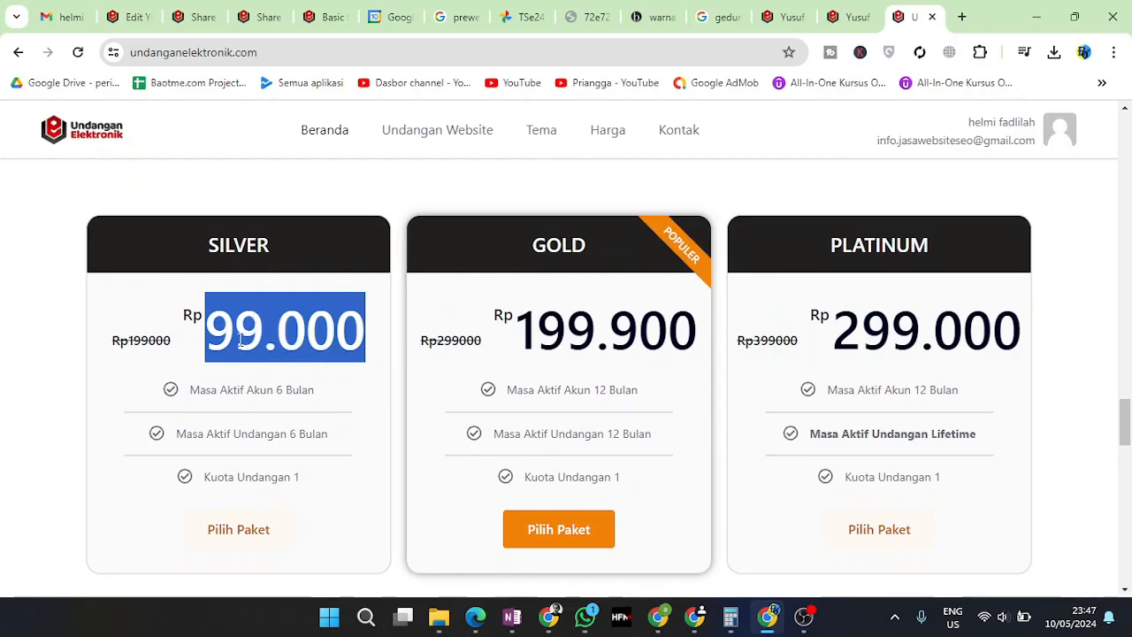
{"action": "left_click", "coordinate": [216, 327]}
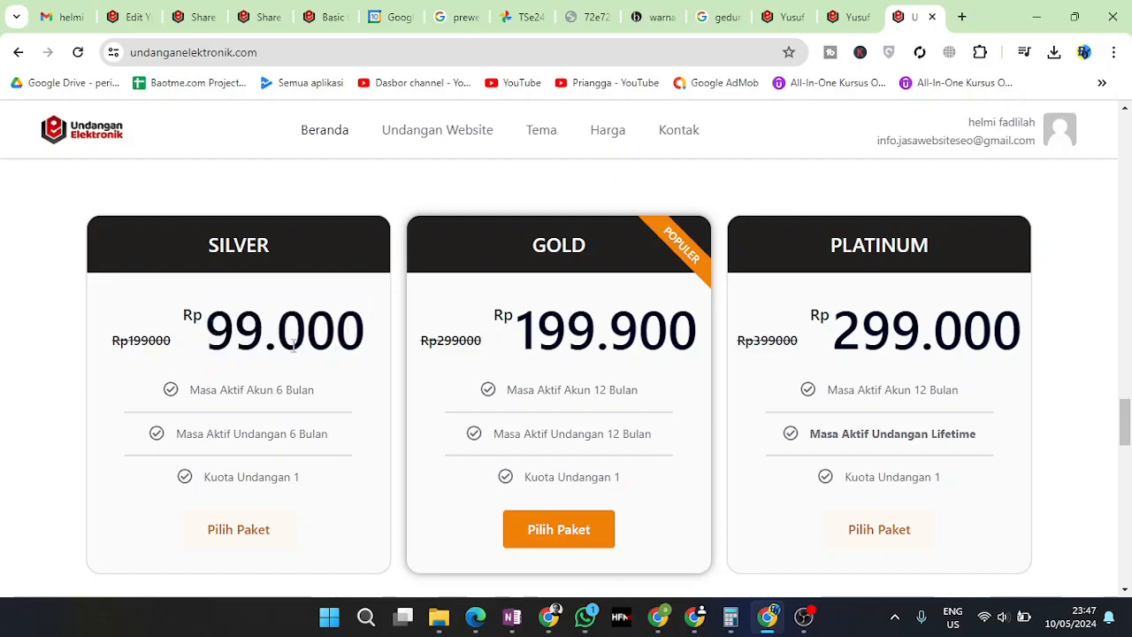
{"action": "left_click_drag", "start_coordinate": [229, 337], "coordinate": [367, 335]}
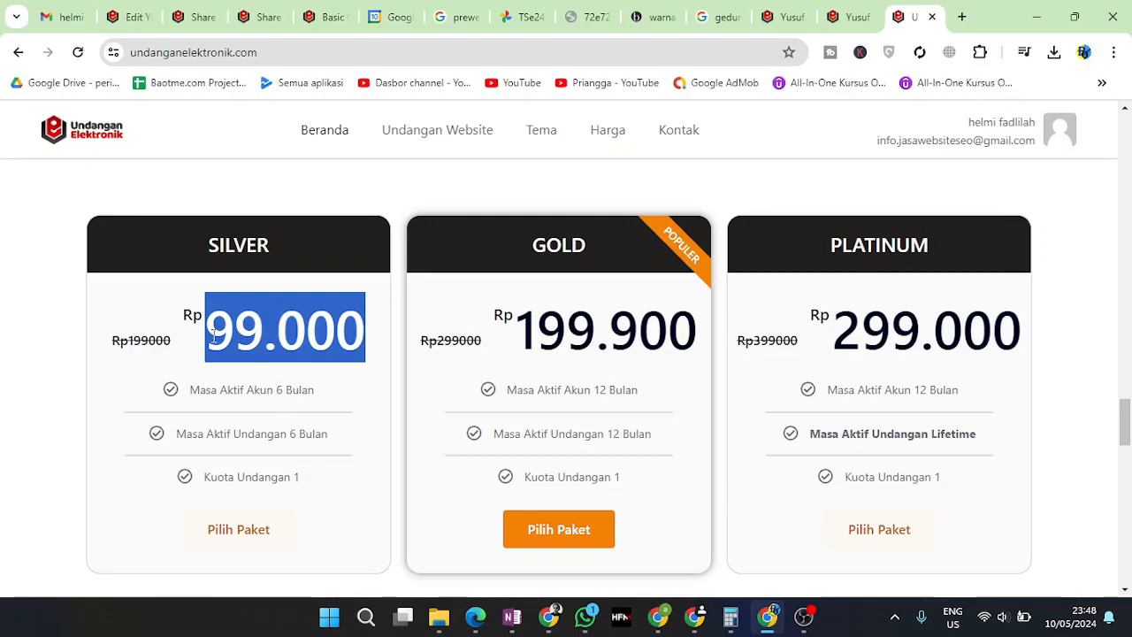
{"action": "left_click_drag", "start_coordinate": [206, 334], "coordinate": [357, 326]}
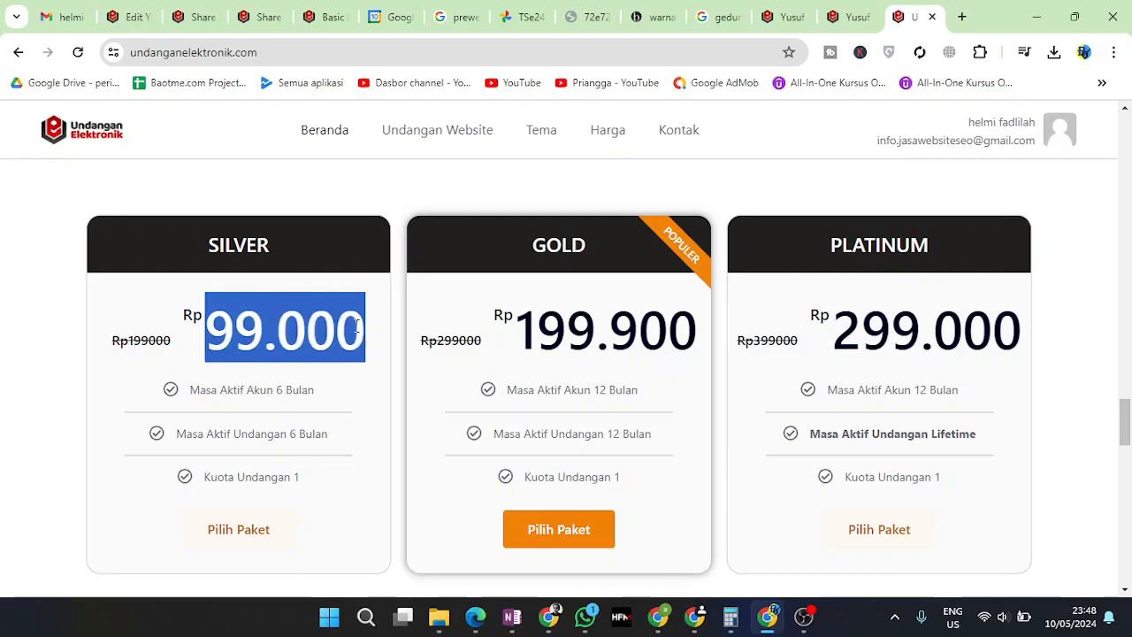
{"action": "left_click", "coordinate": [206, 335]}
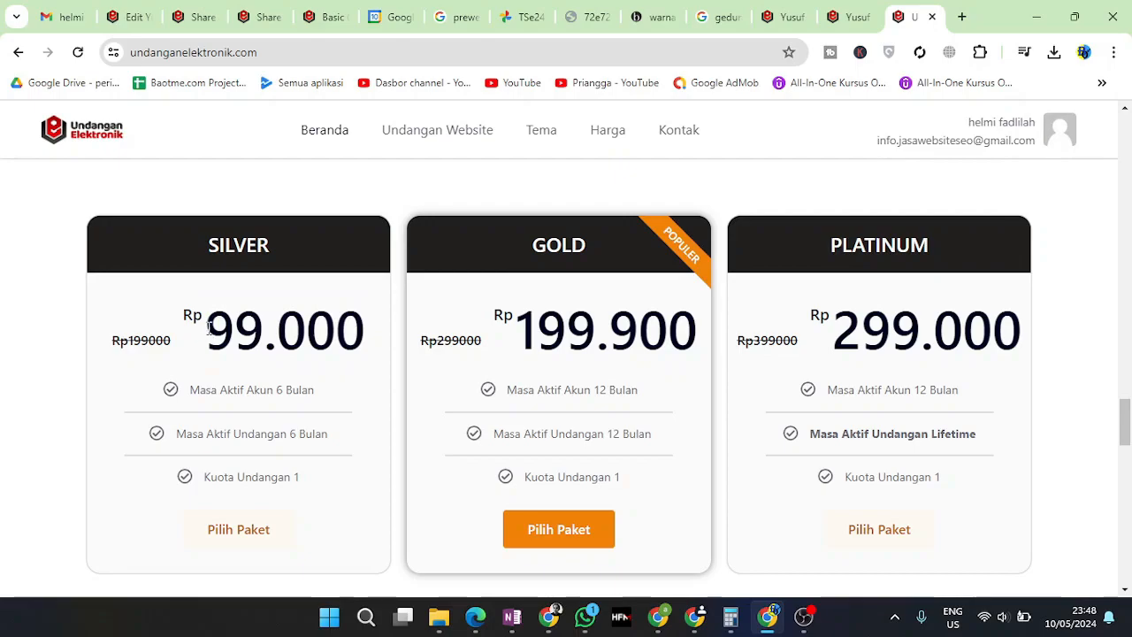
{"action": "left_click_drag", "start_coordinate": [209, 327], "coordinate": [367, 329]}
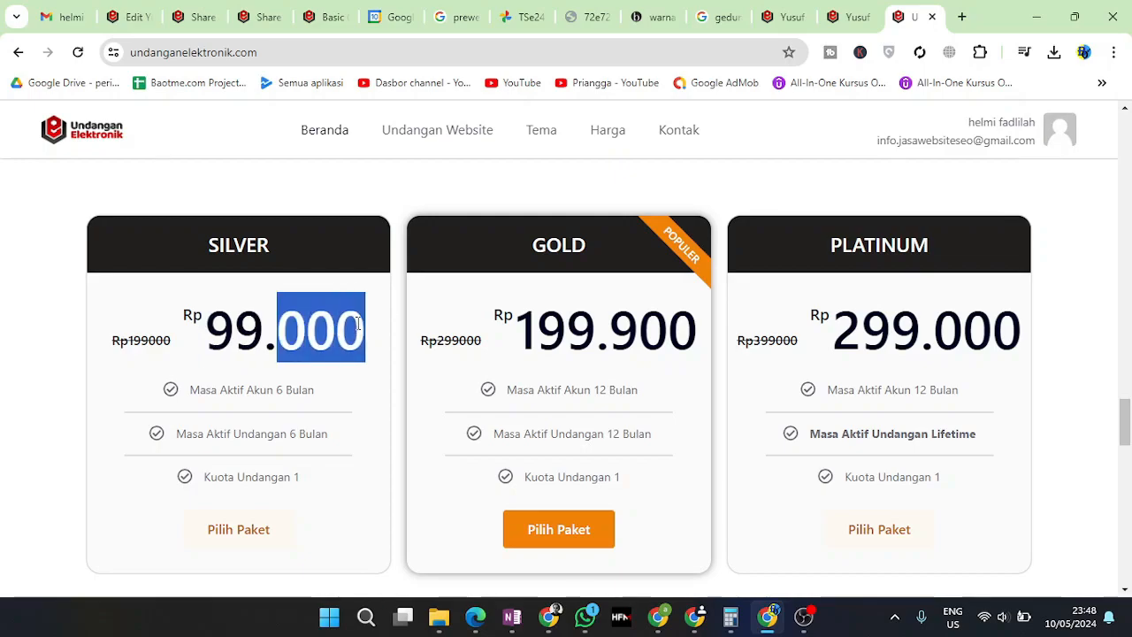
{"action": "left_click_drag", "start_coordinate": [208, 329], "coordinate": [358, 327]}
{"action": "left_click_drag", "start_coordinate": [208, 329], "coordinate": [263, 328]}
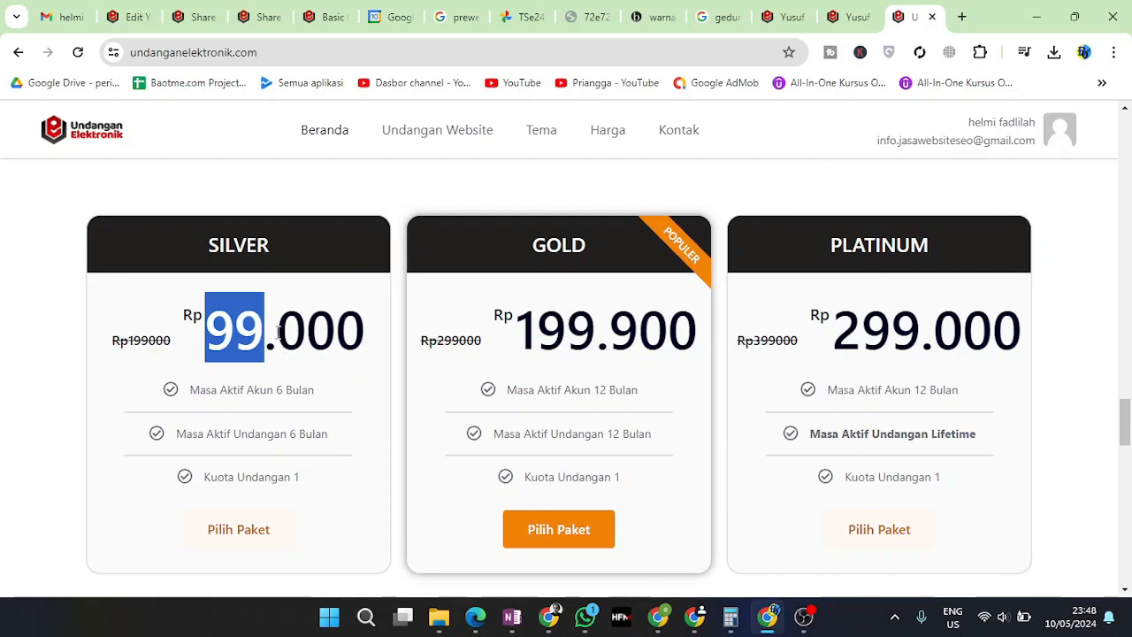
Compare the Gold Rp 199.900 and Platinum Rp 299.000 prices against Silver's 99.000
{"action": "left_click_drag", "start_coordinate": [278, 330], "coordinate": [337, 329]}
{"action": "left_click_drag", "start_coordinate": [515, 327], "coordinate": [573, 326]}
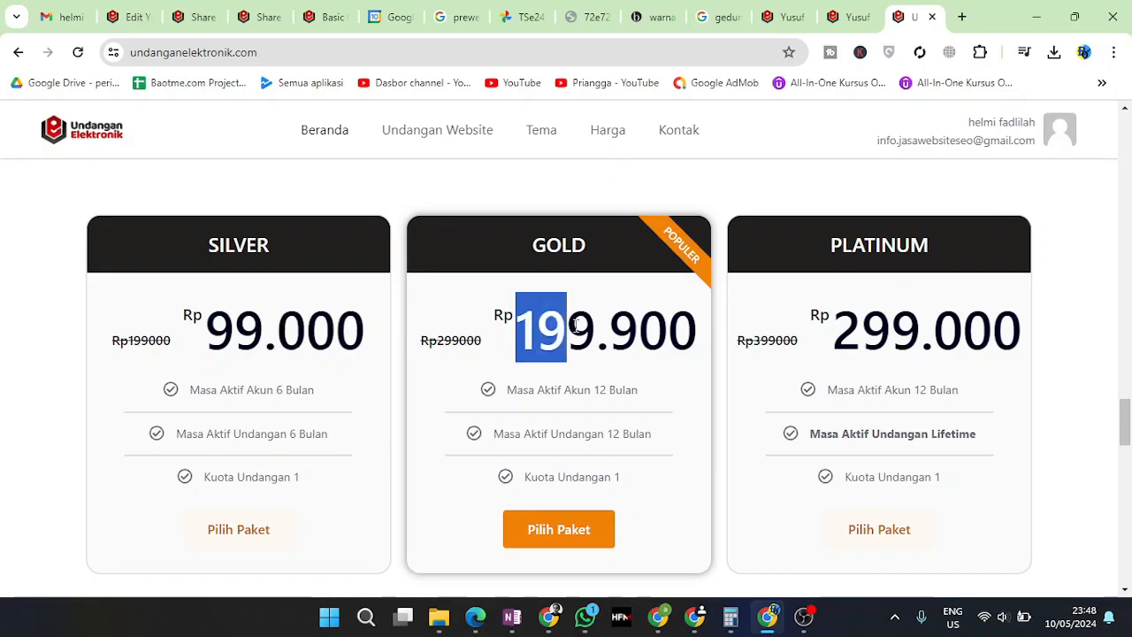
{"action": "triple_click", "coordinate": [575, 327]}
{"action": "left_click_drag", "start_coordinate": [862, 329], "coordinate": [1026, 348]}
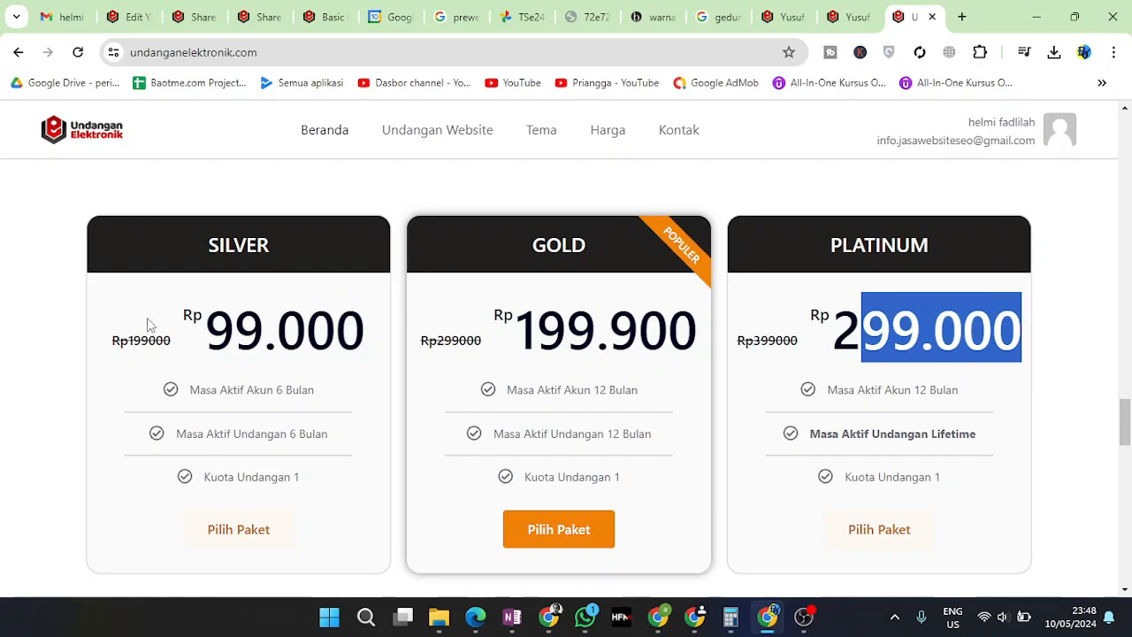
{"action": "left_click_drag", "start_coordinate": [363, 330], "coordinate": [219, 327]}
{"action": "scroll", "coordinate": [298, 395], "scroll_direction": "down", "scroll_amount": 1}
{"action": "left_click", "coordinate": [298, 395]}
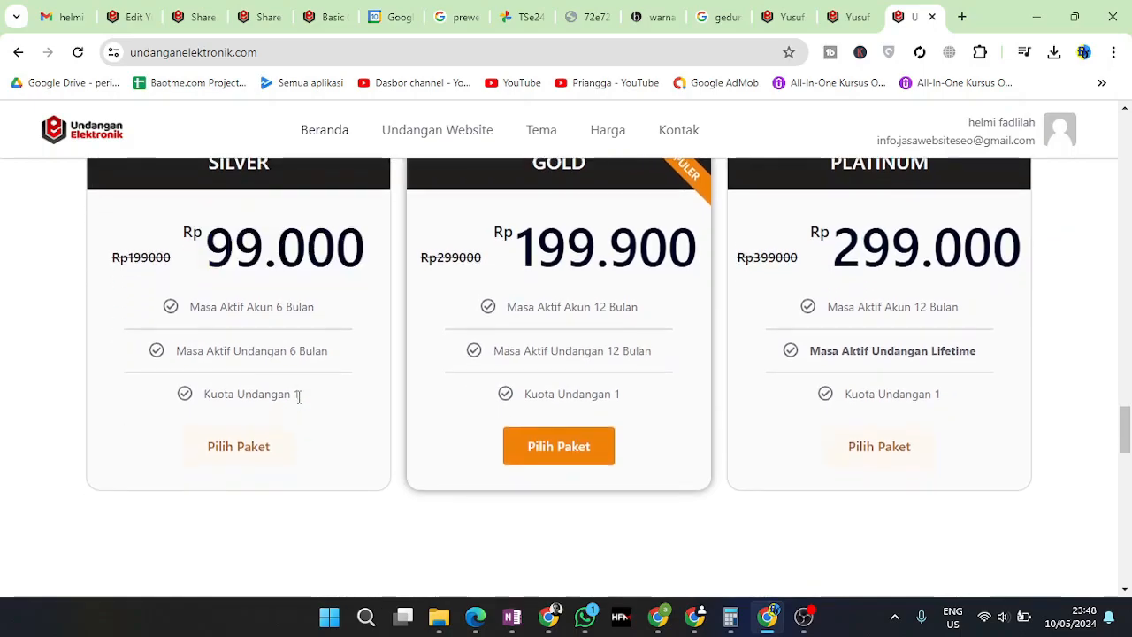
{"action": "scroll", "coordinate": [345, 405], "scroll_direction": "down", "scroll_amount": 3}
{"action": "scroll", "coordinate": [350, 405], "scroll_direction": "up", "scroll_amount": 3}
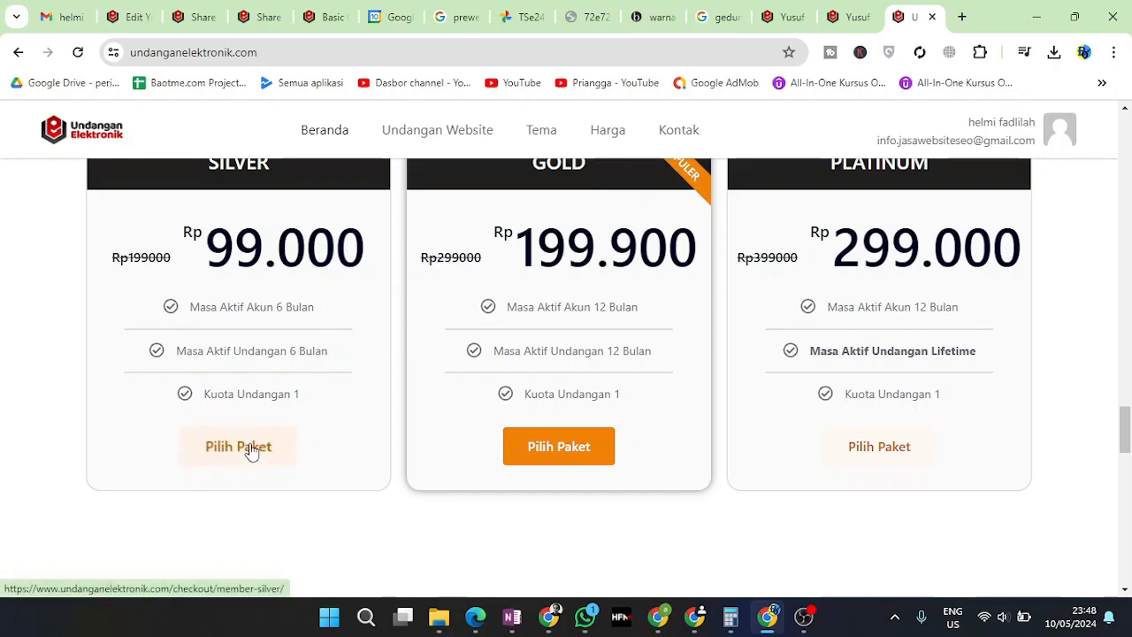
Pick the Silver package with Pilih Paket to open its checkout
{"action": "left_click_drag", "start_coordinate": [212, 251], "coordinate": [363, 259]}
{"action": "left_click_drag", "start_coordinate": [216, 266], "coordinate": [263, 256]}
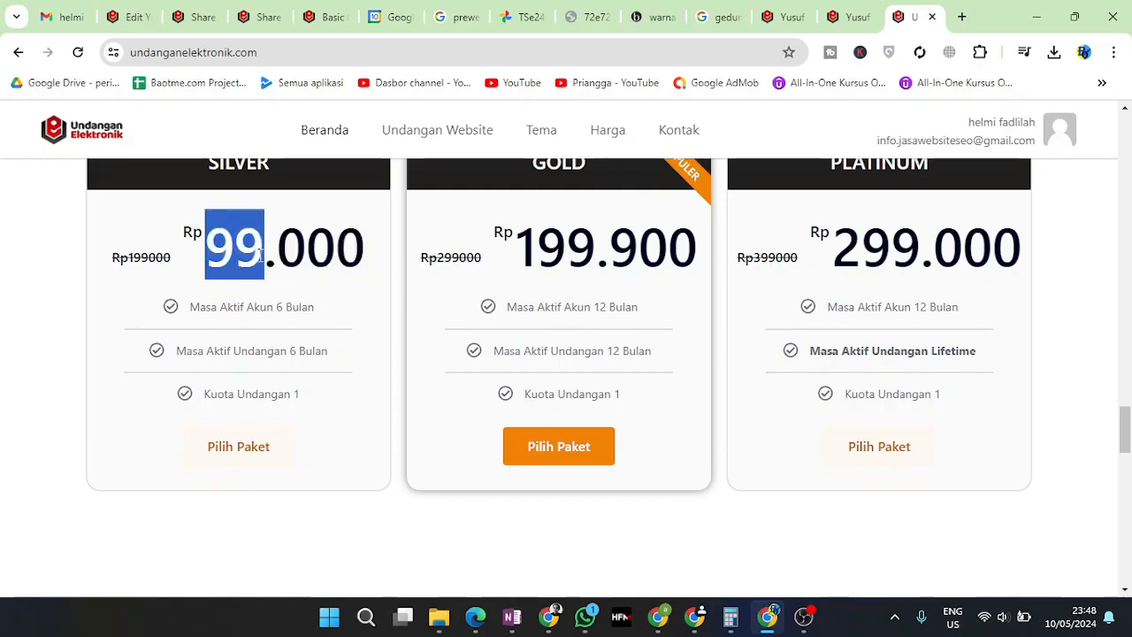
{"action": "left_click", "coordinate": [253, 449]}
{"action": "scroll", "coordinate": [498, 398], "scroll_direction": "down", "scroll_amount": 5}
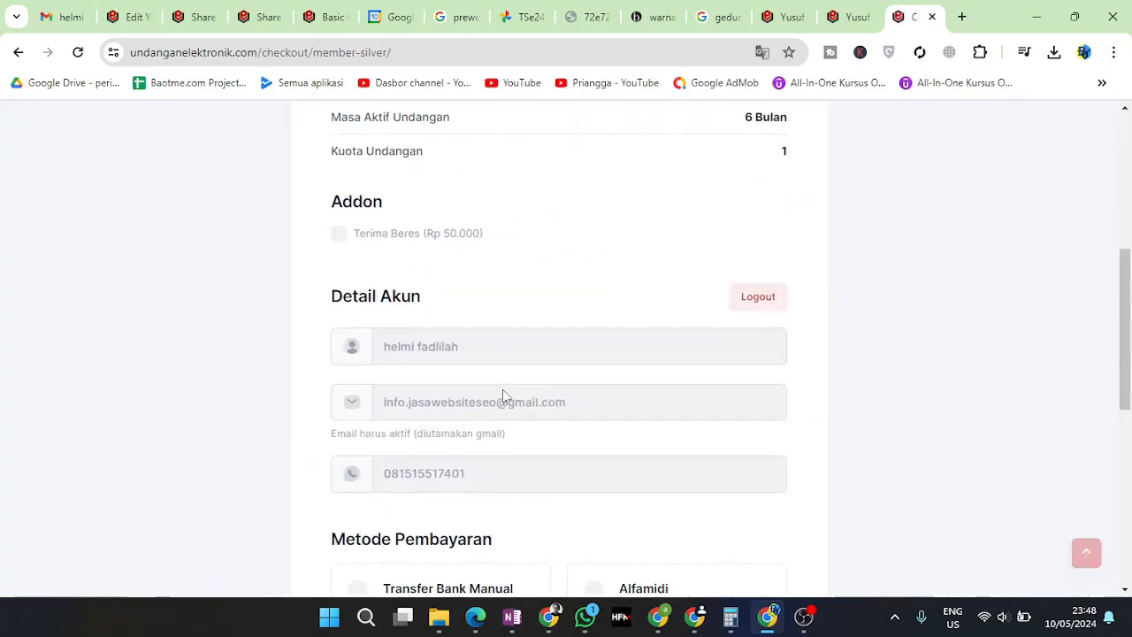
{"action": "scroll", "coordinate": [518, 395], "scroll_direction": "up", "scroll_amount": 3}
{"action": "left_click_drag", "start_coordinate": [687, 268], "coordinate": [788, 264]}
{"action": "left_click_drag", "start_coordinate": [745, 331], "coordinate": [788, 331]}
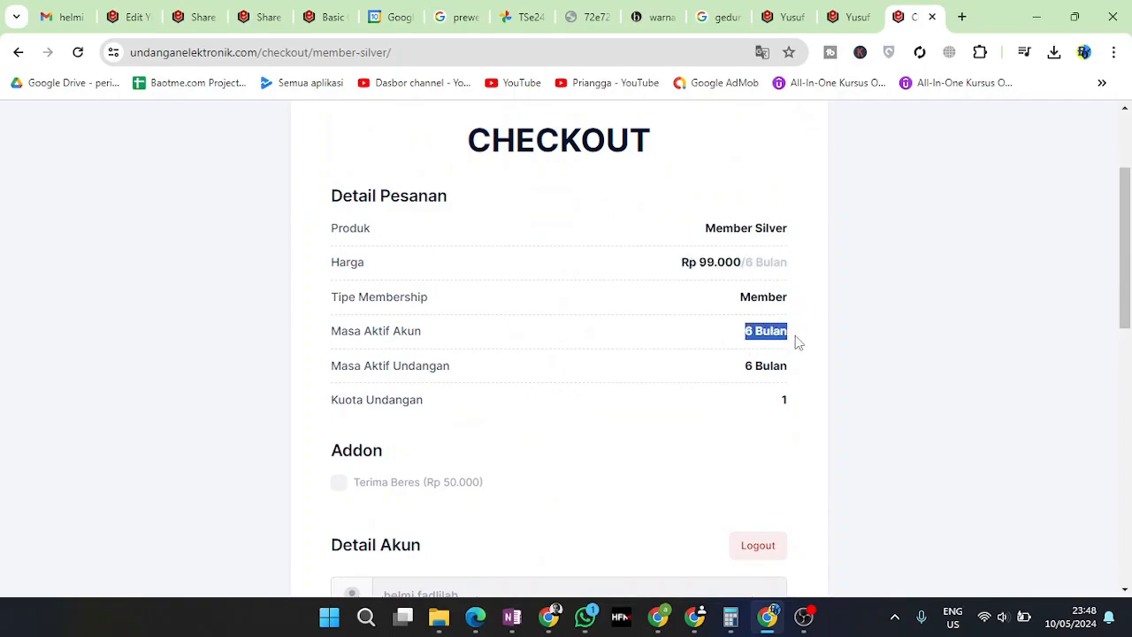
{"action": "scroll", "coordinate": [770, 359], "scroll_direction": "down", "scroll_amount": 3}
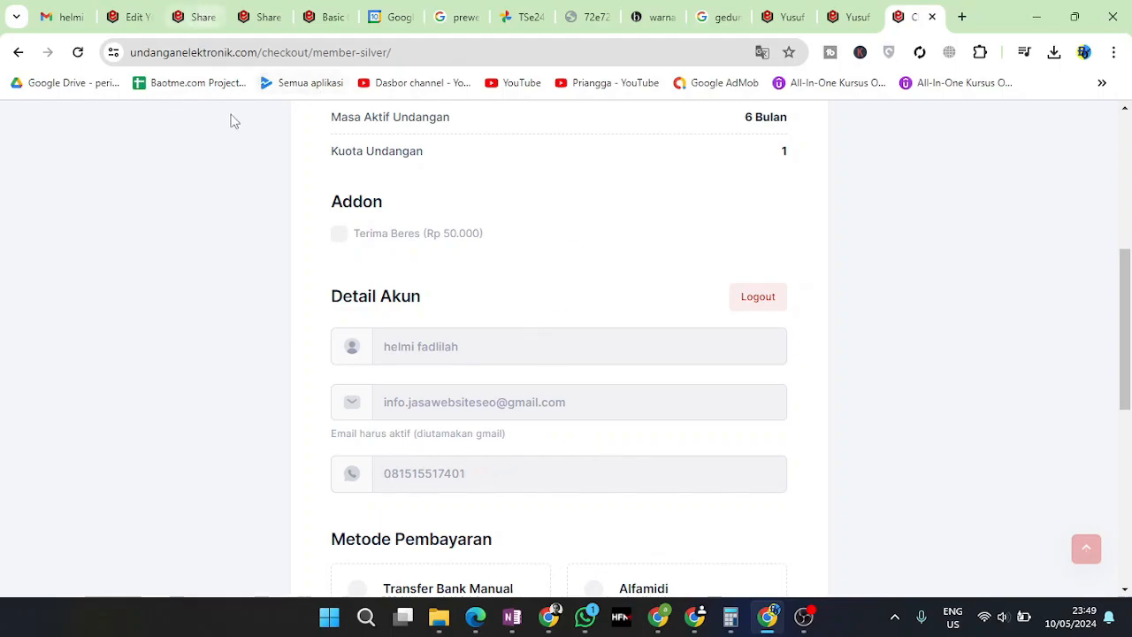
{"action": "scroll", "coordinate": [551, 336], "scroll_direction": "down", "scroll_amount": 4}
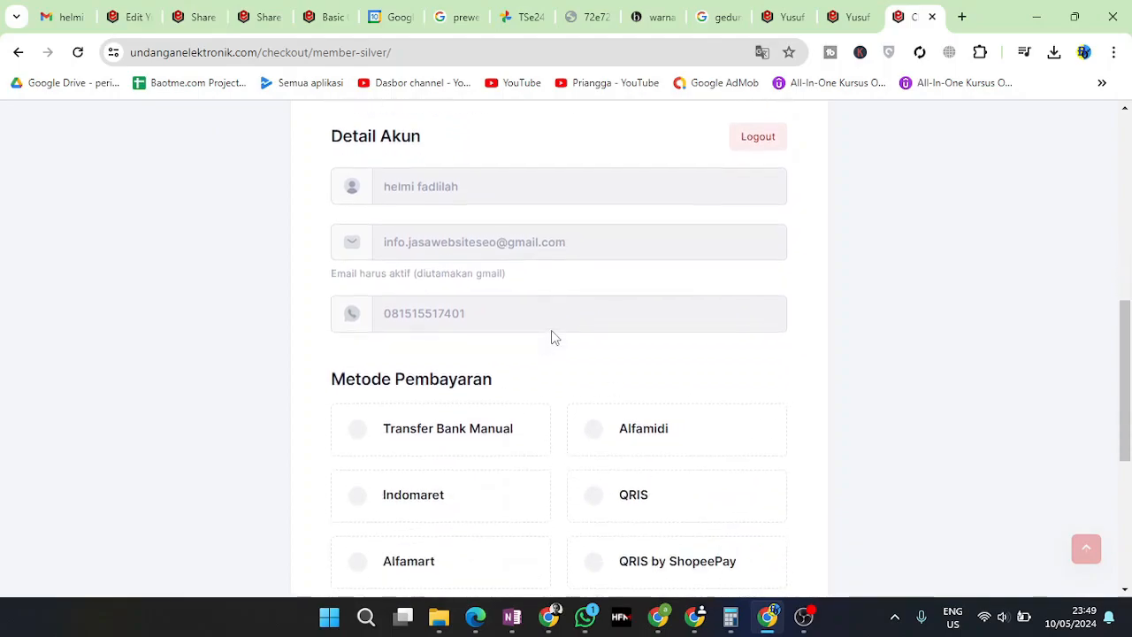
{"action": "scroll", "coordinate": [551, 337], "scroll_direction": "up", "scroll_amount": 5}
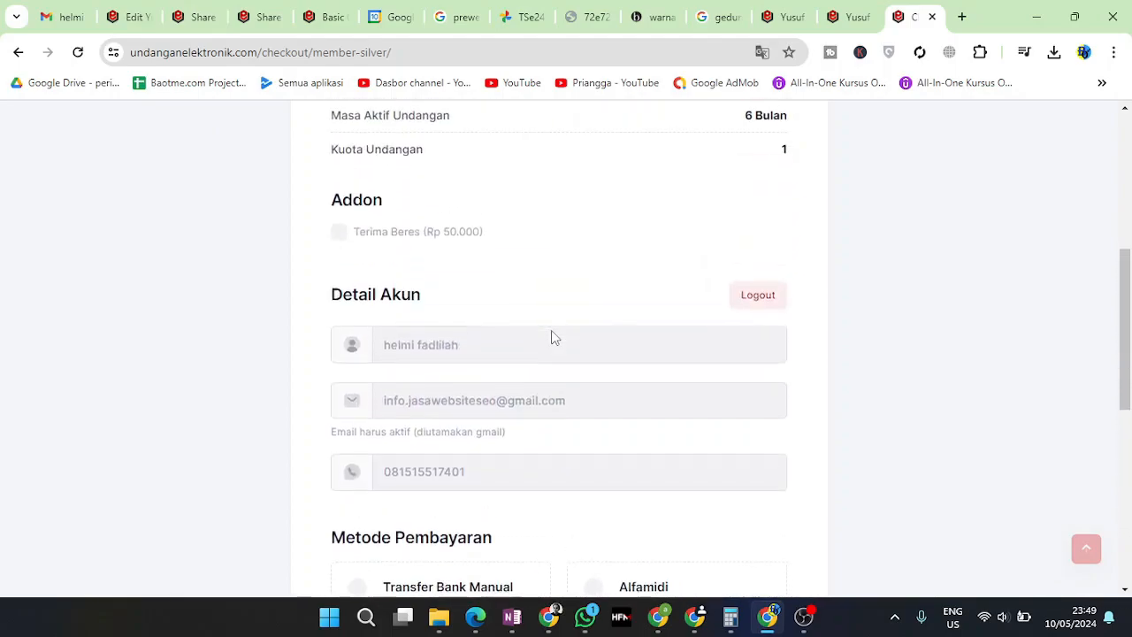
{"action": "scroll", "coordinate": [523, 349], "scroll_direction": "down", "scroll_amount": 1}
{"action": "left_click_drag", "start_coordinate": [333, 363], "coordinate": [494, 389]}
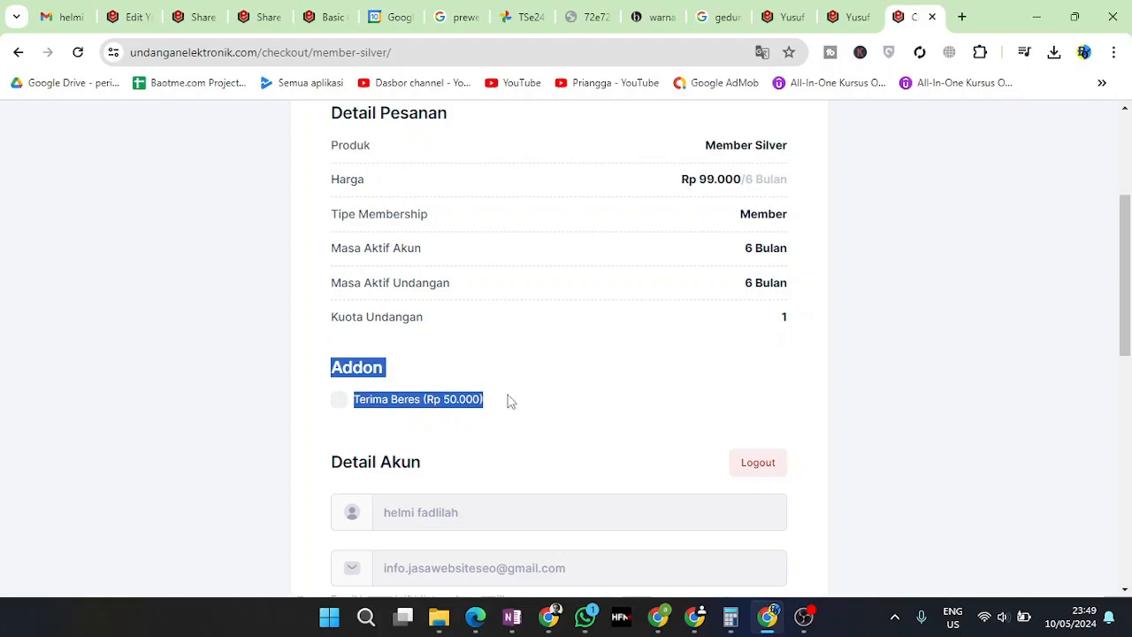
{"action": "double_click", "coordinate": [373, 368]}
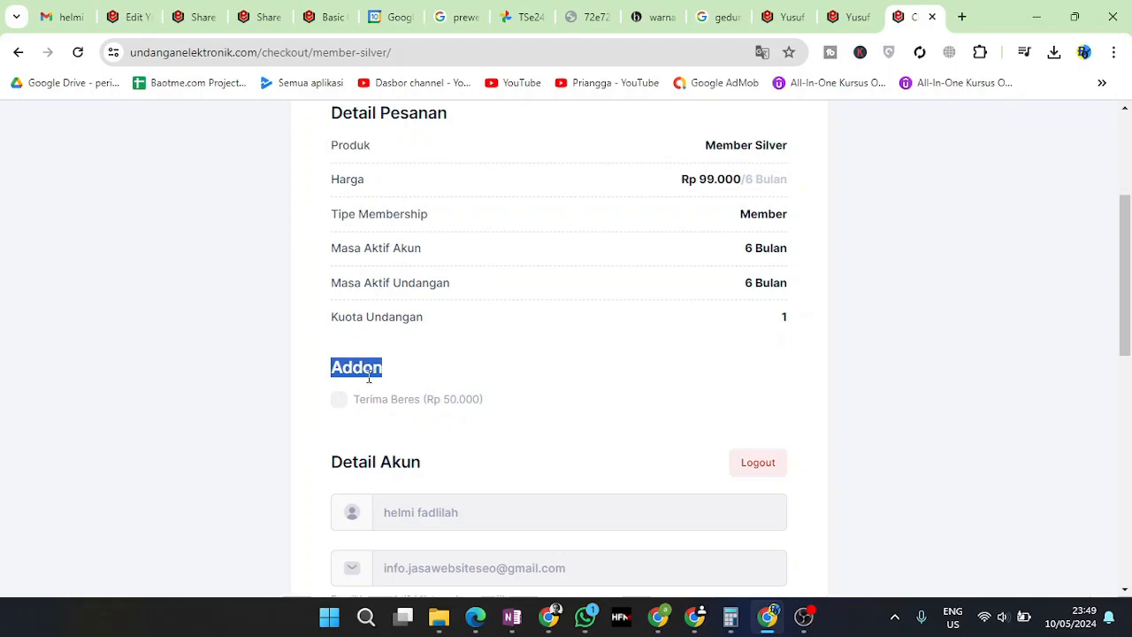
Tick the Terima Beres add-on (Rp 50.000) and compare it with the Rp 99.000 package price
{"action": "left_click", "coordinate": [339, 399]}
{"action": "left_click", "coordinate": [577, 423]}
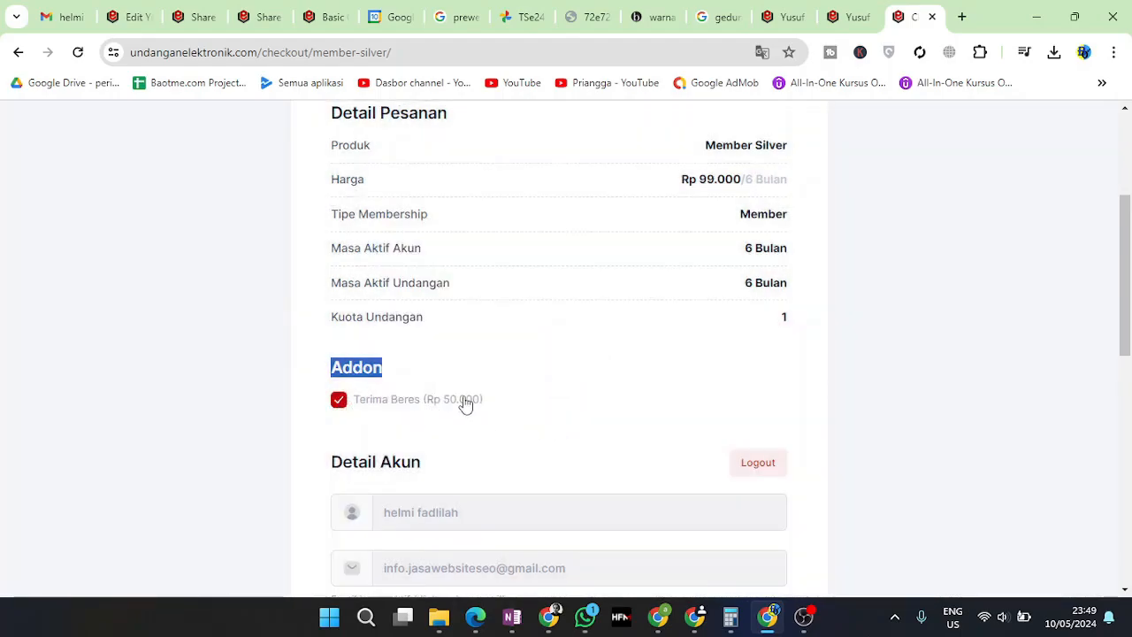
{"action": "left_click_drag", "start_coordinate": [313, 364], "coordinate": [505, 404]}
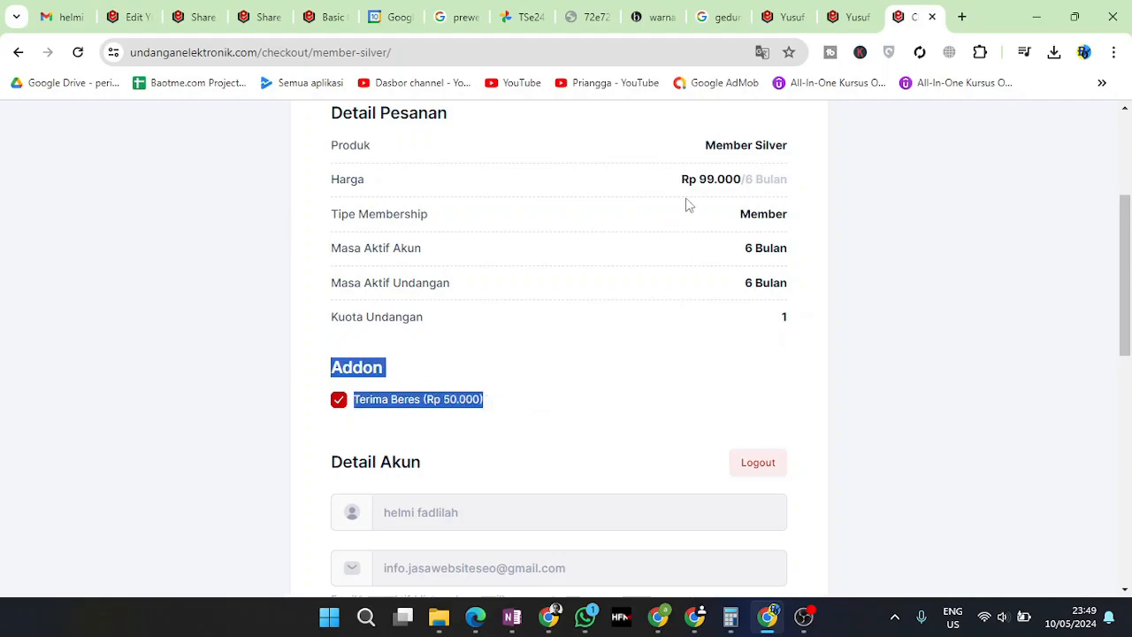
{"action": "left_click_drag", "start_coordinate": [699, 183], "coordinate": [741, 182]}
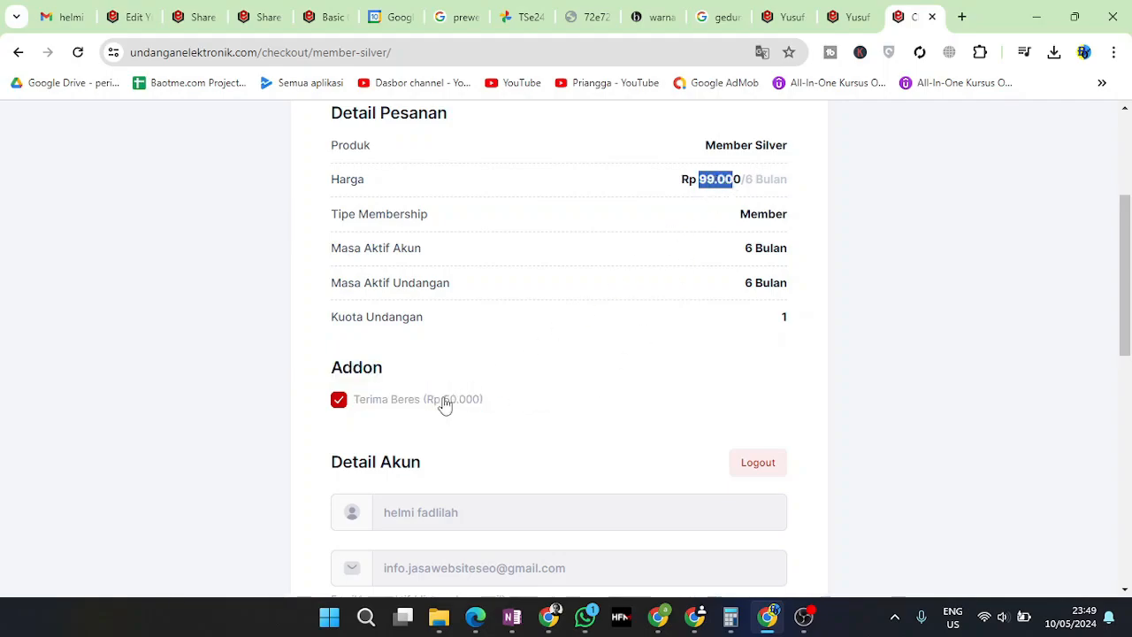
{"action": "left_click_drag", "start_coordinate": [445, 403], "coordinate": [488, 403]}
Scroll to the Ringkasan summary to check the Rp 149.000 total
{"action": "scroll", "coordinate": [498, 438], "scroll_direction": "down", "scroll_amount": 2}
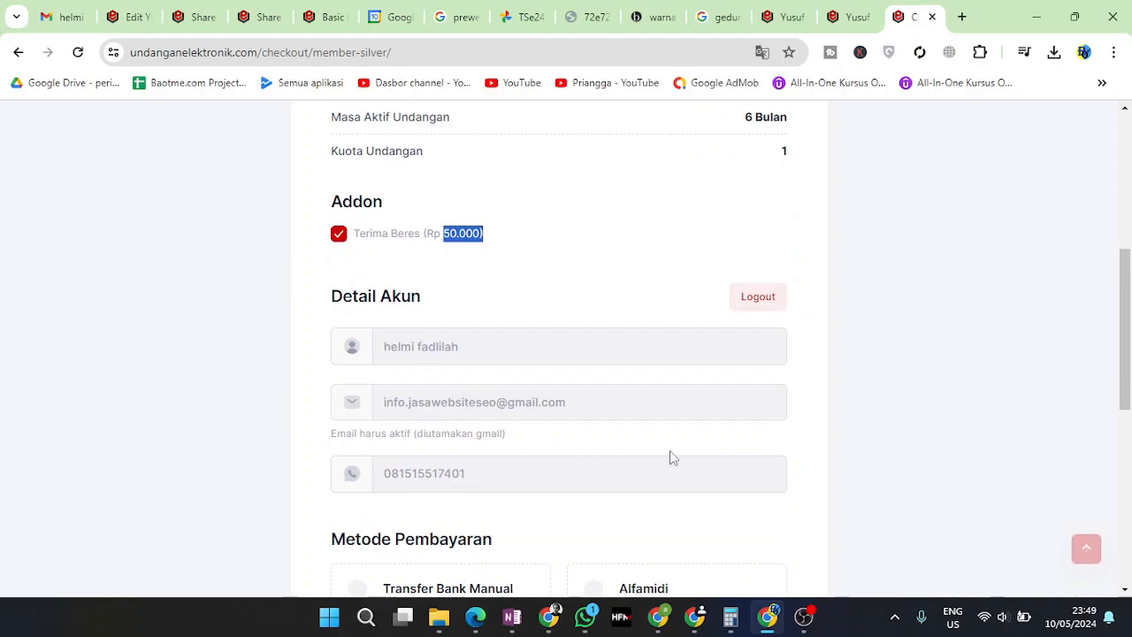
{"action": "scroll", "coordinate": [670, 455], "scroll_direction": "down", "scroll_amount": 2}
{"action": "scroll", "coordinate": [551, 460], "scroll_direction": "down", "scroll_amount": 4}
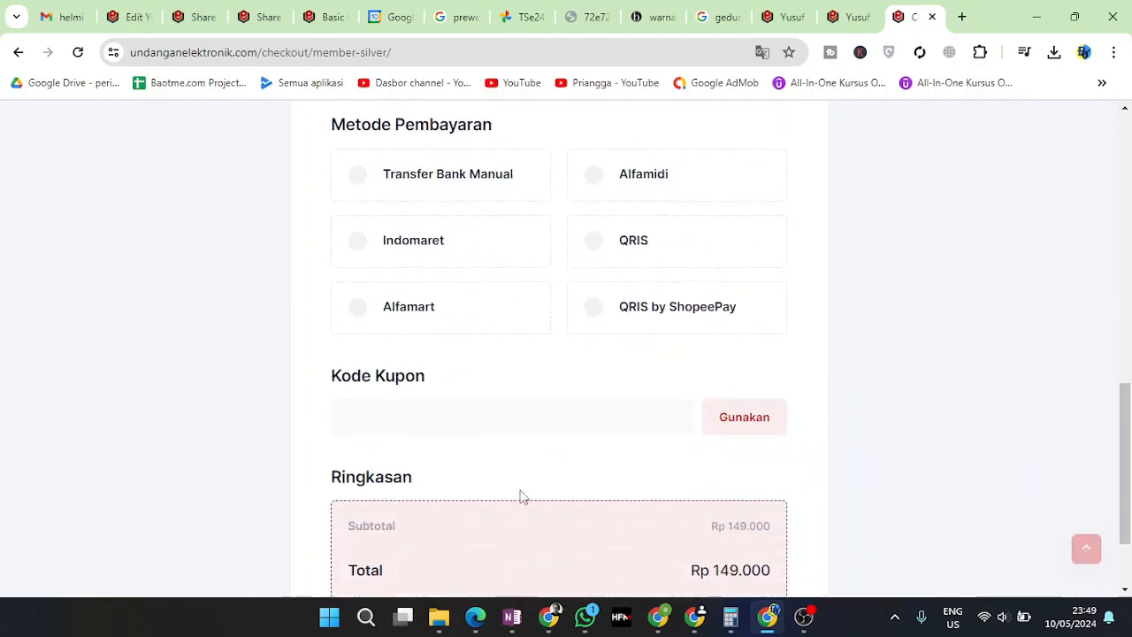
{"action": "scroll", "coordinate": [520, 499], "scroll_direction": "up", "scroll_amount": 10}
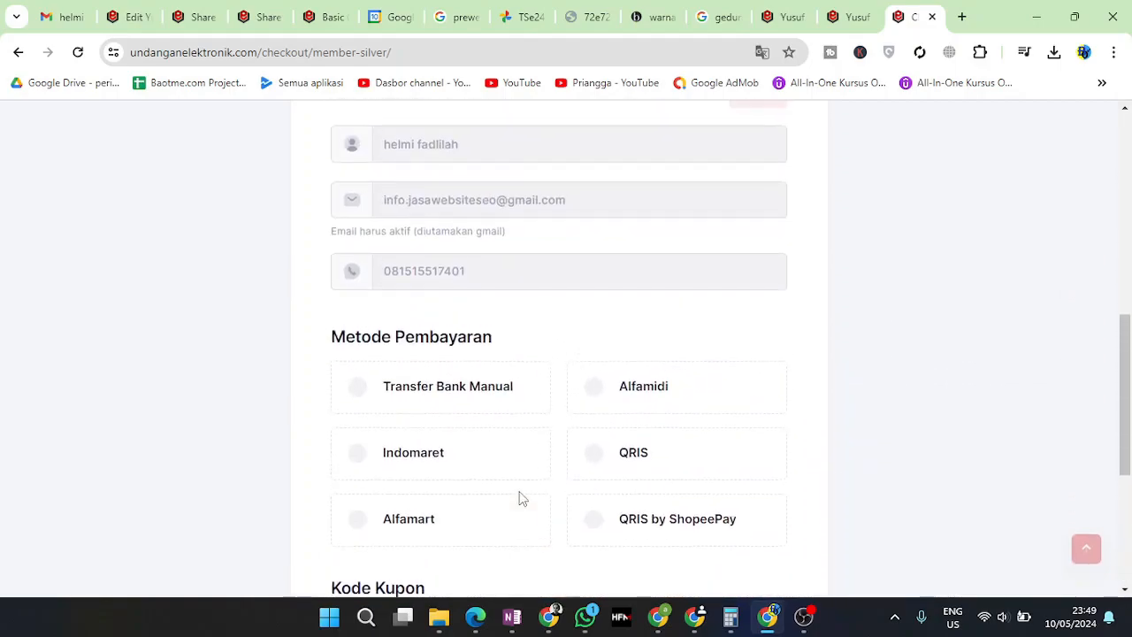
{"action": "scroll", "coordinate": [520, 500], "scroll_direction": "down", "scroll_amount": 4}
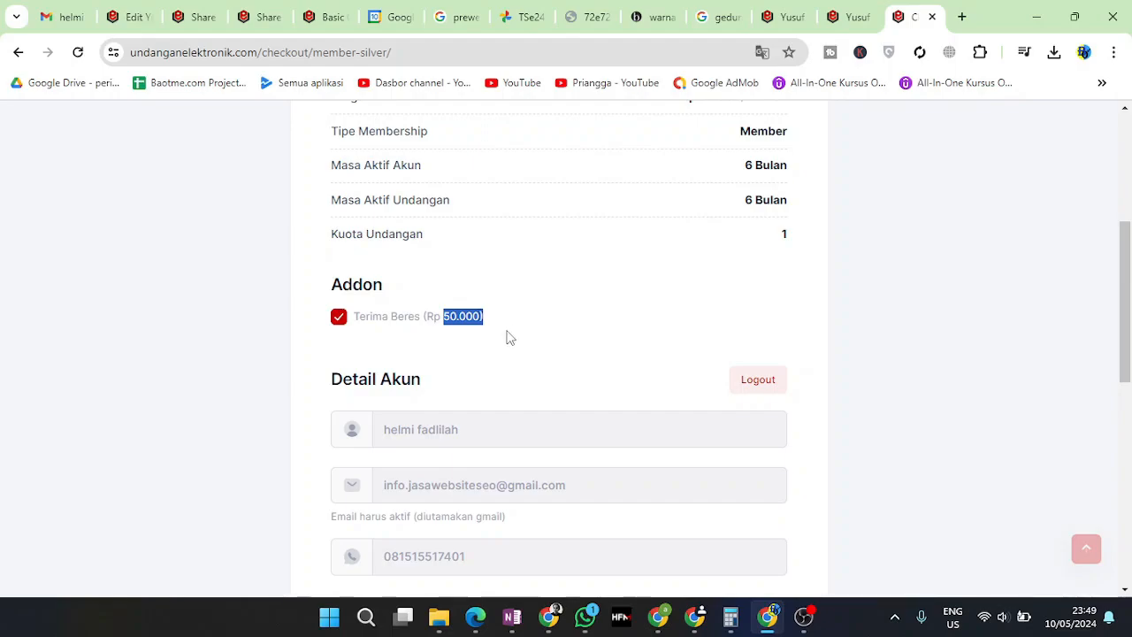
{"action": "scroll", "coordinate": [507, 345], "scroll_direction": "down", "scroll_amount": 7}
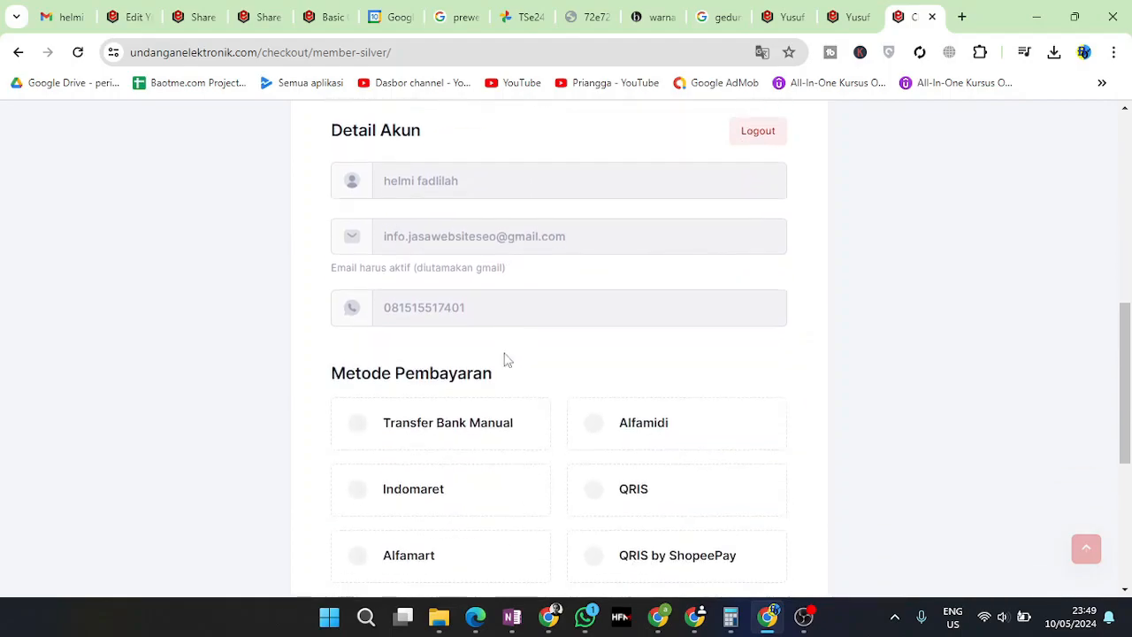
{"action": "scroll", "coordinate": [504, 417], "scroll_direction": "up", "scroll_amount": 4}
{"action": "scroll", "coordinate": [506, 416], "scroll_direction": "up", "scroll_amount": 6}
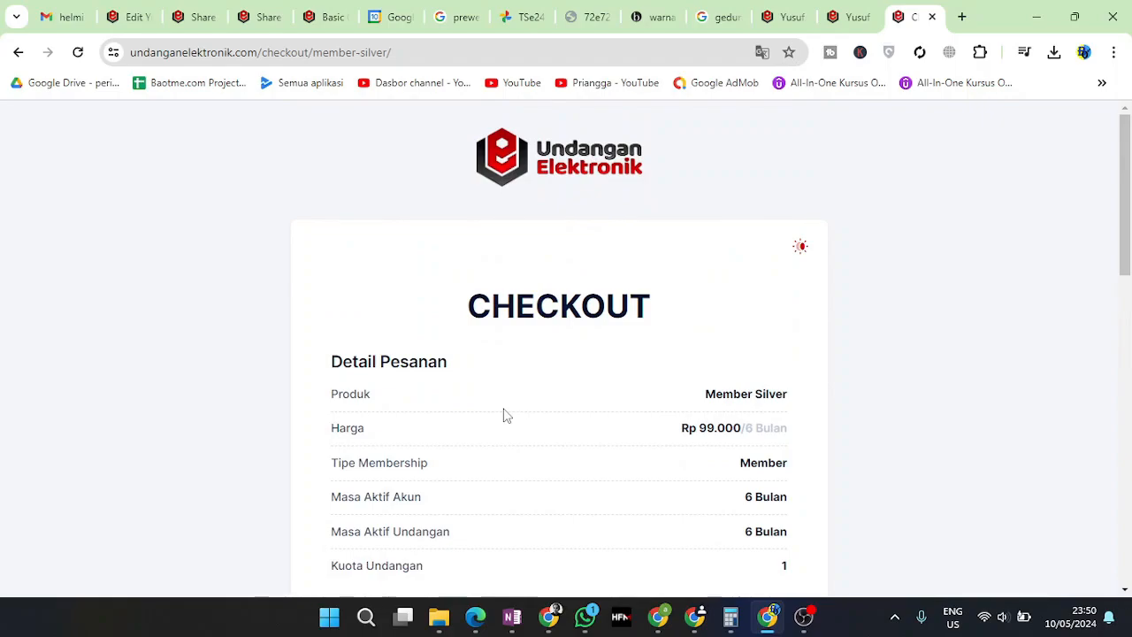
{"action": "scroll", "coordinate": [505, 415], "scroll_direction": "down", "scroll_amount": 3}
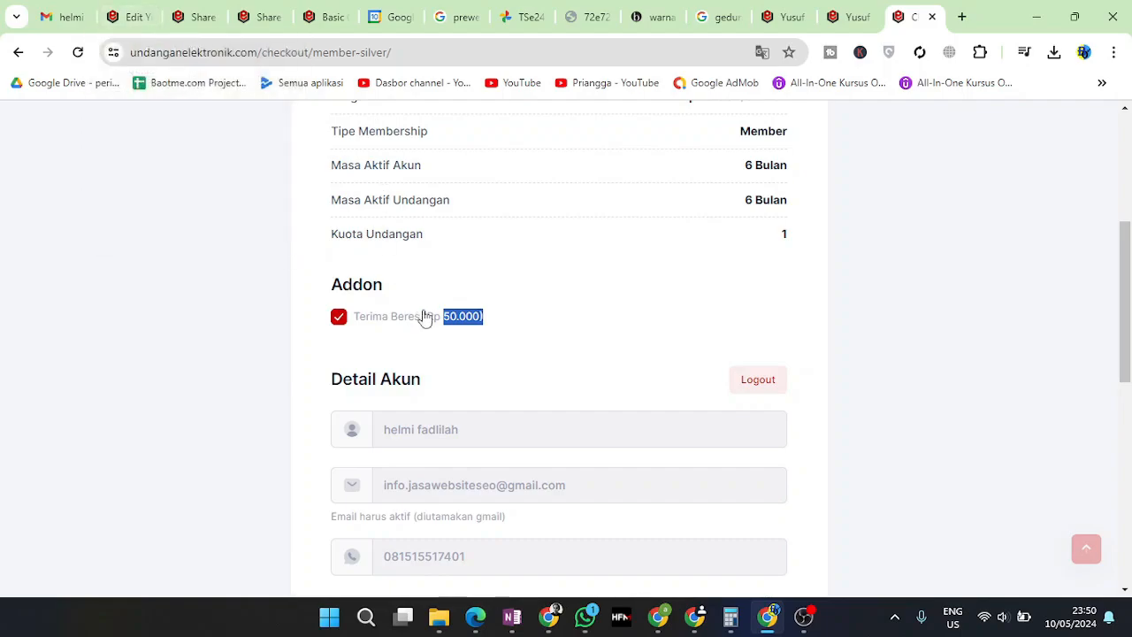
{"action": "scroll", "coordinate": [425, 316], "scroll_direction": "up", "scroll_amount": 1}
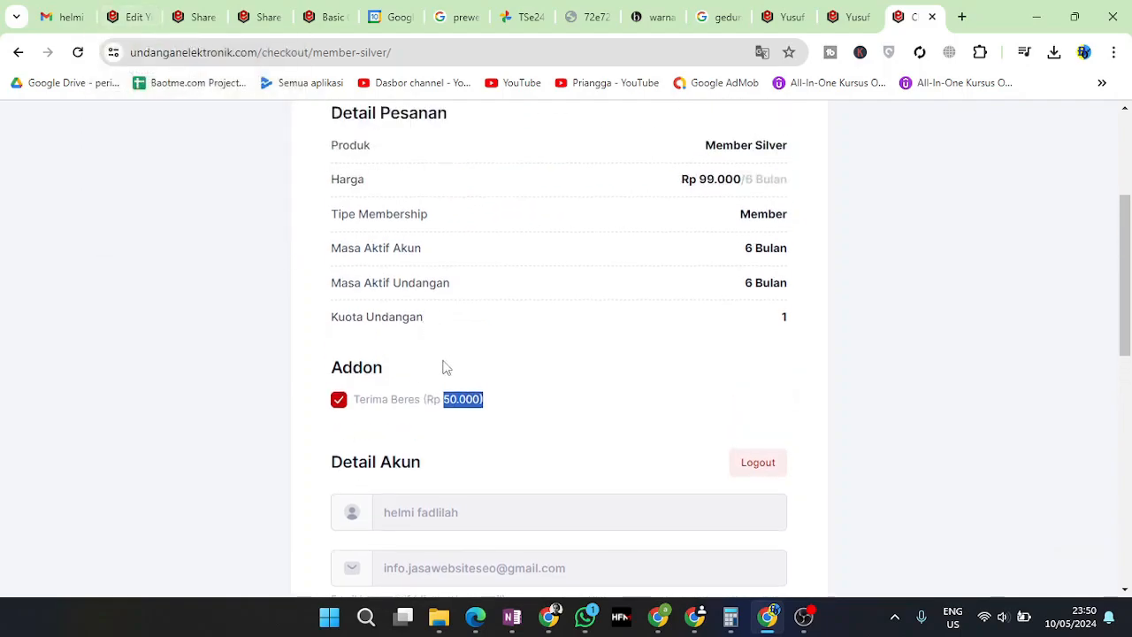